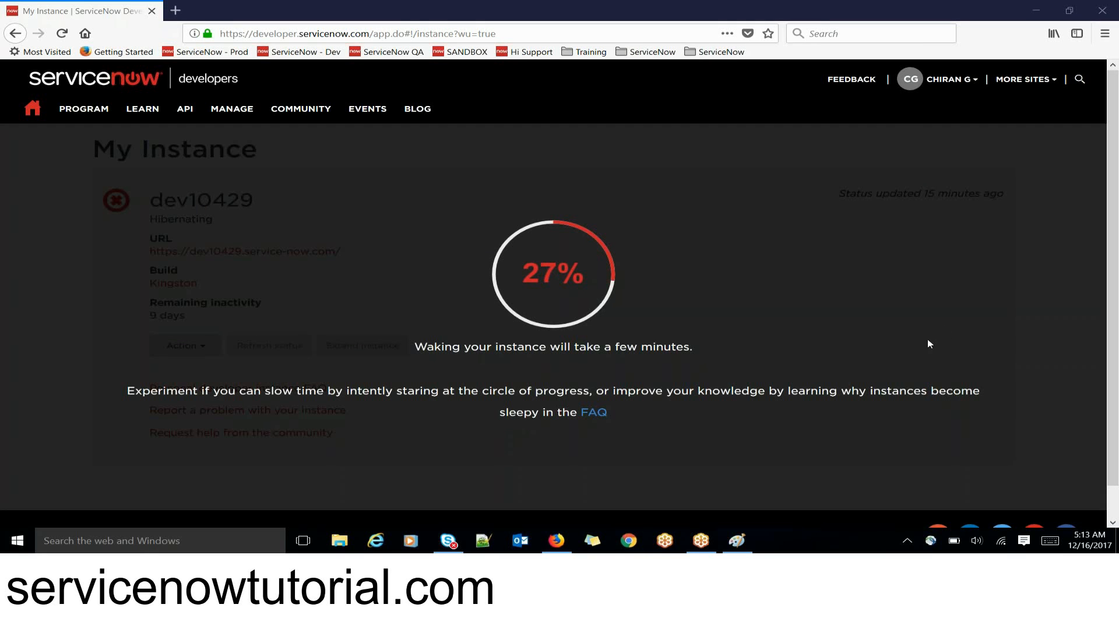
Switch to Paint and list "string" and "integer" on separate lines below the "Field Types:" heading.
mouse_move(737, 541)
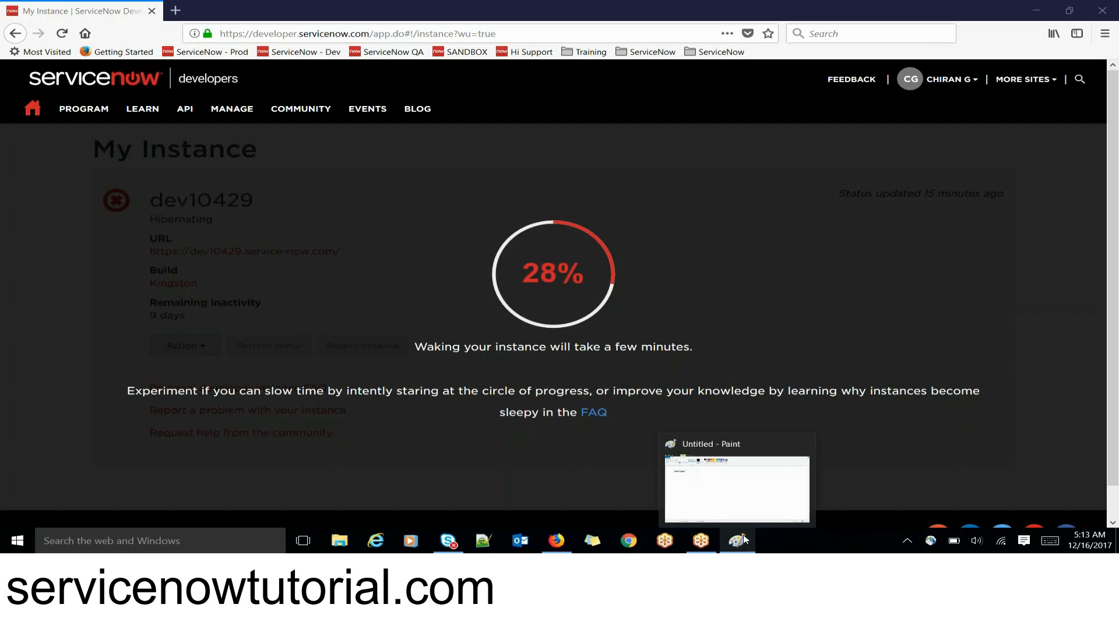
click(715, 447)
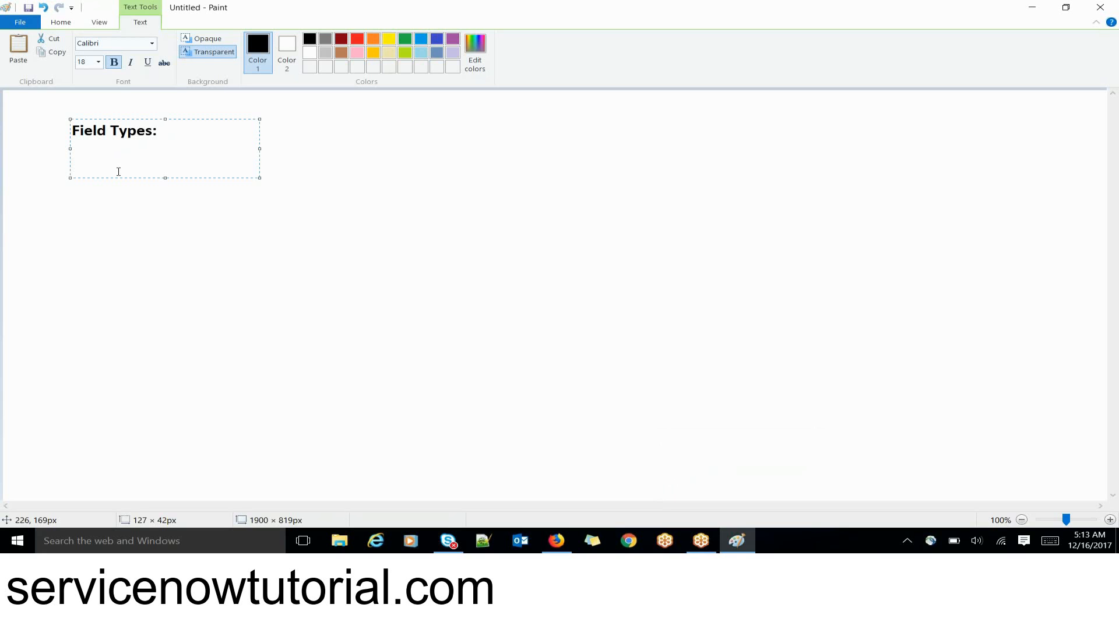
text(string)
key(Return)
text(integ)
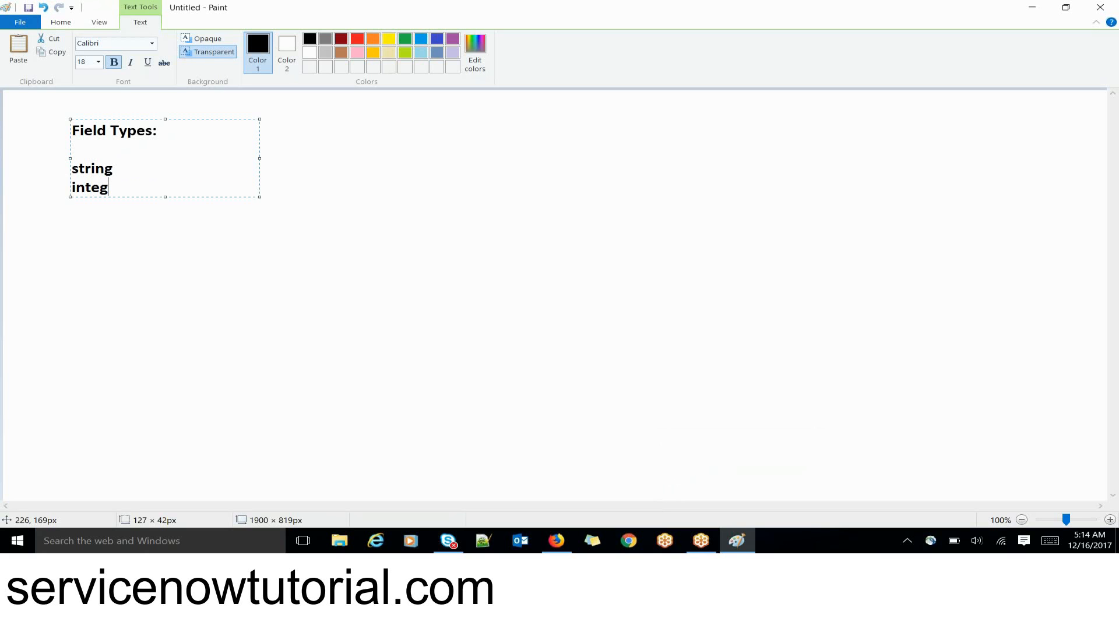
text(er - doesnt)
key(BackSpace)
key(BackSpace)
key(BackSpace)
key(BackSpace)
key(BackSpace)
key(BackSpace)
key(BackSpace)
Add the lines "decimal - 02" and "Float - 8" to the field types list.
key(Return)
text(decimal - 02)
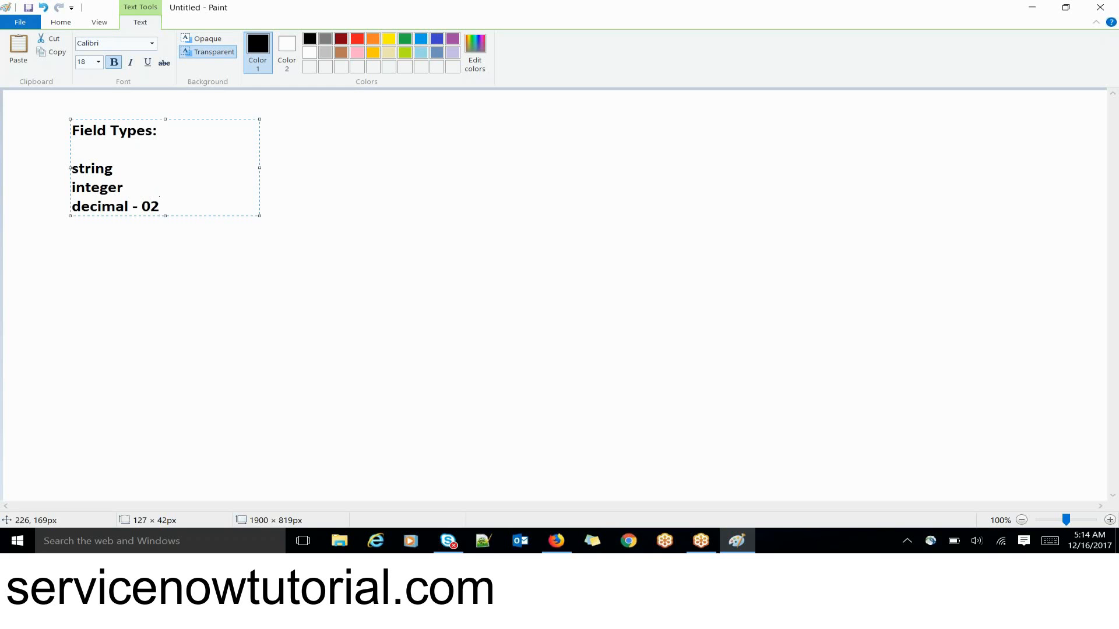
key(Return)
text(Float - 8)
Switch to Firefox, filter the ServiceNow navigator for "incident" and open a new incident form.
click(556, 541)
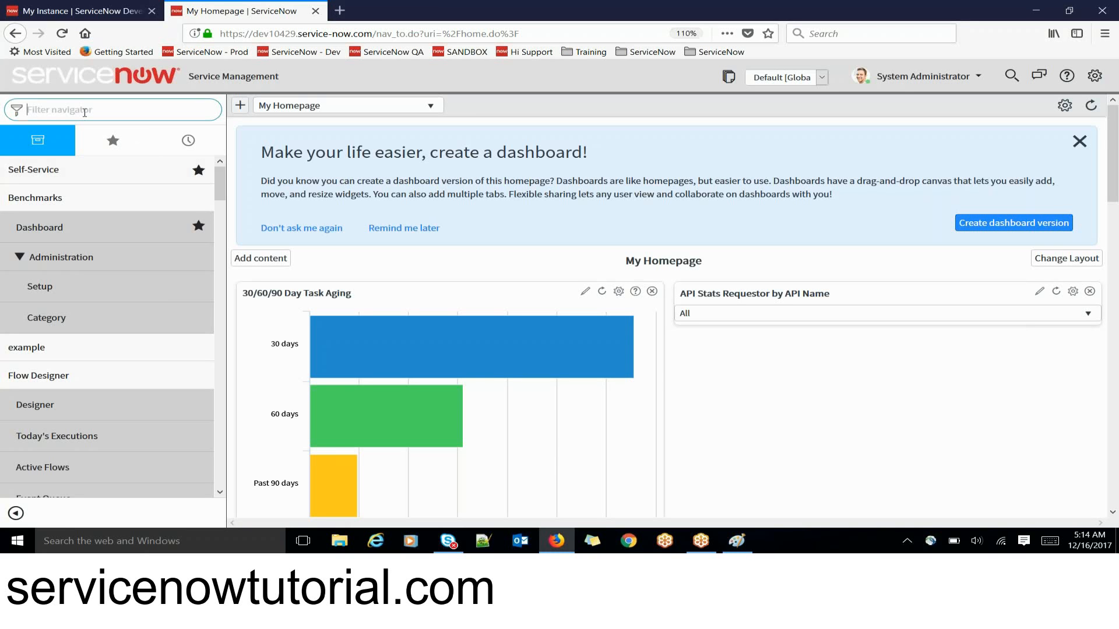
text(incid)
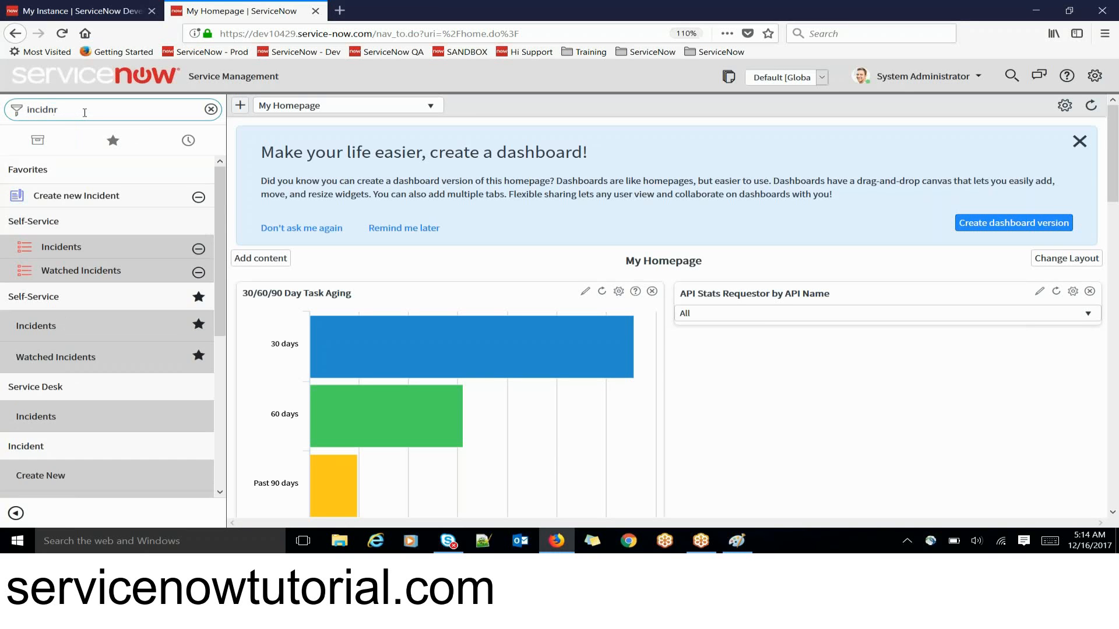
text(ent)
click(51, 480)
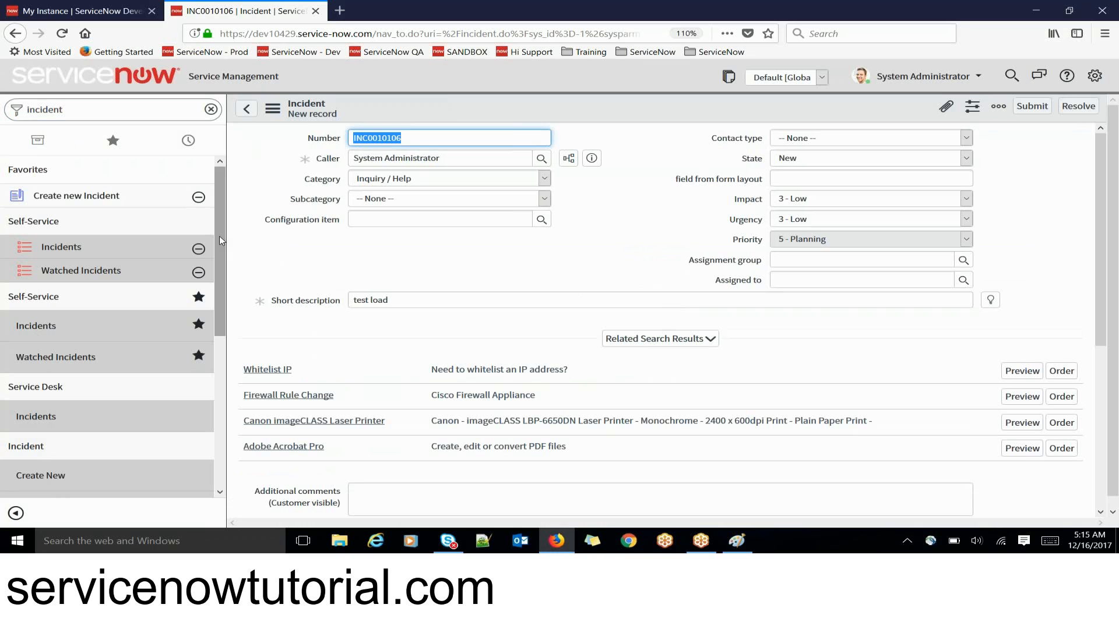
Filter the navigator for "tables", list the System Definition tables and open the example table's record.
click(212, 112)
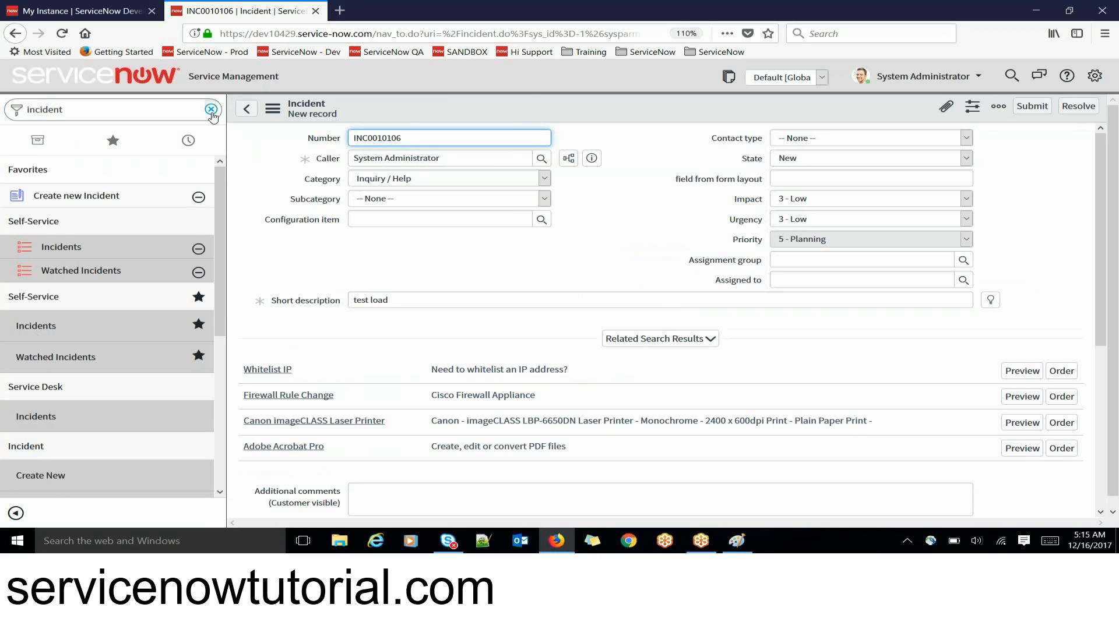
text(tab)
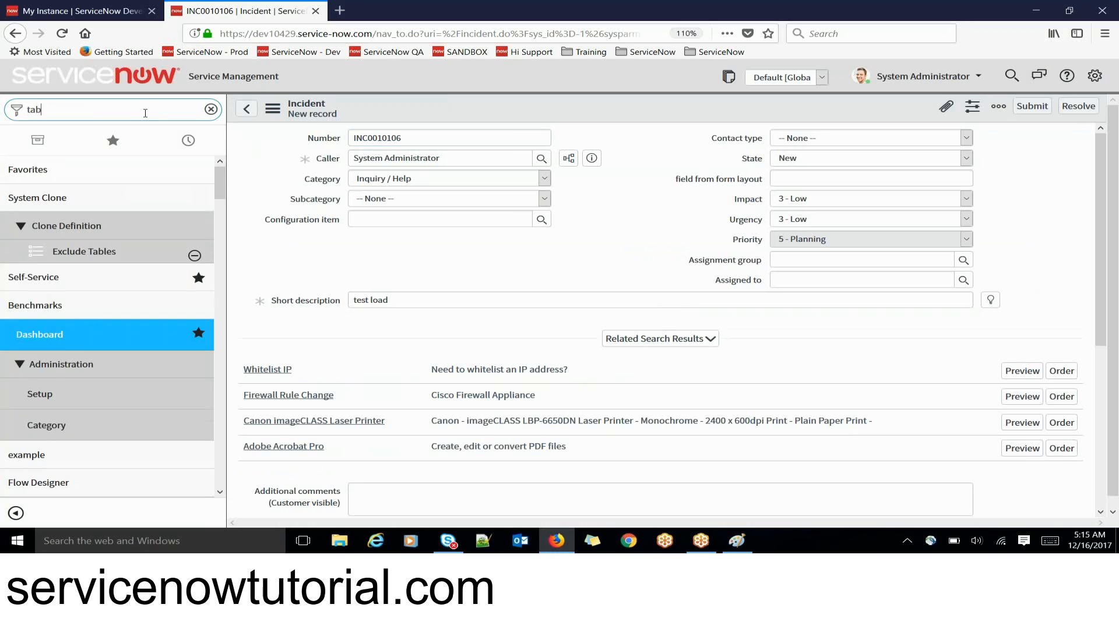
text(les)
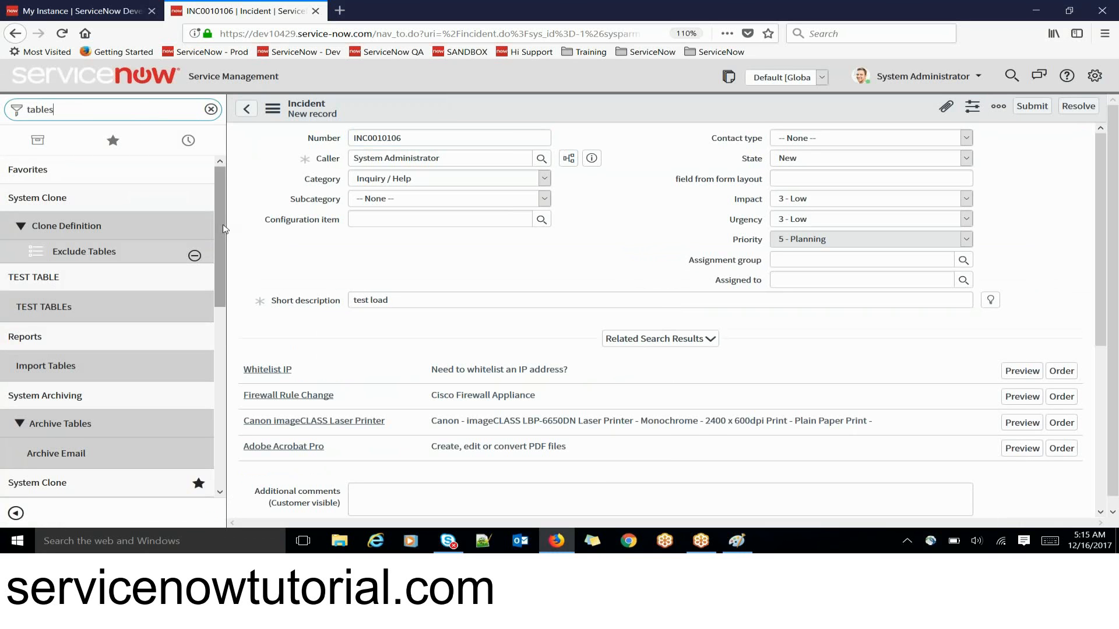
scroll(44, 344, down, 5)
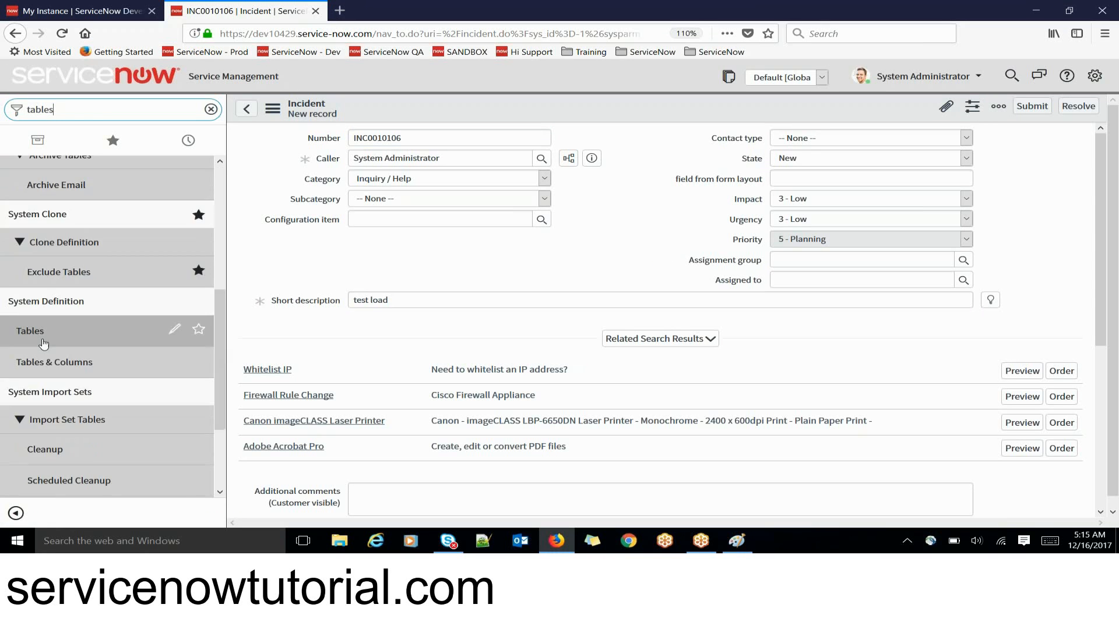
click(43, 343)
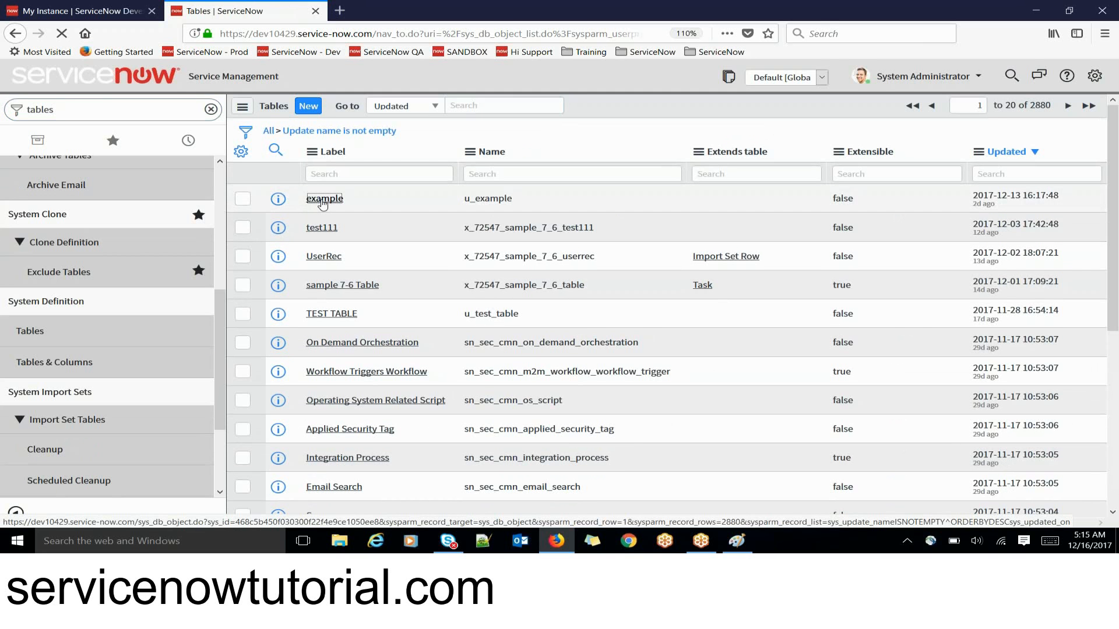
click(324, 199)
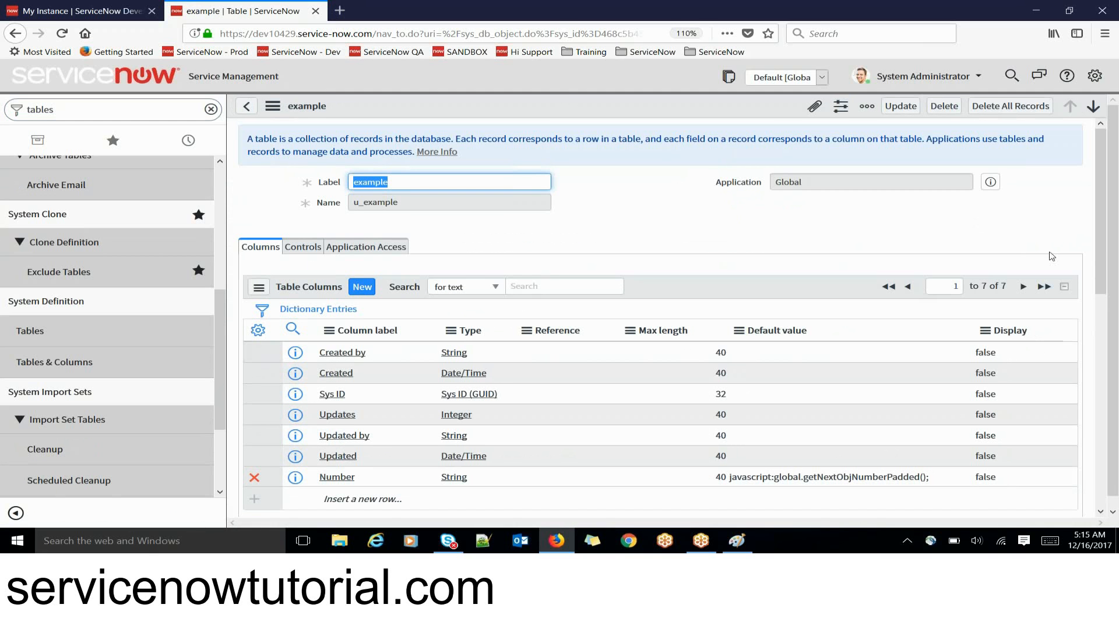
Start a new dictionary entry for a column in the example table.
mouse_move(1105, 264)
mouse_down()
mouse_move(1103, 308)
mouse_move(1103, 281)
mouse_up()
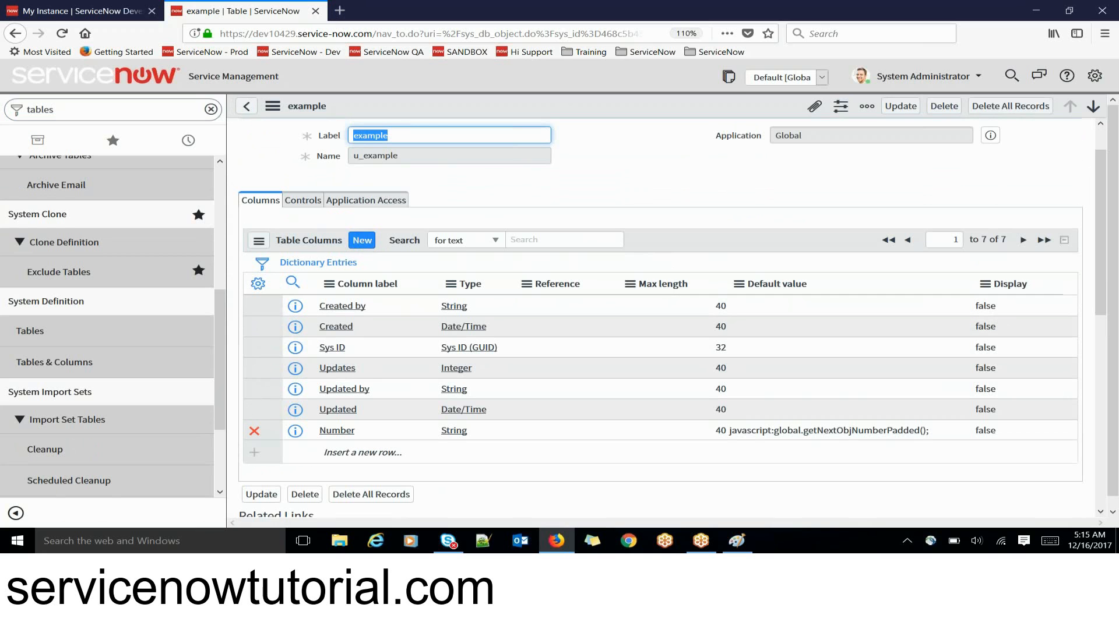
click(358, 243)
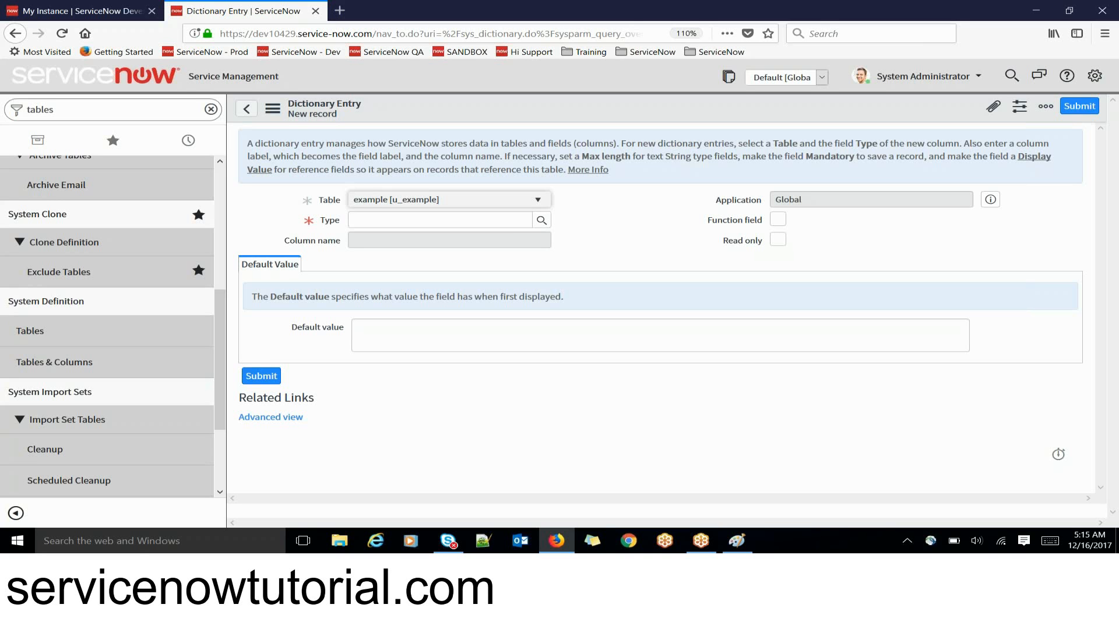
click(374, 217)
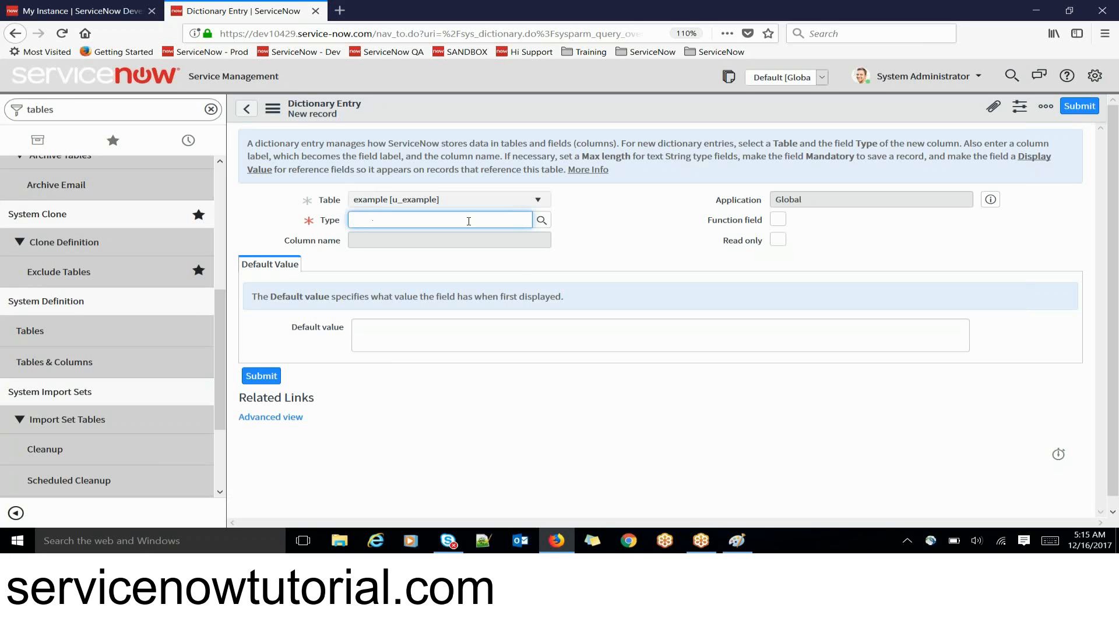
Browse the available field types in the Type lookup and highlight sys_glide_object in its web address.
click(543, 221)
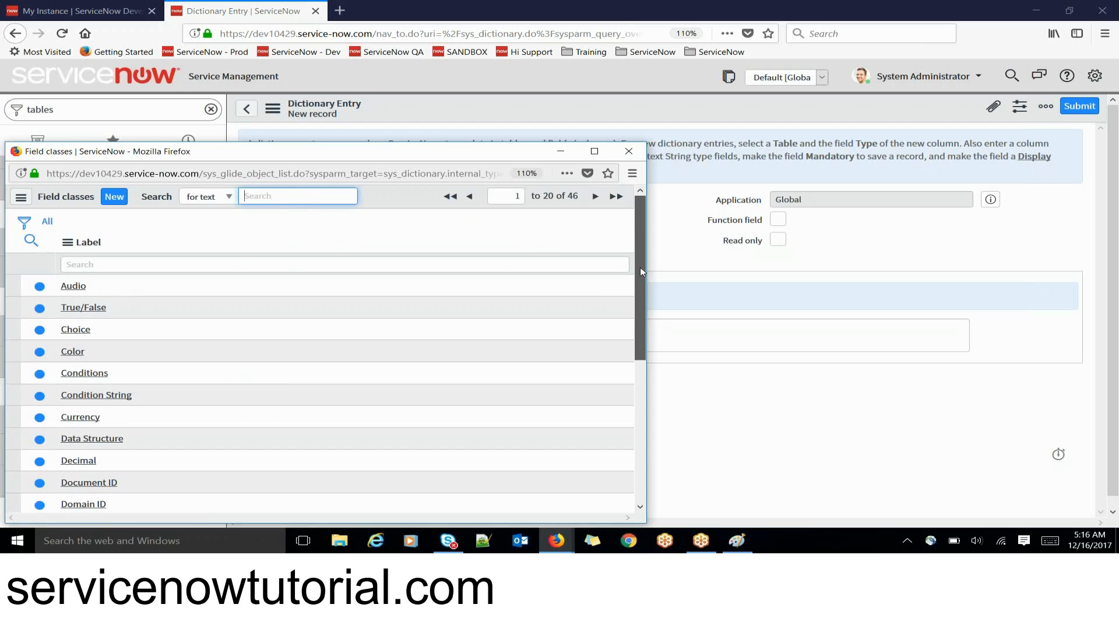
scroll(640, 438, down, 5)
drag(639, 418, 640, 247)
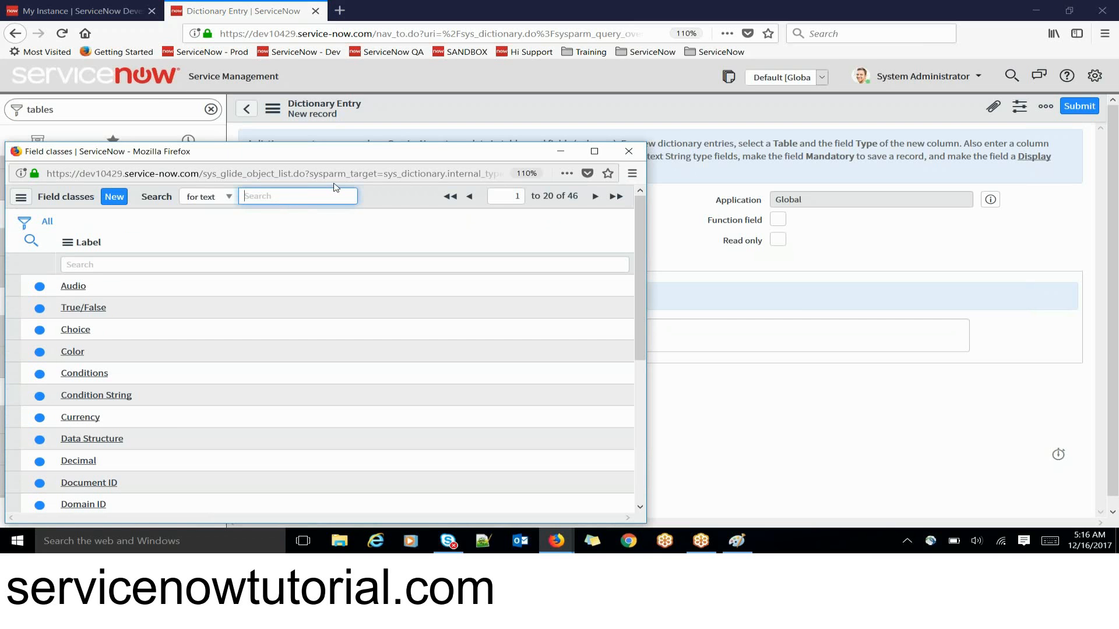
click(275, 174)
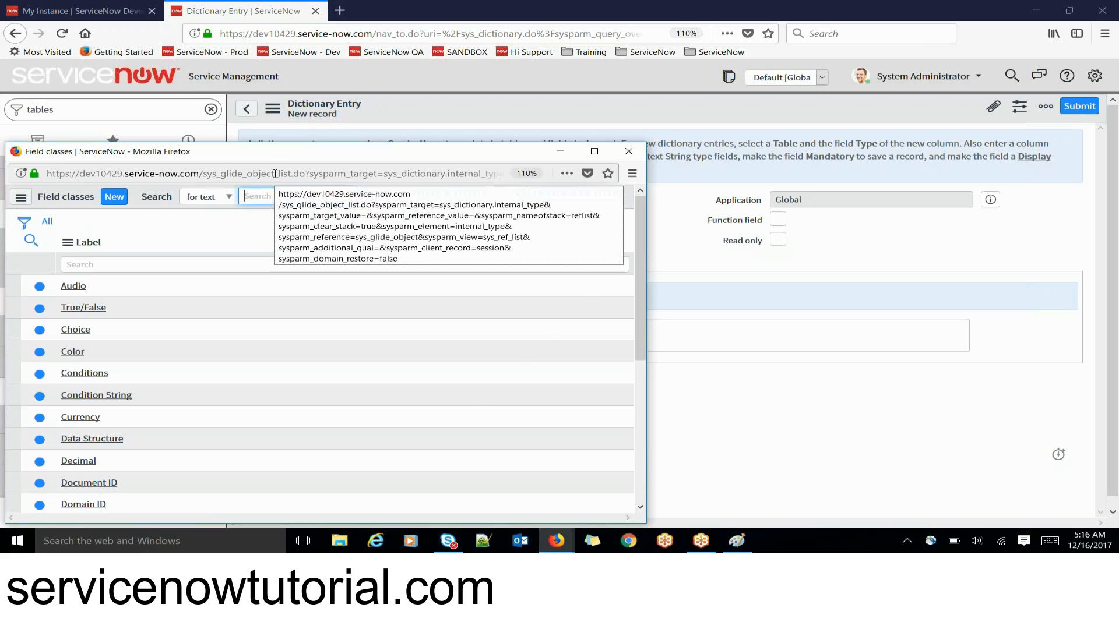
drag(275, 174, 201, 174)
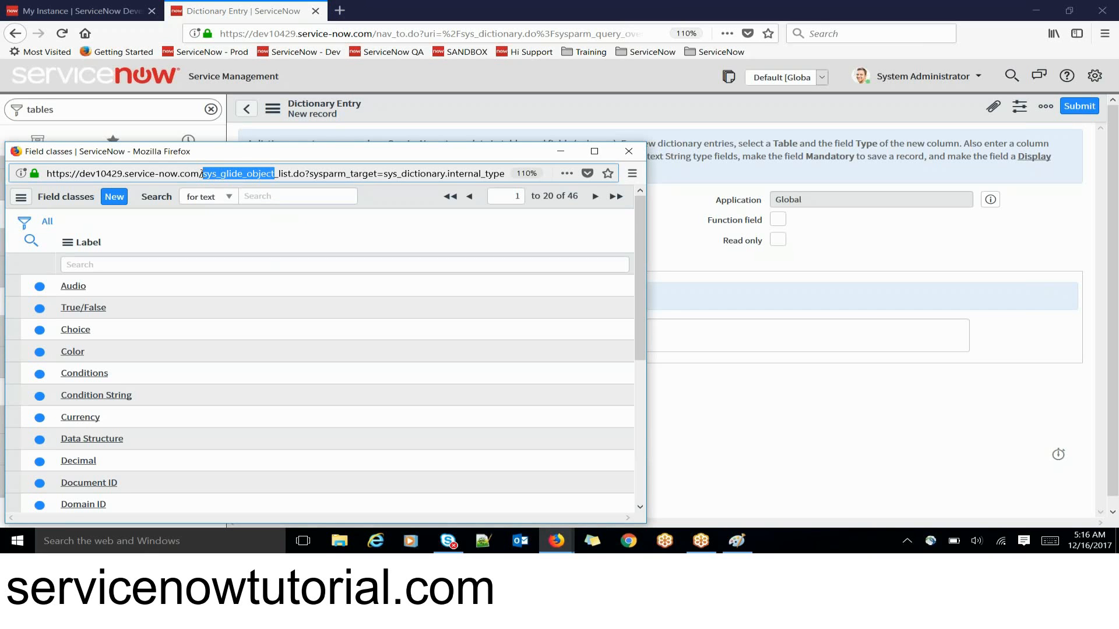
Set the new column's type to Audio.
click(104, 296)
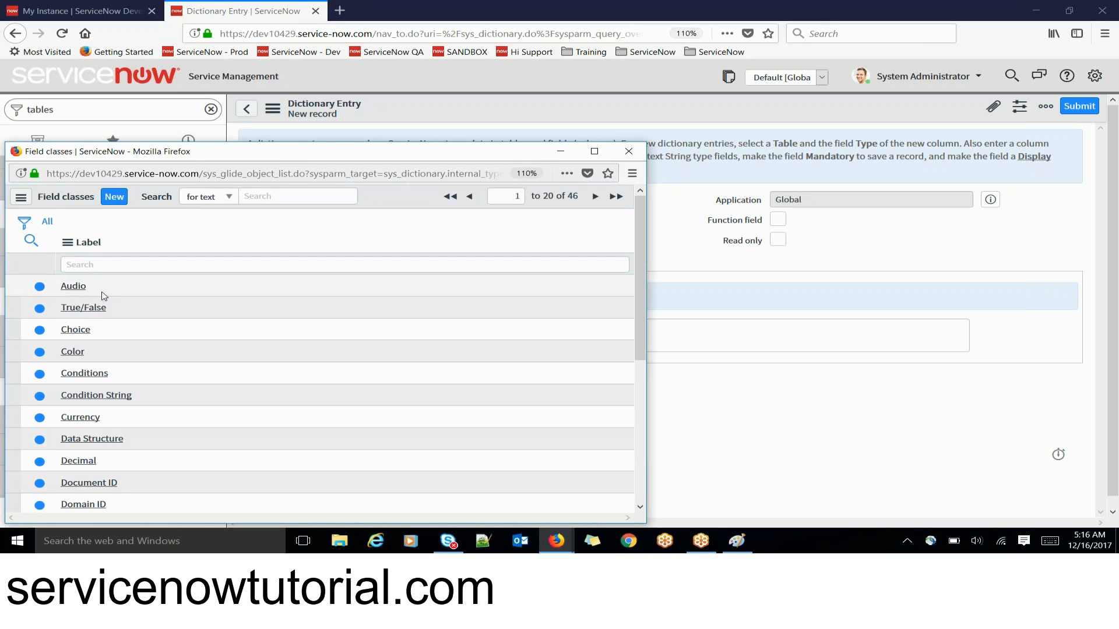
click(67, 286)
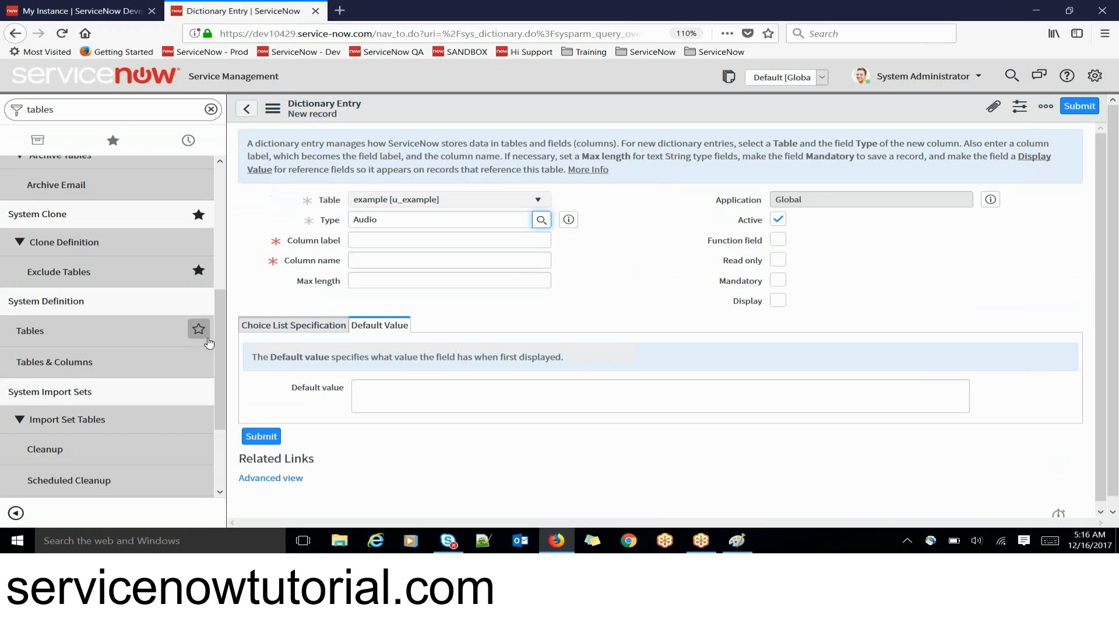
click(540, 222)
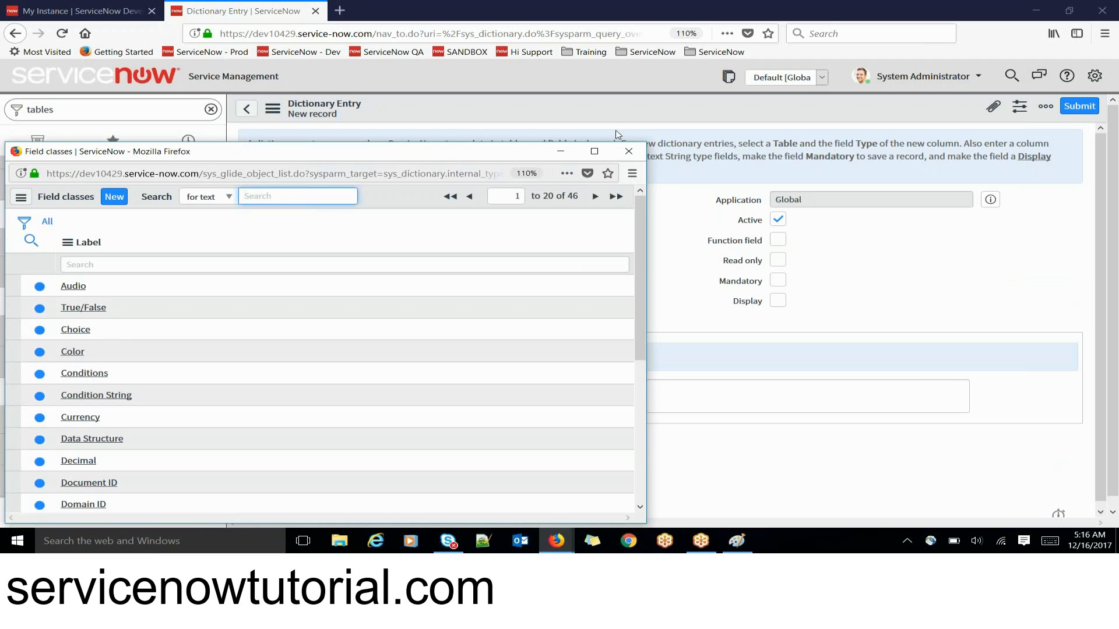
click(628, 153)
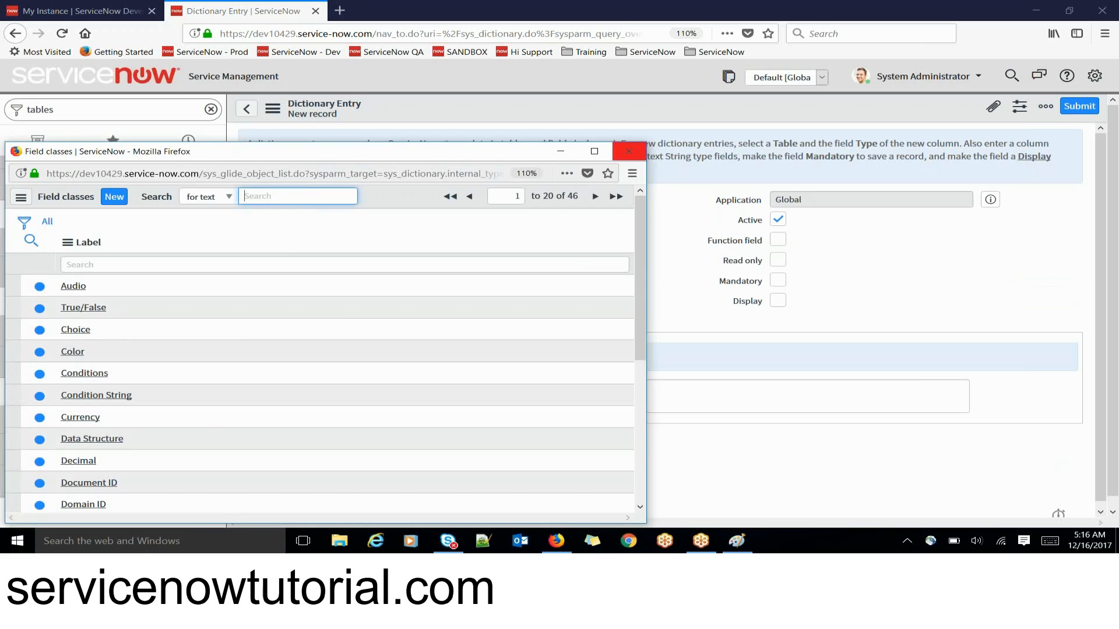
click(52, 7)
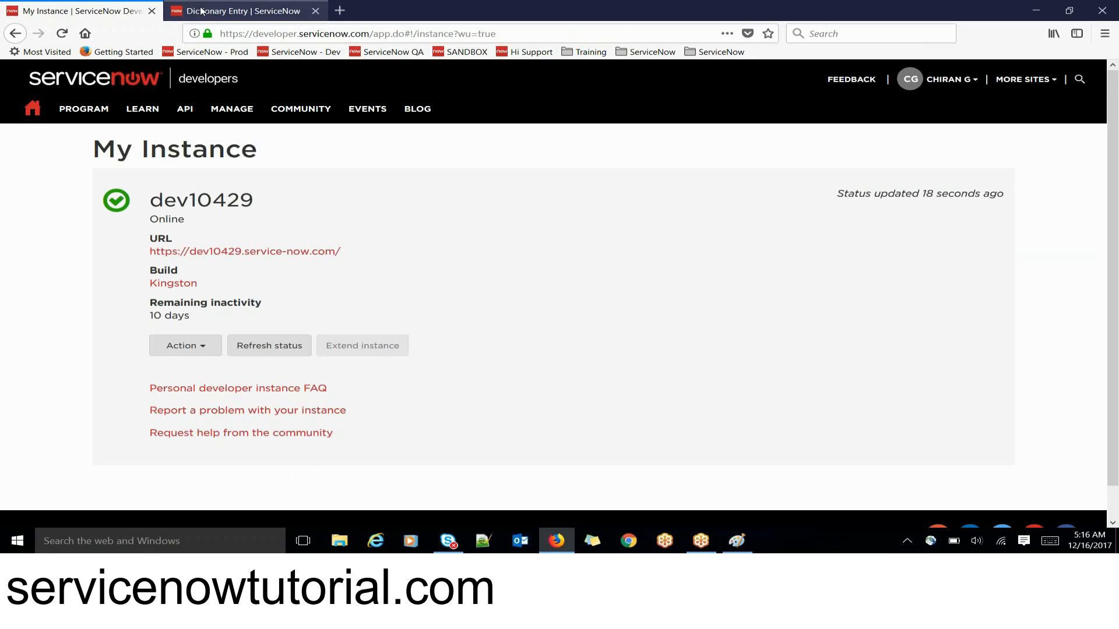
click(239, 10)
Filter the navigator for "inciden", open a new incident form in a separate tab and show its Category choices.
click(70, 112)
text(inc)
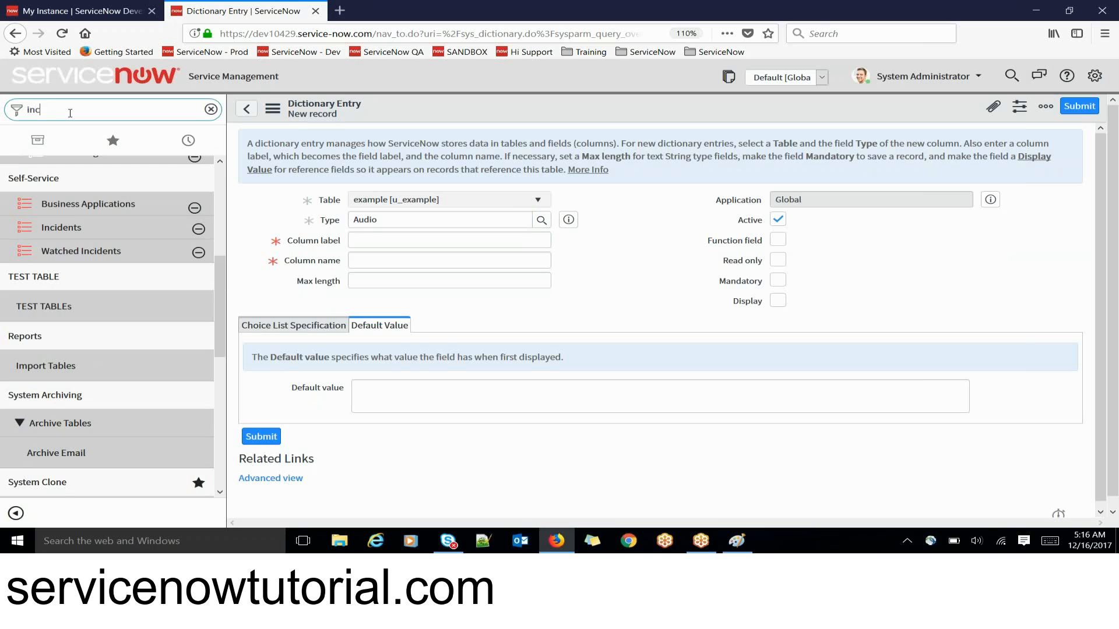
text(iden)
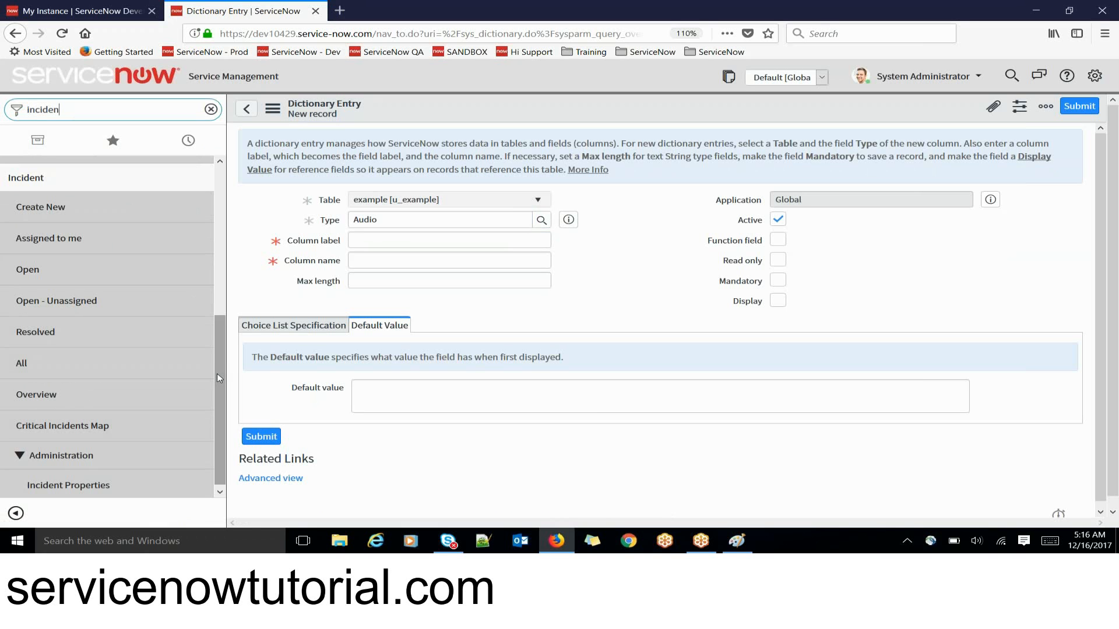
drag(218, 379, 220, 304)
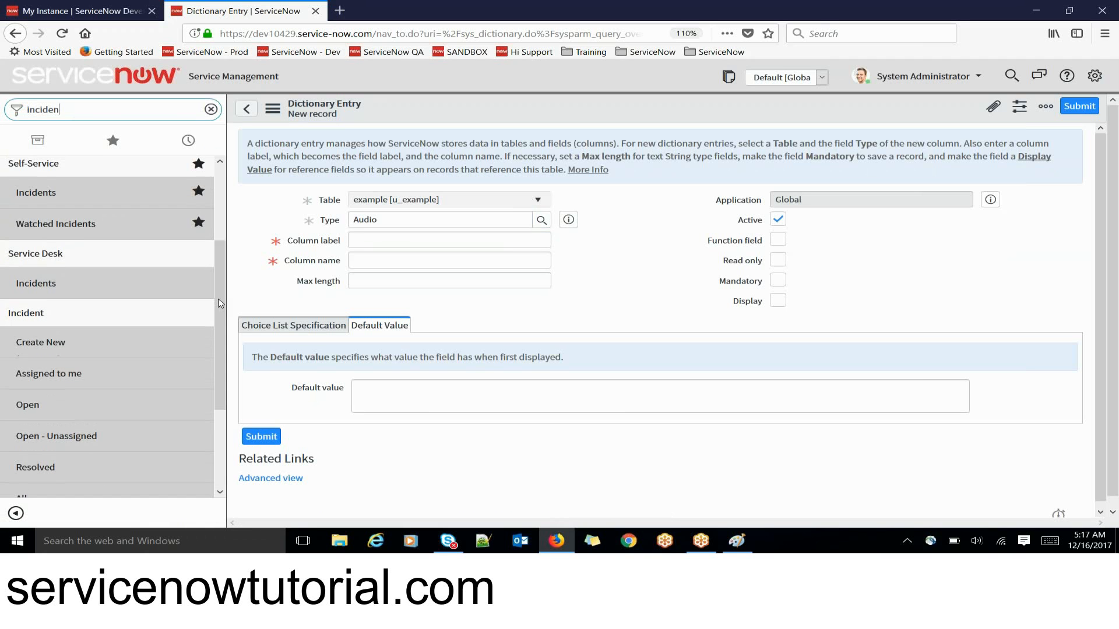
middle_click(30, 352)
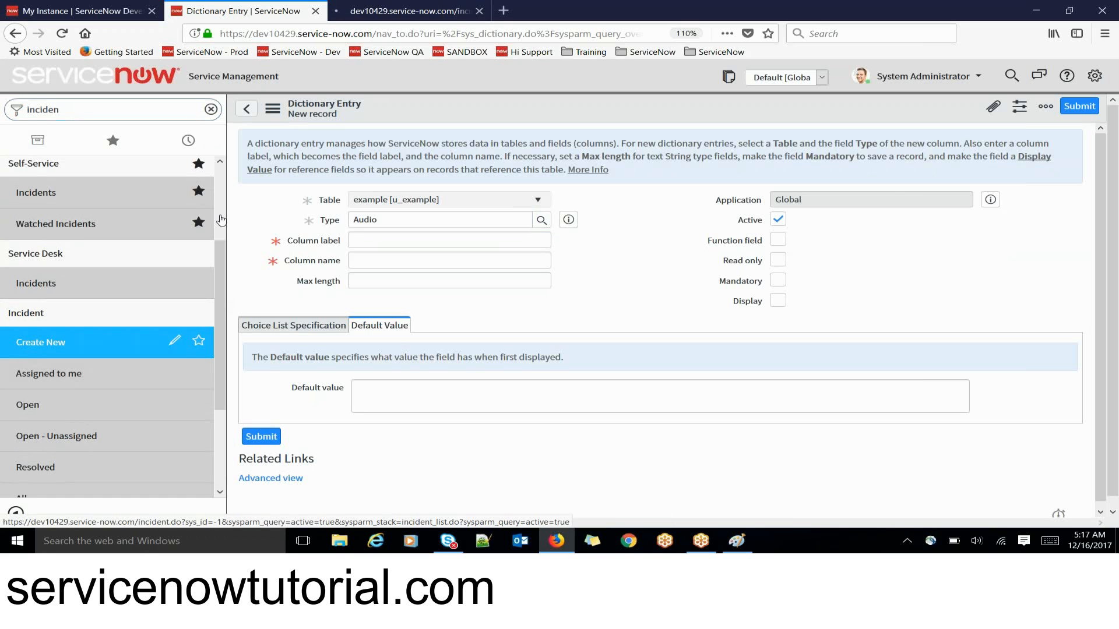
click(426, 9)
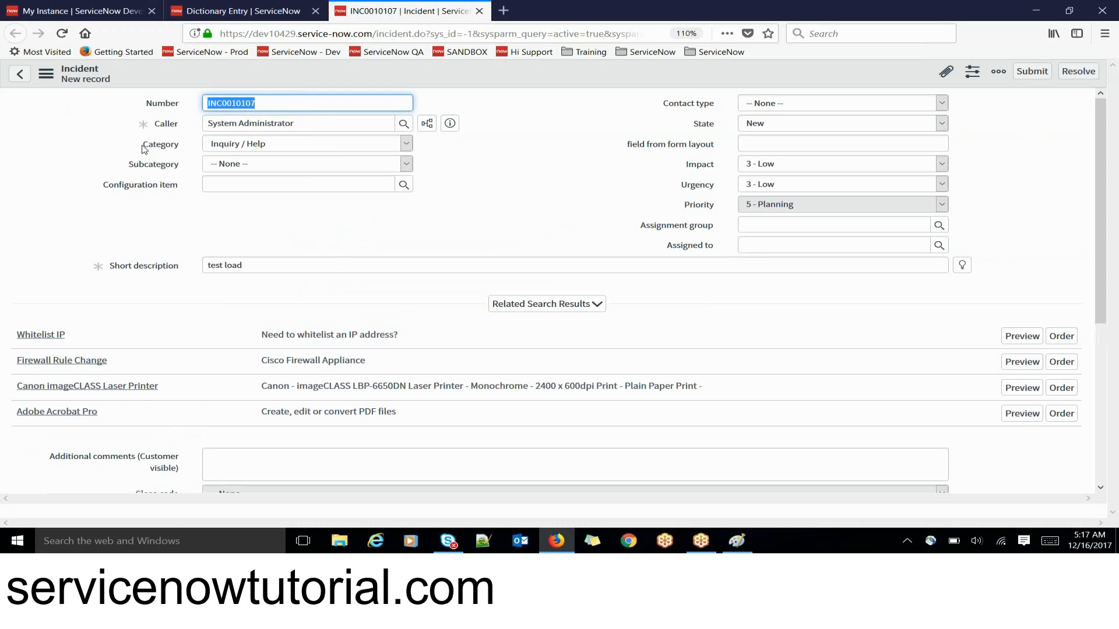
click(153, 145)
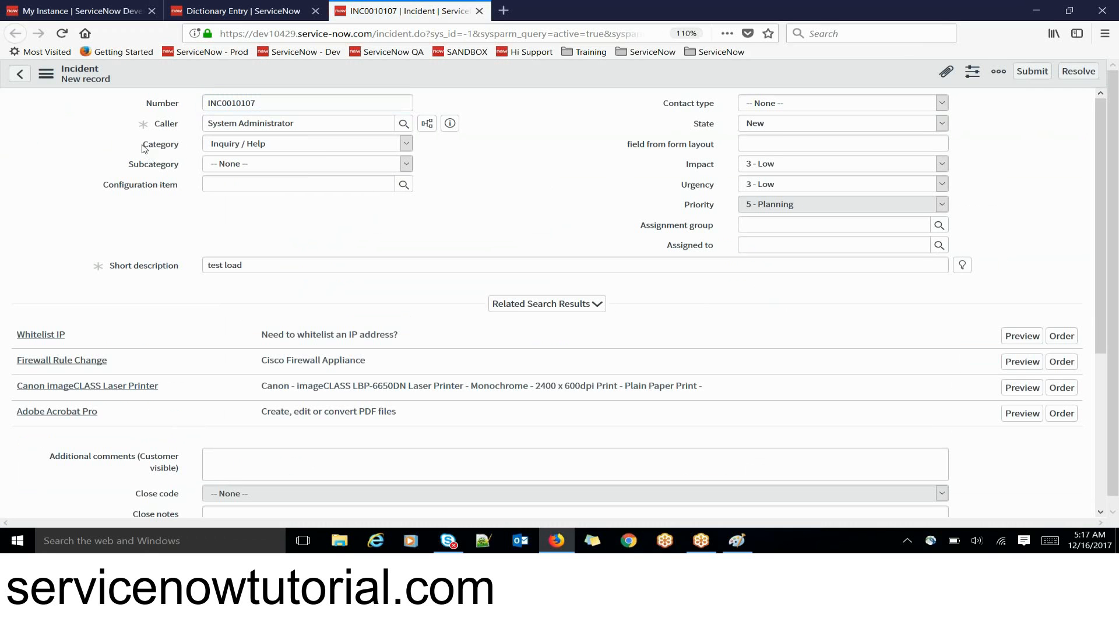
click(276, 148)
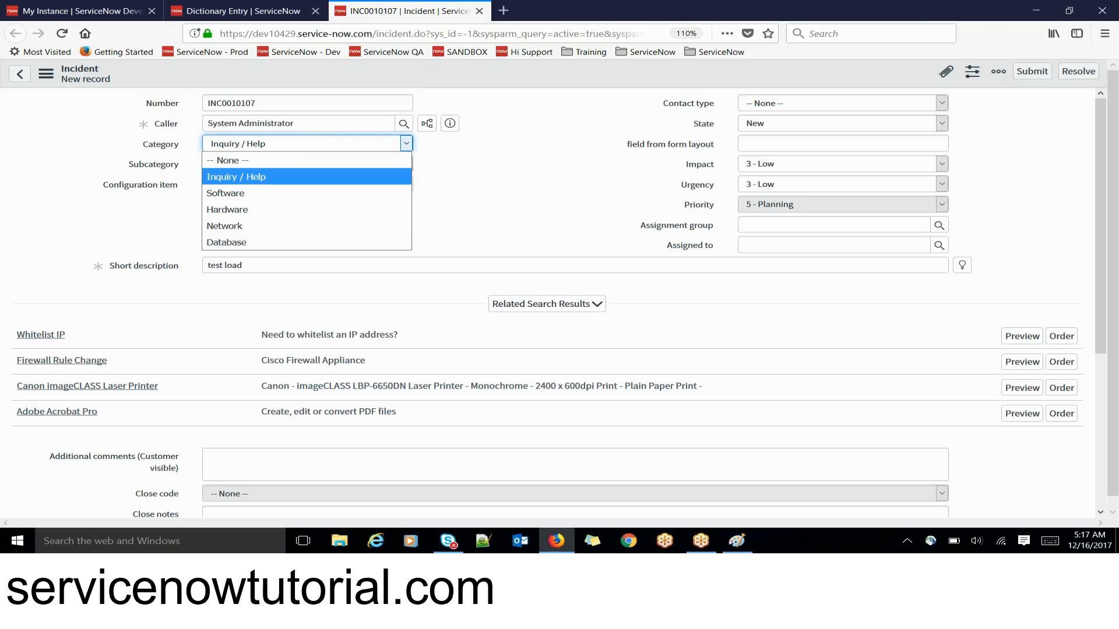
Return to the dictionary entry, reopen the field type lookup and highlight the Color type.
click(259, 8)
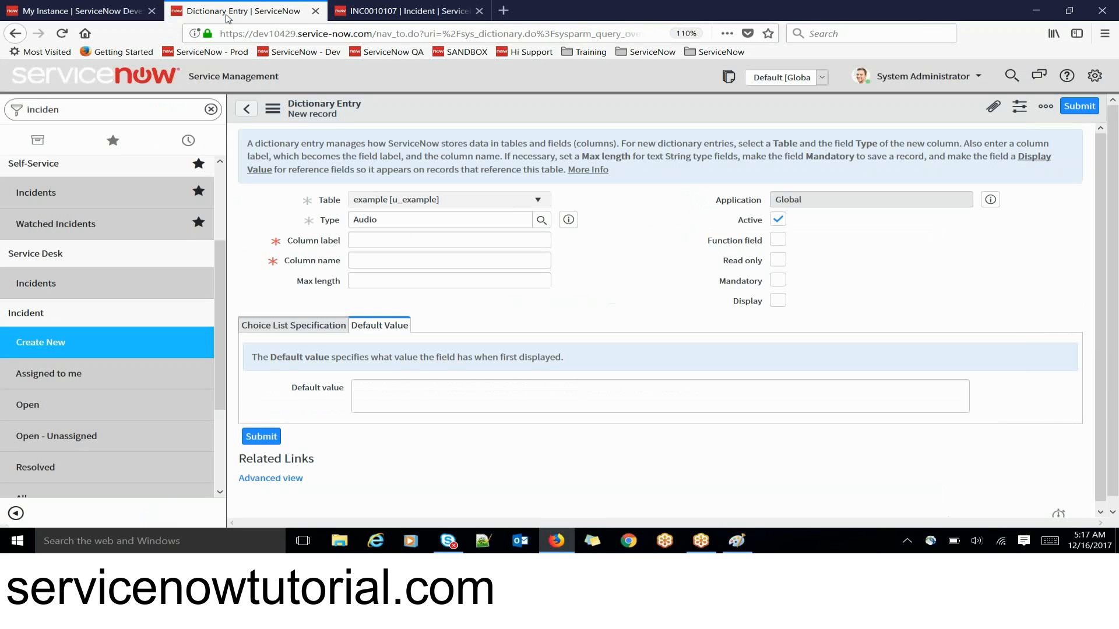
click(541, 222)
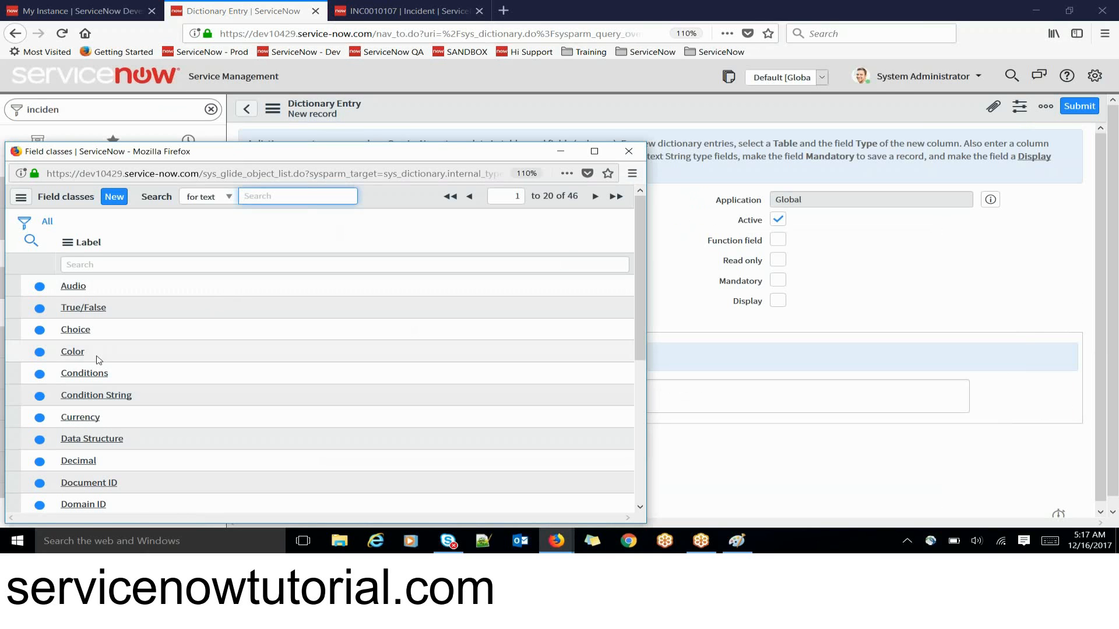
drag(97, 357, 64, 362)
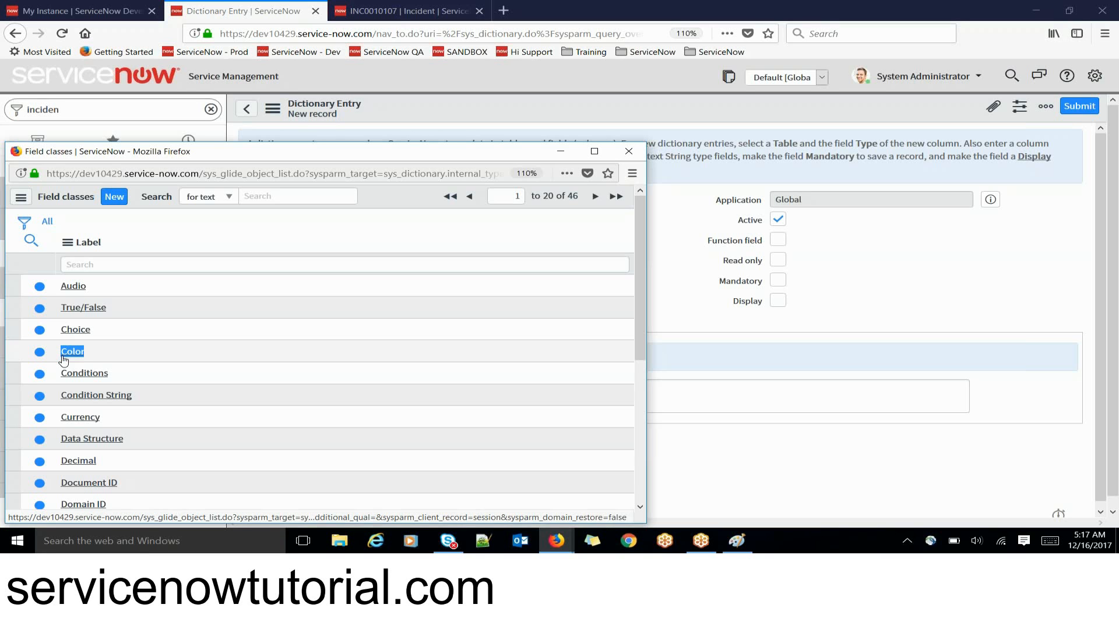
Highlight the Conditions and Currency types in the field type lookup.
double_click(103, 373)
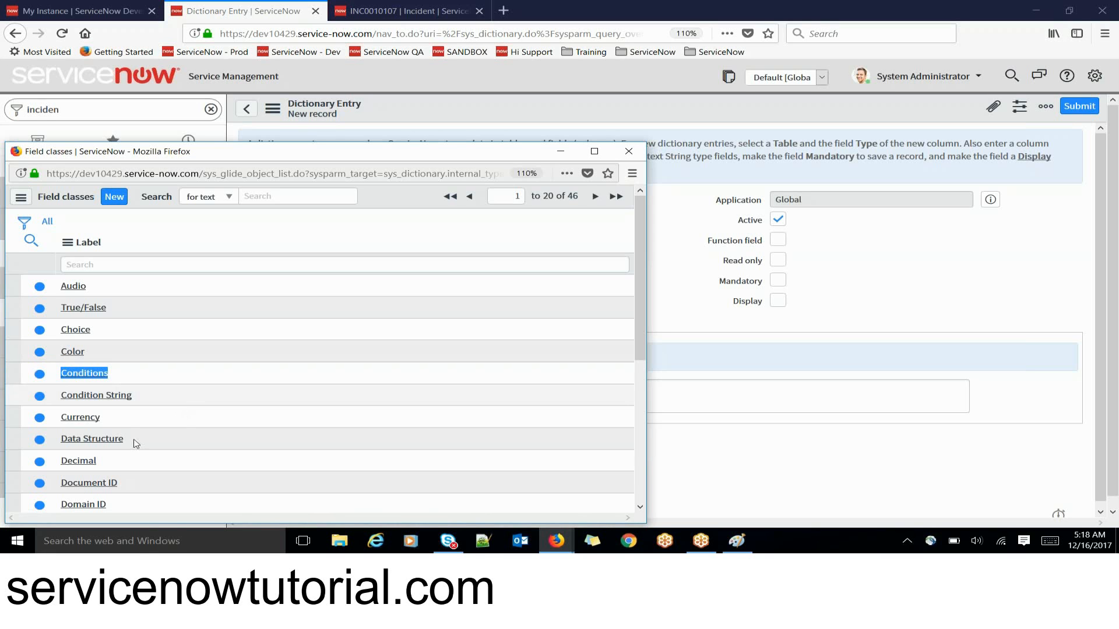
drag(129, 418, 60, 417)
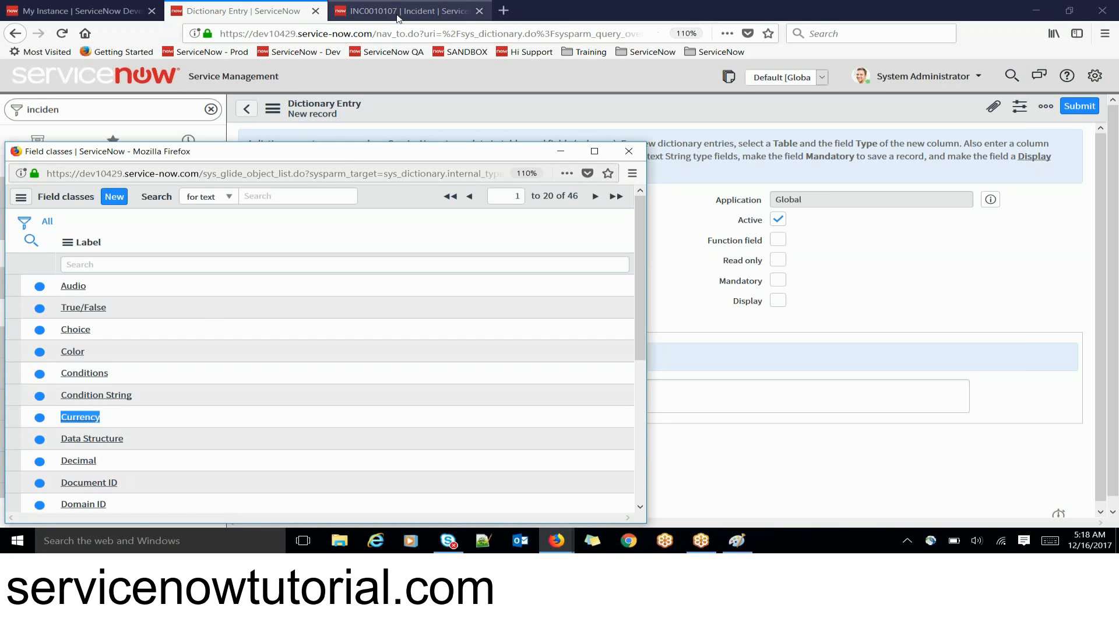
Switch to Paint and draw a rounded rectangle about 366 × 81 px, divided near its left end by a vertical line about 88 px long.
mouse_move(740, 540)
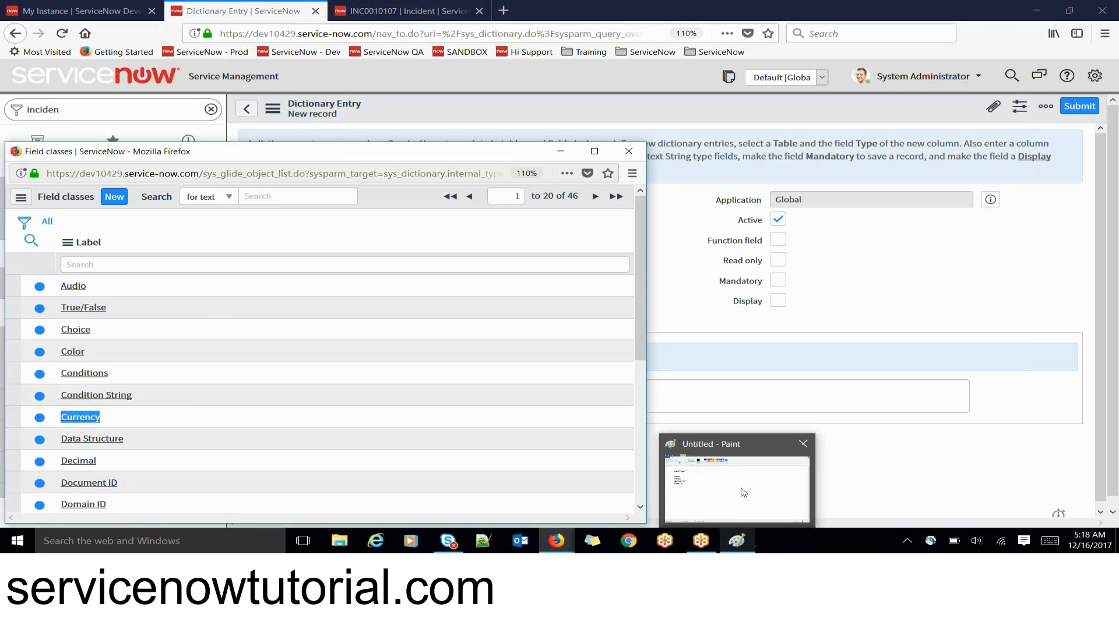
click(743, 492)
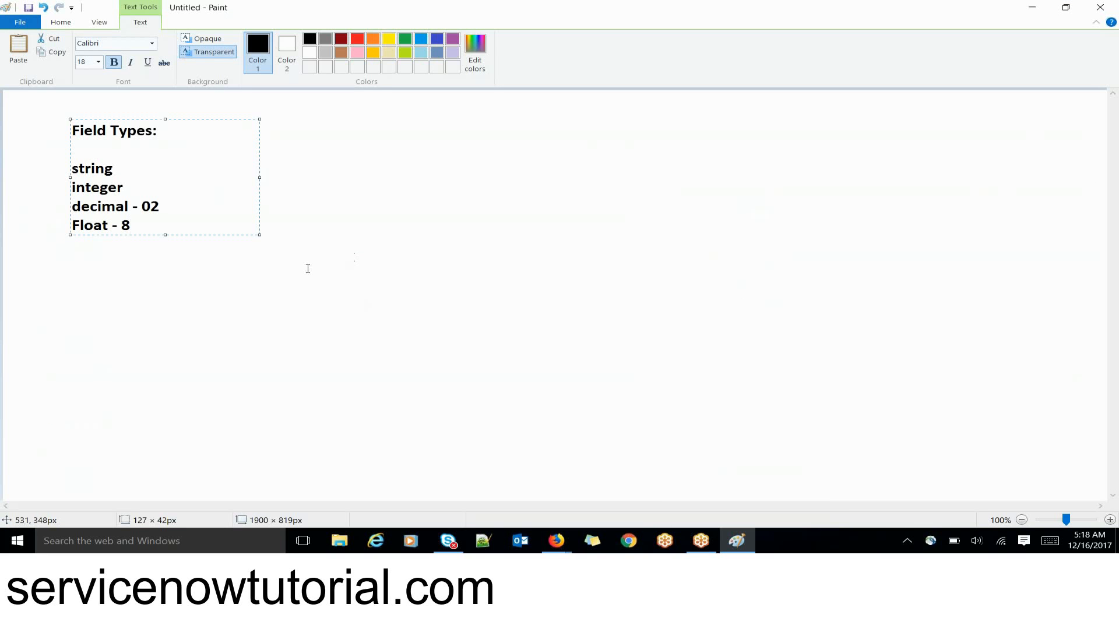
drag(305, 269, 512, 304)
click(60, 22)
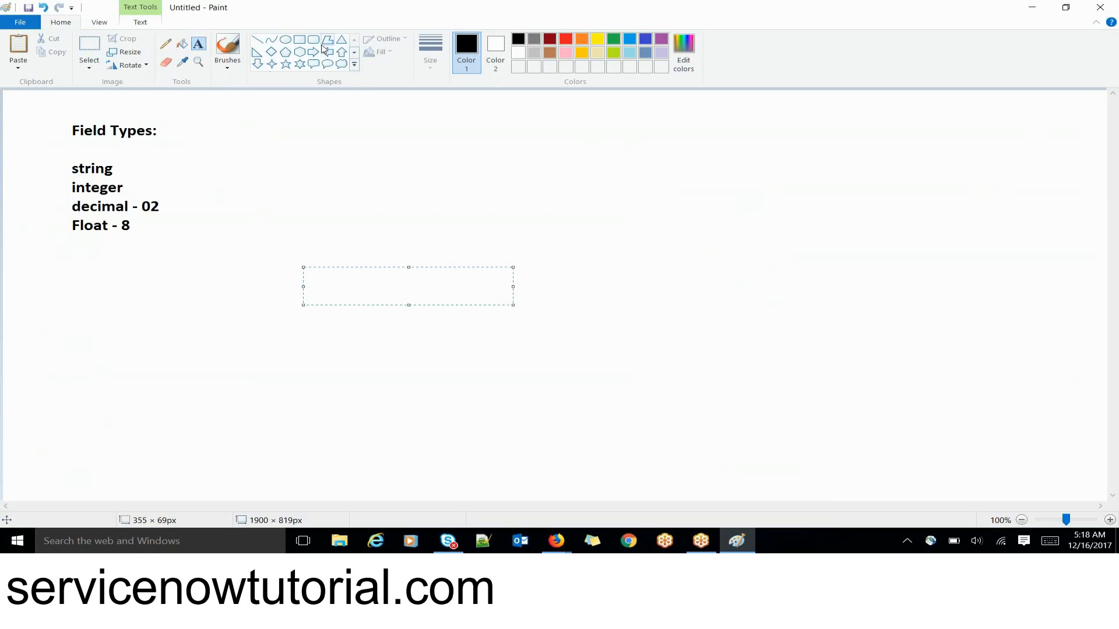
click(314, 39)
mouse_move(383, 232)
mouse_down()
mouse_move(470, 266)
mouse_move(597, 273)
mouse_up()
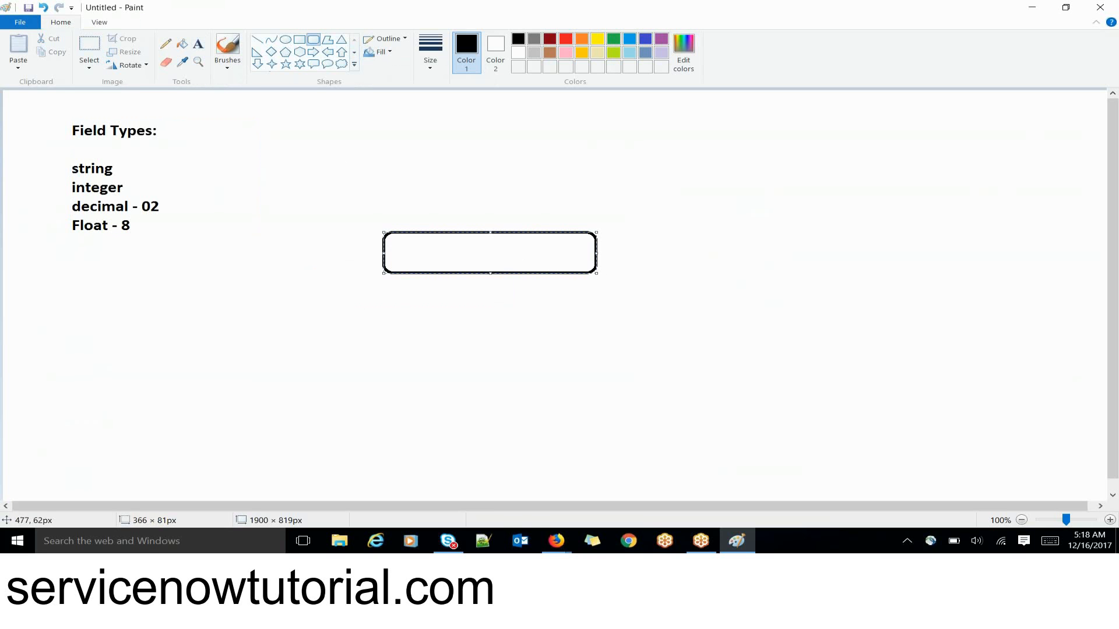
click(257, 40)
drag(441, 231, 441, 276)
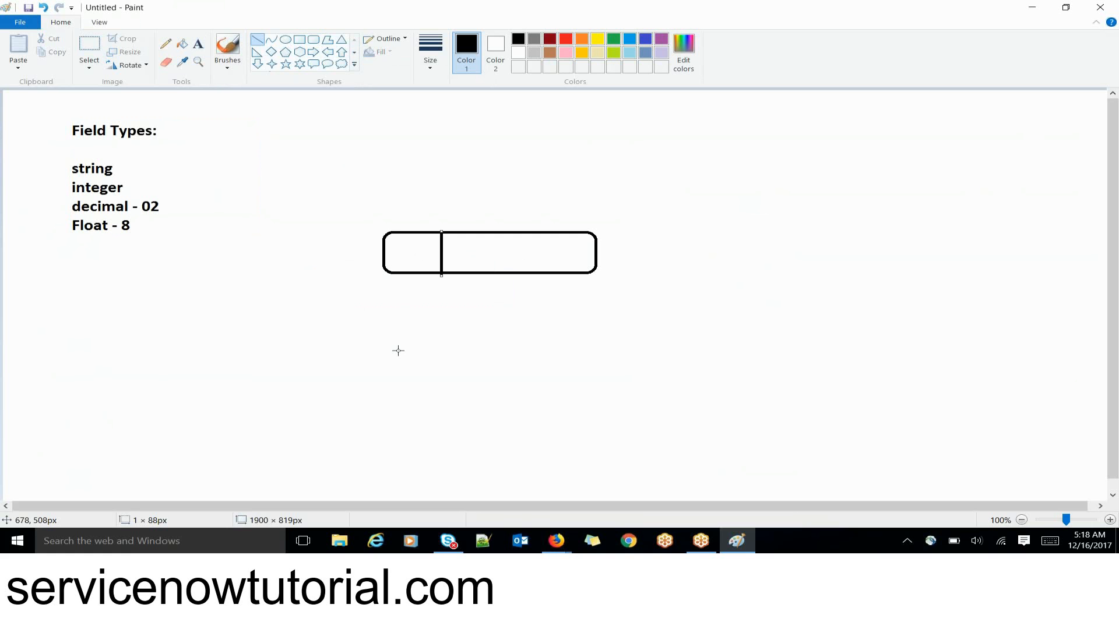
Return to the field type lookup in Firefox and set the new column's type to Currency.
key(alt+Tab)
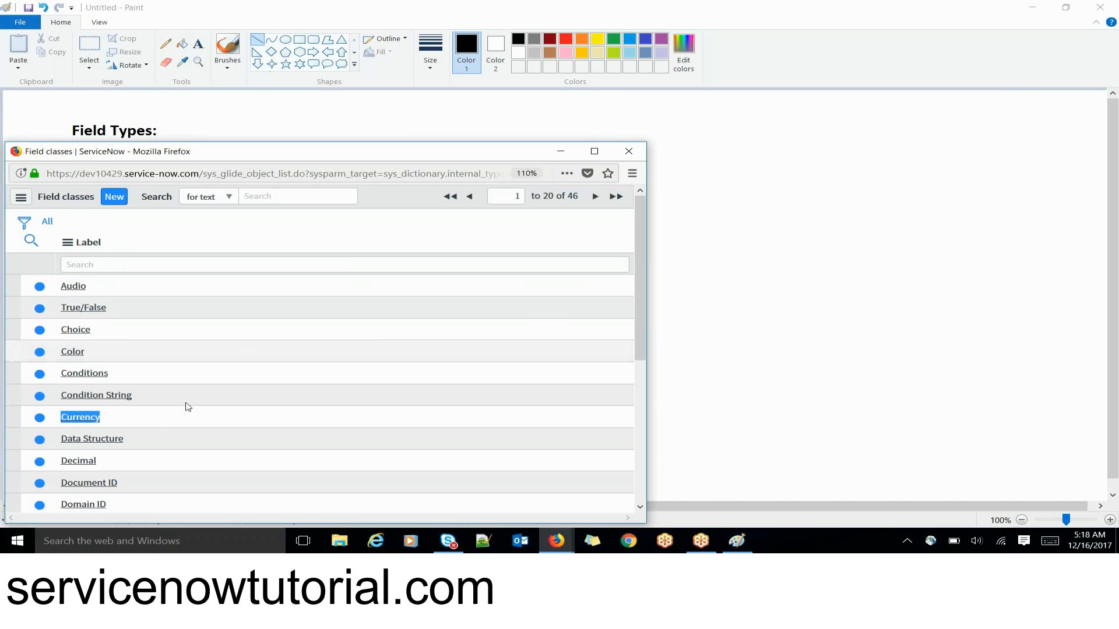
key(alt+Tab)
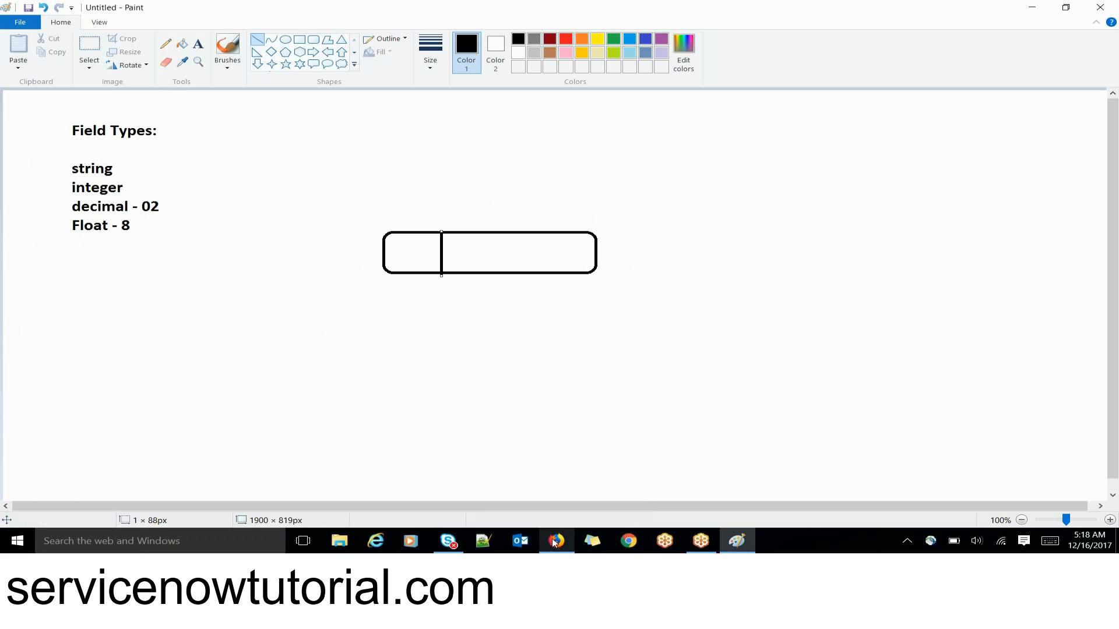
mouse_move(555, 545)
click(549, 488)
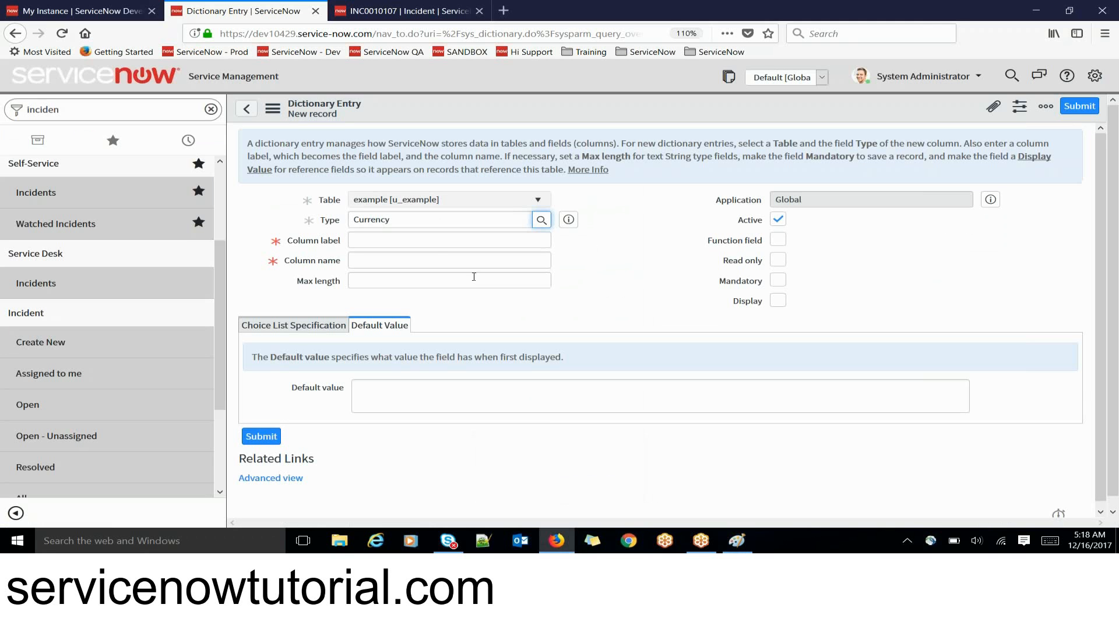
Label the new column "Test Currency" and submit the dictionary entry.
click(384, 241)
text(T)
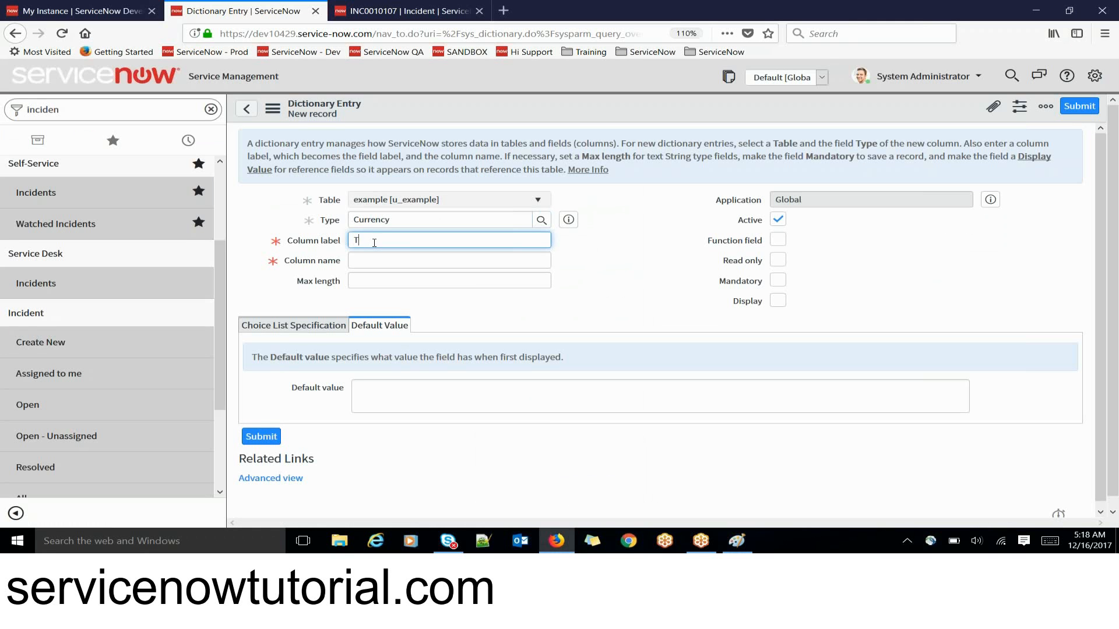
text(est Currency)
click(380, 280)
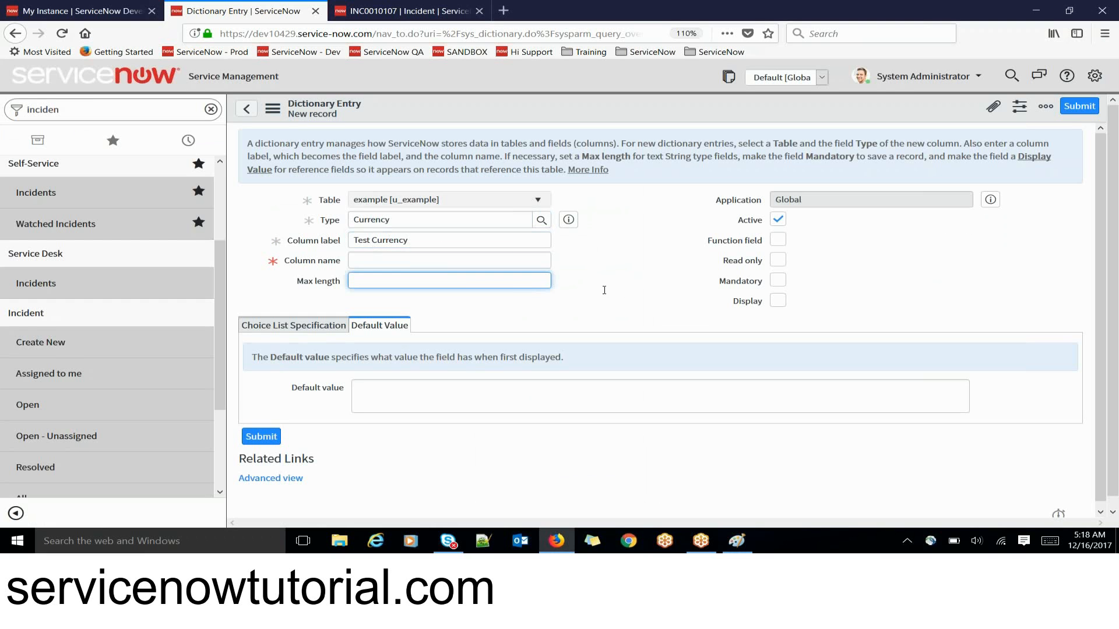
click(295, 326)
click(382, 327)
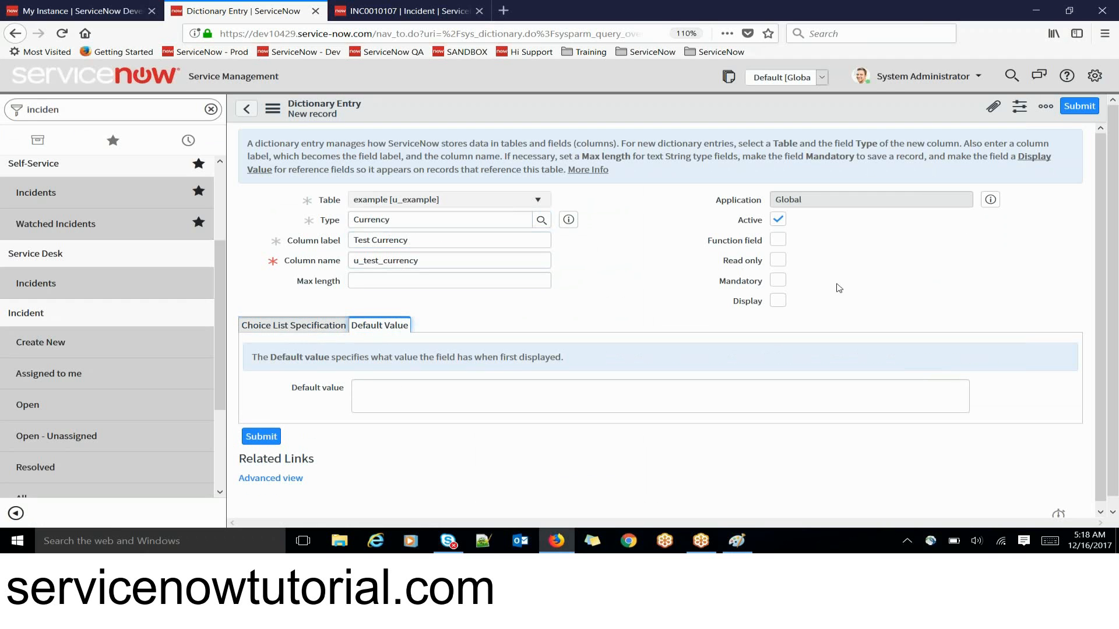
right_click(870, 112)
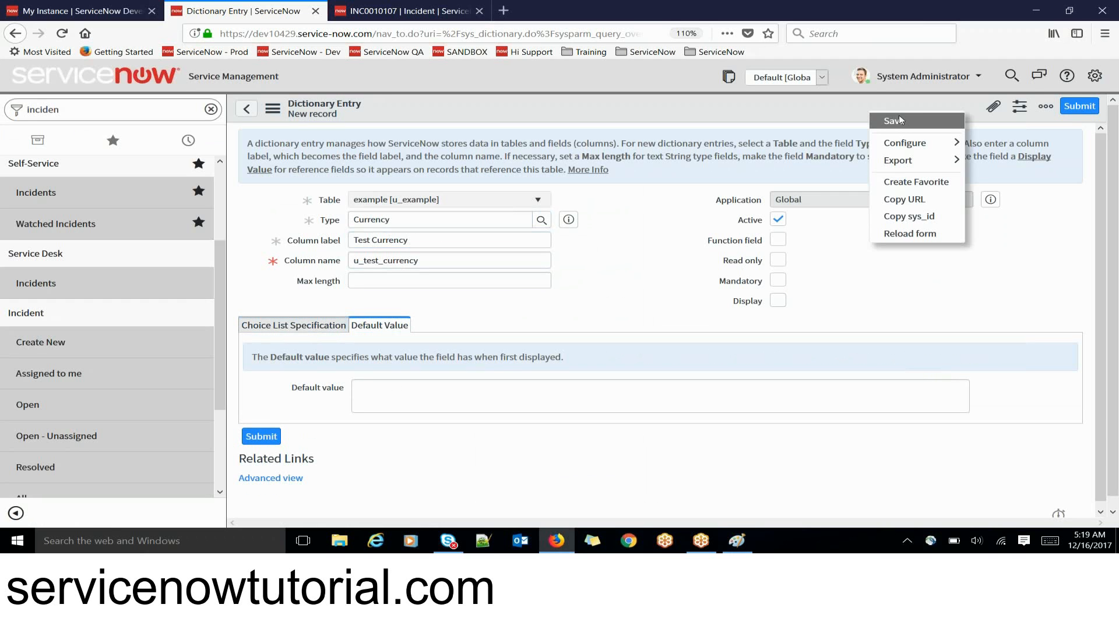
click(1079, 105)
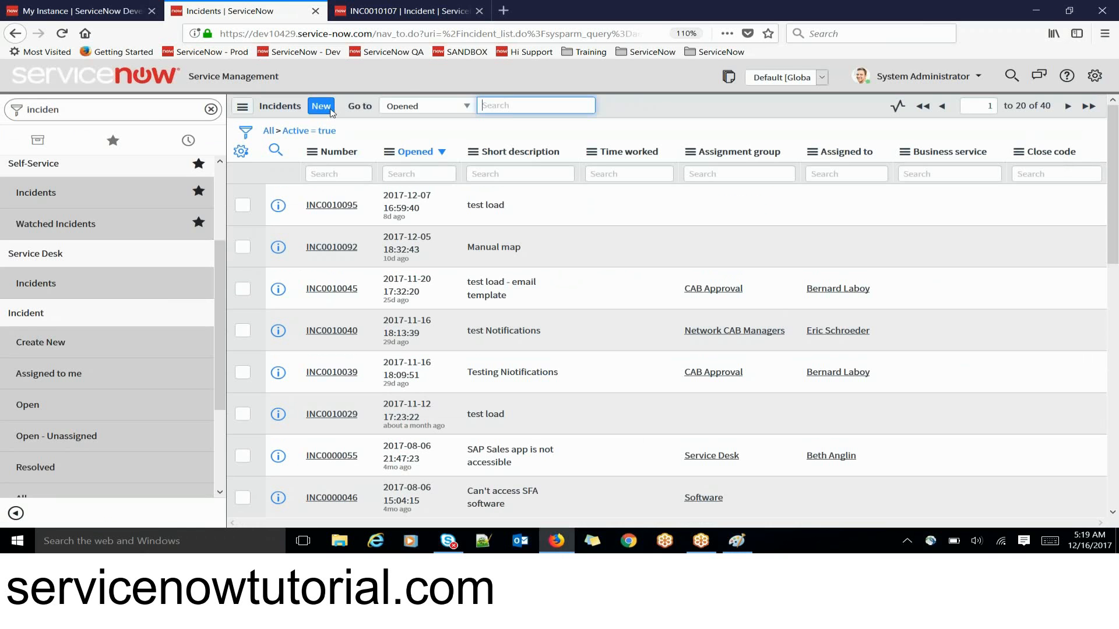
Filter the navigator for "tables" and open the Tables list under System Definition.
click(85, 112)
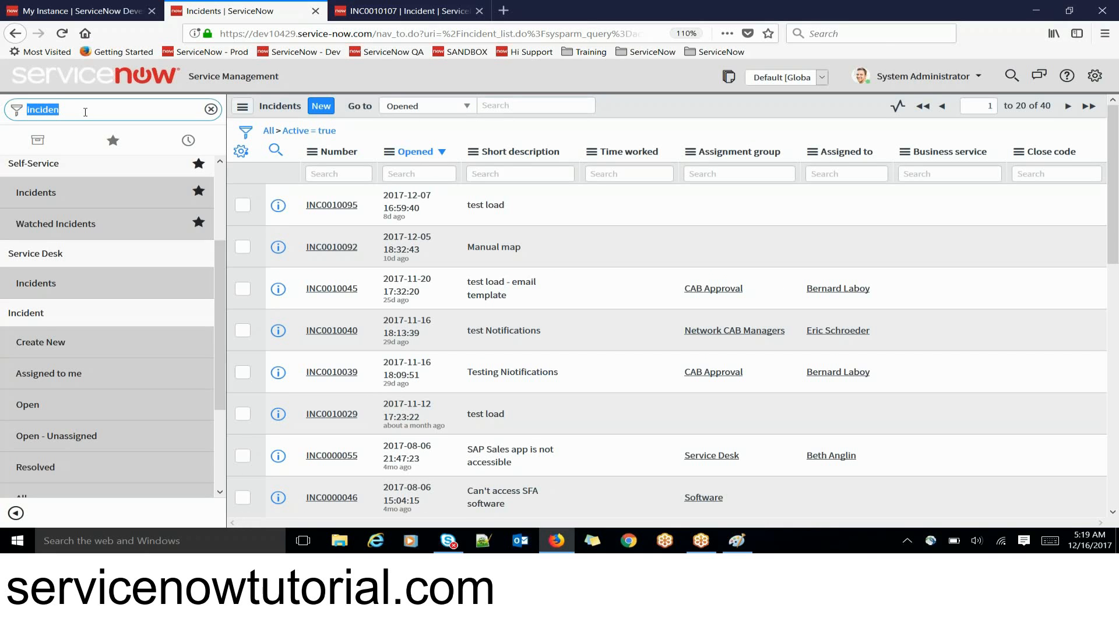
text(ta)
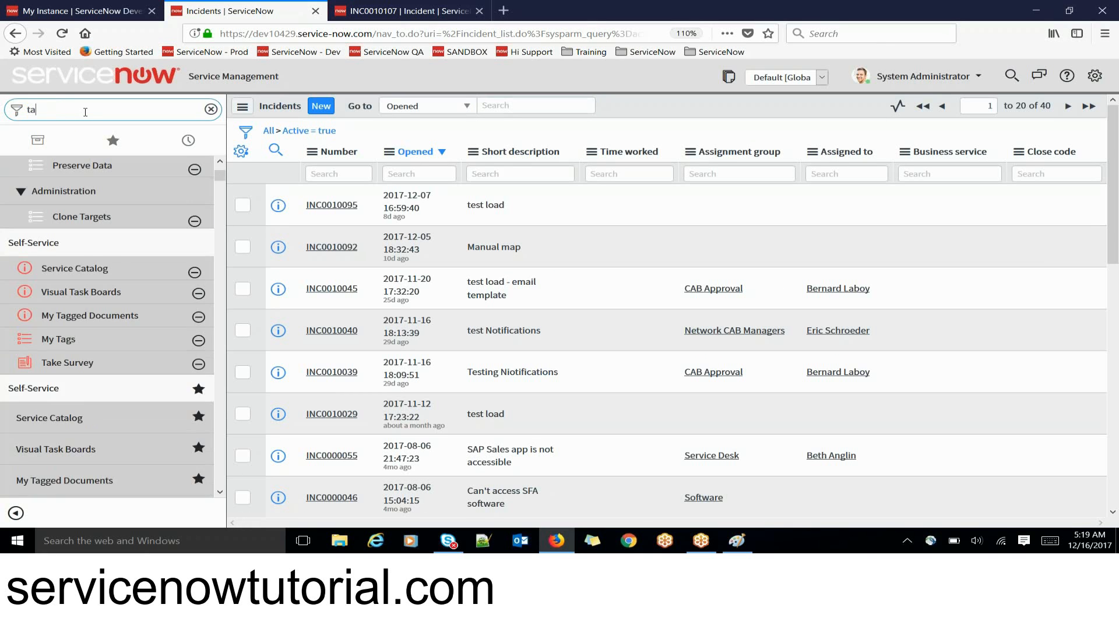
text(bles)
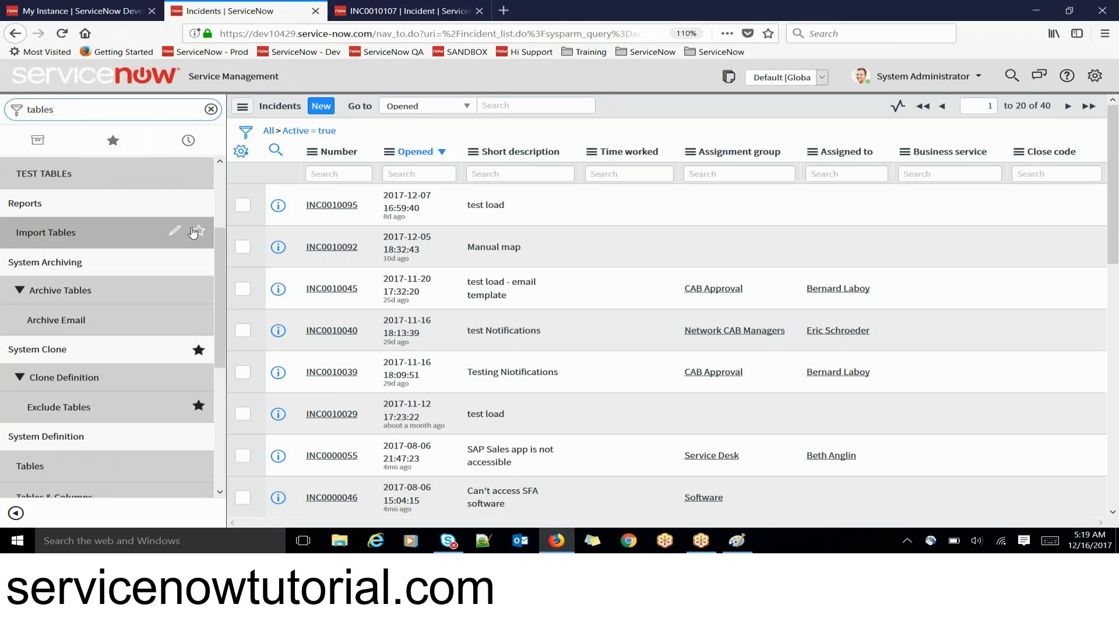
click(219, 252)
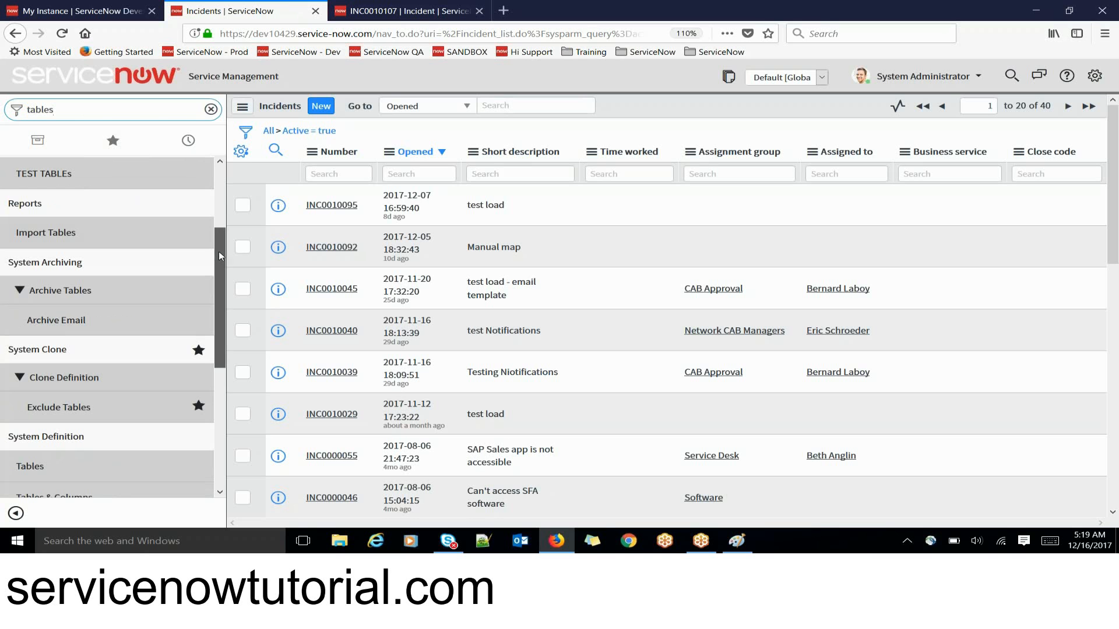
click(48, 467)
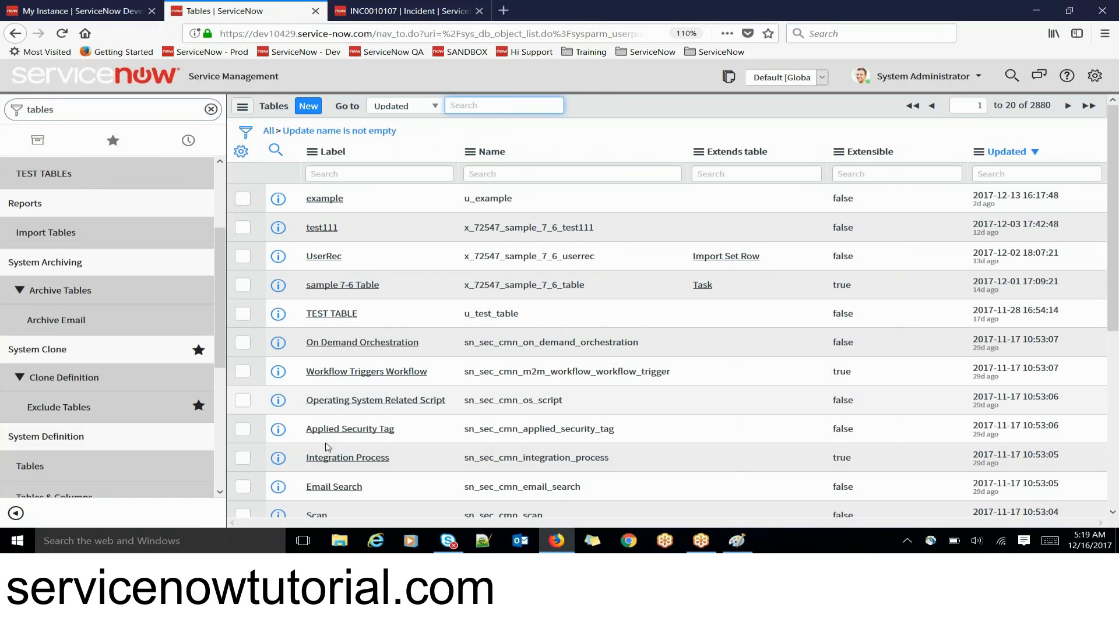
Open the example table's record in a separate tab and highlight its Test Currency column.
middle_click(330, 199)
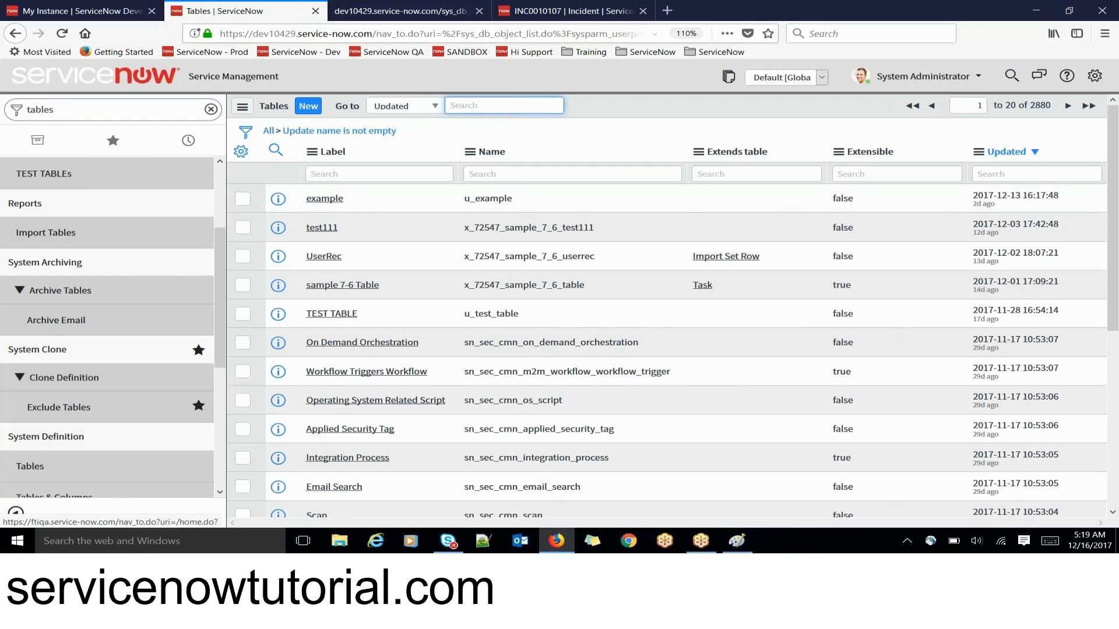
click(395, 12)
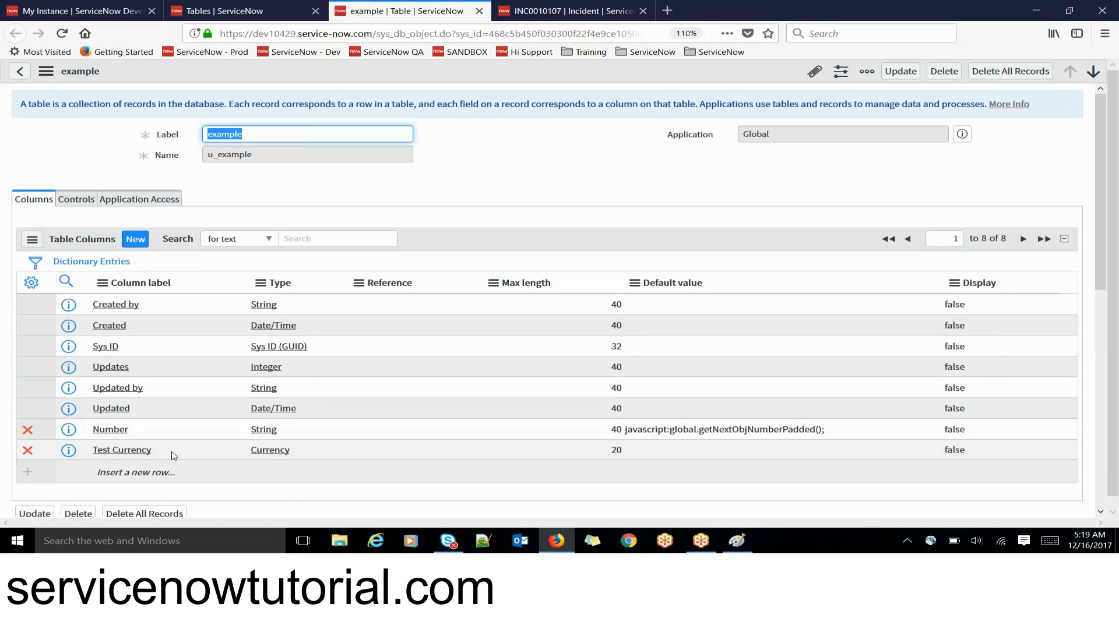
drag(173, 456, 70, 450)
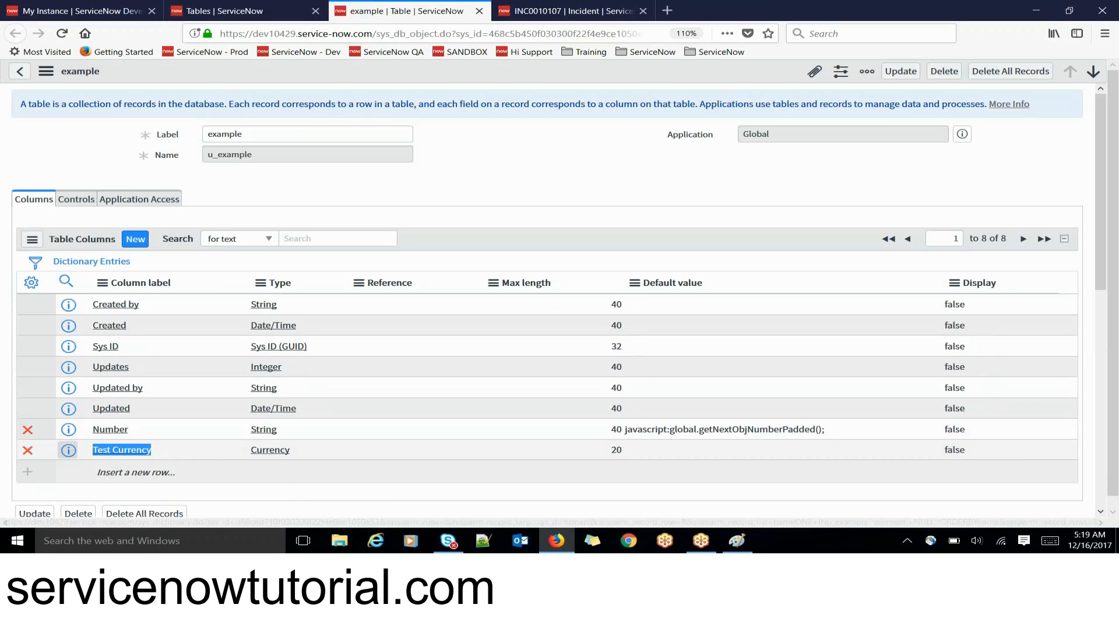
Filter the navigator for "exam" and open a new example record in a separate tab.
click(254, 11)
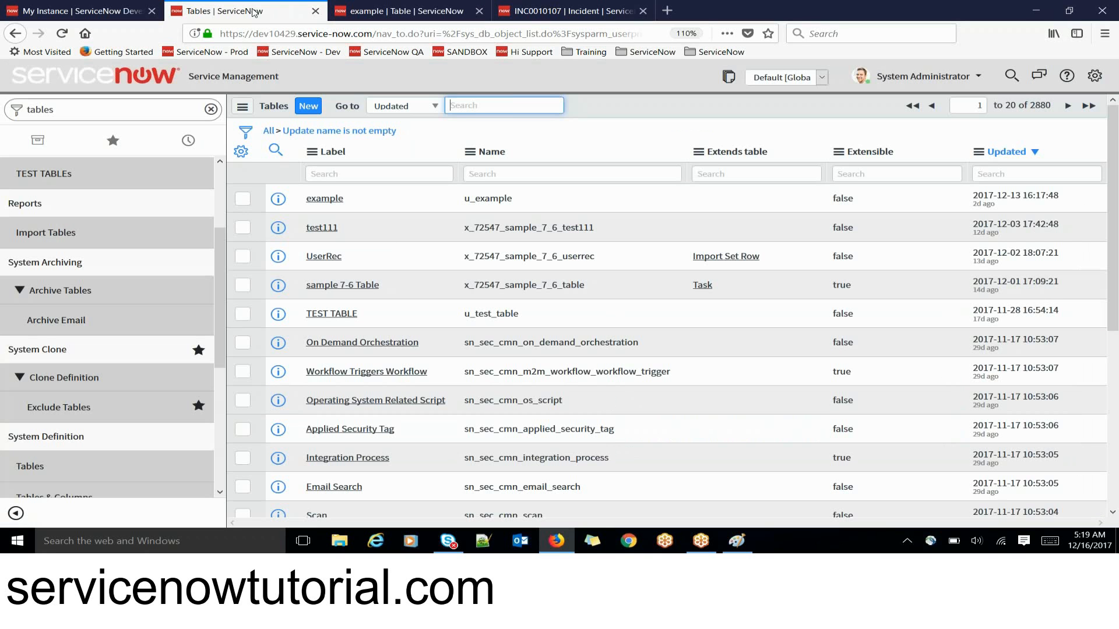
double_click(98, 101)
text(e)
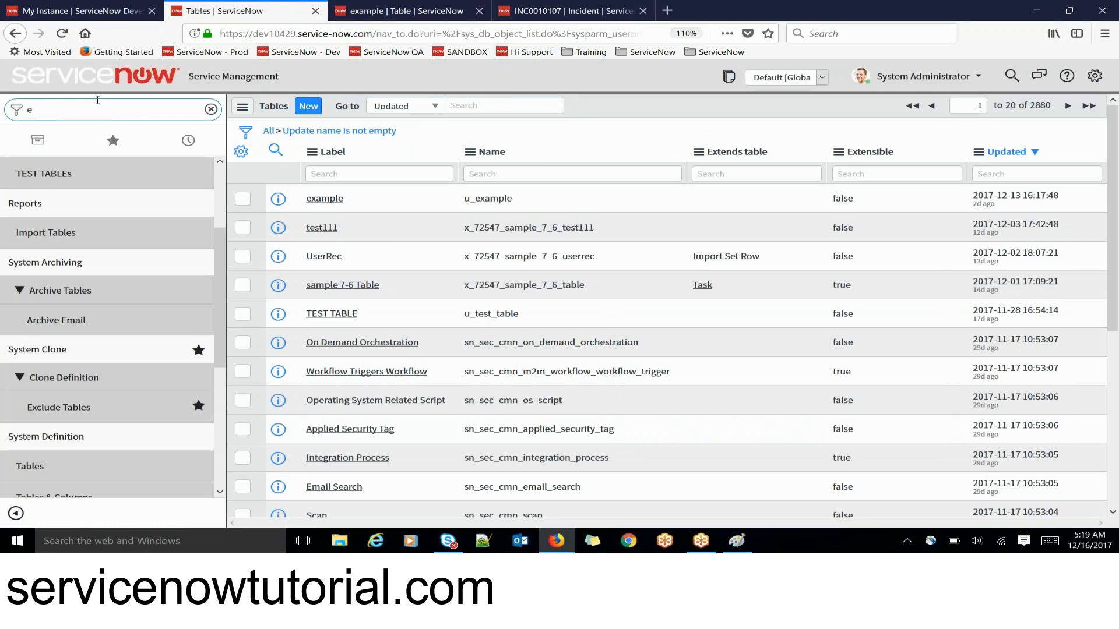
text(xam)
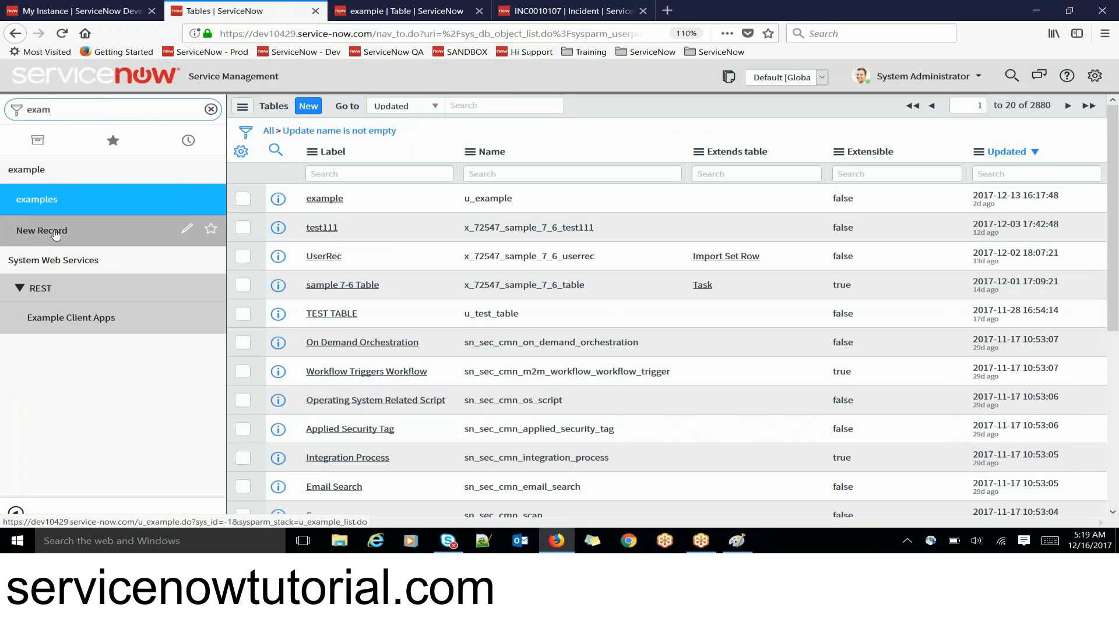
middle_click(56, 235)
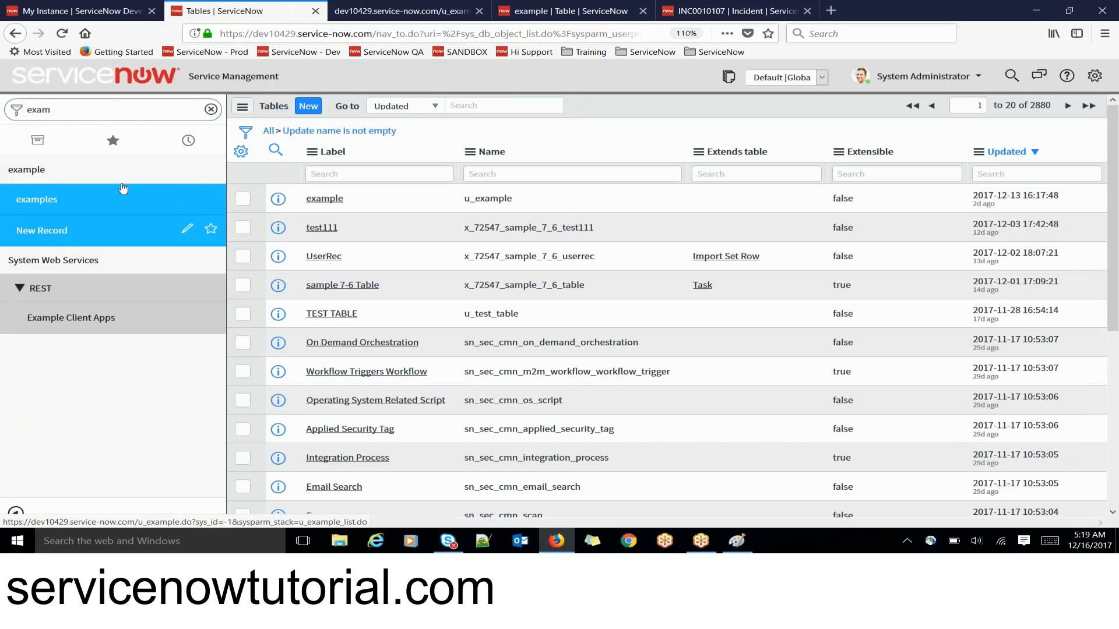
click(401, 7)
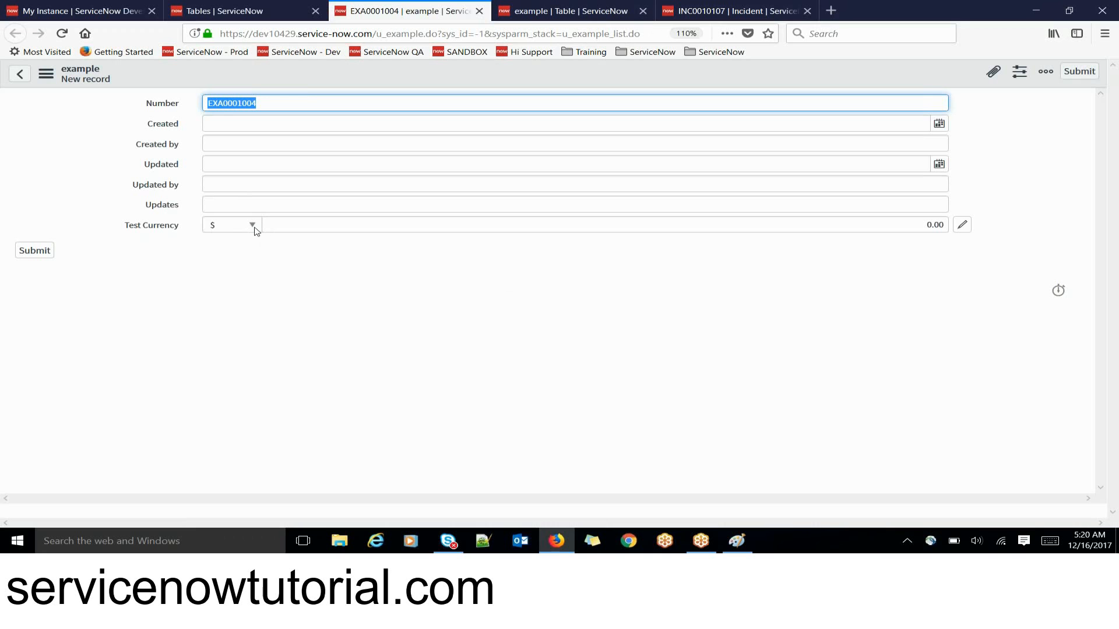
Examine the Test Currency field's currency symbol choices and its amount box on the new record form.
click(223, 229)
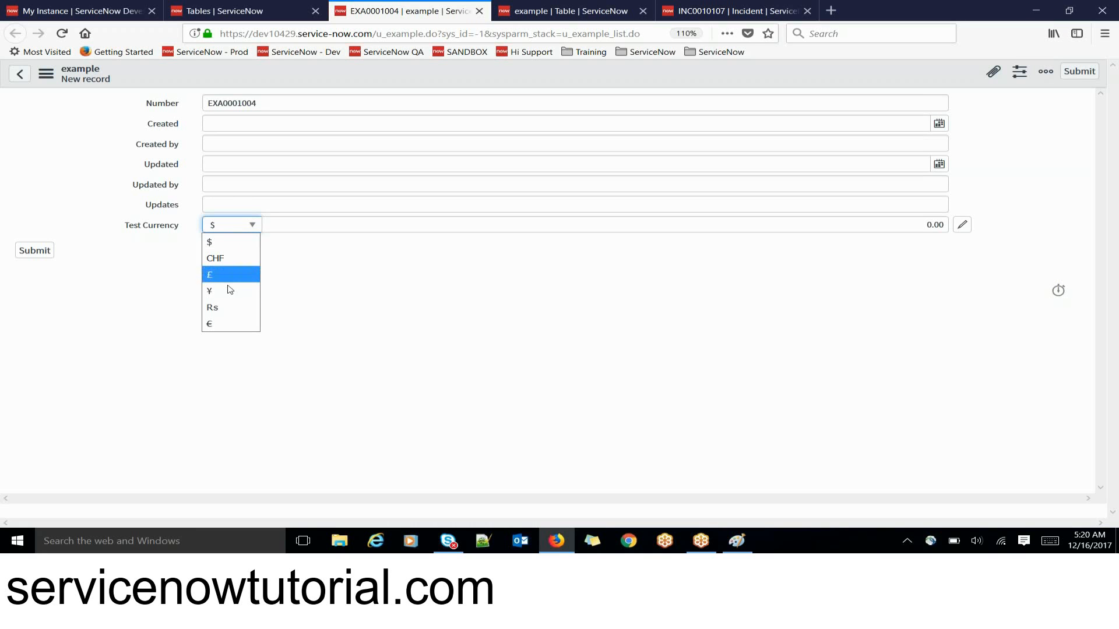
click(377, 237)
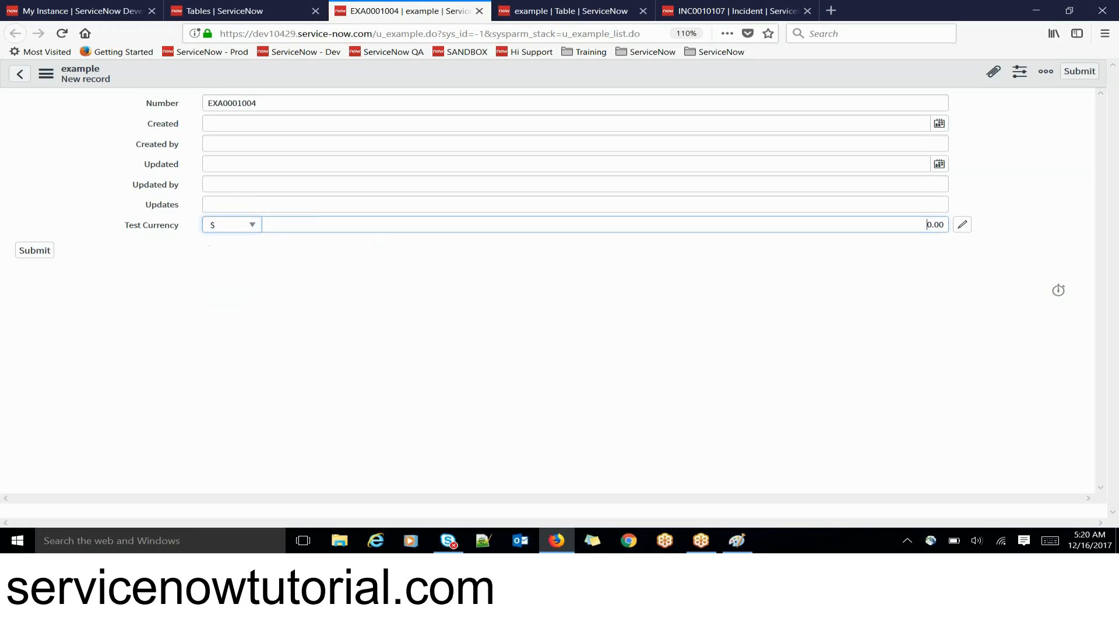
click(377, 225)
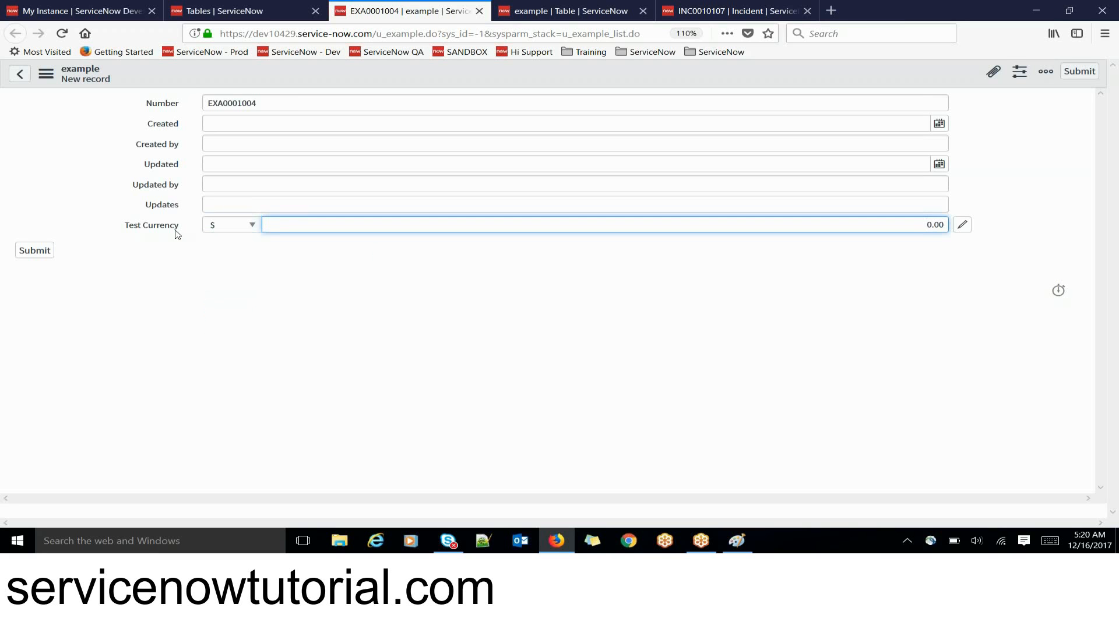
click(230, 228)
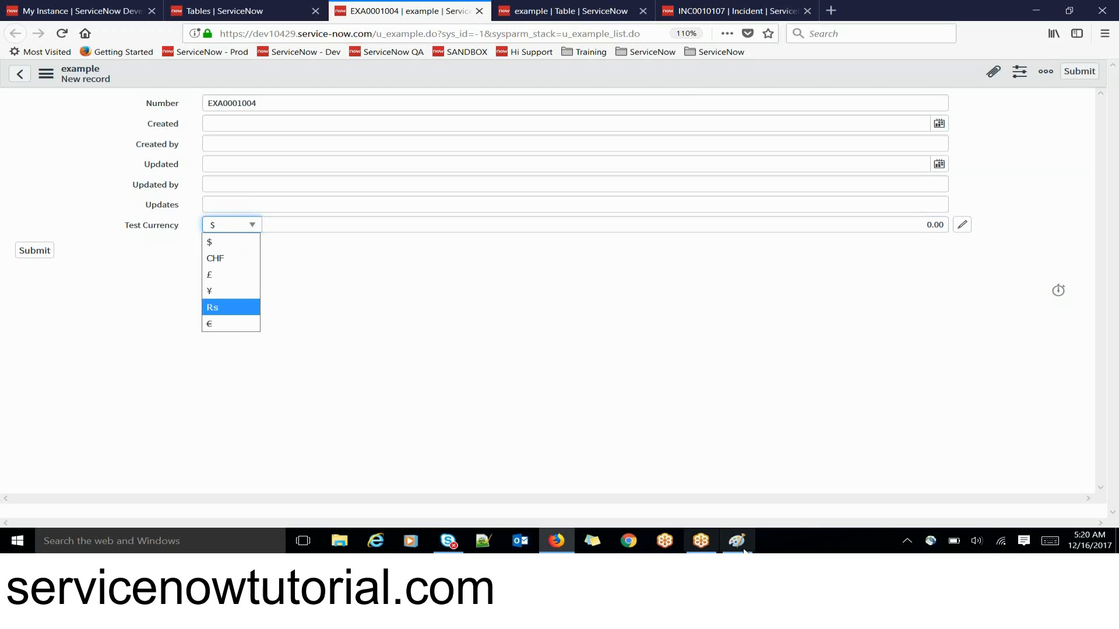
Switch to Paint, add the text note "fx_currency" above the drawn currency box, and copy it.
mouse_move(736, 541)
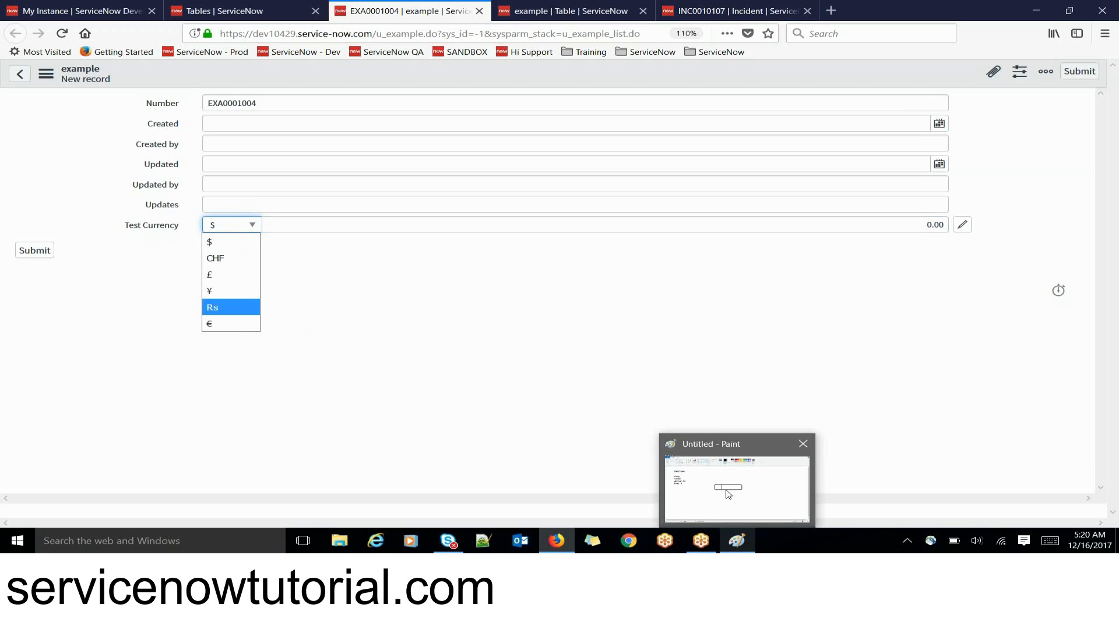
click(729, 494)
click(198, 44)
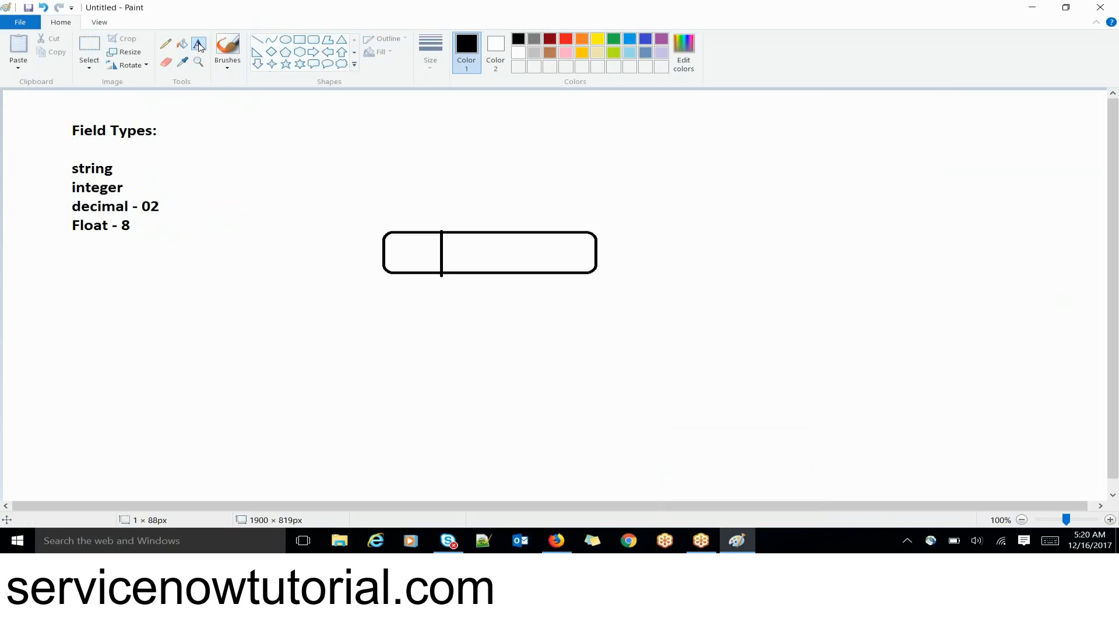
click(305, 147)
text(f)
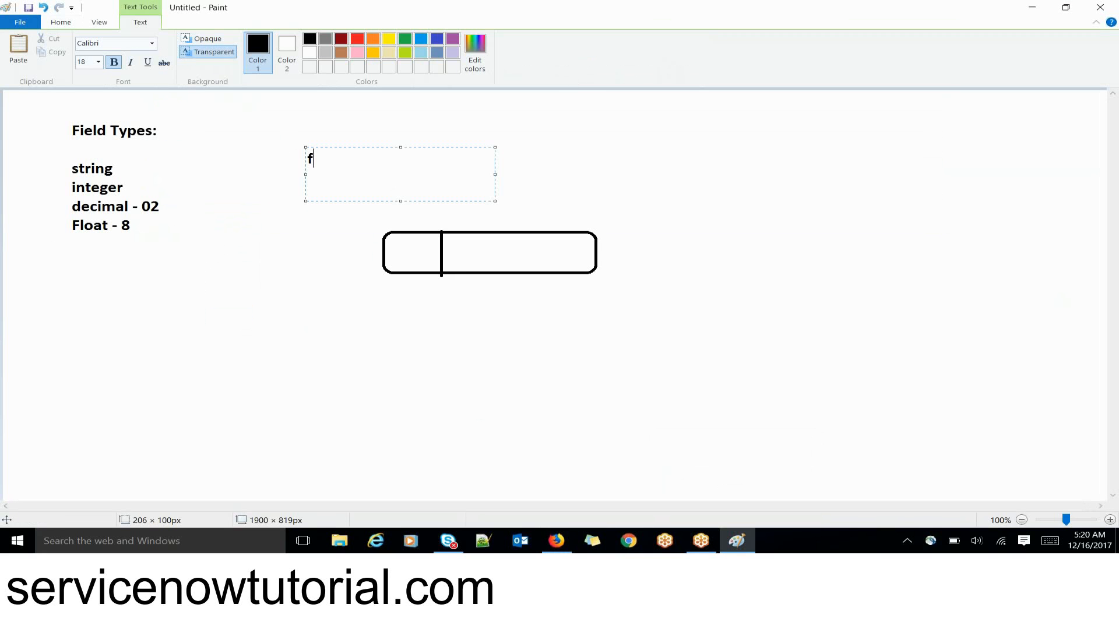
text(x_currency)
drag(405, 169, 299, 180)
key(ctrl+c)
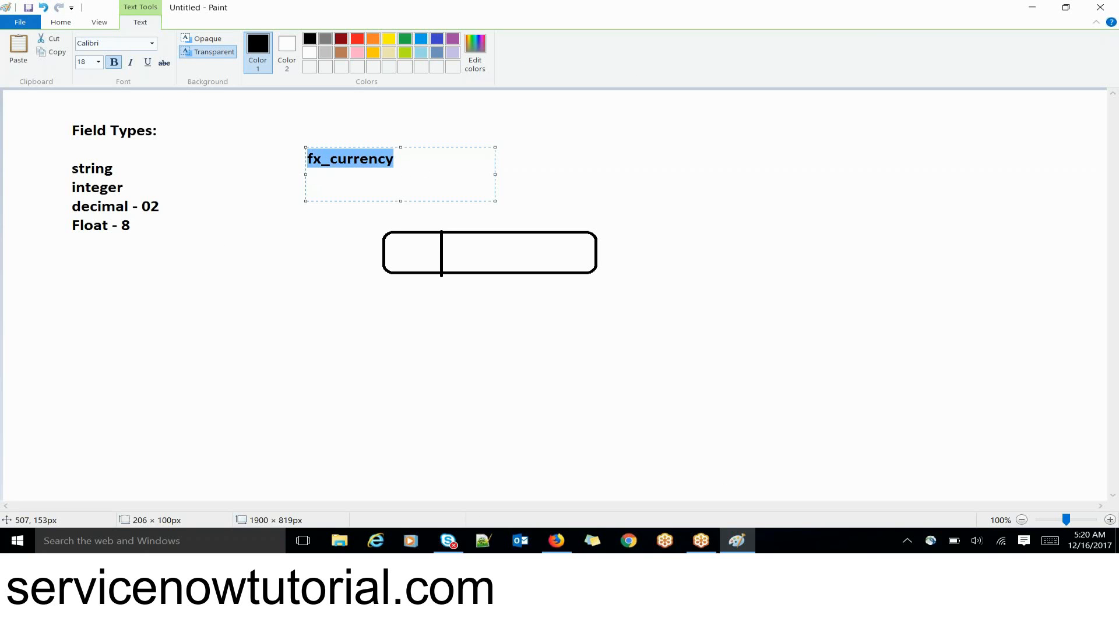
Return to Firefox and open the Currencies list by entering "fx_currency.LIST" in the navigator filter of the Tables page.
key(alt+Tab)
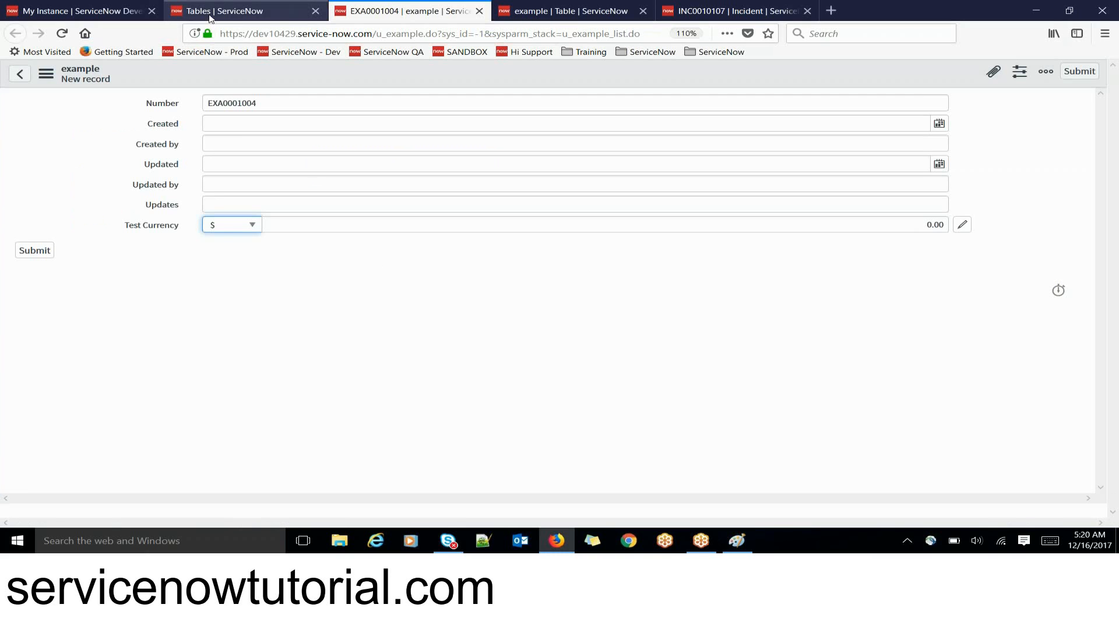
click(232, 225)
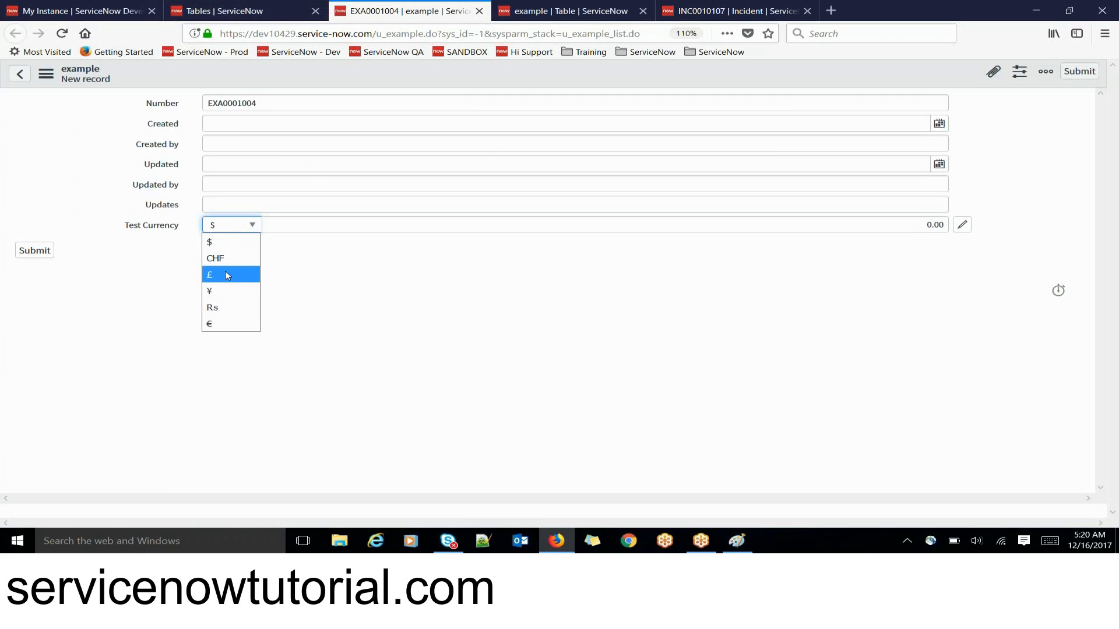
click(78, 11)
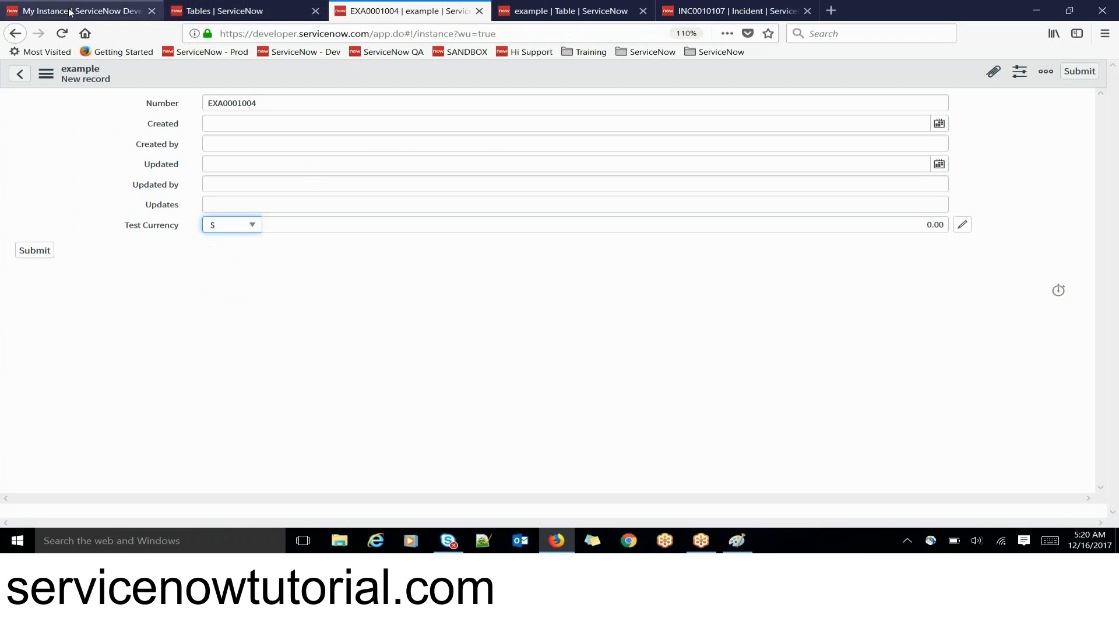
click(76, 11)
click(215, 10)
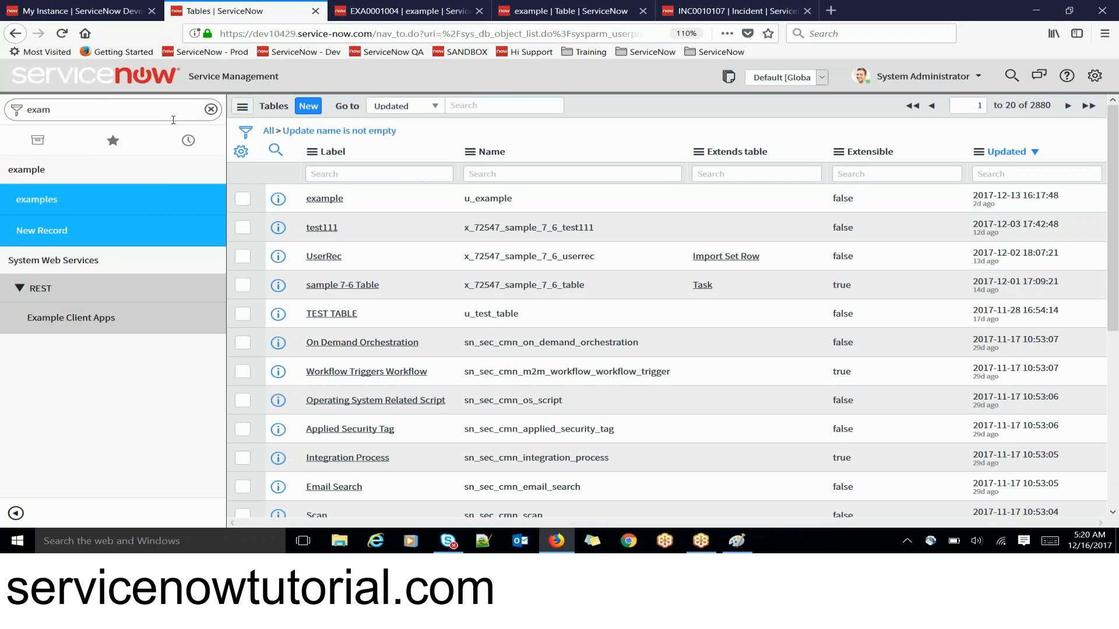
click(156, 120)
key(ctrl+v)
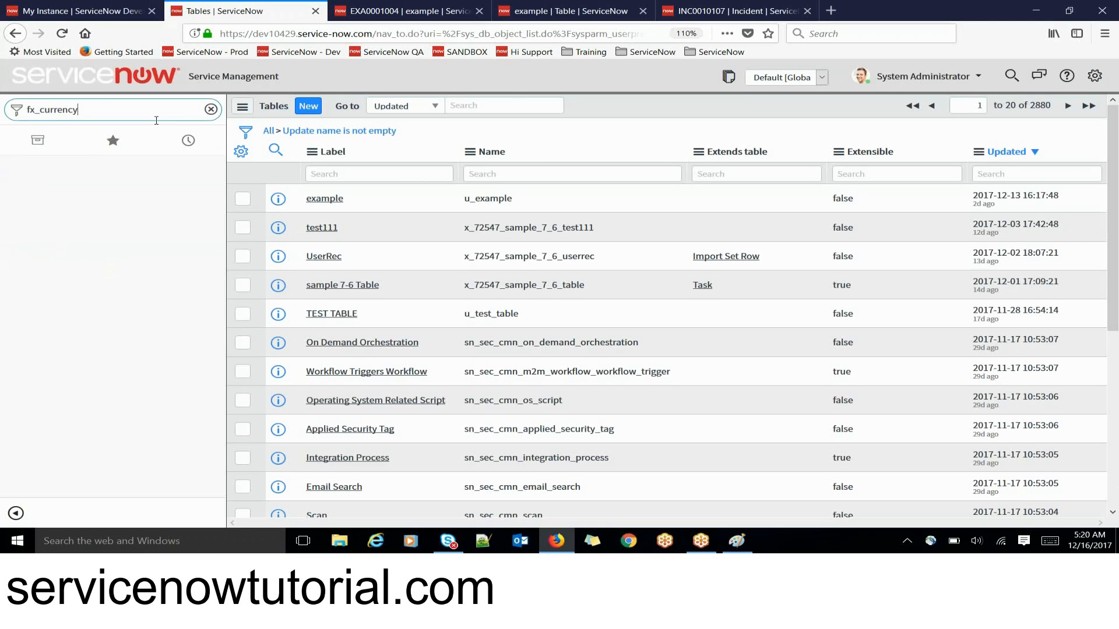
text(.li)
key(BackSpace)
key(BackSpace)
text(LIST)
key(Return)
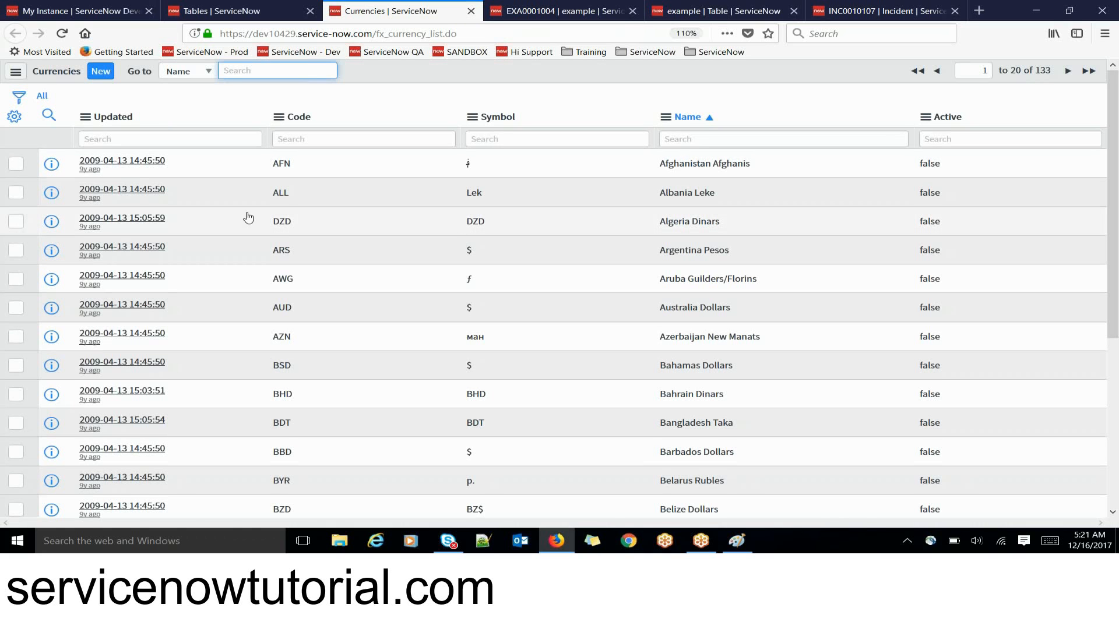
Set Active to true for the Afghanistan Afghanis (AFN) currency directly in the list.
click(320, 169)
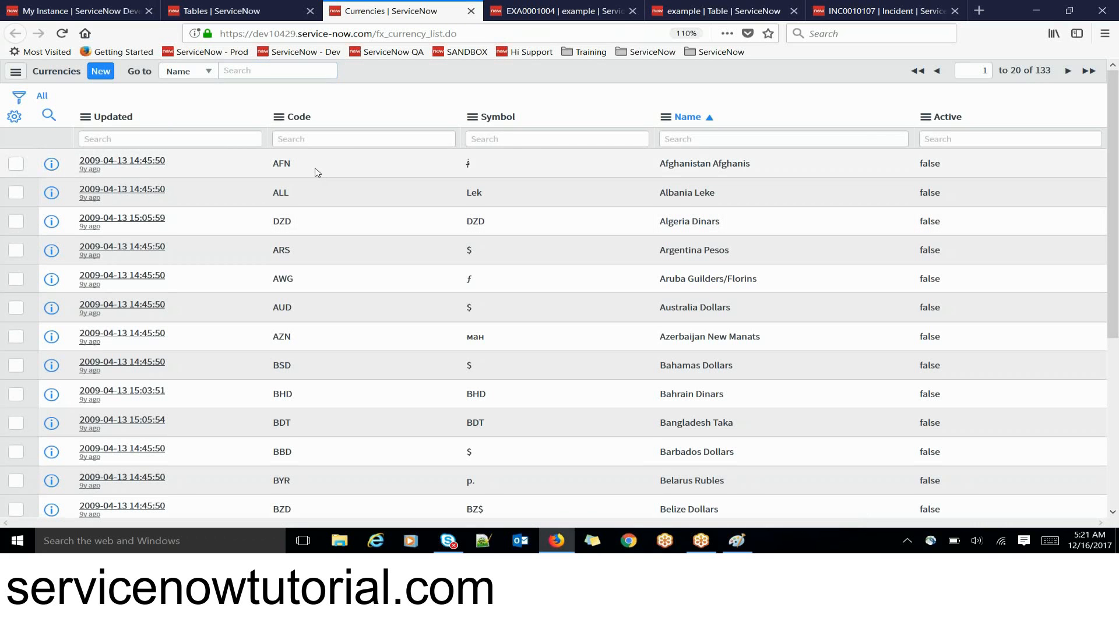
drag(303, 173, 271, 165)
double_click(930, 168)
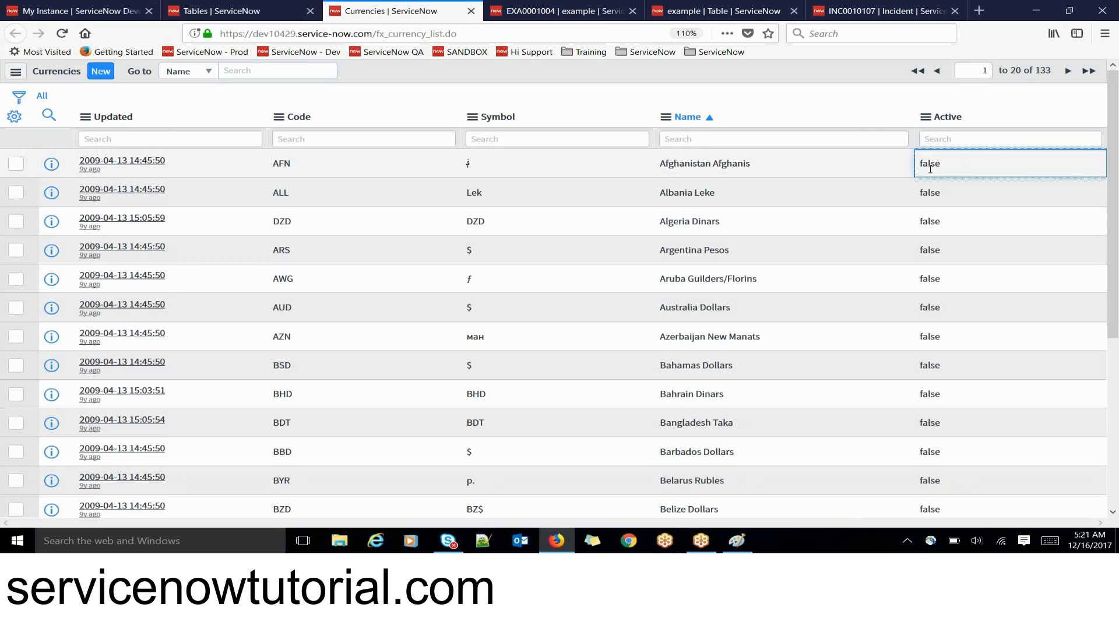
click(960, 164)
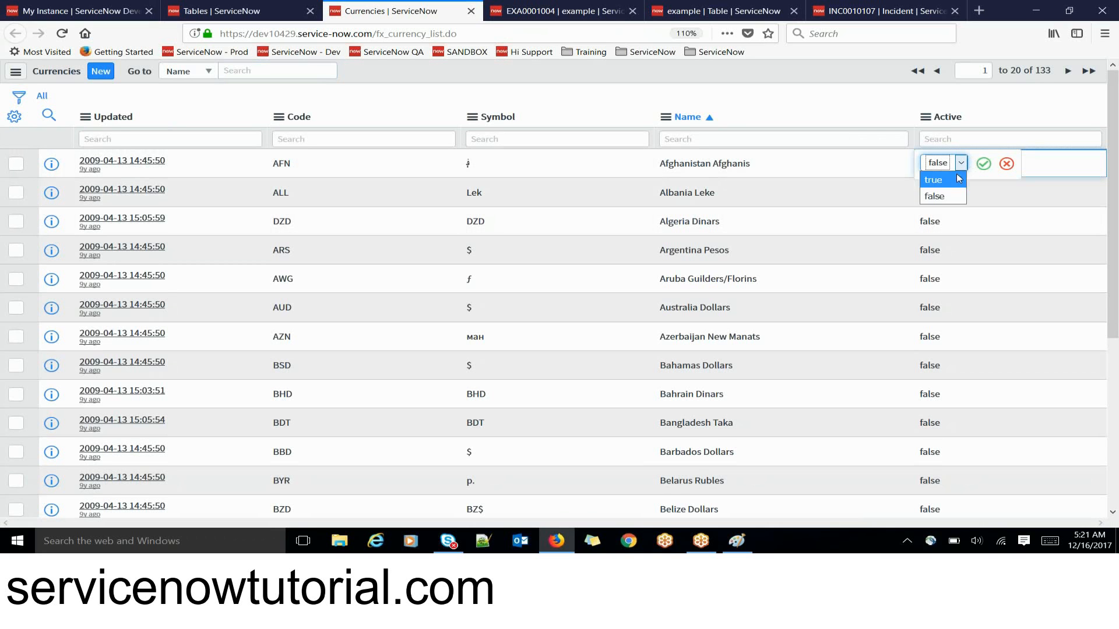
click(935, 174)
click(981, 166)
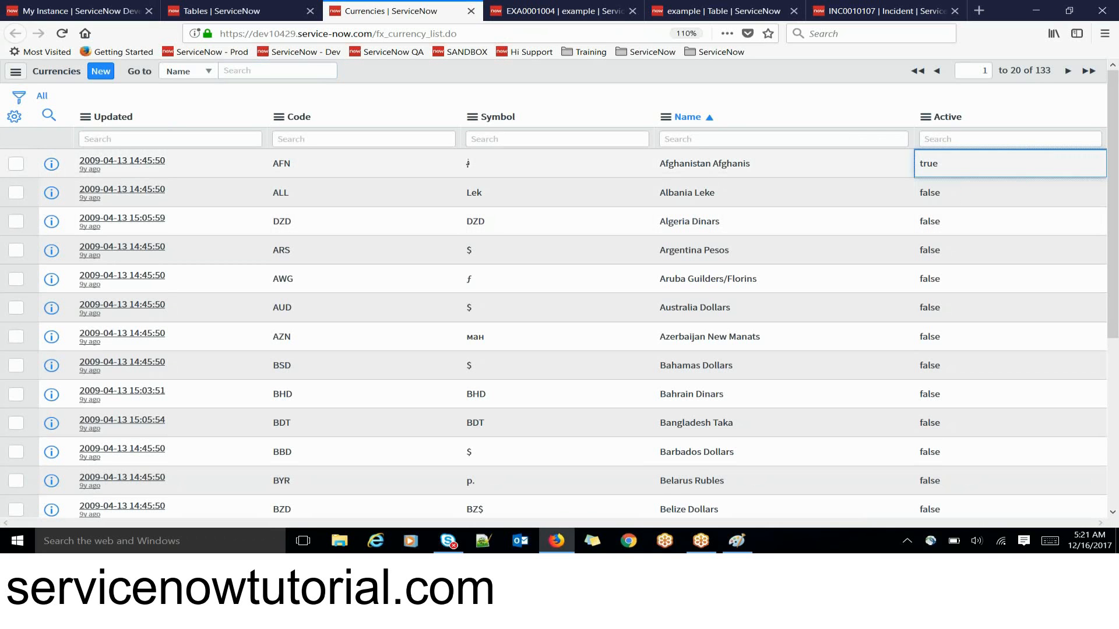
Reload the new example record form and check the symbol choices of its Test Currency field.
click(561, 12)
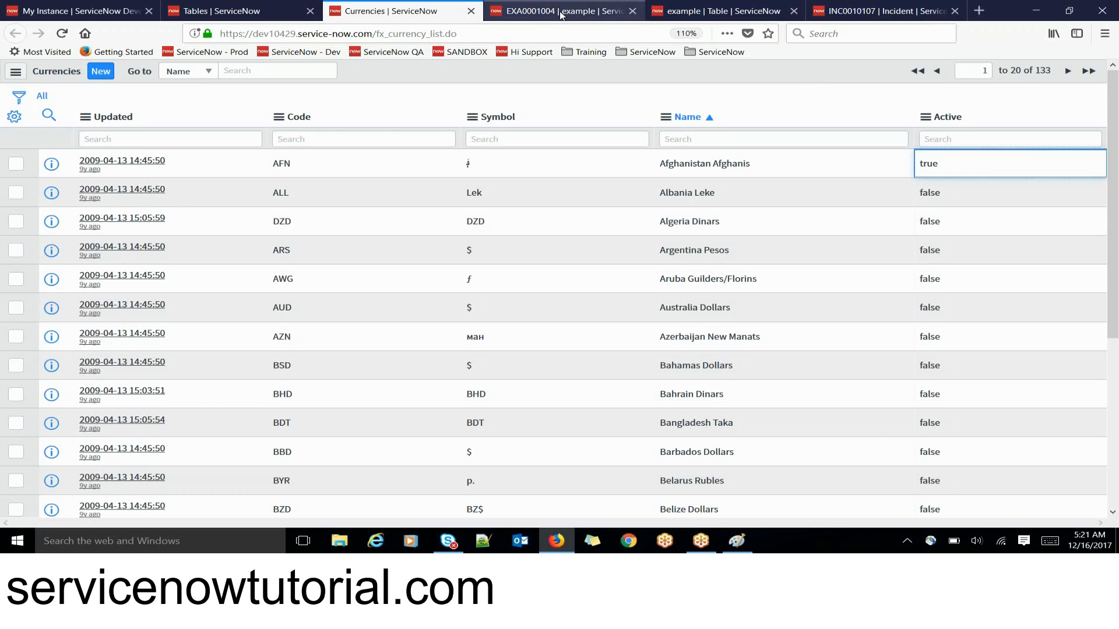
right_click(278, 74)
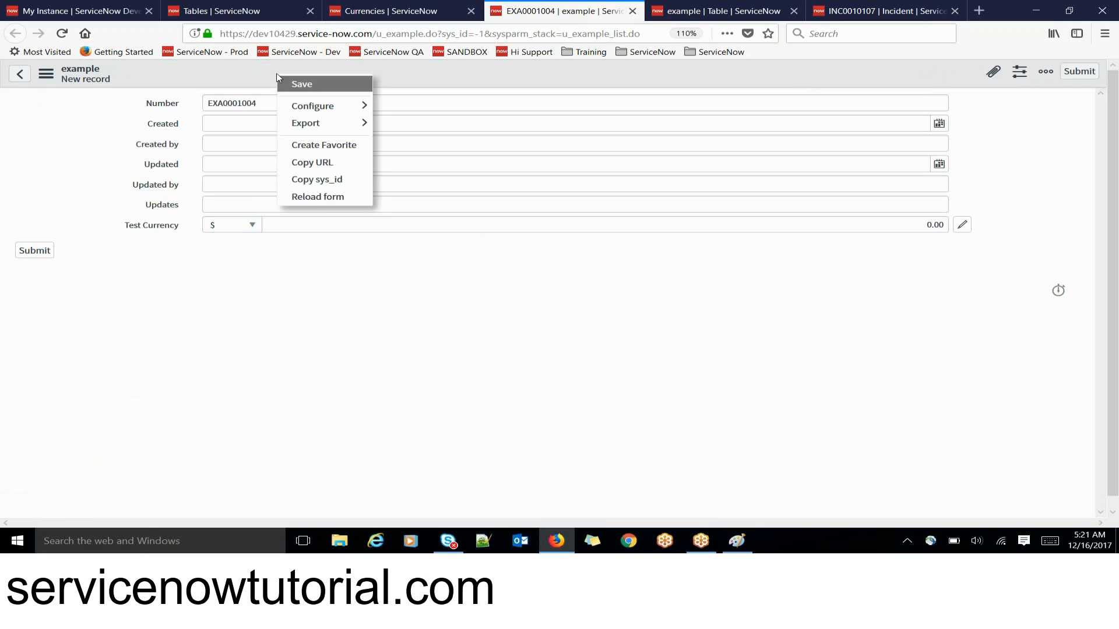
click(321, 197)
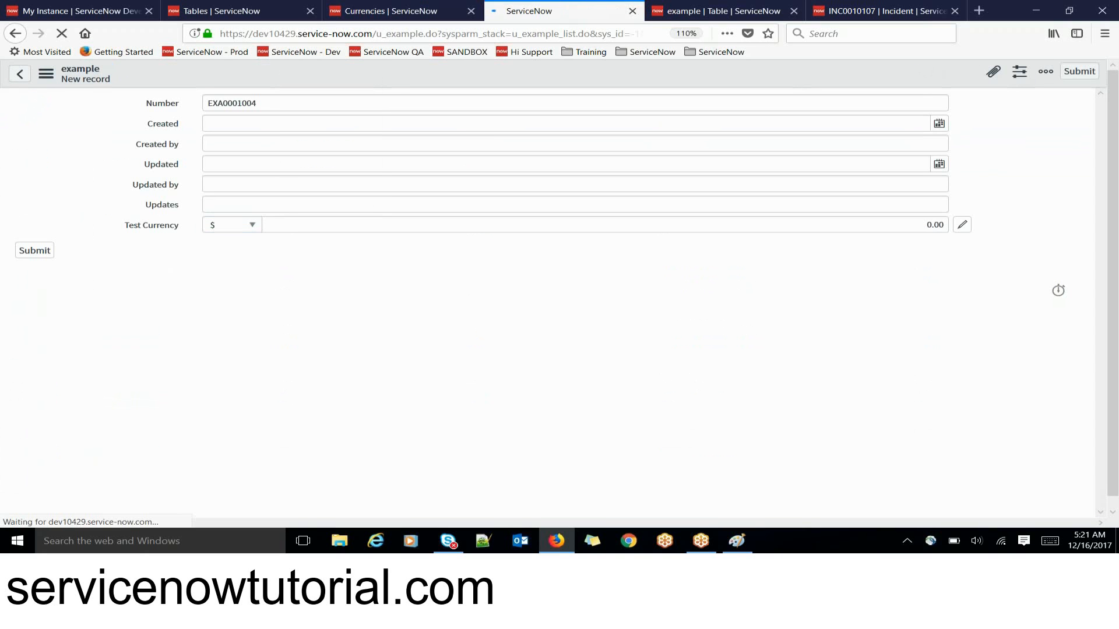
click(258, 233)
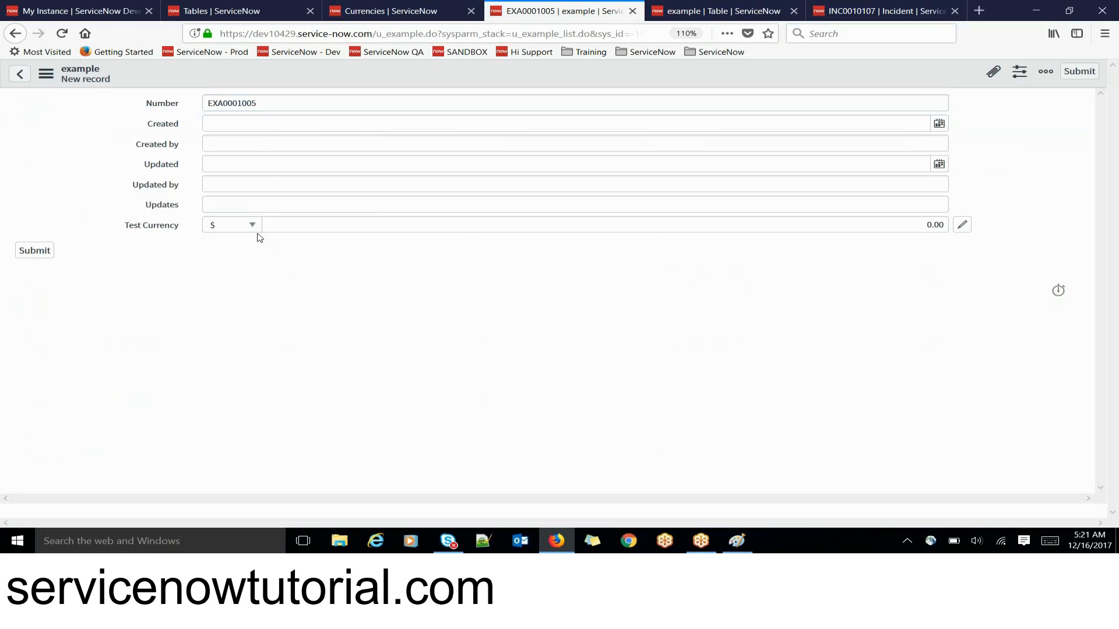
click(249, 230)
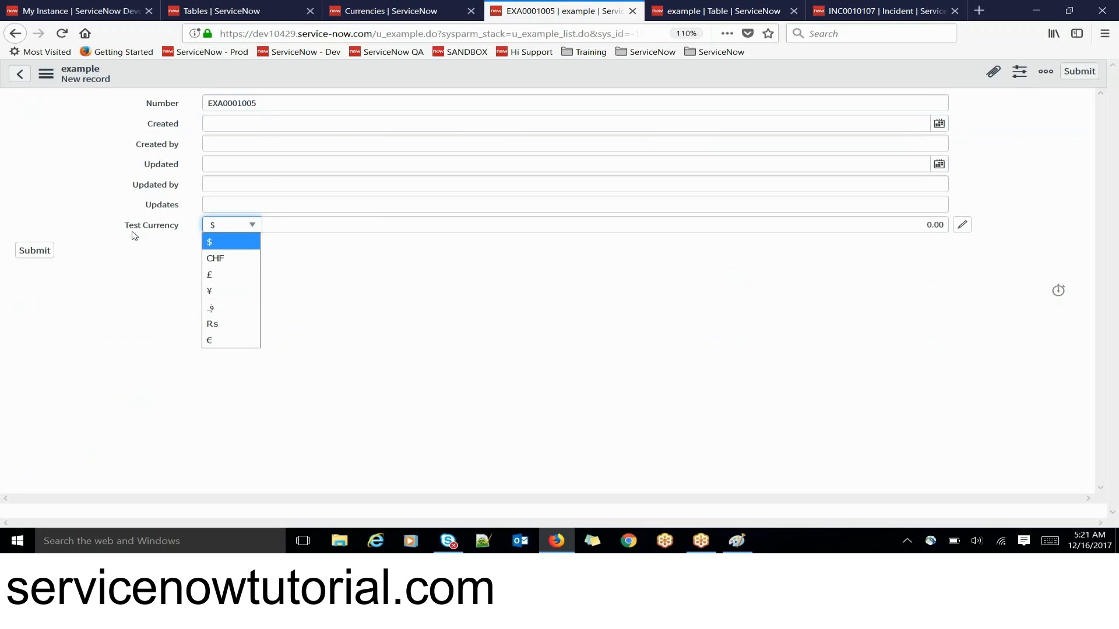
Start a new column on the example table and open the lookup for its Type.
click(419, 11)
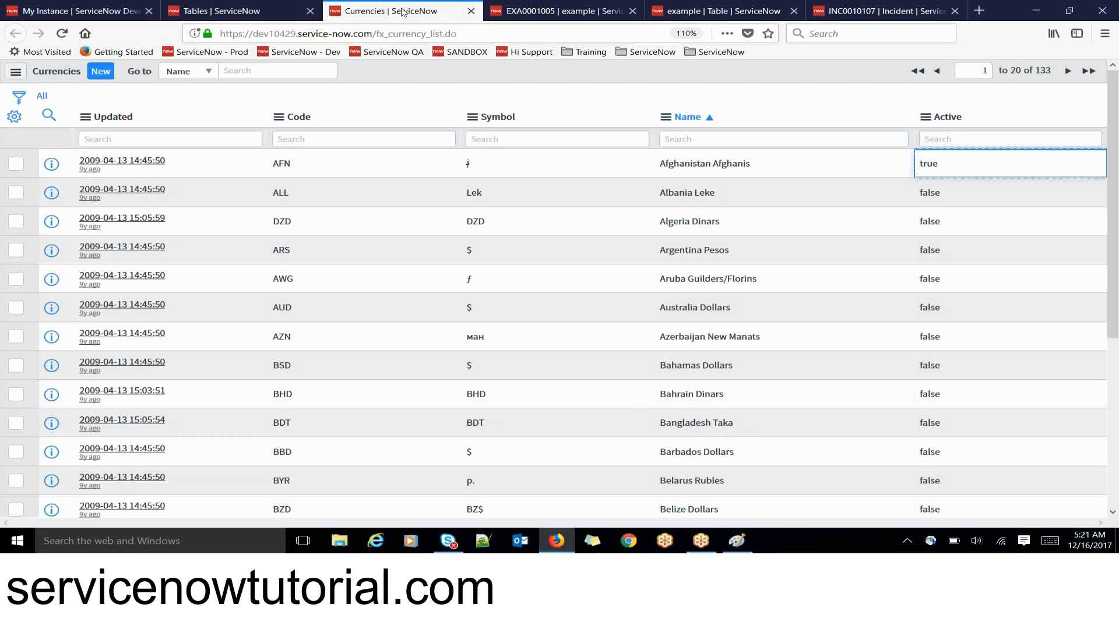
click(260, 7)
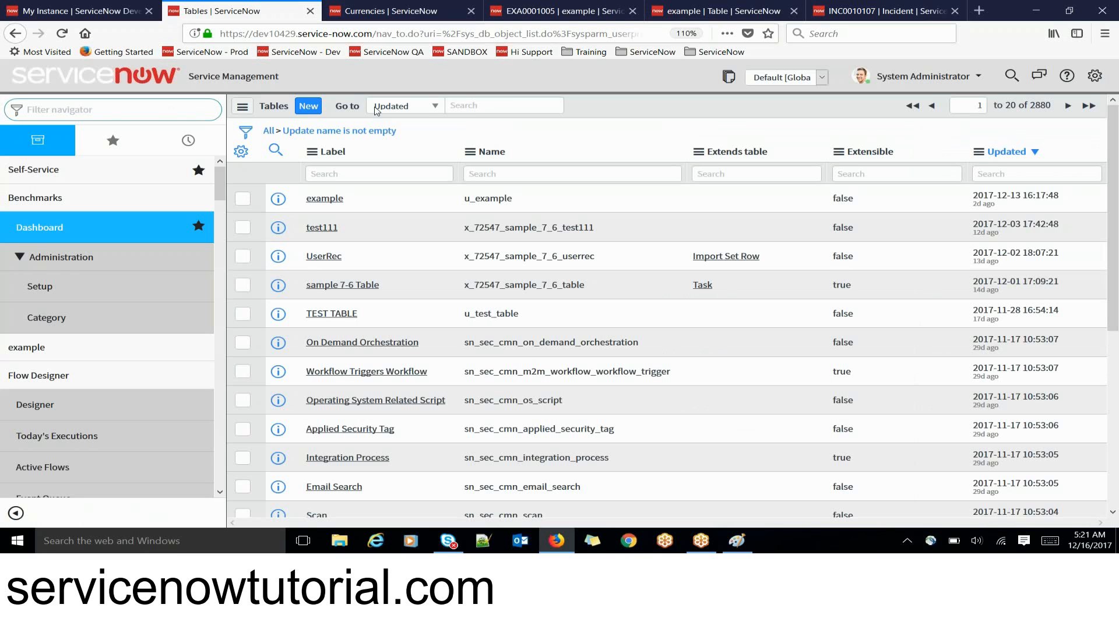
click(717, 11)
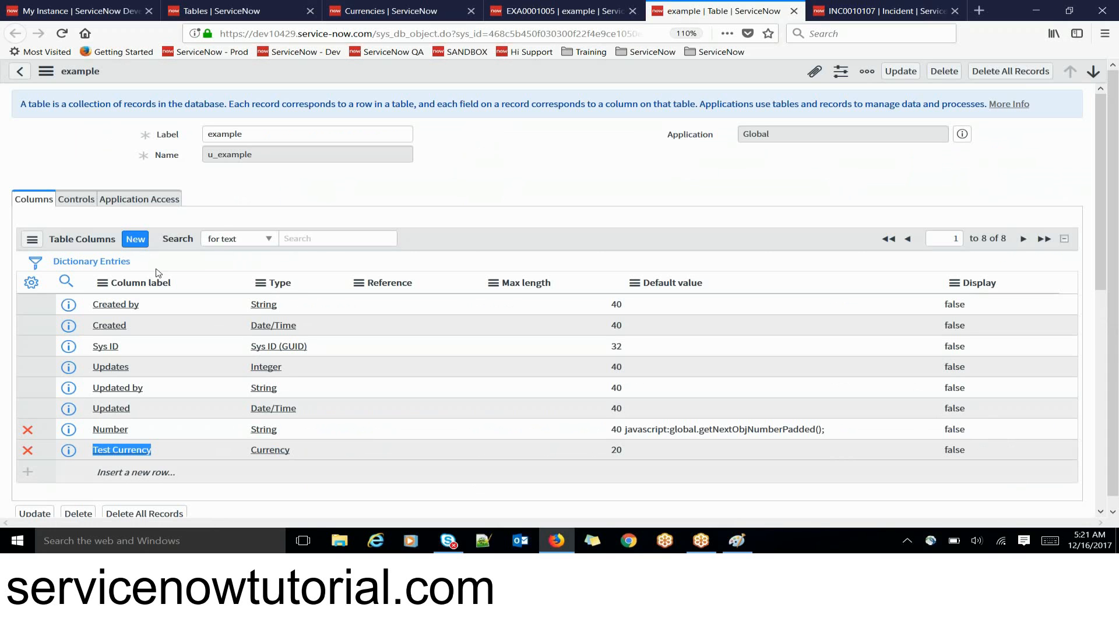
click(134, 238)
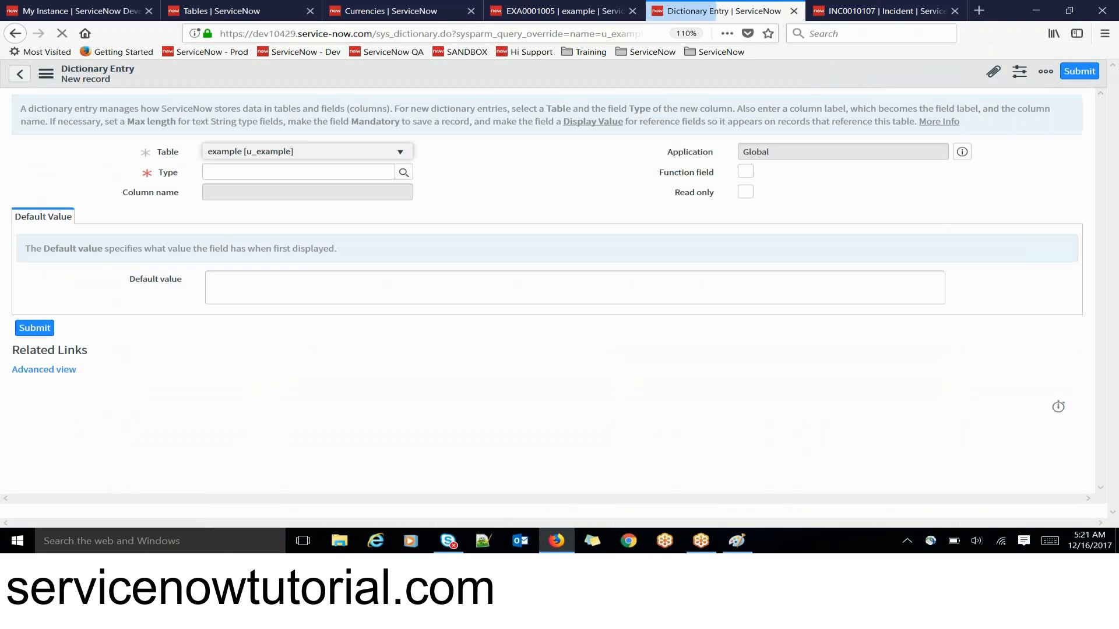
click(402, 177)
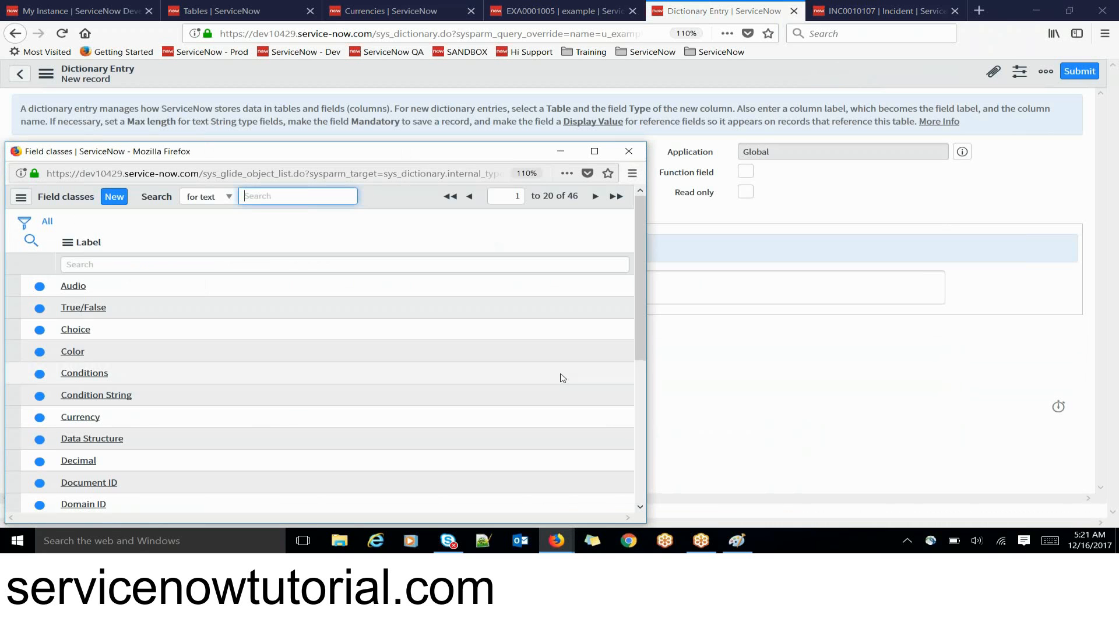
Examine the first two pages of available field types, highlighting List, and compare them with the Field Types notes in Paint.
drag(640, 328, 641, 371)
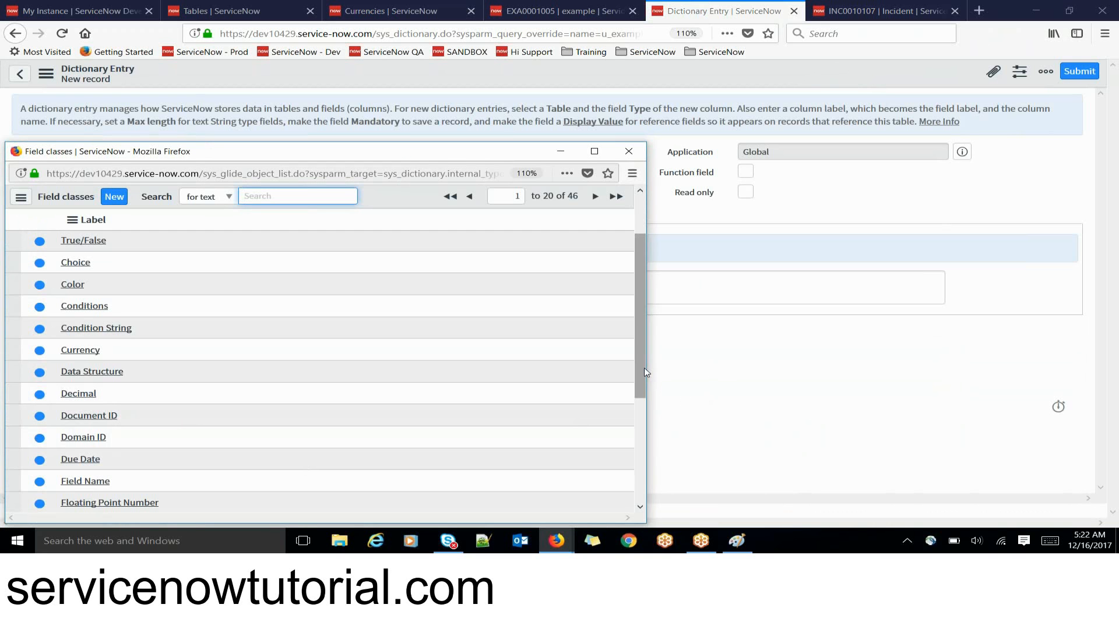
scroll(644, 380, down, 1)
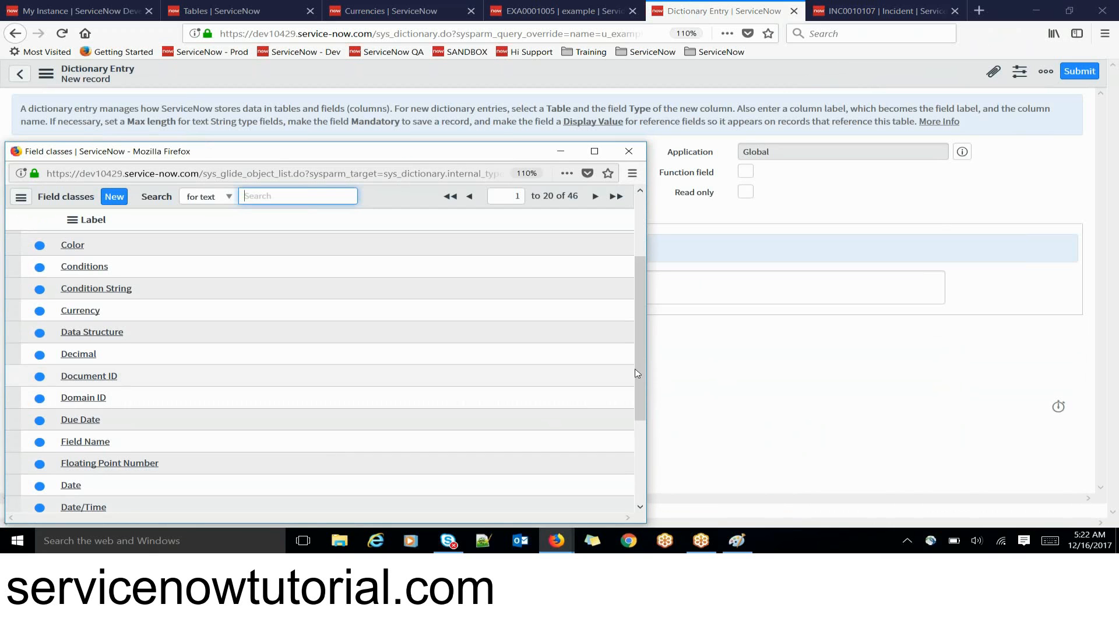
drag(639, 370, 524, 432)
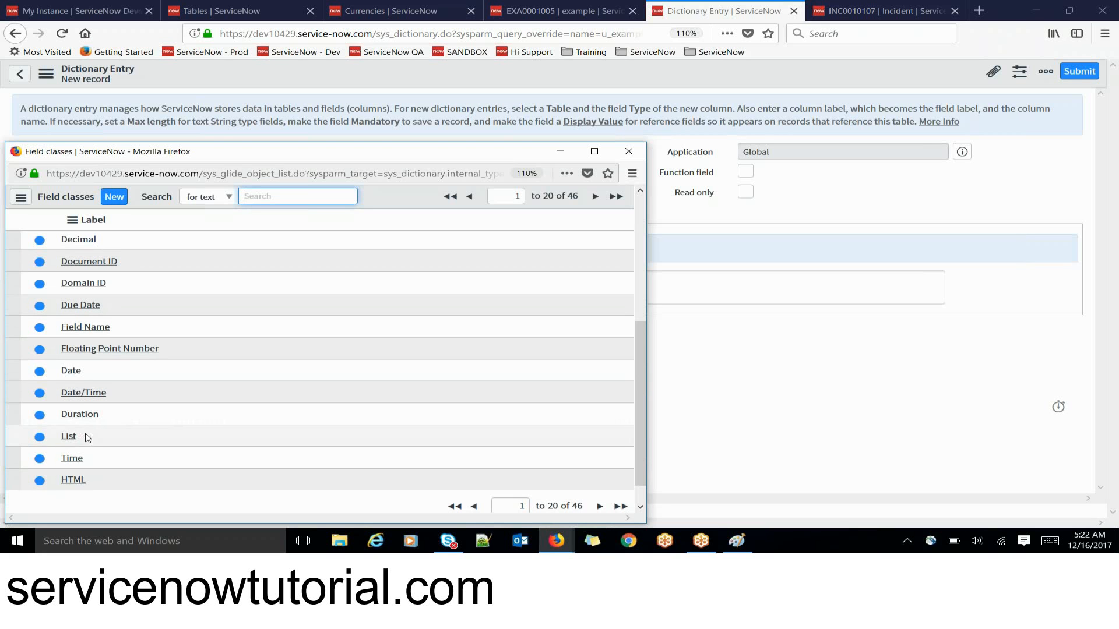
drag(86, 440, 64, 440)
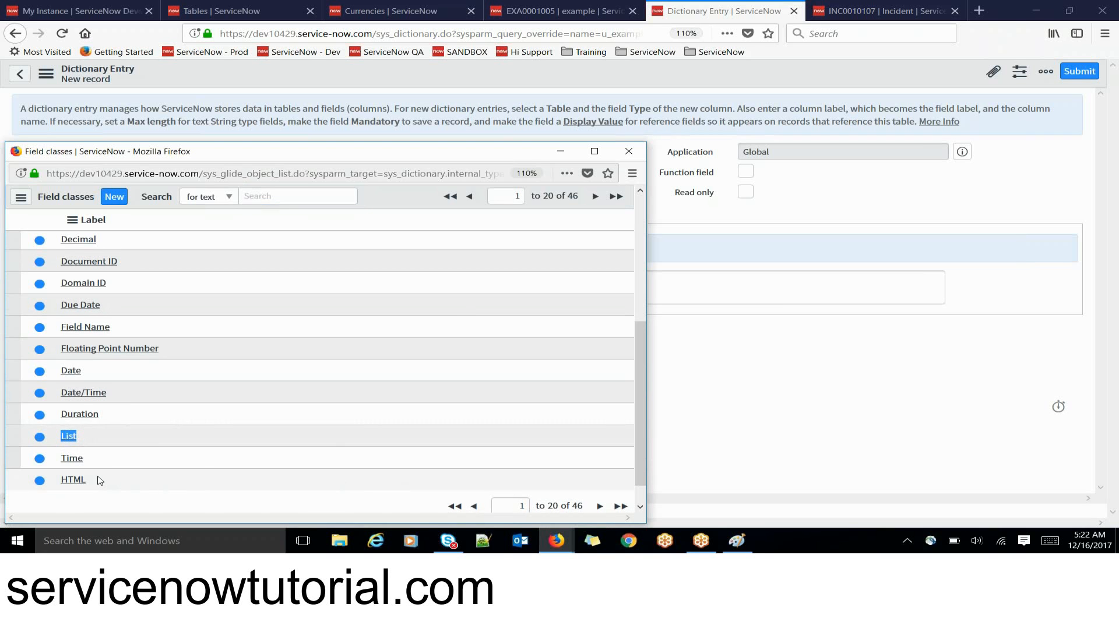
mouse_move(557, 540)
scroll(58, 226, down, 1)
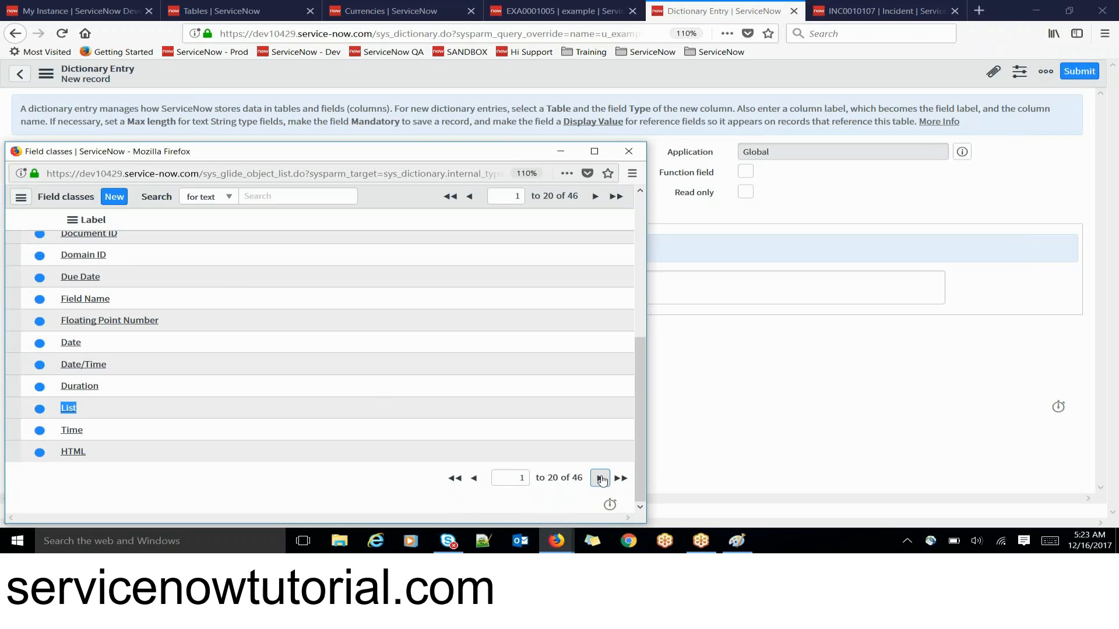
click(600, 478)
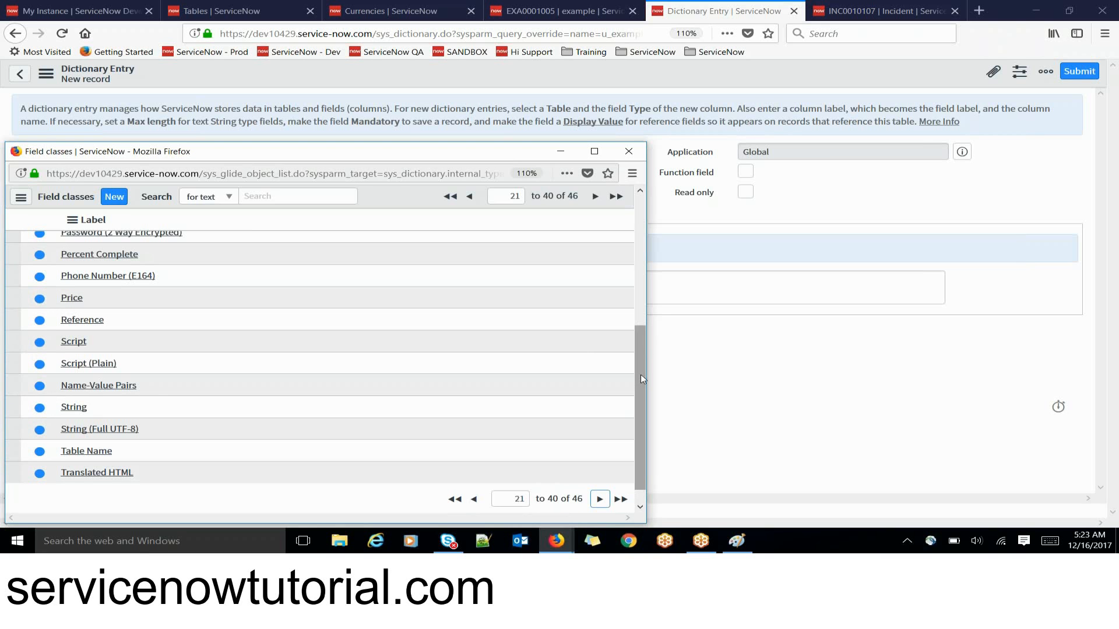
drag(641, 374, 637, 238)
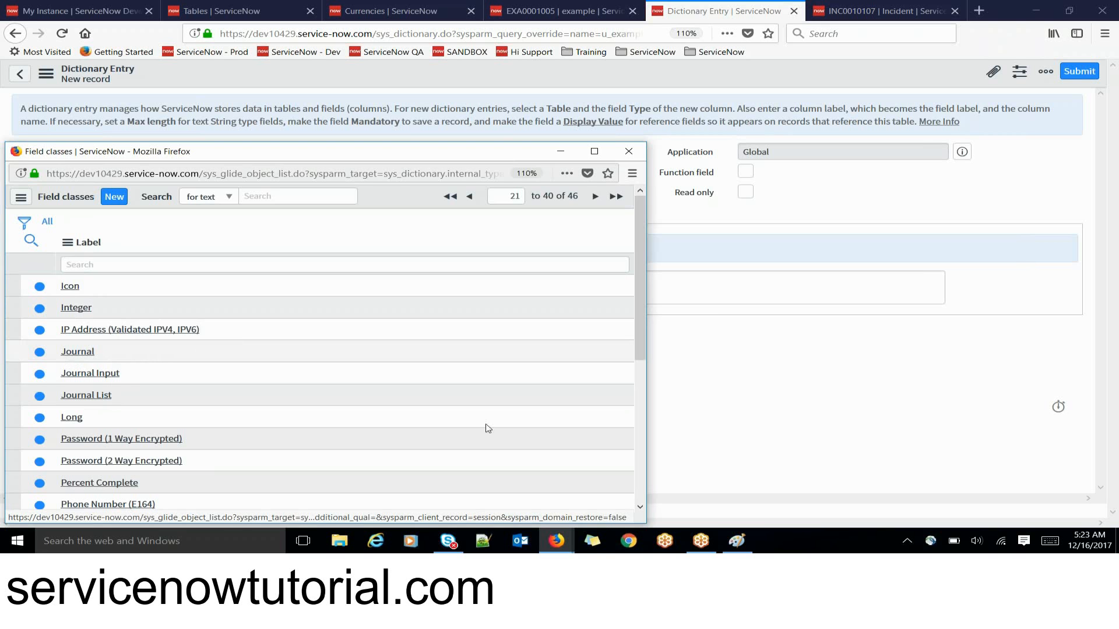
click(737, 542)
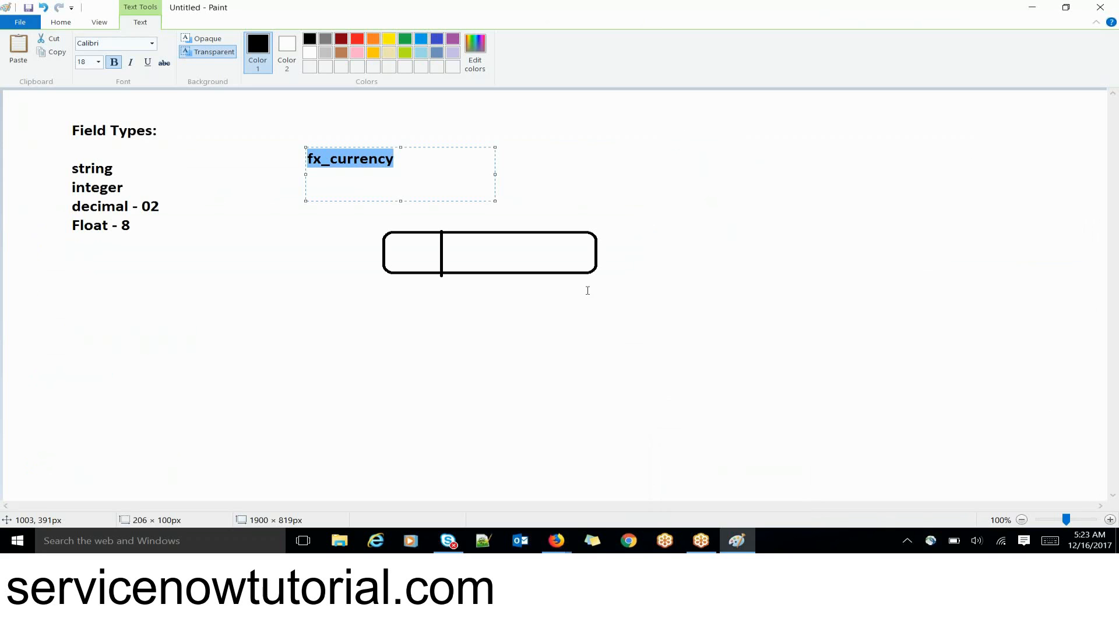
key(alt+Tab)
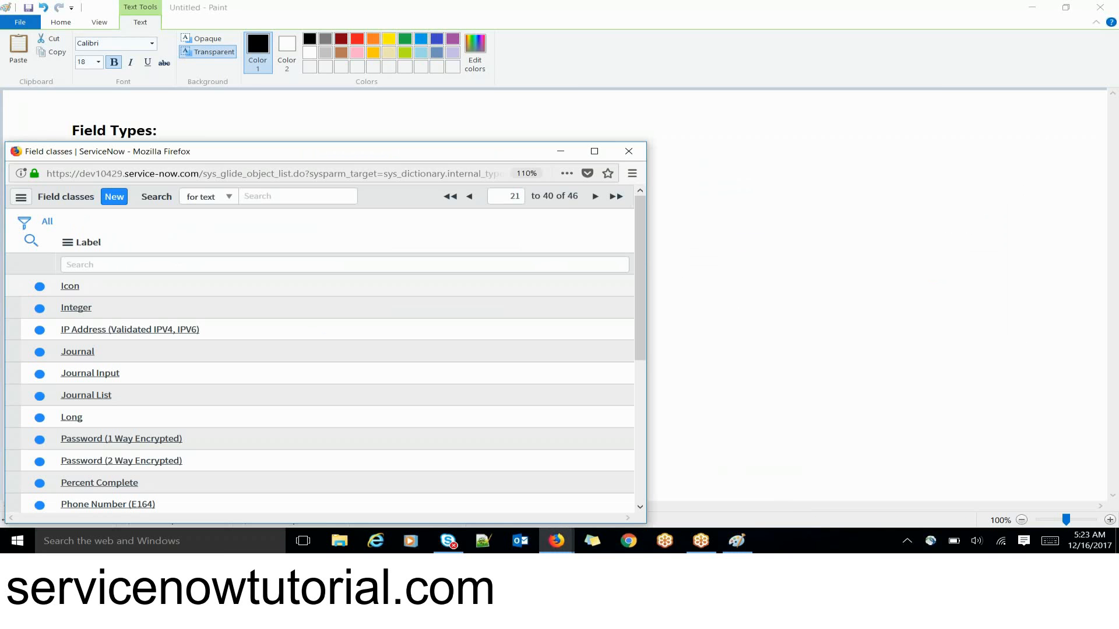
key(alt+Tab)
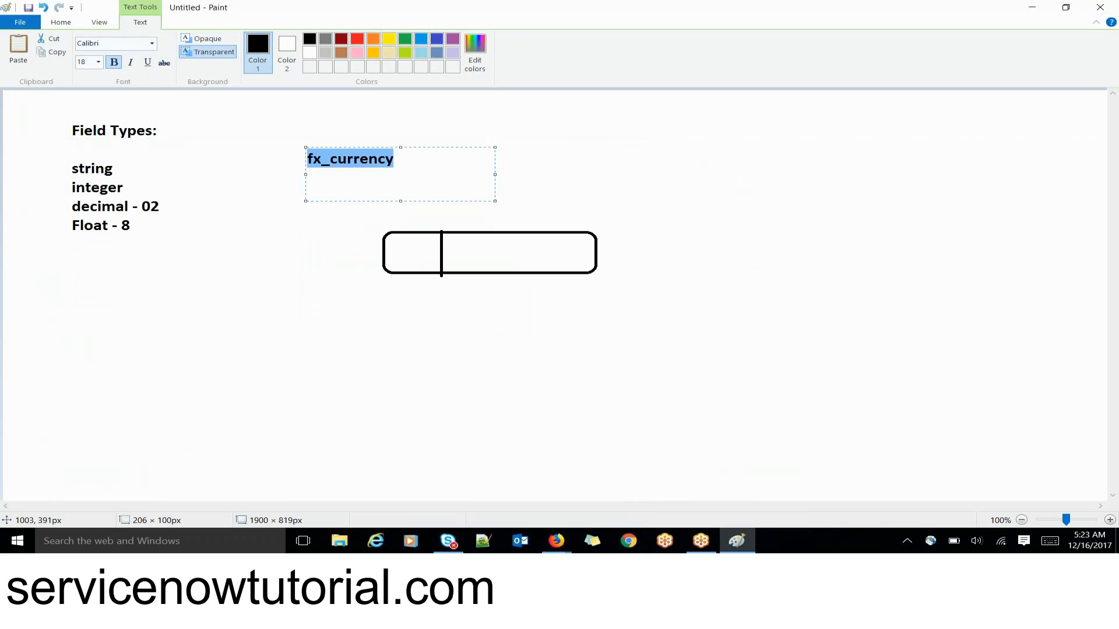
key(alt+Tab)
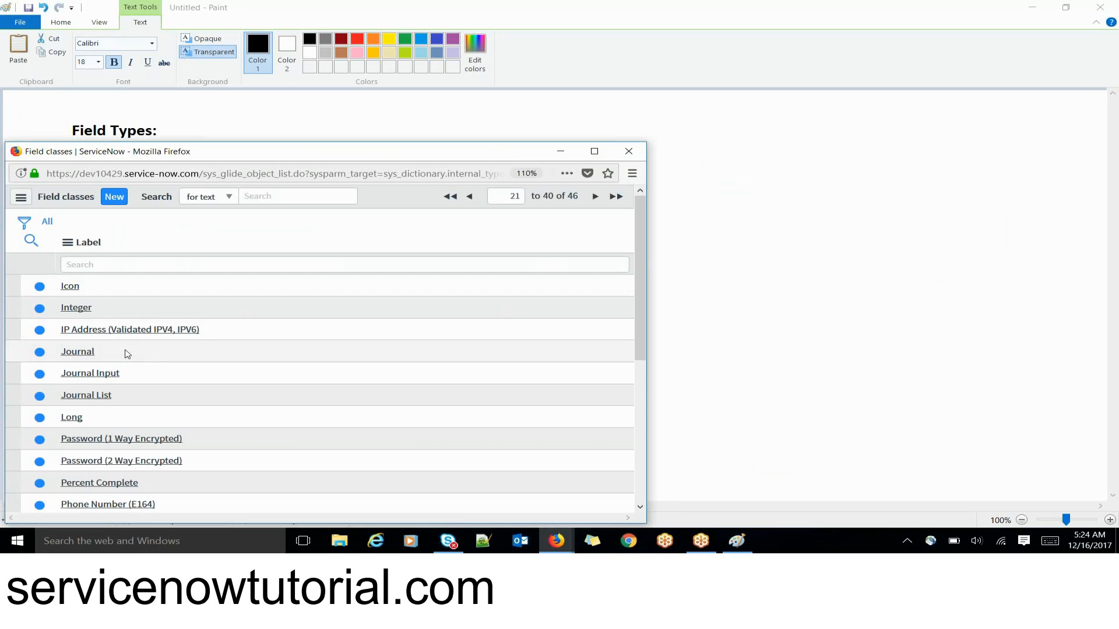
Highlight the Journal field type, switch to the main Firefox window and open a new incident form in a separate tab.
drag(126, 353, 59, 356)
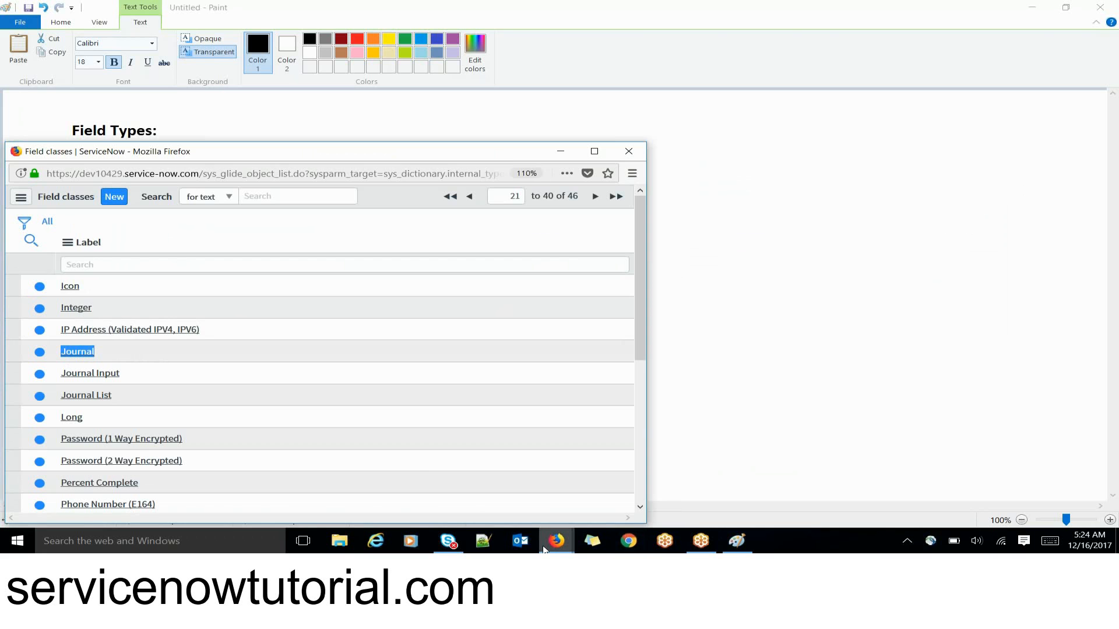
mouse_move(545, 548)
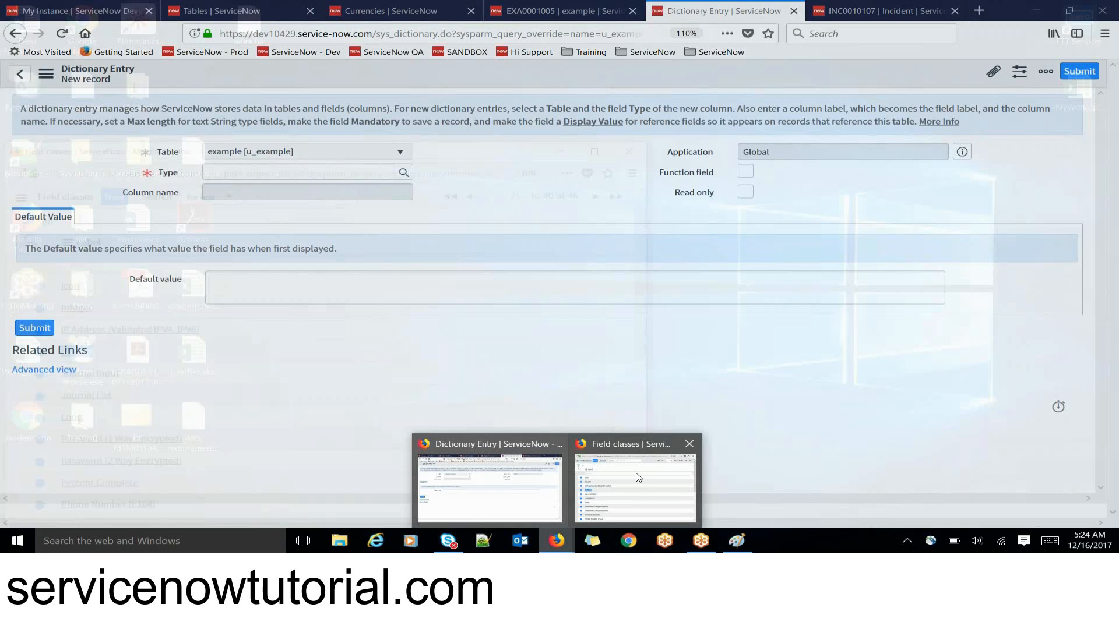
click(489, 487)
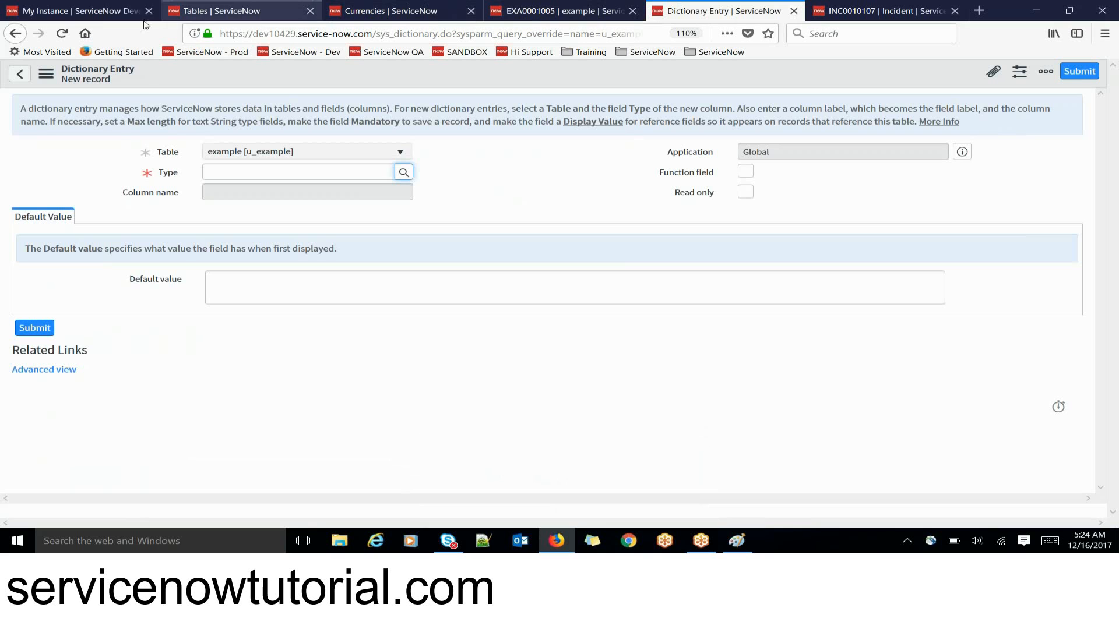
click(96, 16)
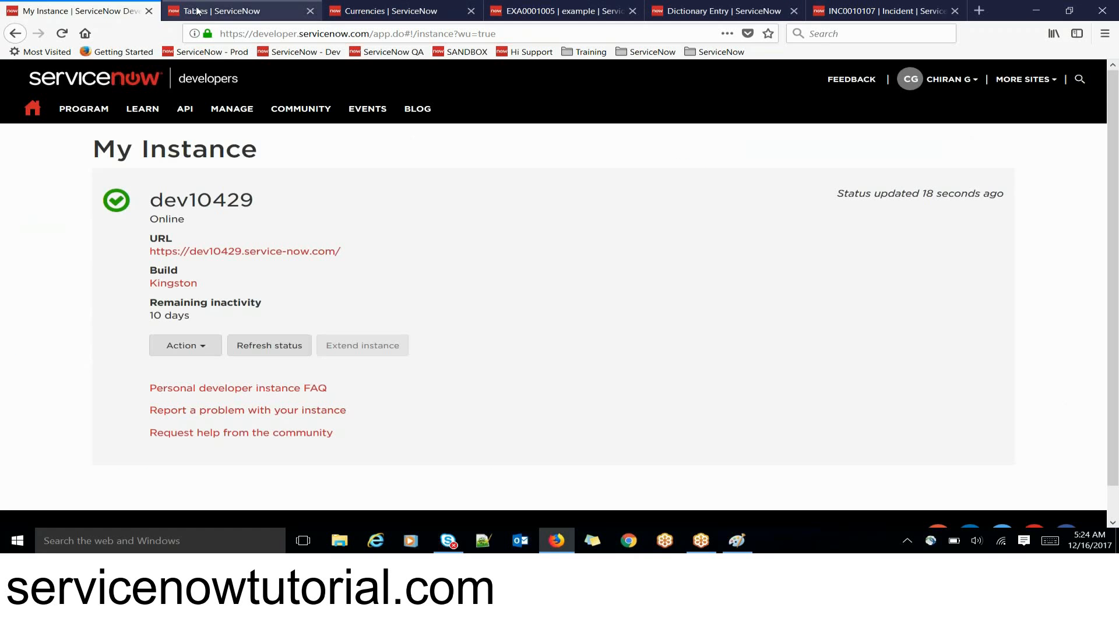
click(222, 10)
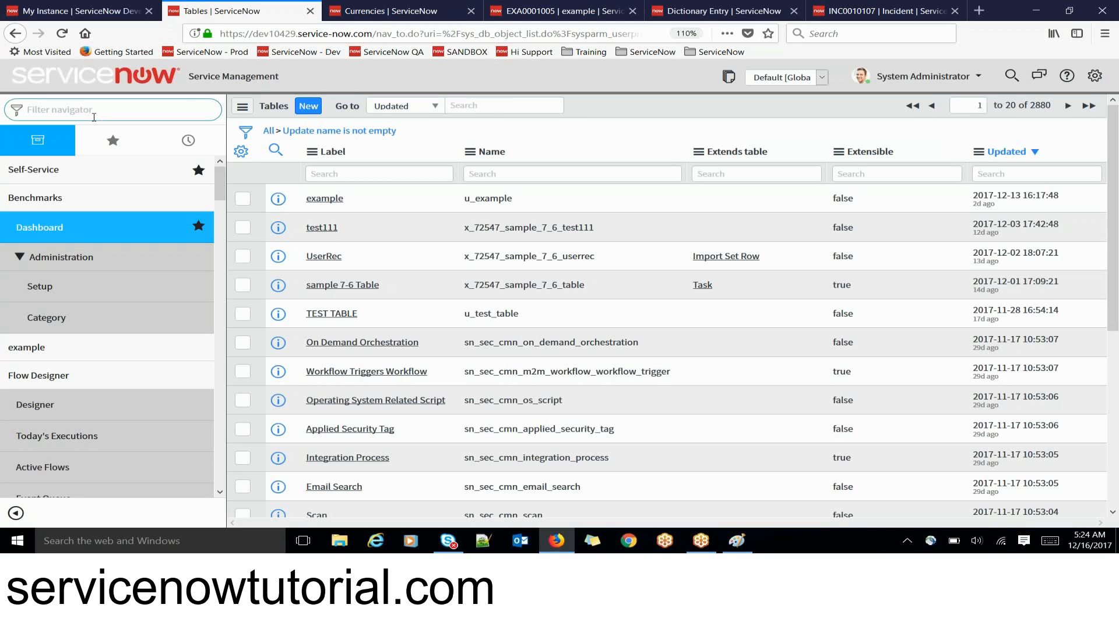
text(incident)
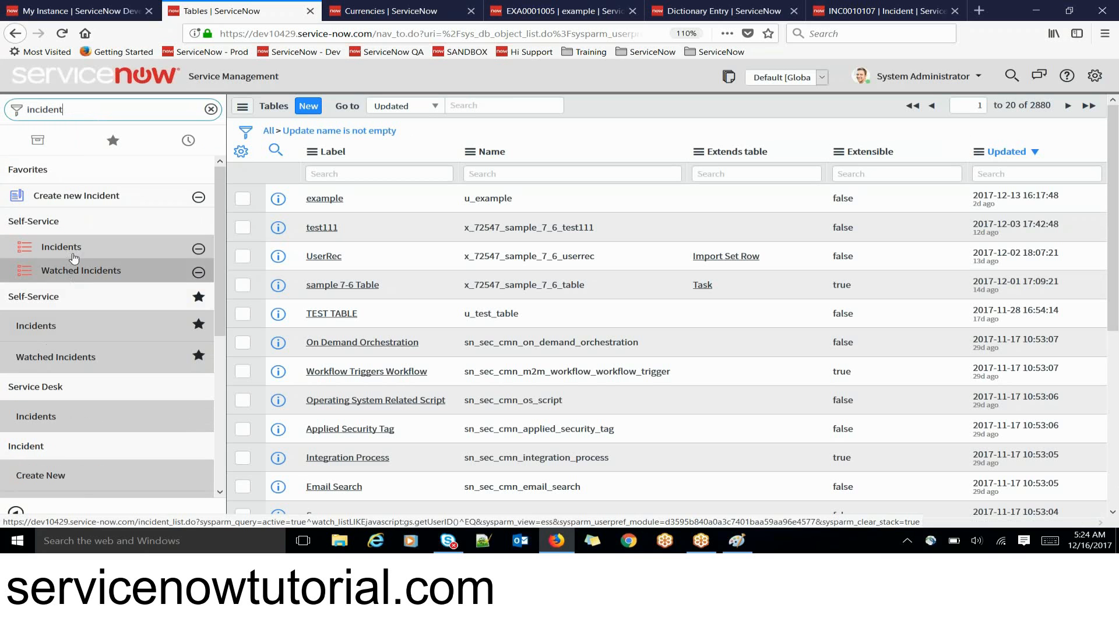
click(58, 482)
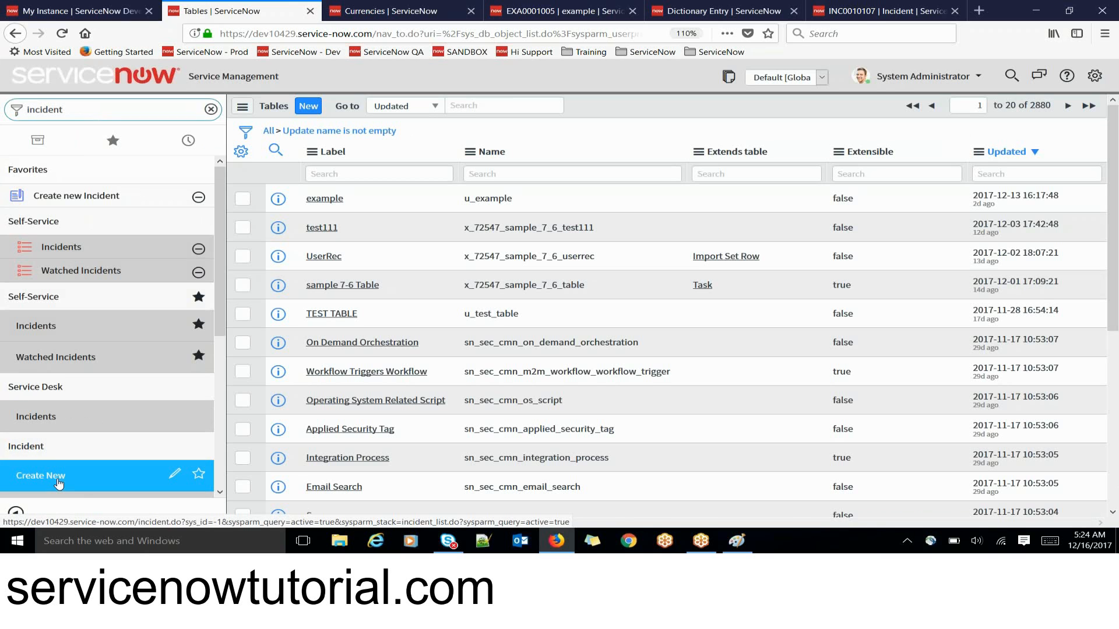
click(335, 12)
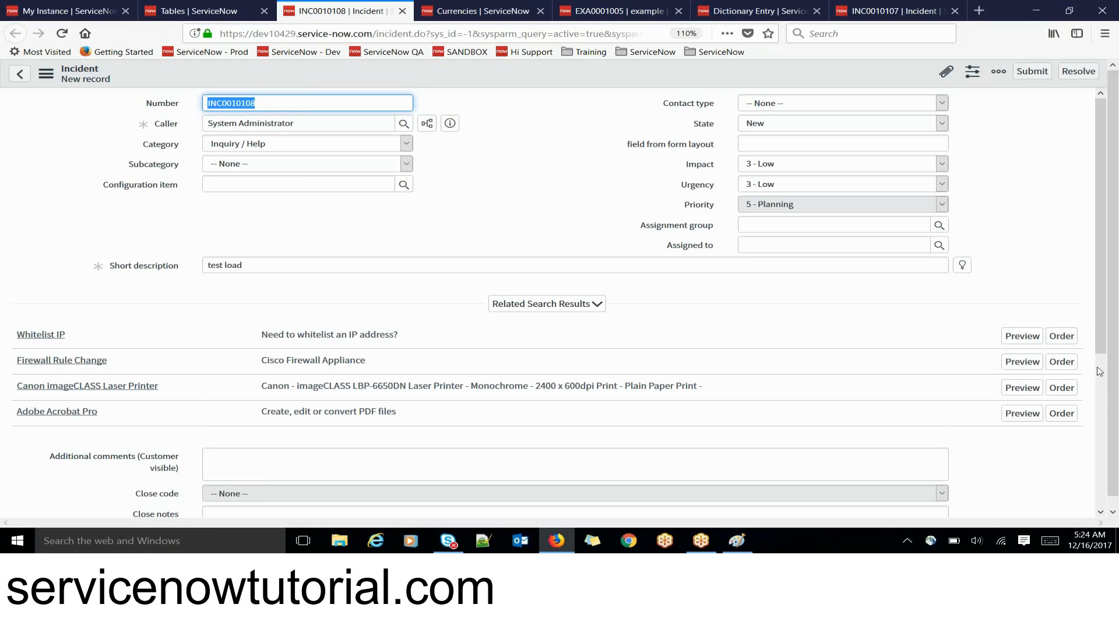
Point out the Work notes and Additional comments fields on the incident form and collapse Related Search Results.
scroll(1101, 371, down, 5)
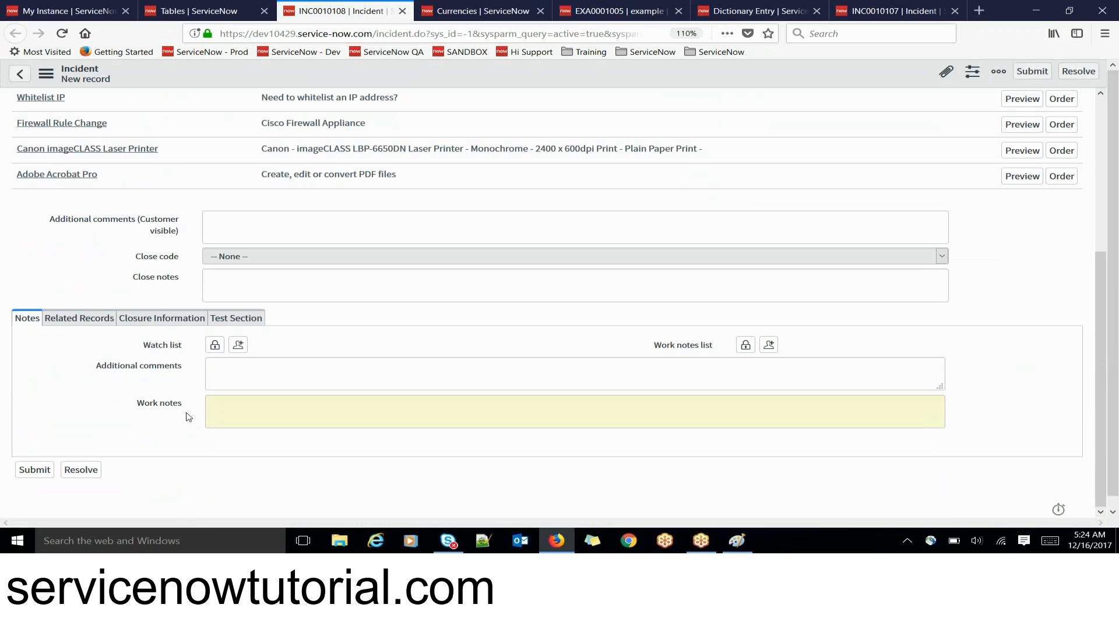
drag(188, 411, 142, 408)
click(238, 371)
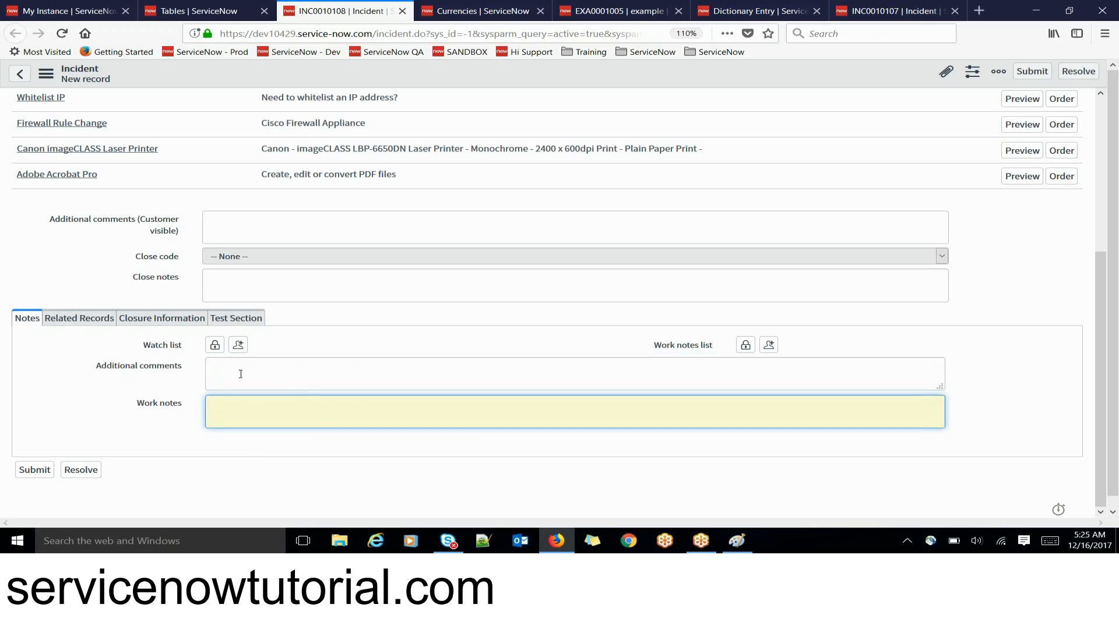
click(246, 404)
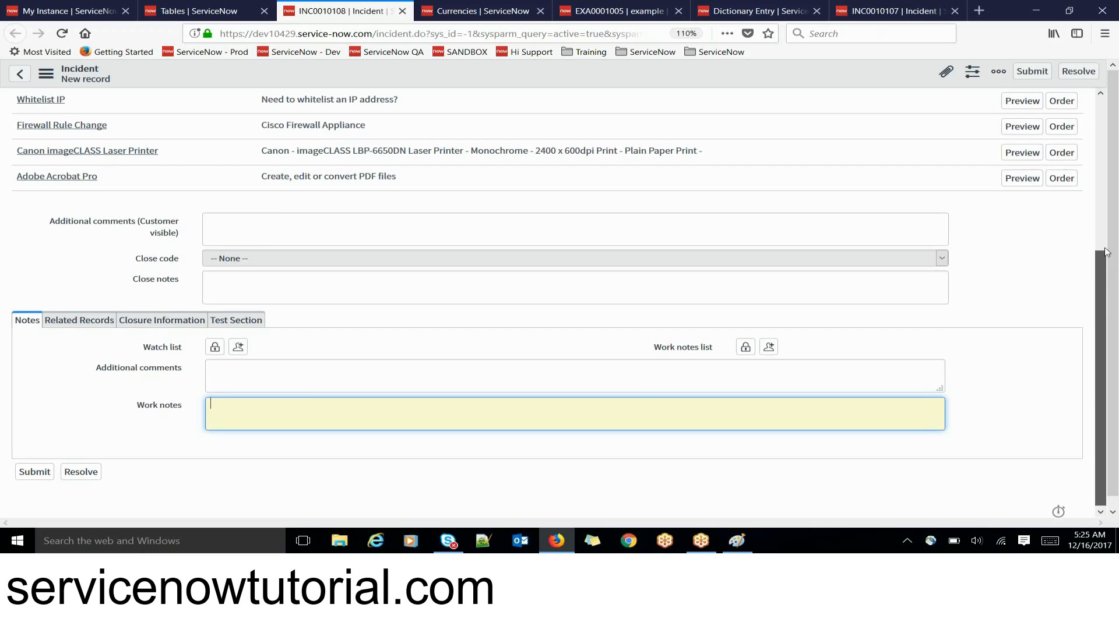
drag(1106, 271, 1112, 180)
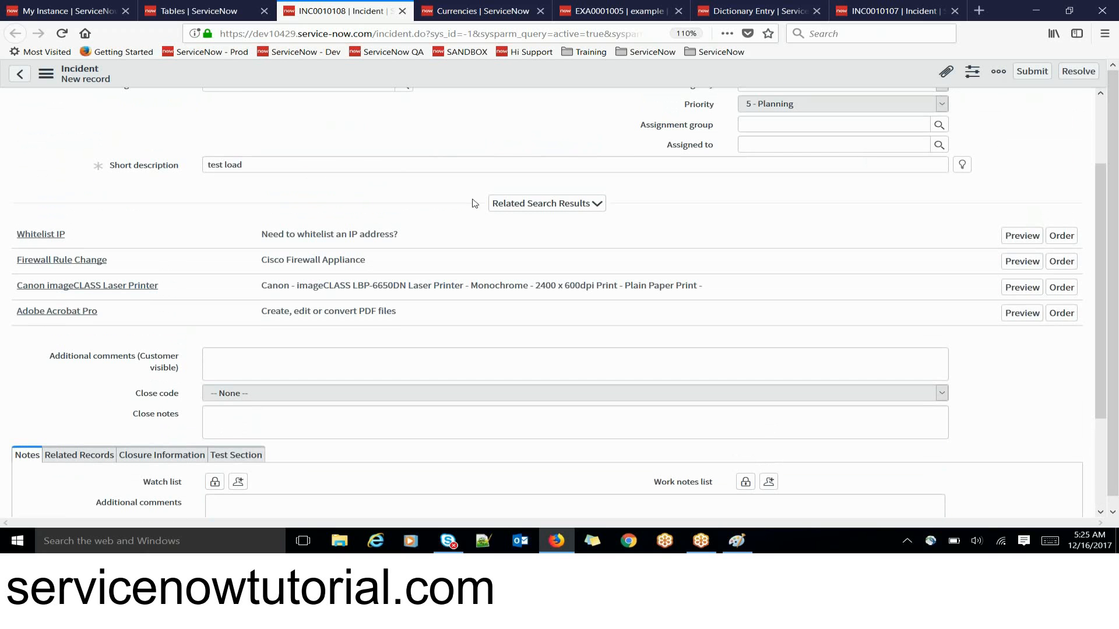
click(519, 205)
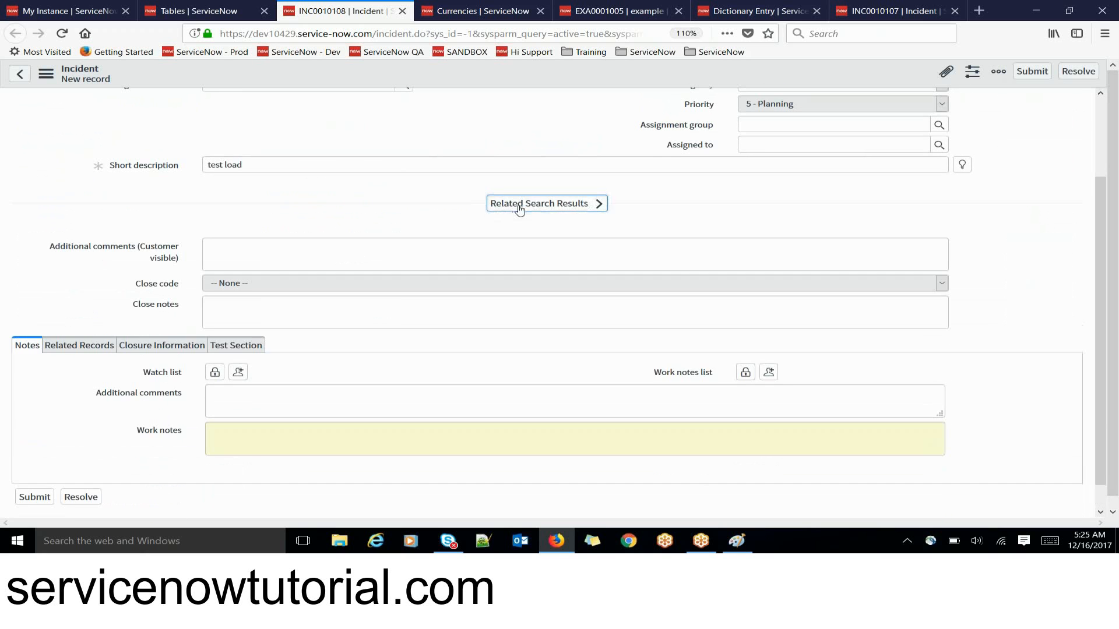
click(1097, 154)
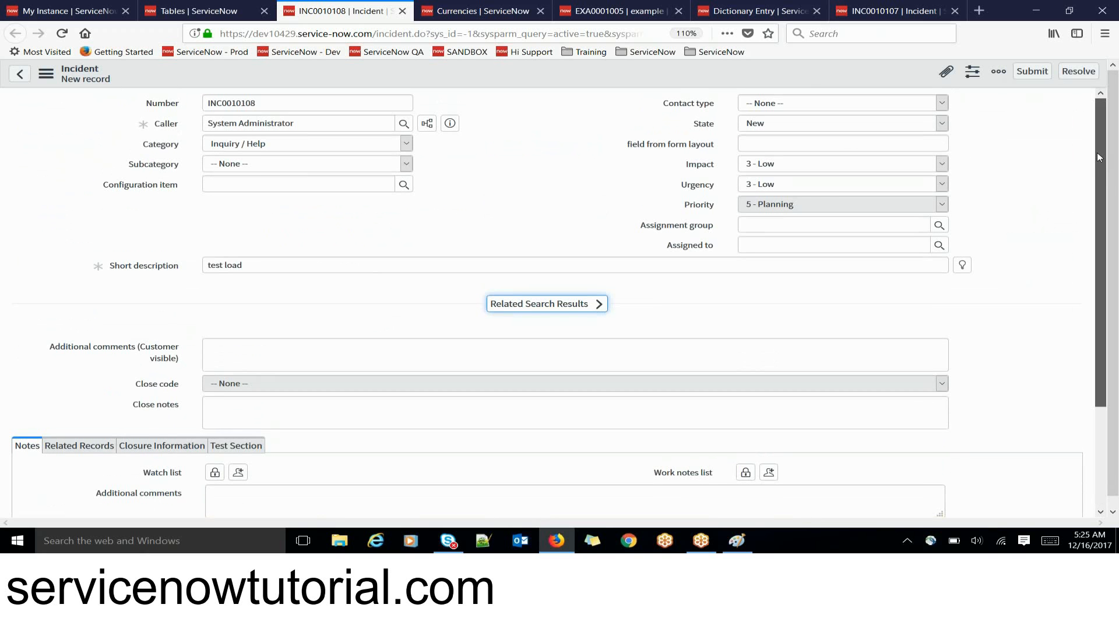
Enter "test" in both Additional comments and Work notes under Notes, and save the incident while keeping its form open.
scroll(552, 447, down, 3)
click(473, 406)
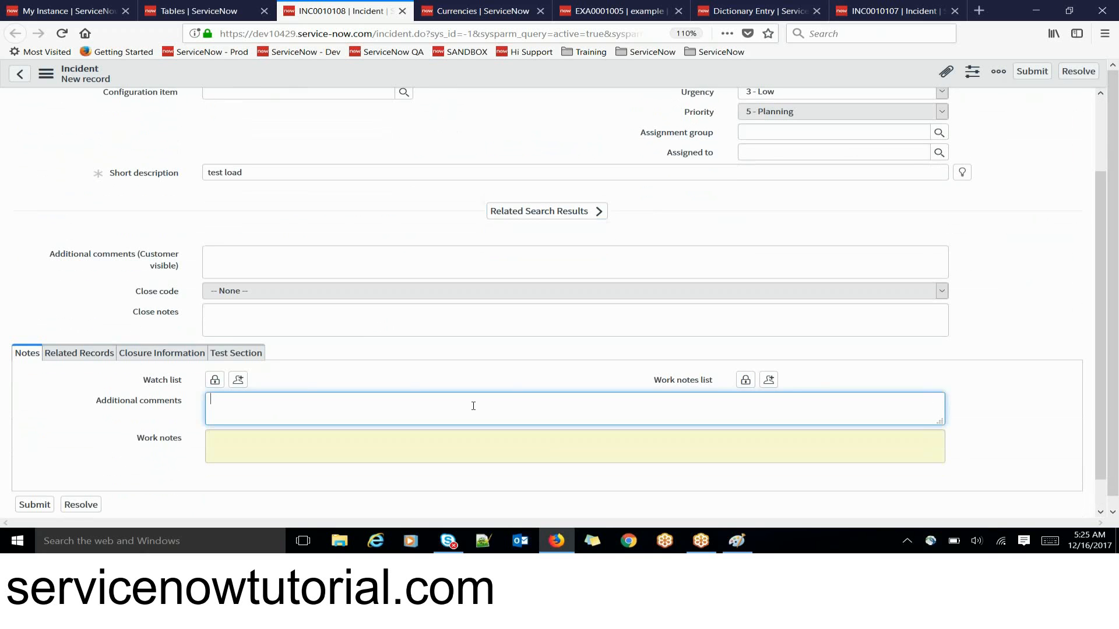
text(test)
click(415, 445)
text(test)
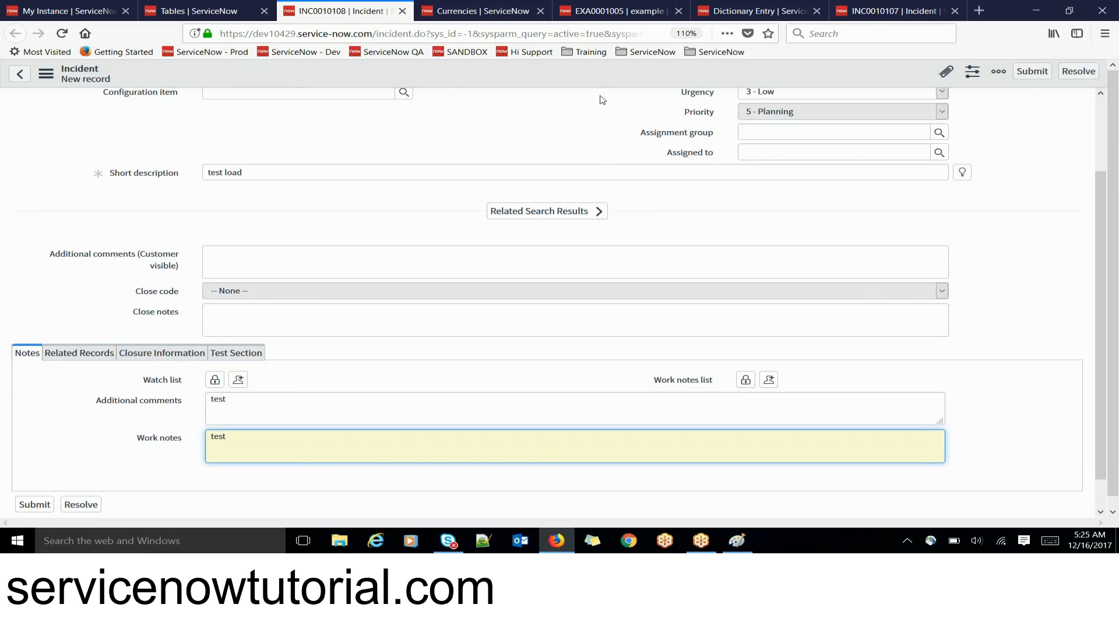
right_click(607, 74)
click(622, 81)
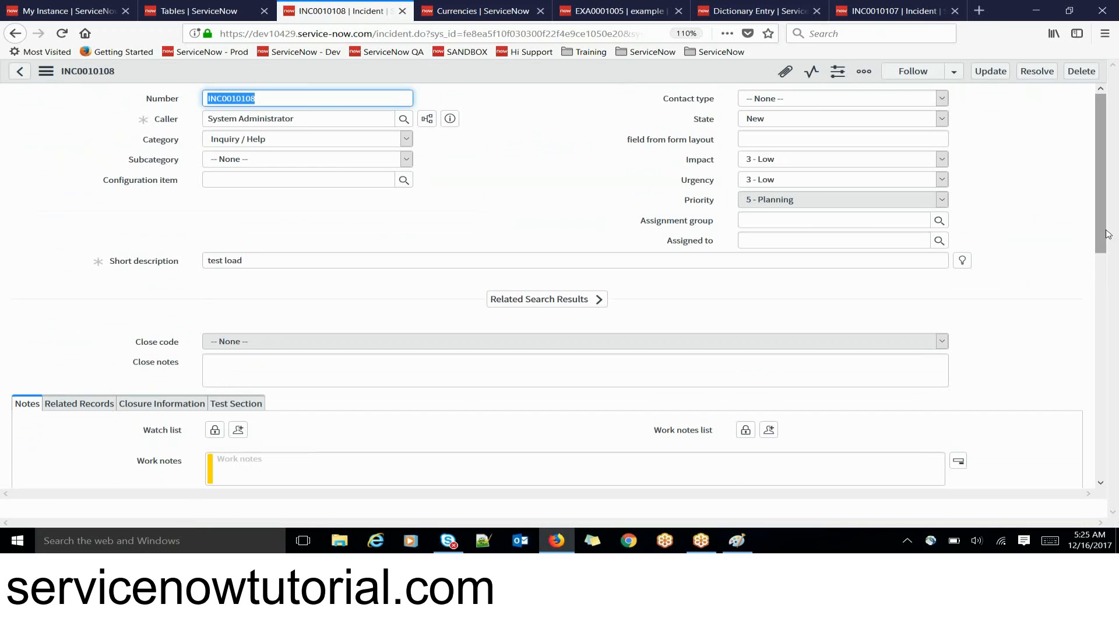
Examine the saved incident's activity entries, highlighting the author, timestamp and text of the work note.
scroll(1105, 290, down, 5)
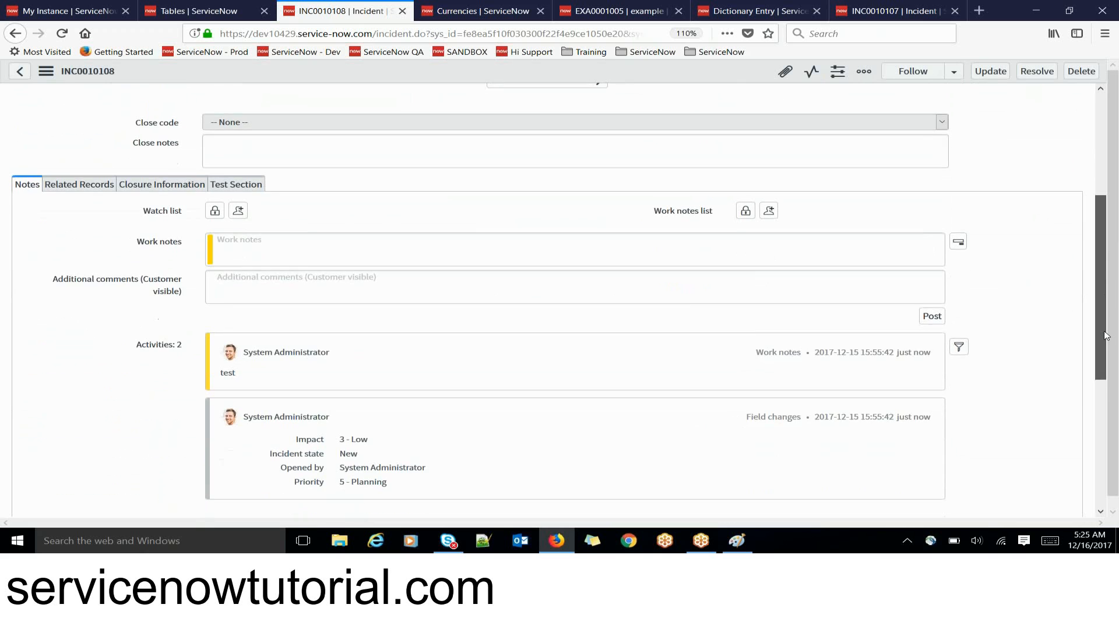
scroll(1105, 344, down, 1)
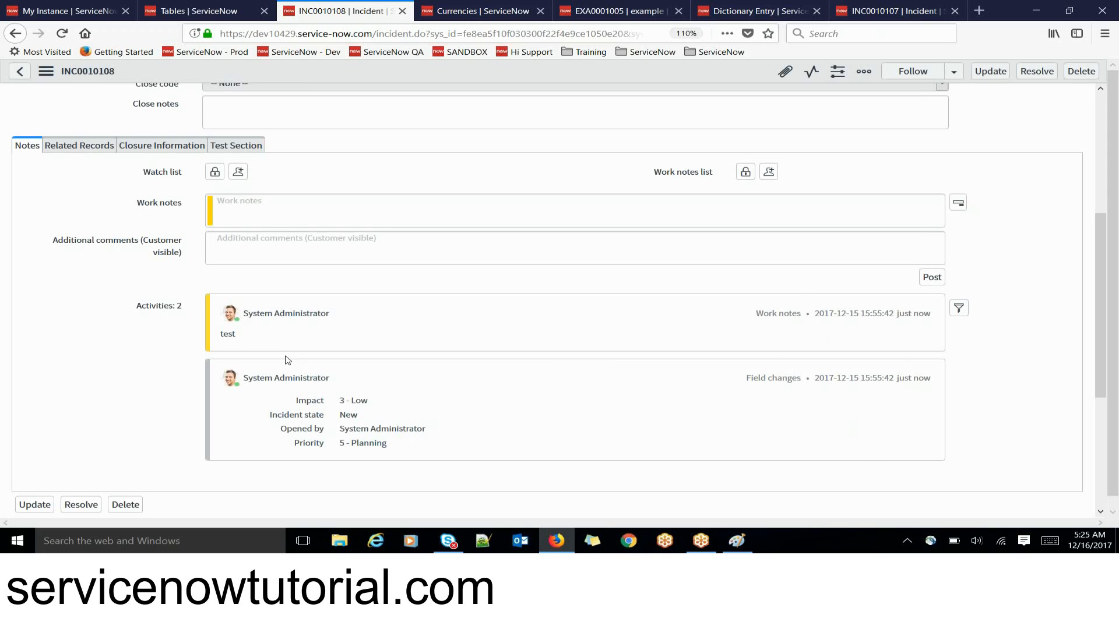
drag(244, 315, 328, 317)
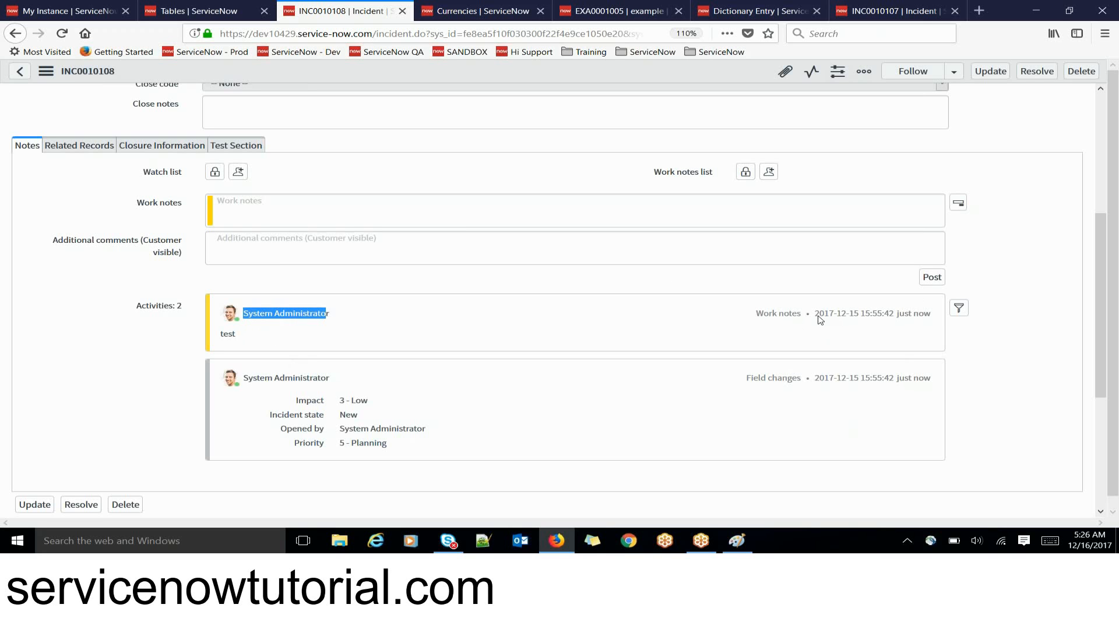
drag(818, 318, 909, 321)
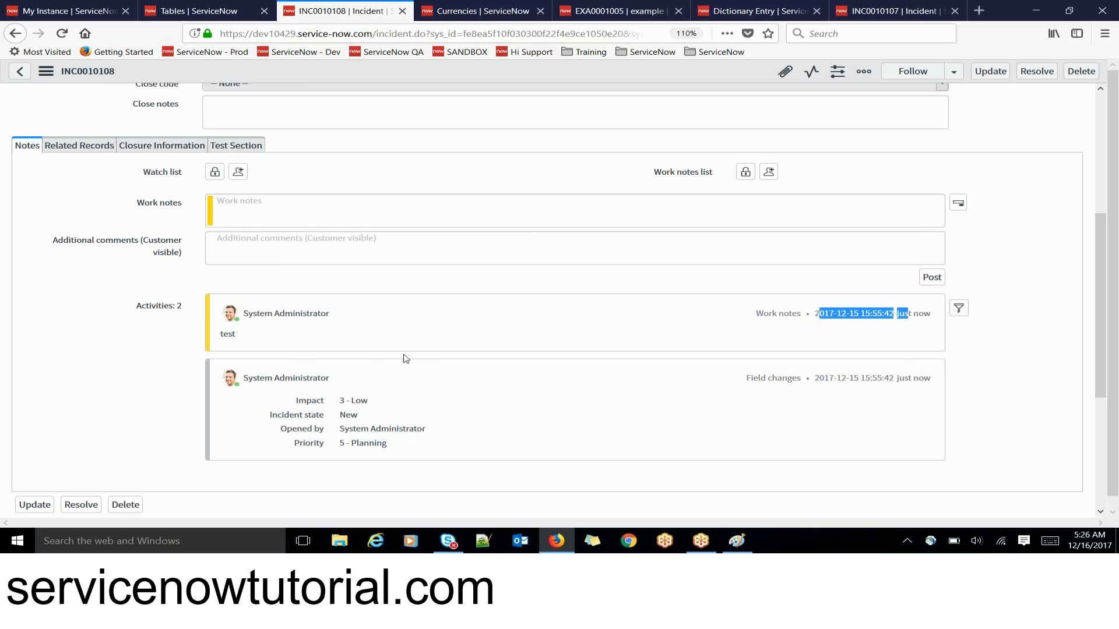
click(249, 339)
triple_click(216, 341)
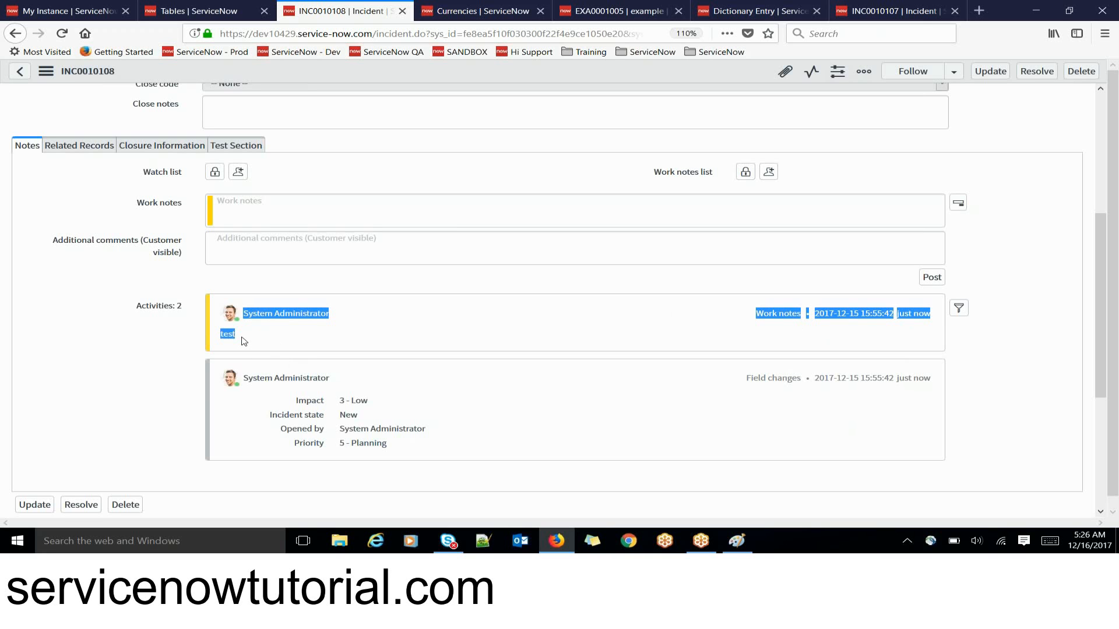
double_click(243, 342)
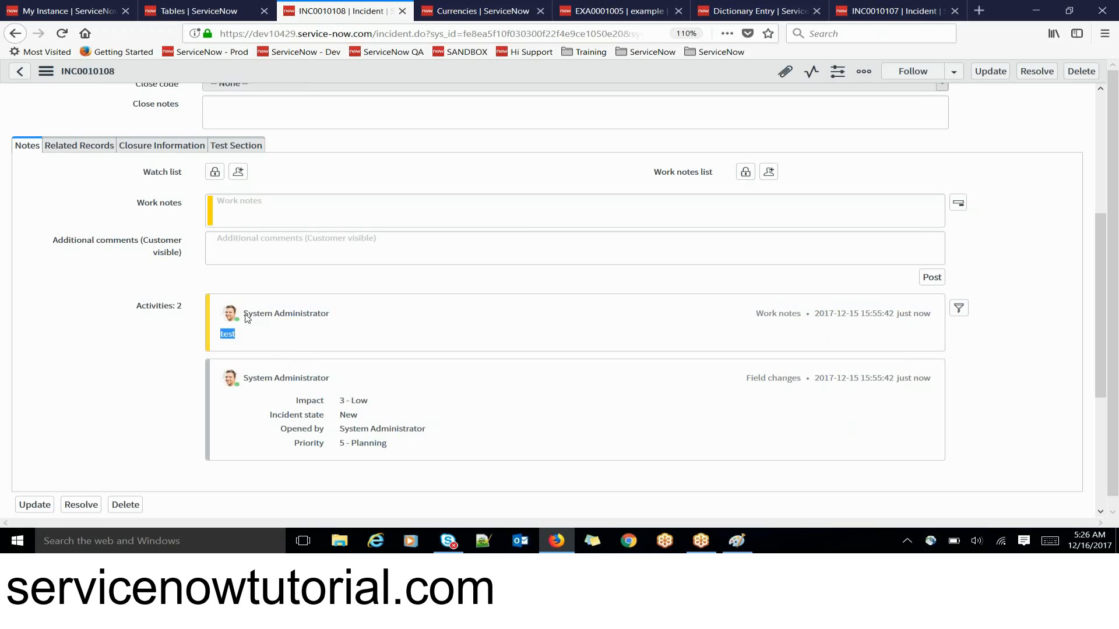
drag(243, 317, 330, 322)
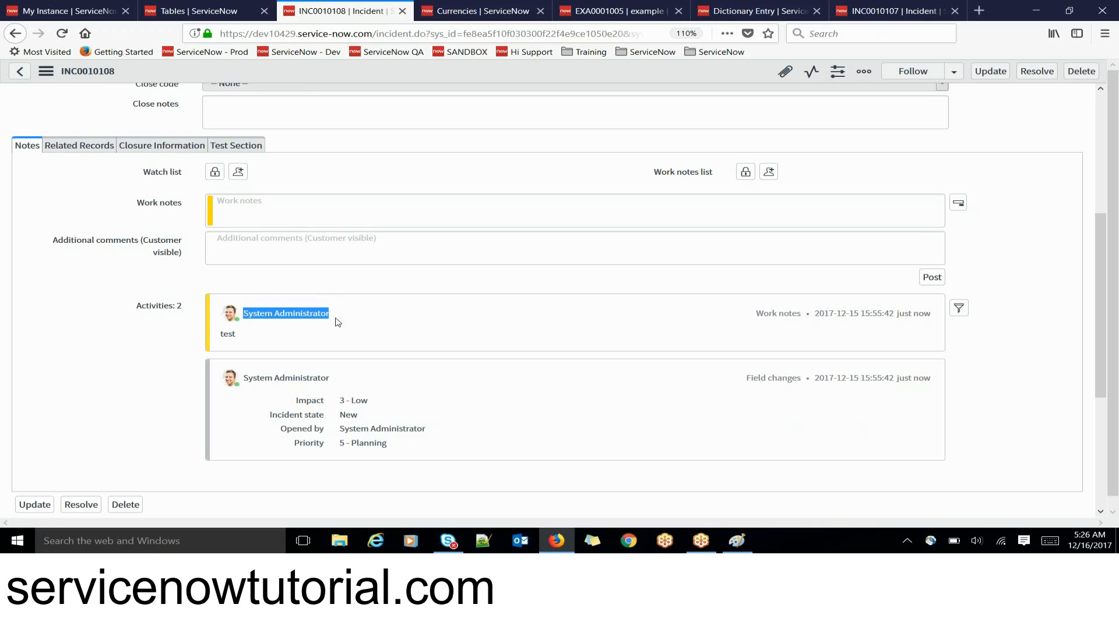
click(383, 316)
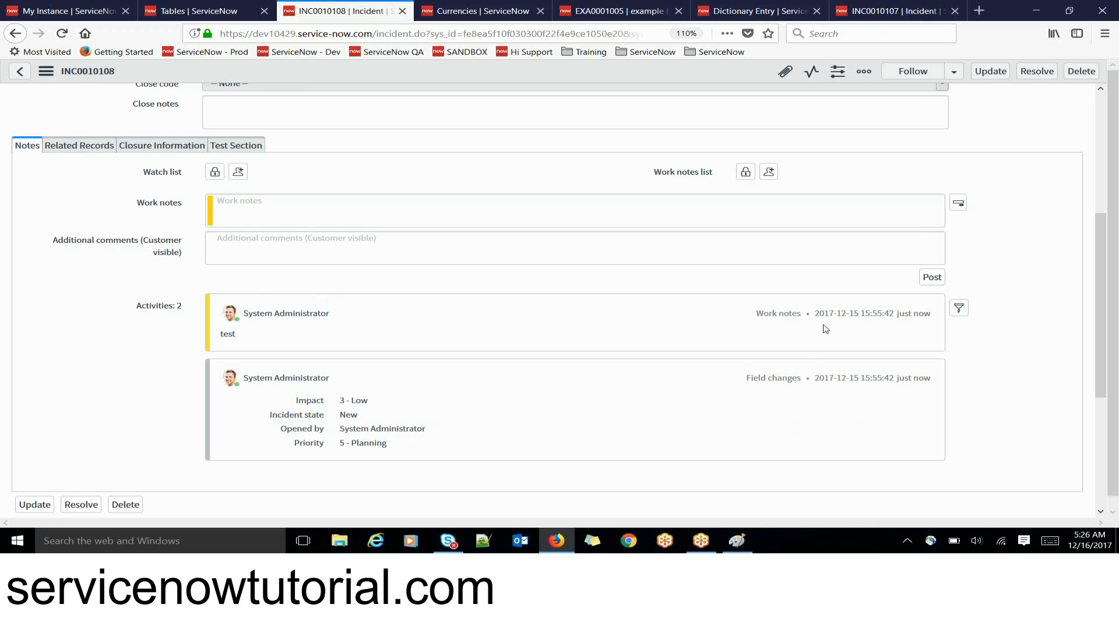
drag(815, 318, 901, 323)
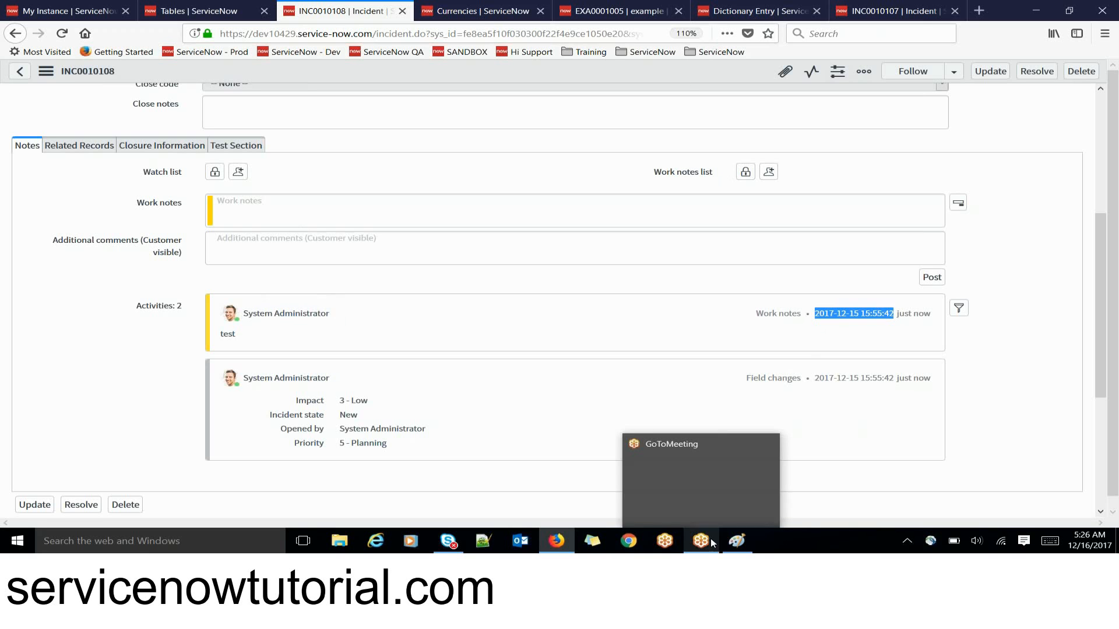
Return to the example table's new dictionary entry and reopen the Type lookup at its second page of field types.
mouse_move(556, 540)
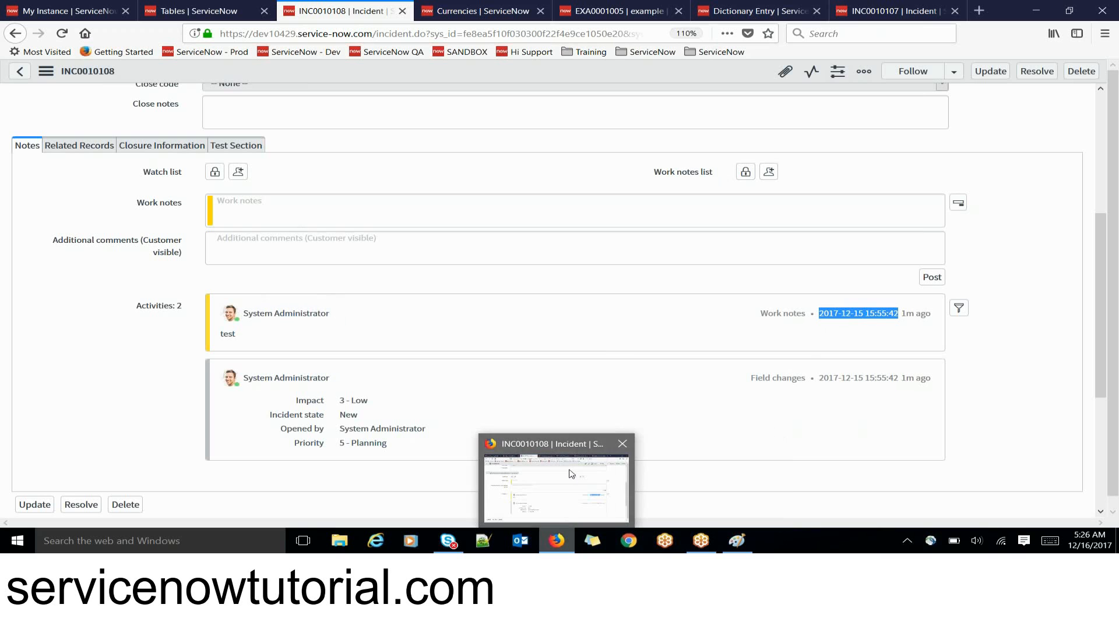
click(742, 16)
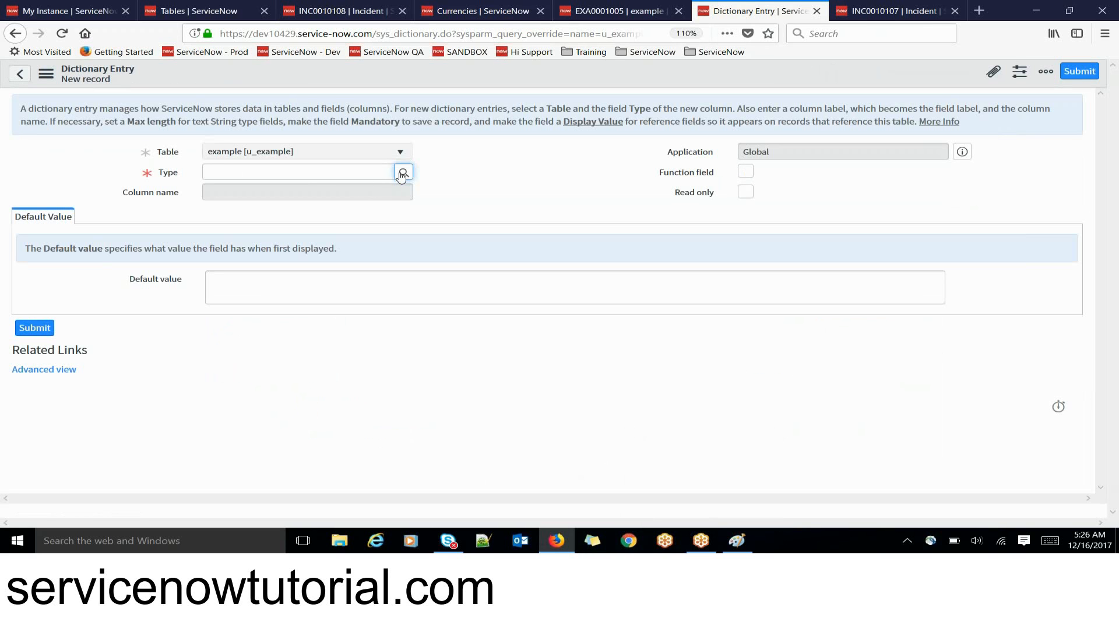
click(402, 174)
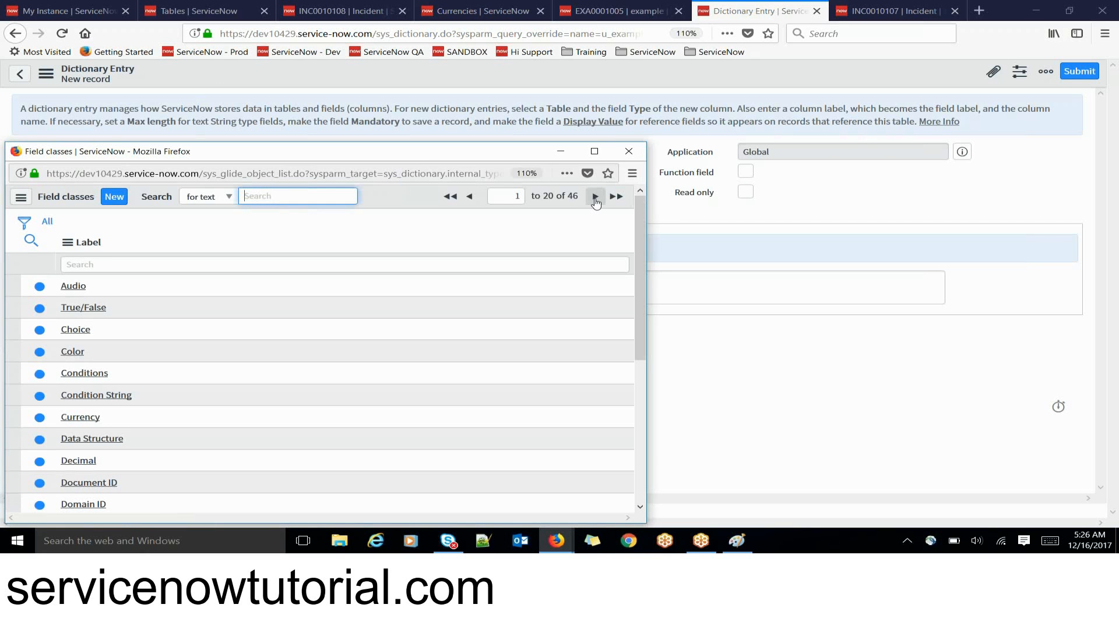
click(595, 202)
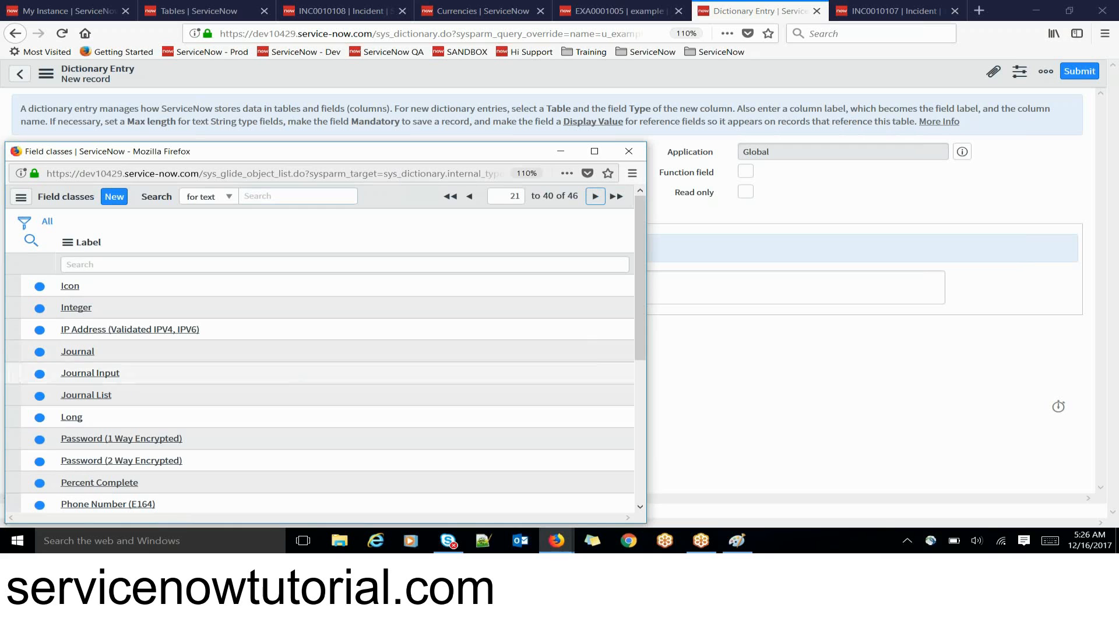
Review the Long and Percent Complete field types in the lookup, highlighting each, and switch to the Field Types notes in Paint.
drag(83, 418, 60, 417)
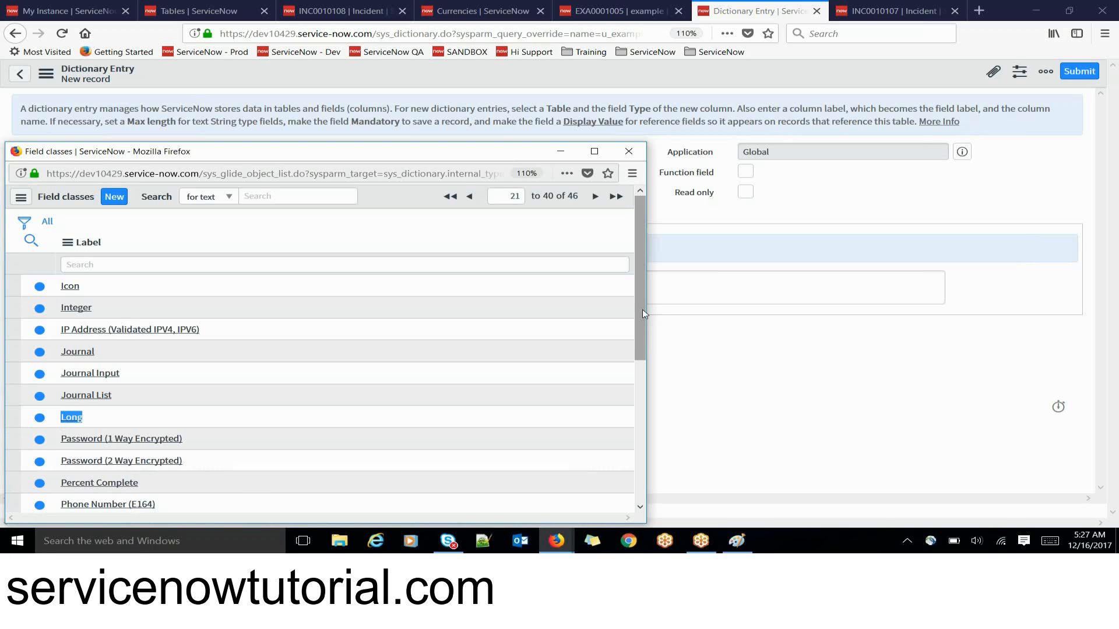
scroll(643, 312, down, 2)
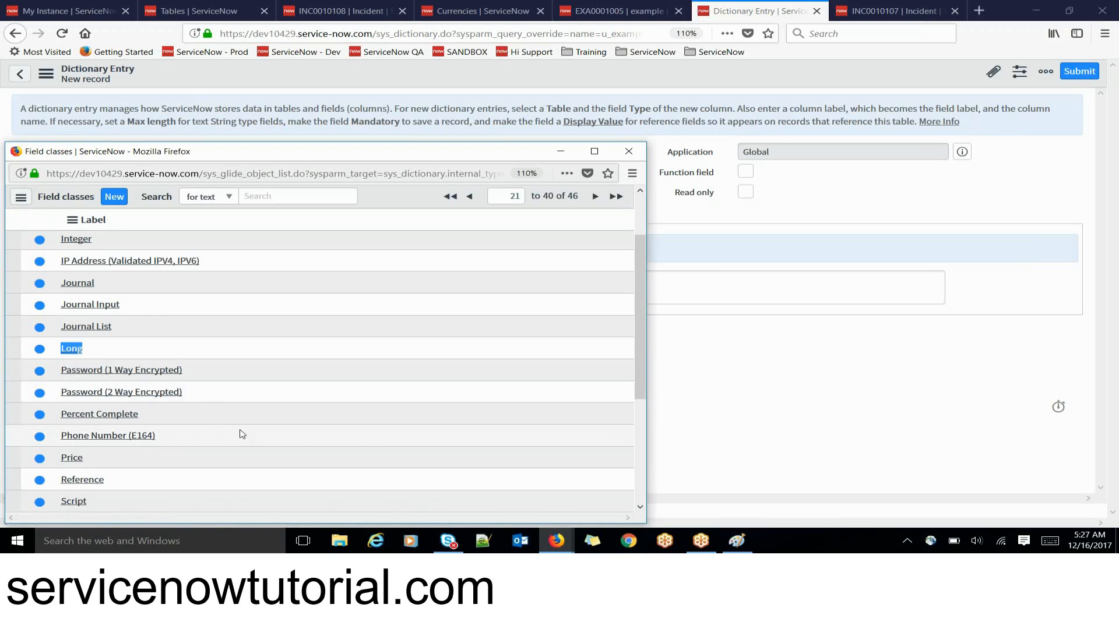
drag(157, 416, 64, 428)
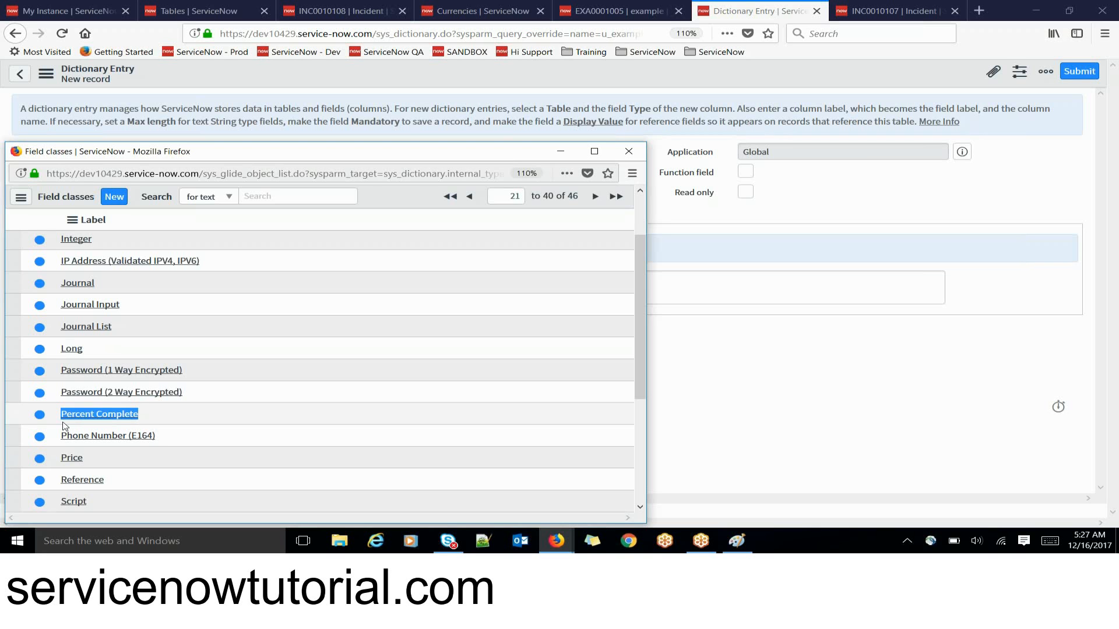
click(148, 418)
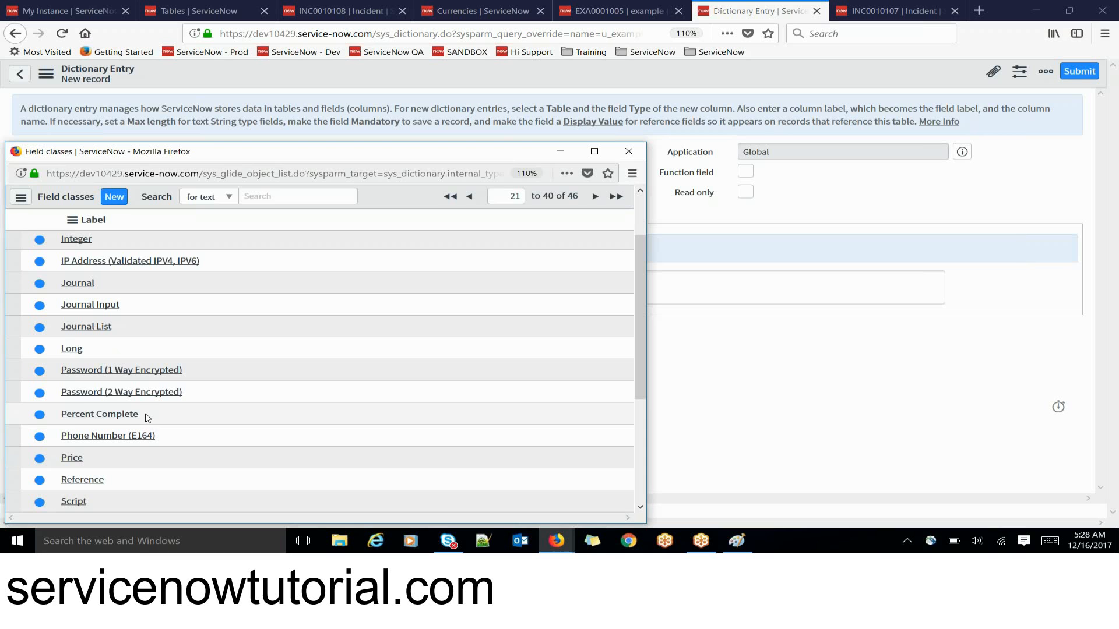
drag(147, 417, 60, 418)
click(737, 540)
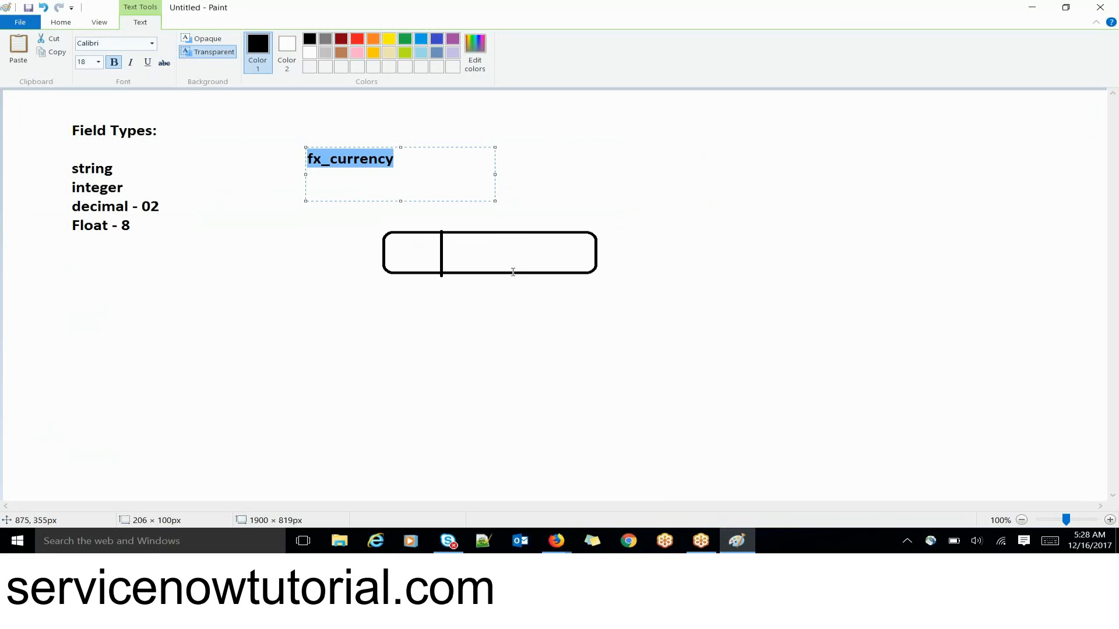
Set the new dictionary entry's type to Percent Complete, label the column "percent complete", and submit it to the example table.
key(alt+Tab)
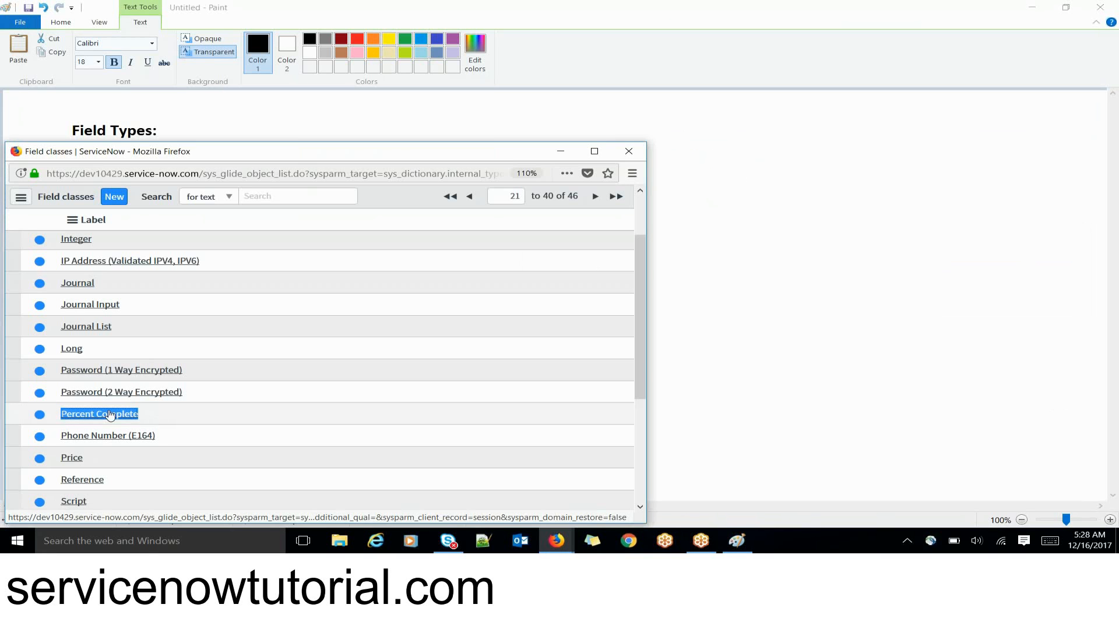
key(alt+Tab)
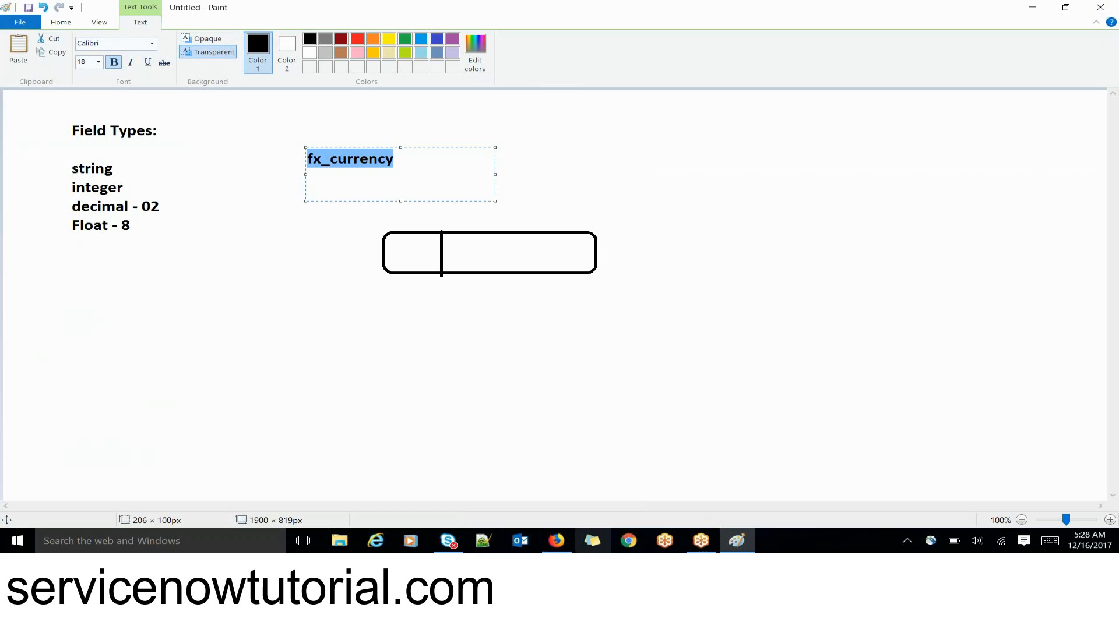
mouse_move(557, 545)
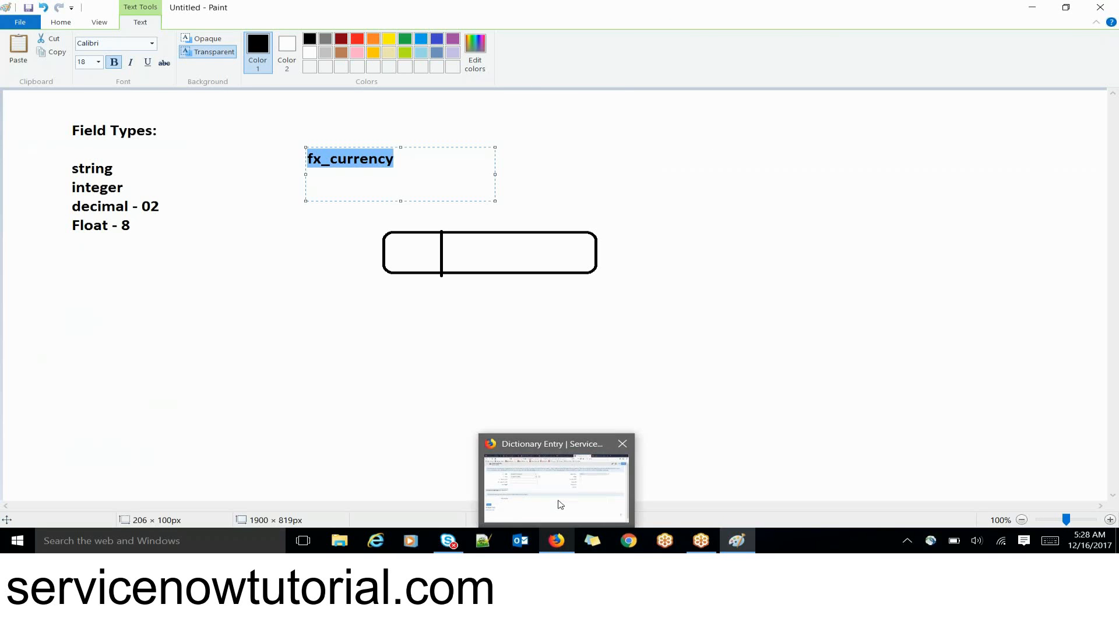
click(559, 503)
click(301, 188)
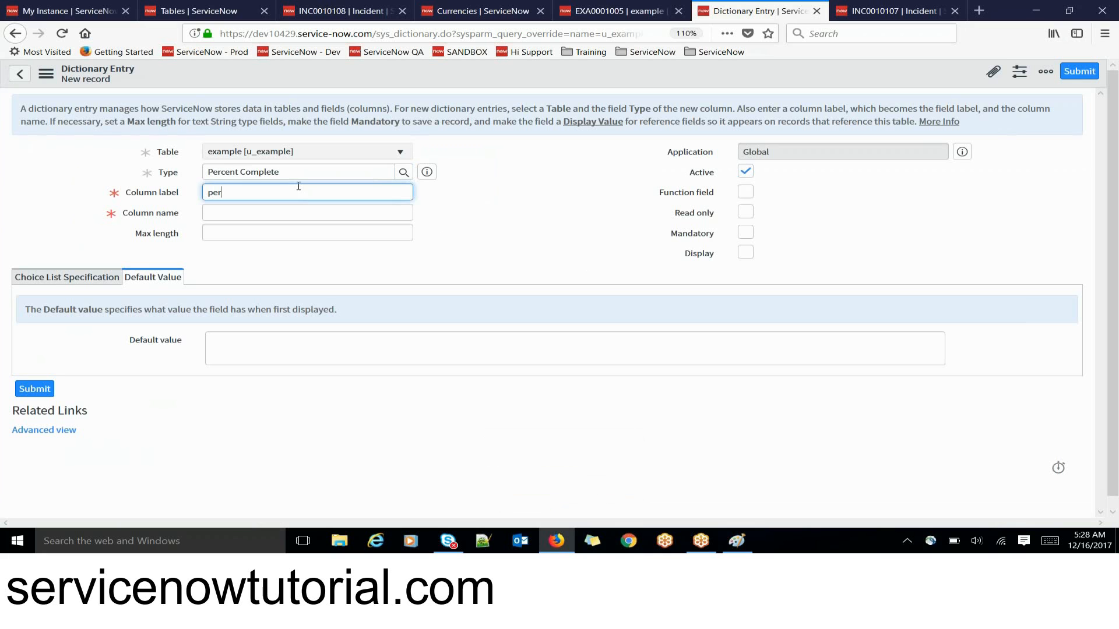
text(percent complete)
click(408, 233)
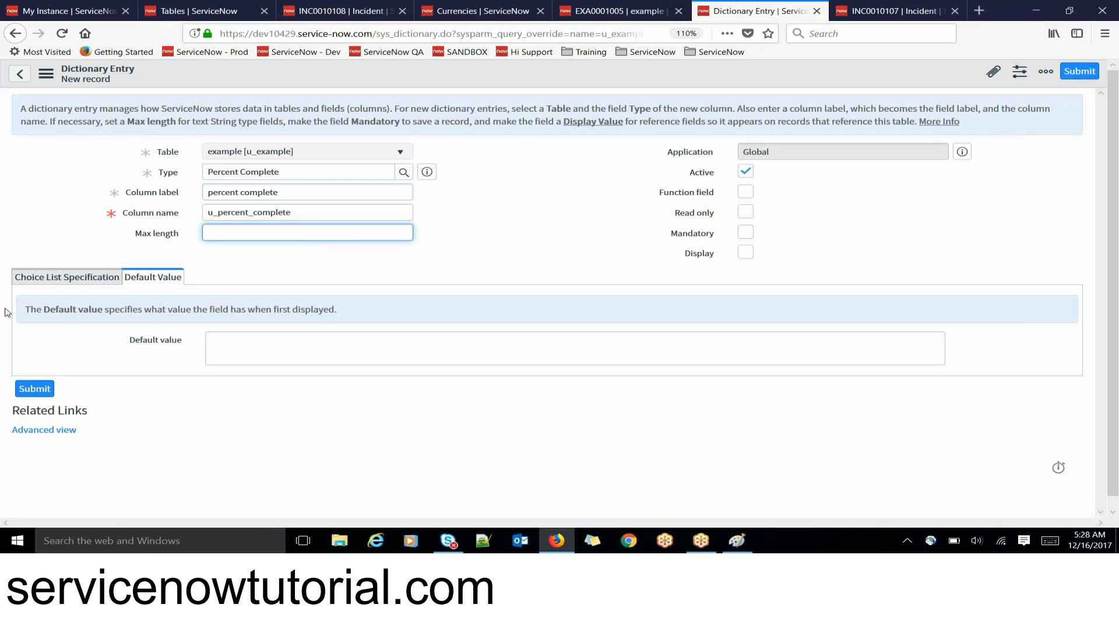
click(87, 285)
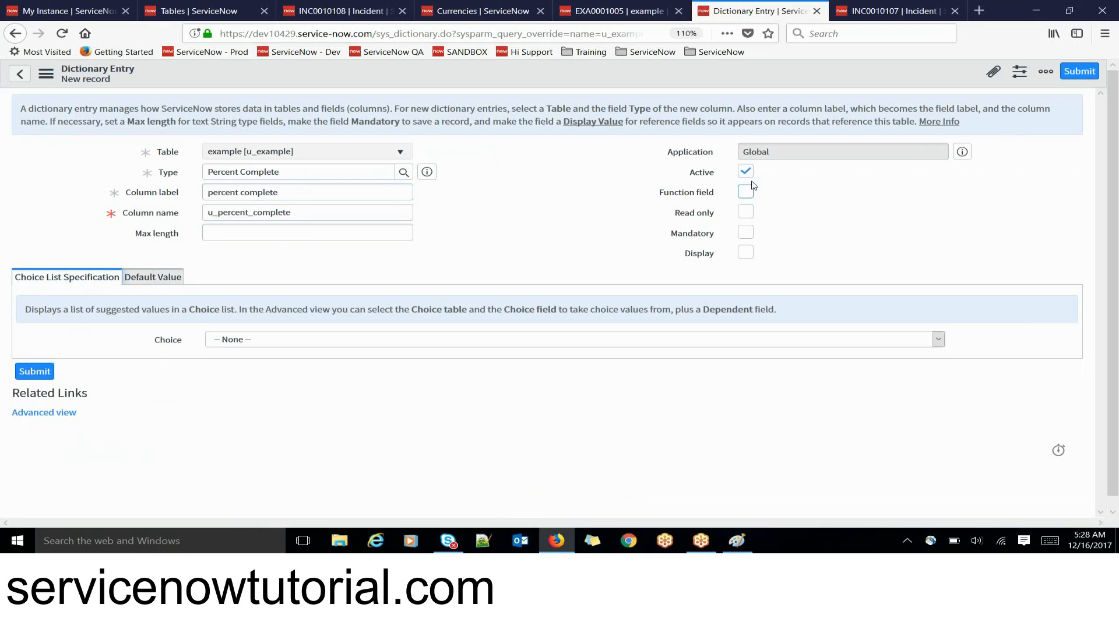
click(1078, 72)
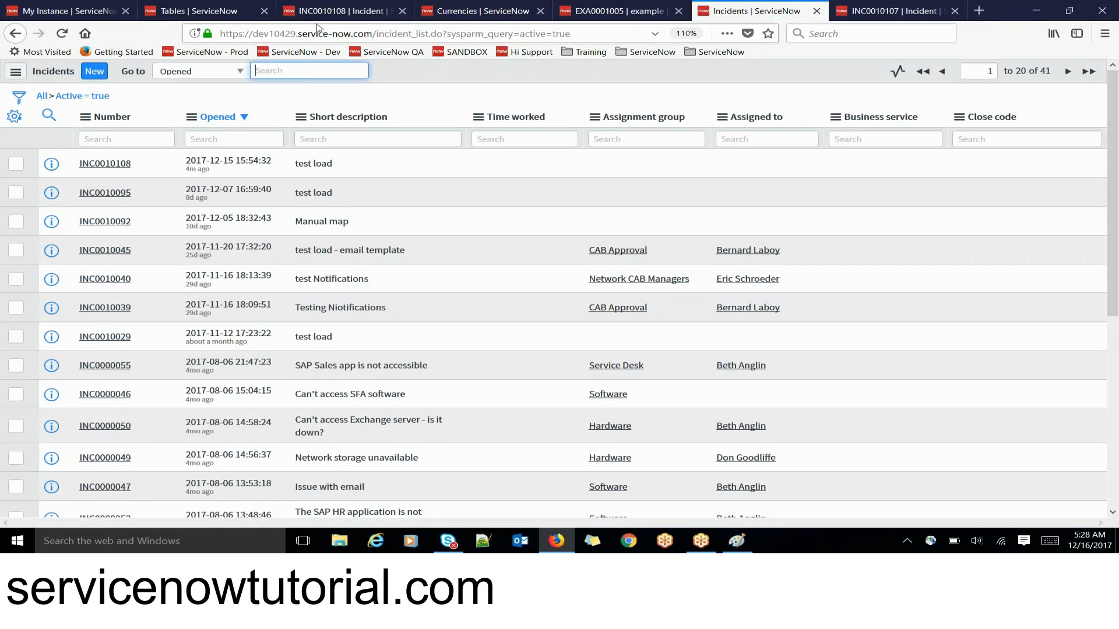
Return to the unsaved example record and reload its form to bring in the new percent complete field.
click(233, 14)
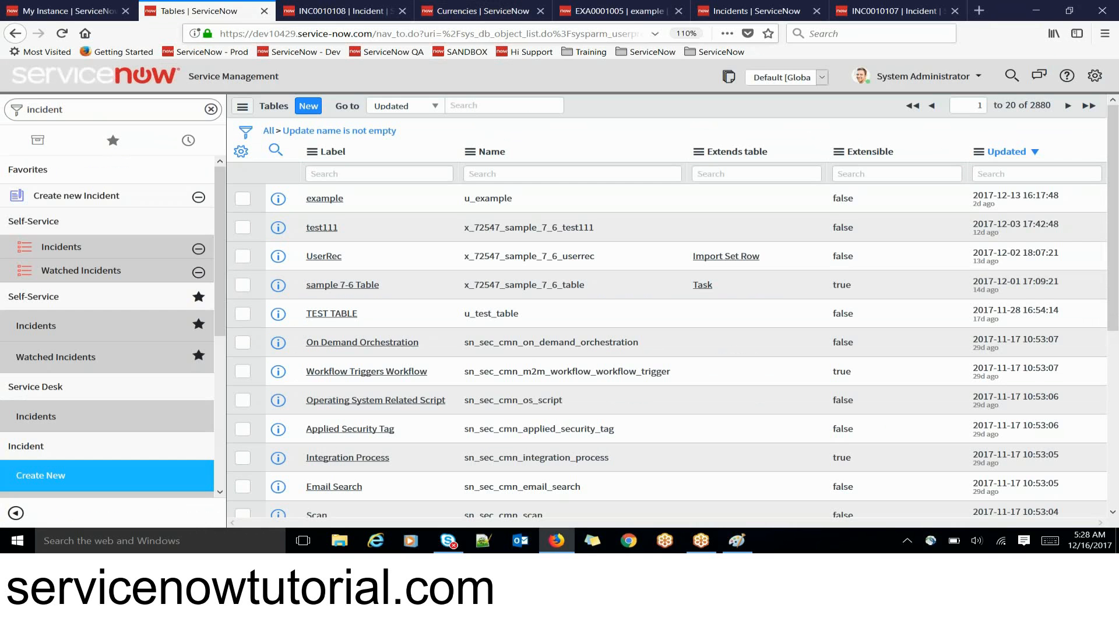
click(352, 10)
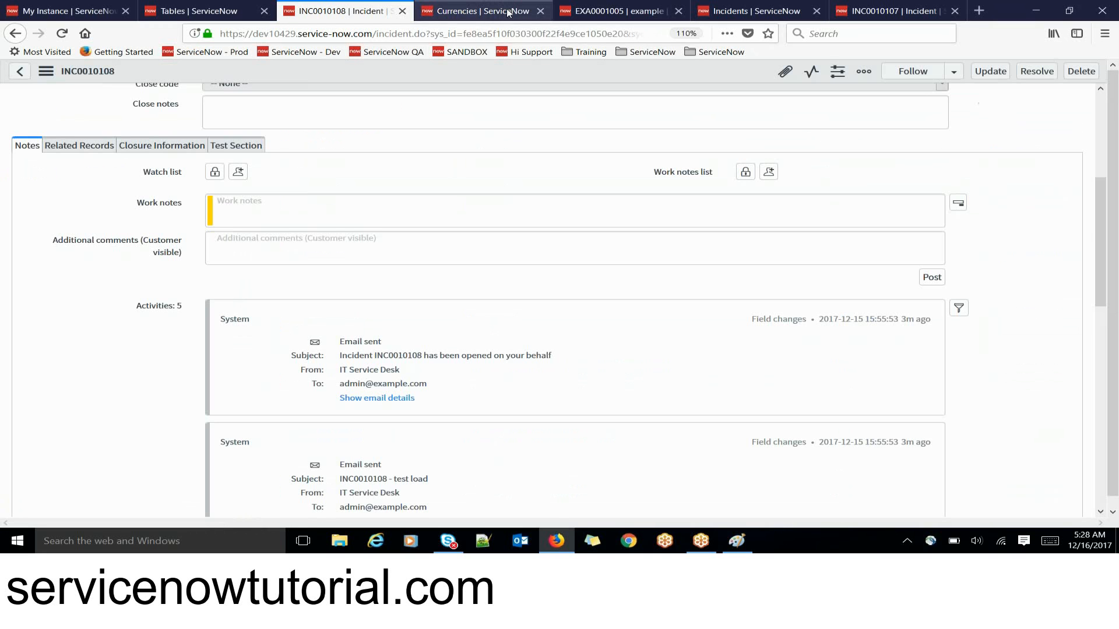
click(499, 12)
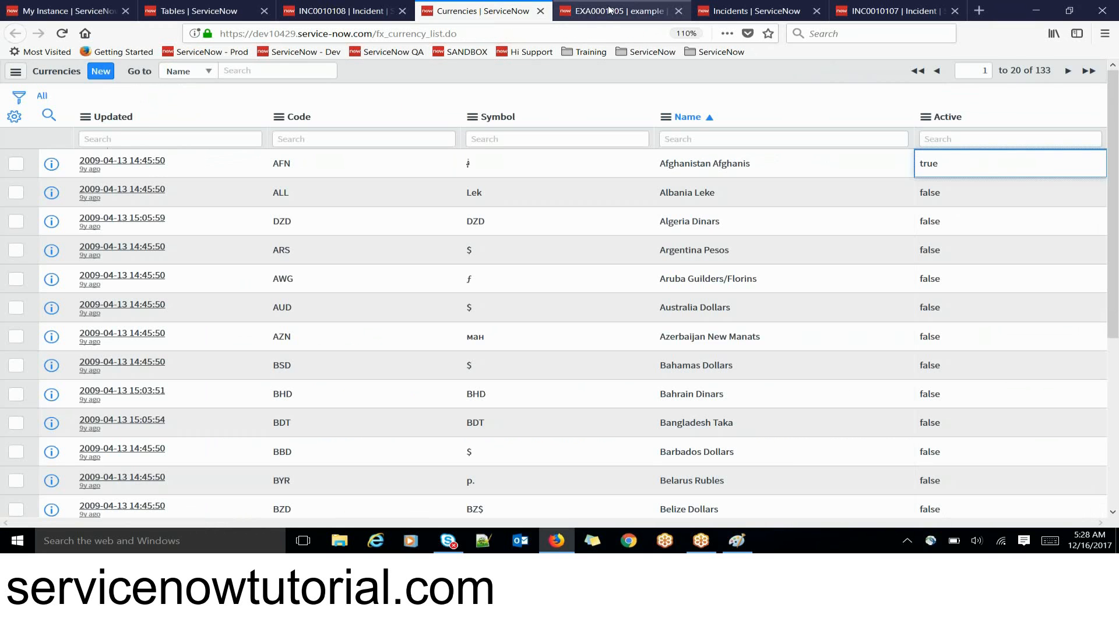
click(612, 10)
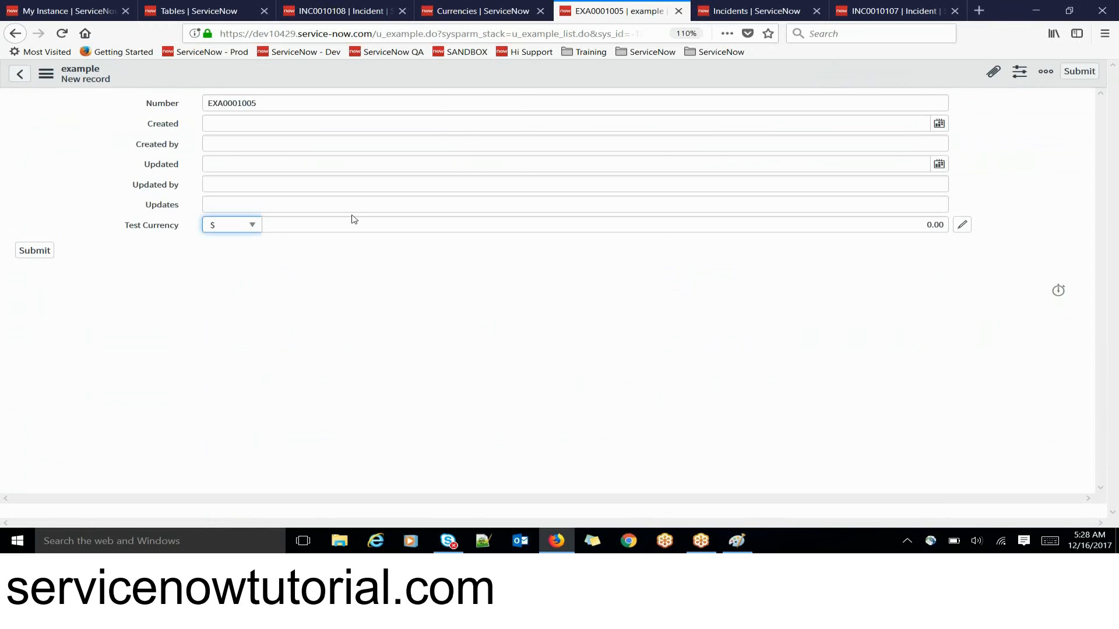
right_click(419, 76)
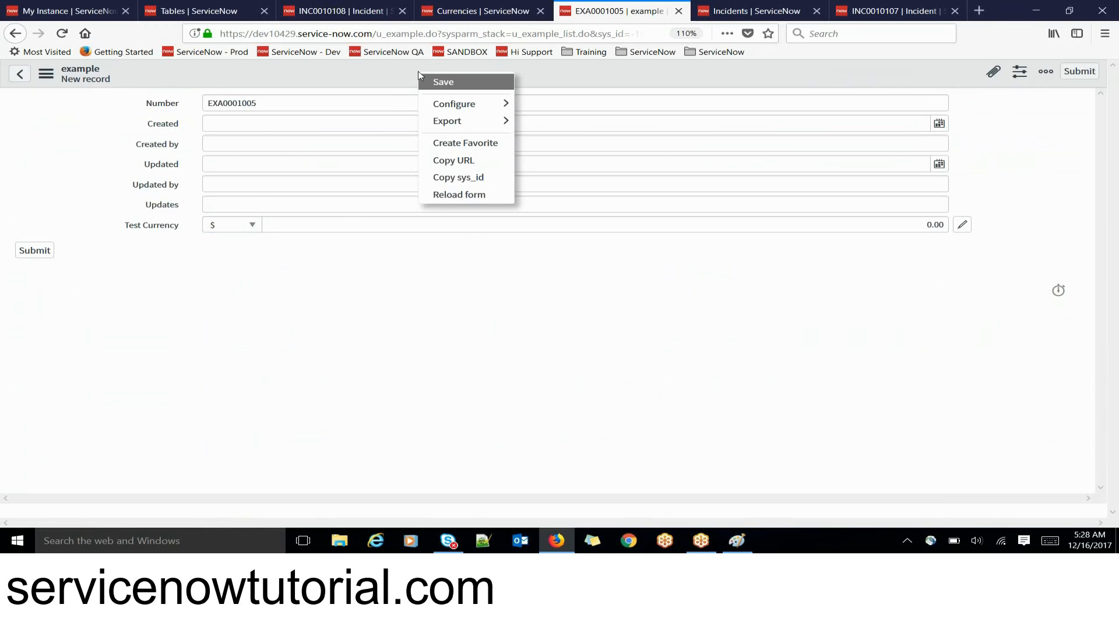
click(450, 196)
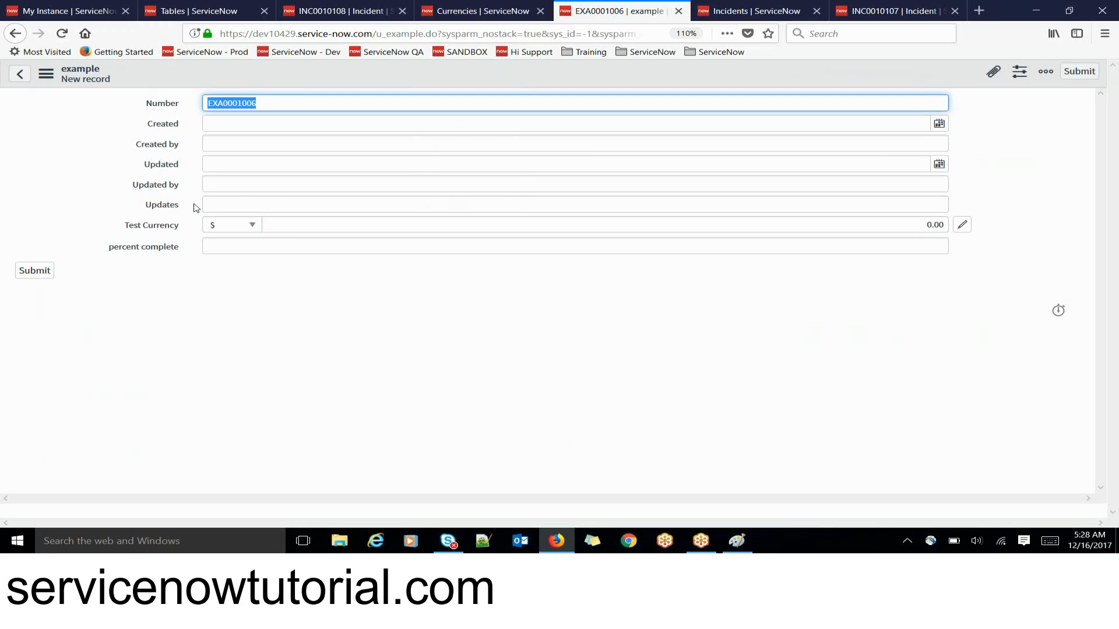
Set percent complete to 60 on the new example record and save it while keeping its form open.
click(247, 249)
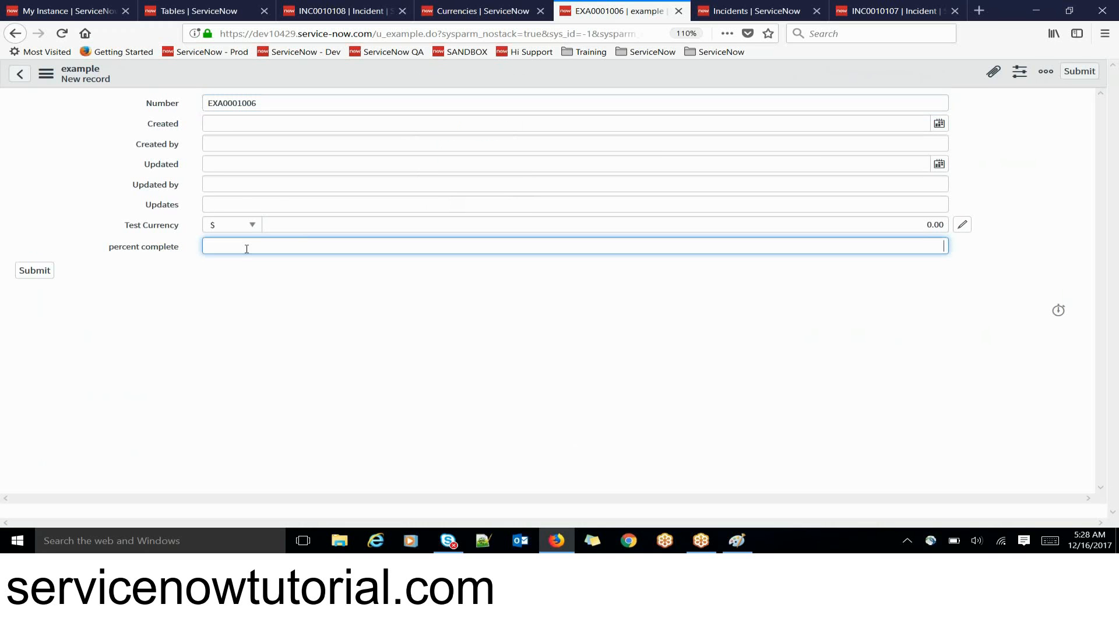
text(10)
key(BackSpace)
text(60)
right_click(668, 82)
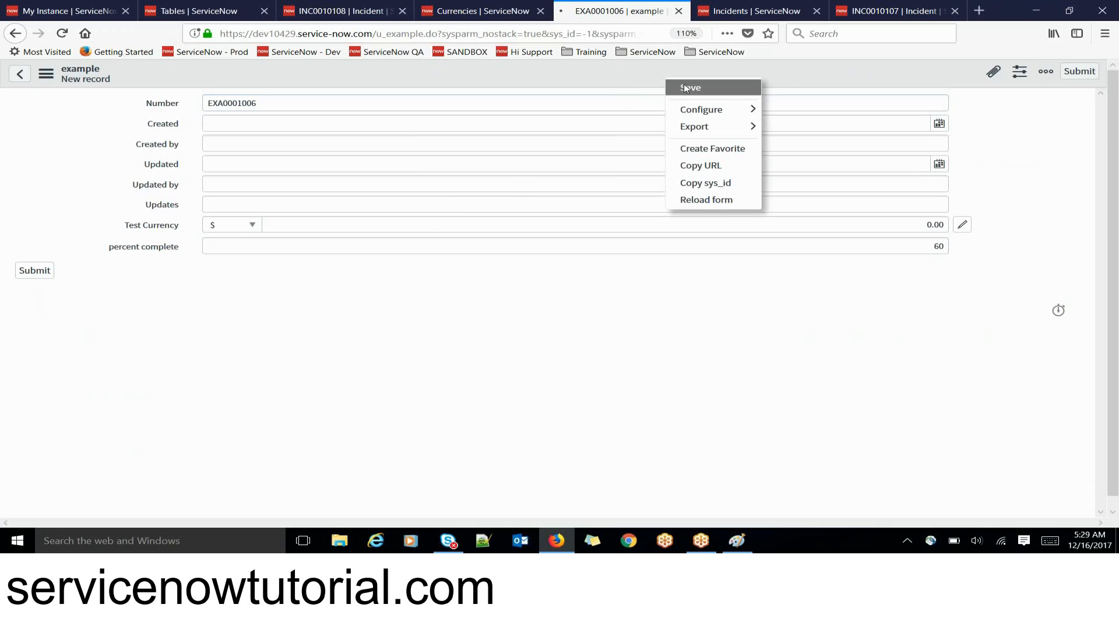
click(685, 87)
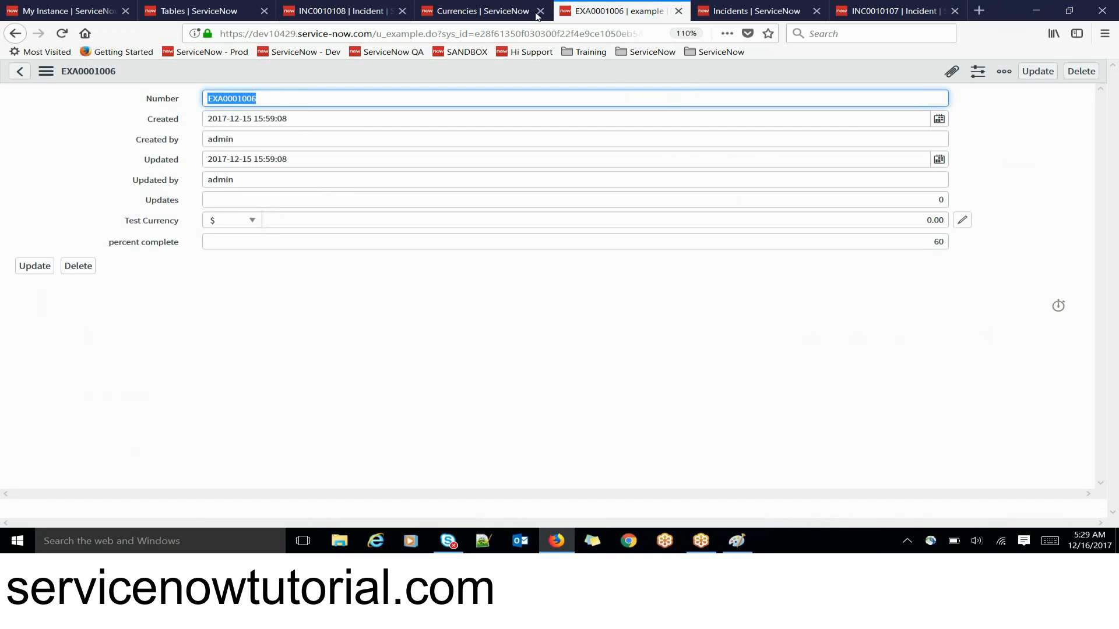
Filter the application navigator by "exam" and open the examples list.
click(176, 12)
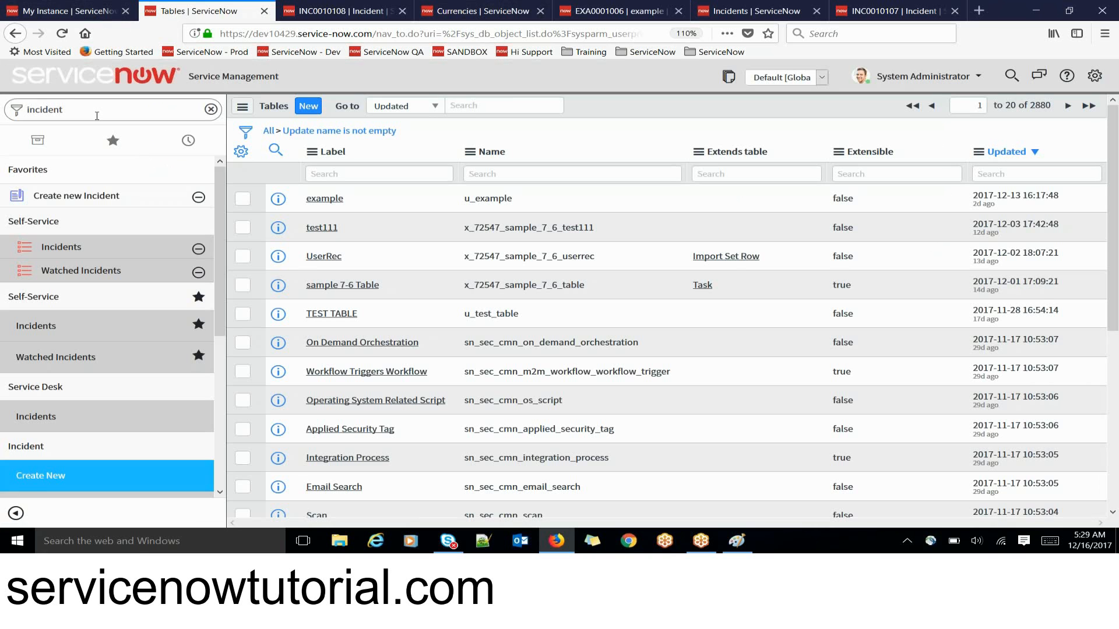
click(96, 116)
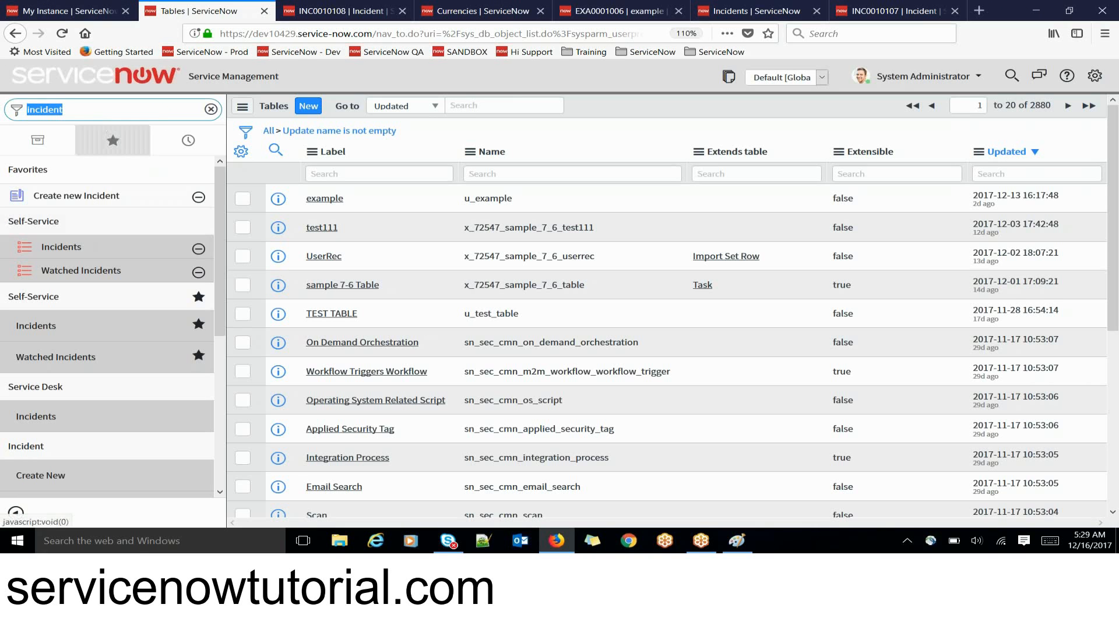
text(ex)
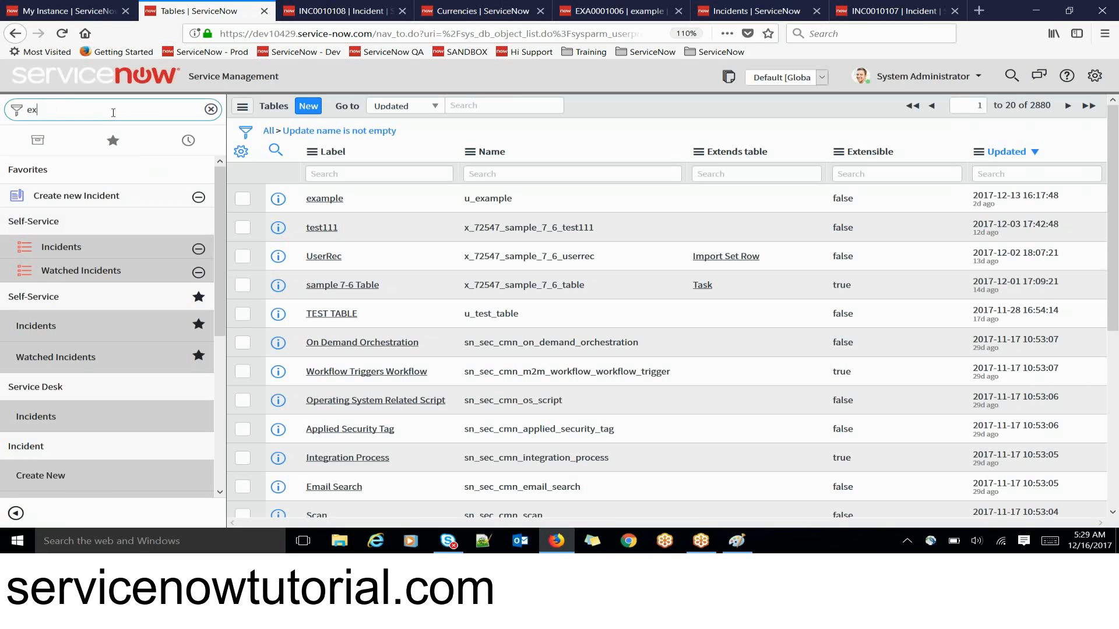
text(am)
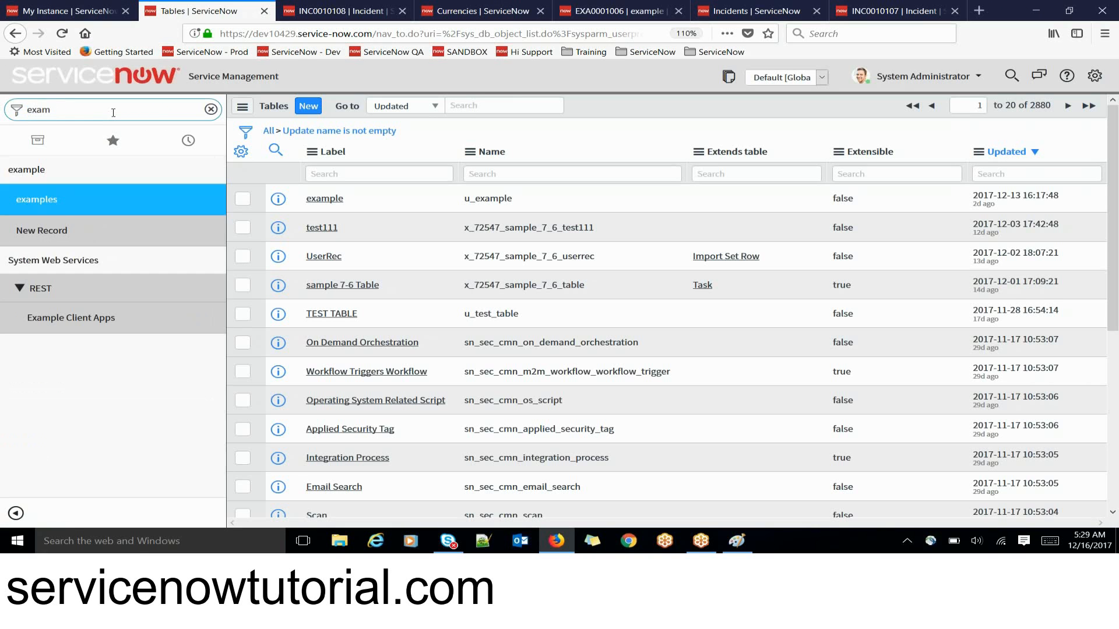
click(54, 200)
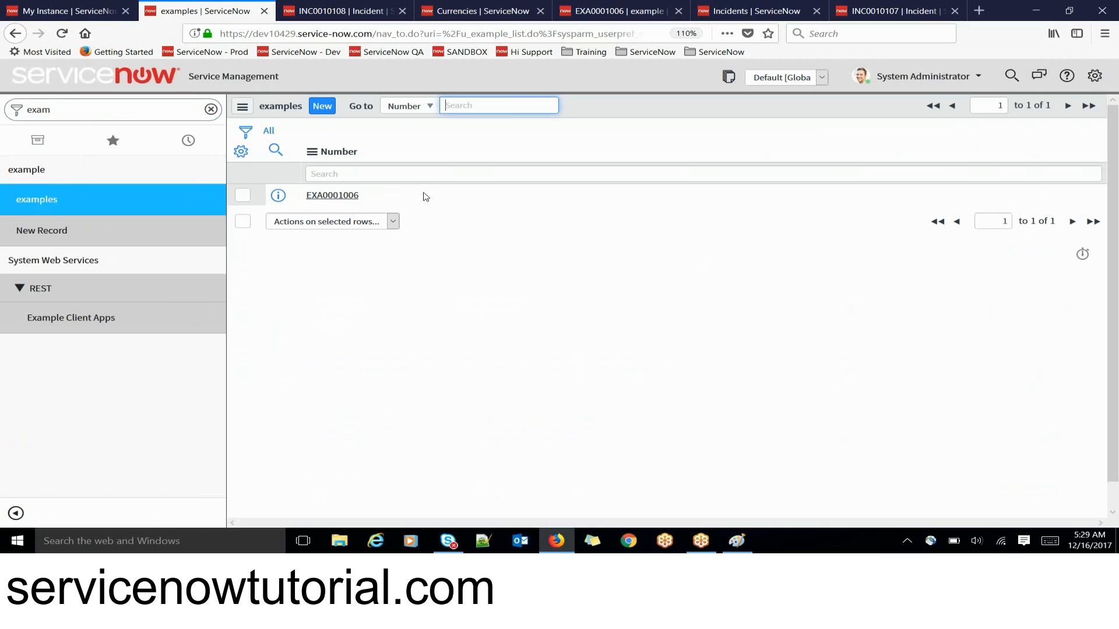
Personalize the examples list by adding the percent complete column after Number.
click(242, 151)
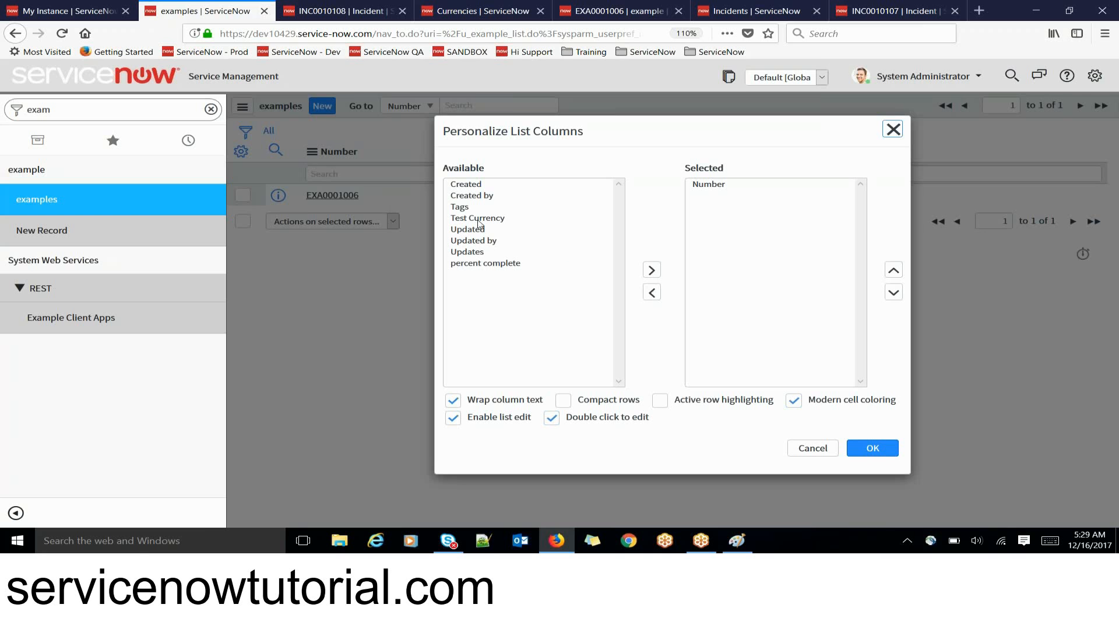
click(487, 264)
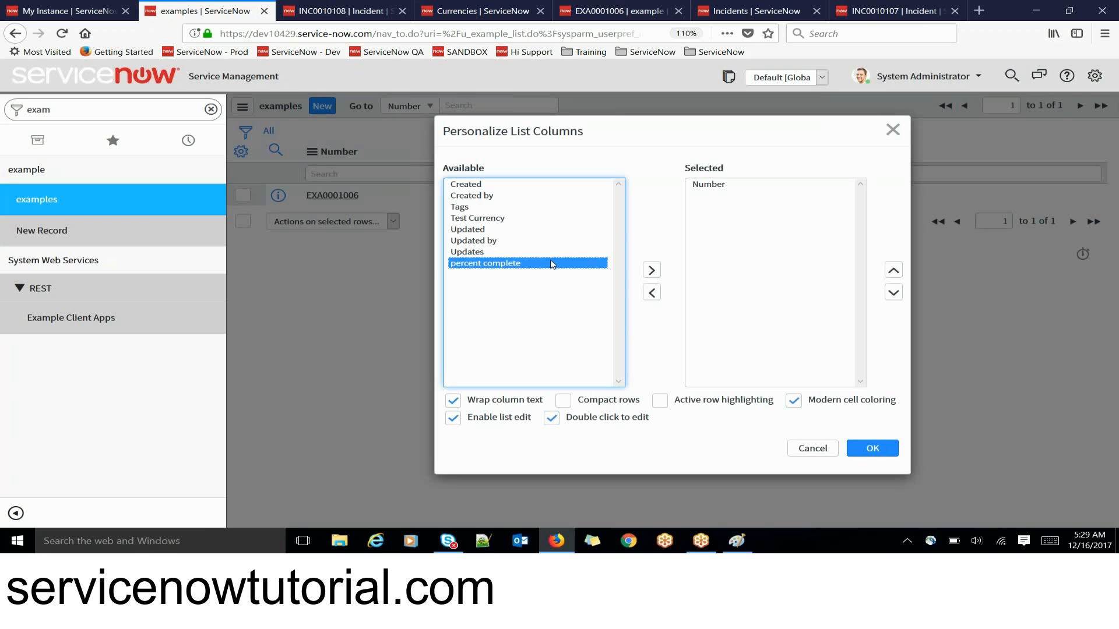
click(651, 269)
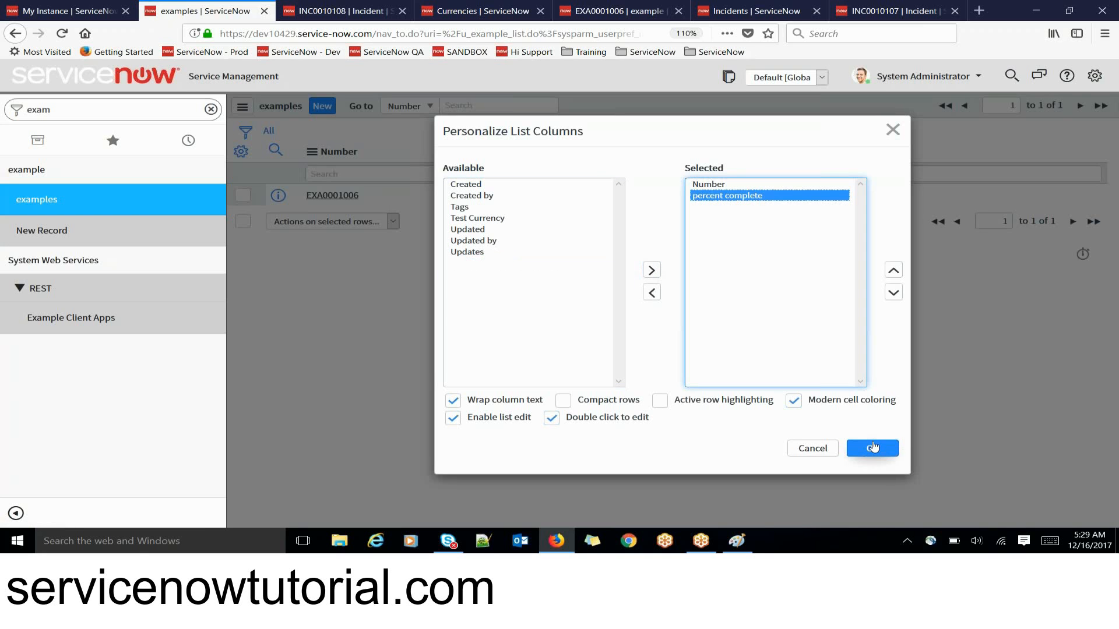
click(873, 447)
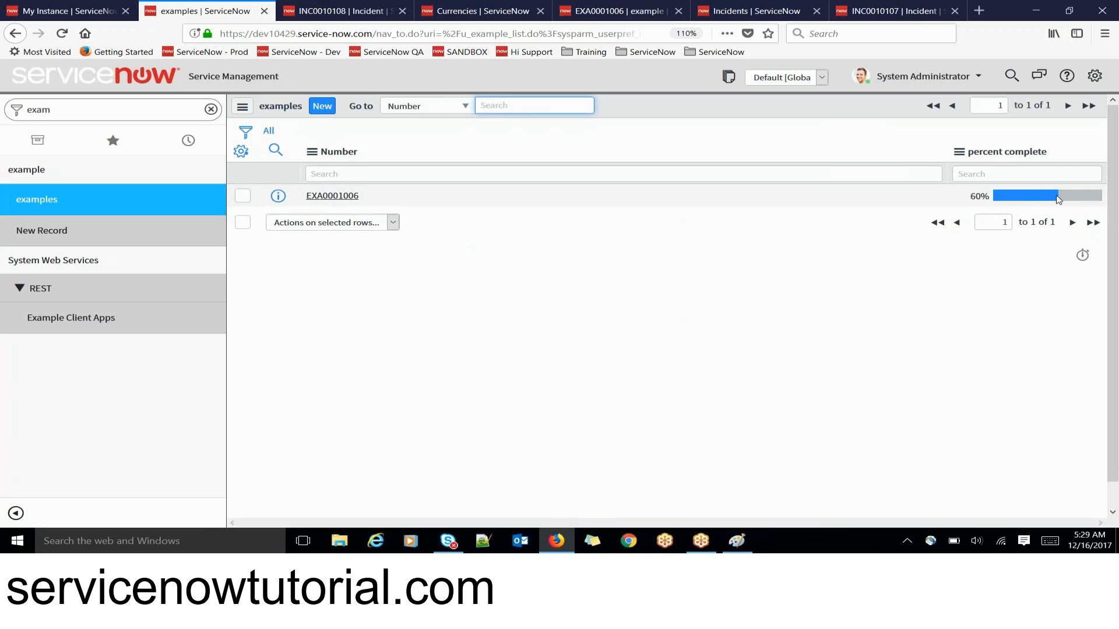
Examine the percent complete bar in the list, and open the example record to inspect that field's value.
mouse_move(1059, 198)
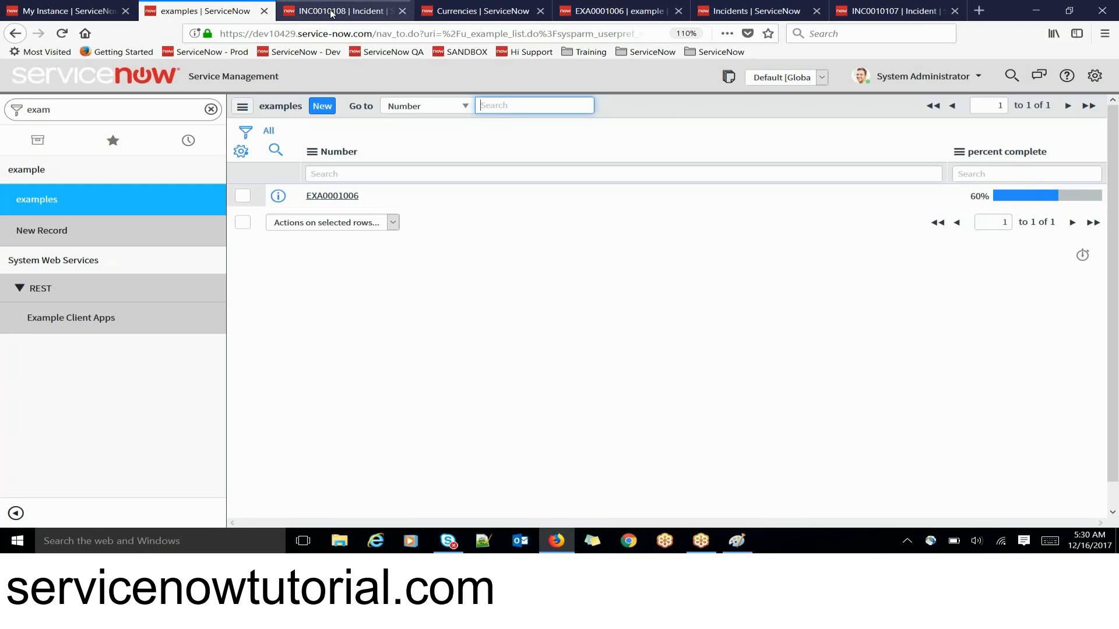
click(328, 198)
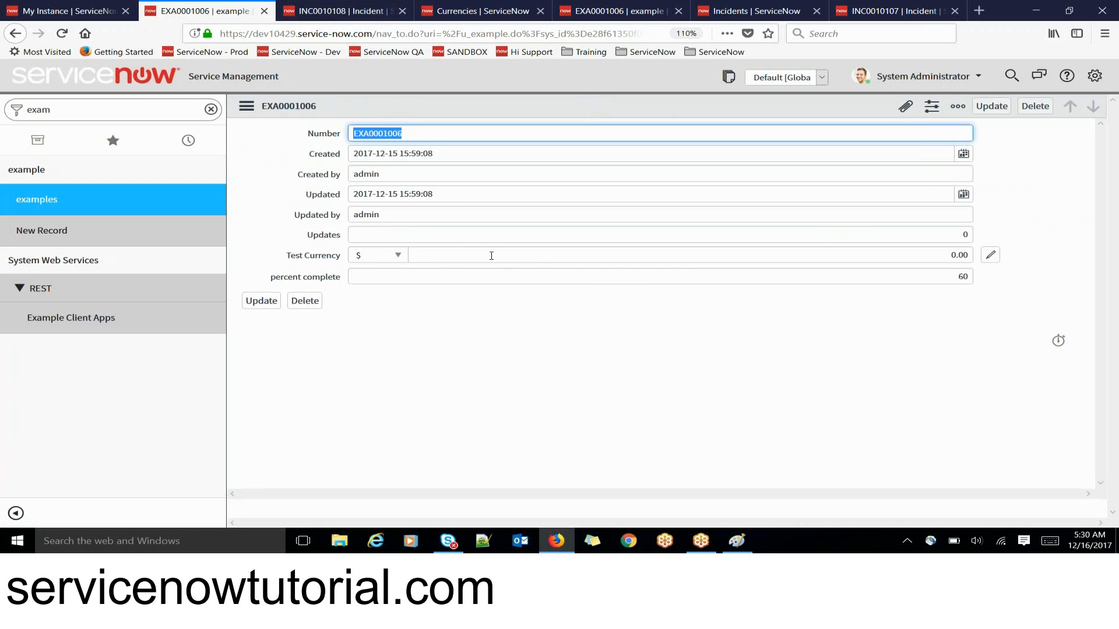
click(561, 275)
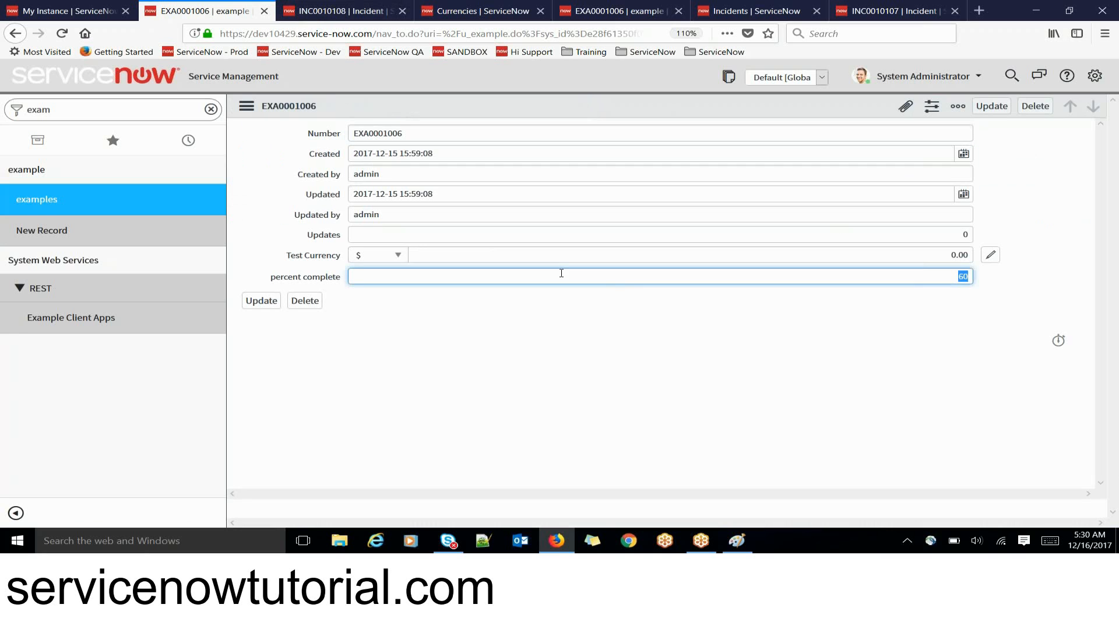
click(574, 347)
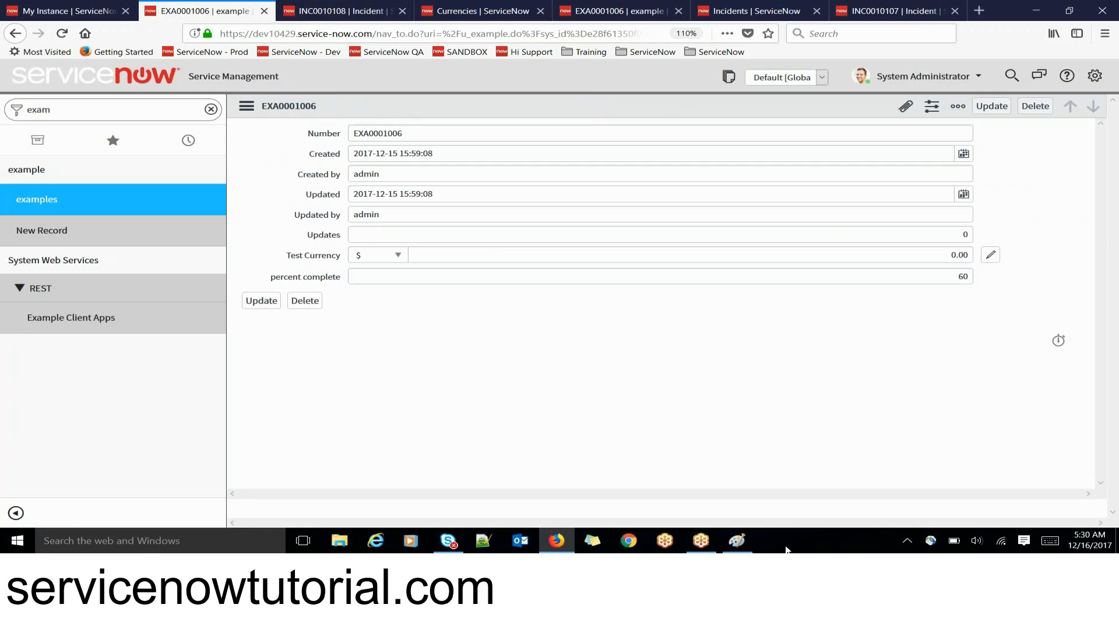
Close the My Instance and Currencies browser tabs, check the remaining tabs, and return to the example record with the application navigator.
click(39, 11)
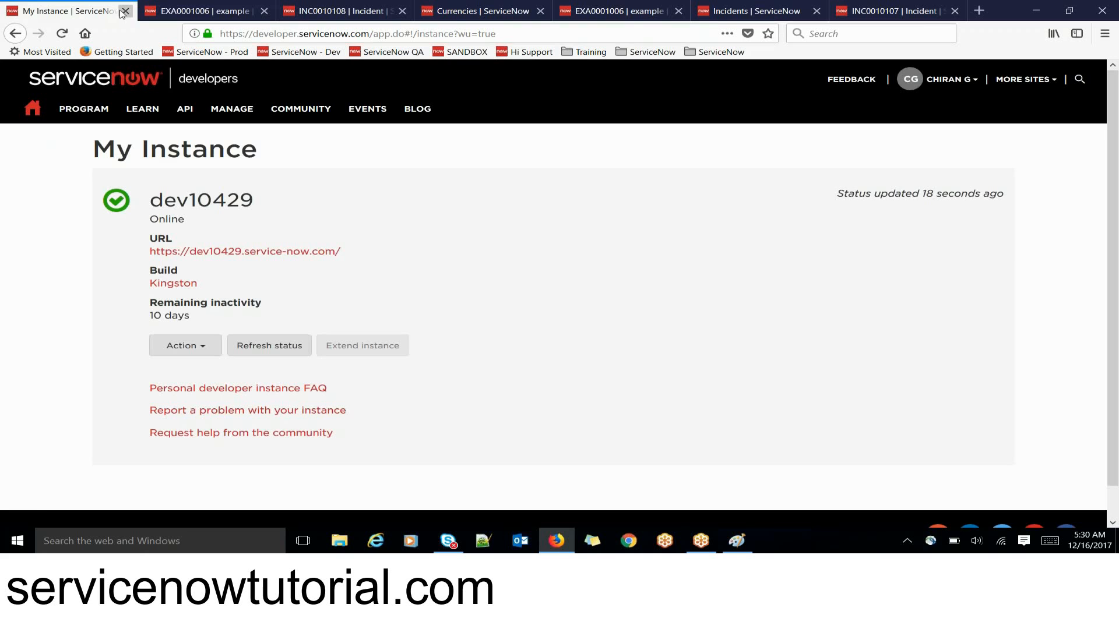
click(125, 11)
click(234, 11)
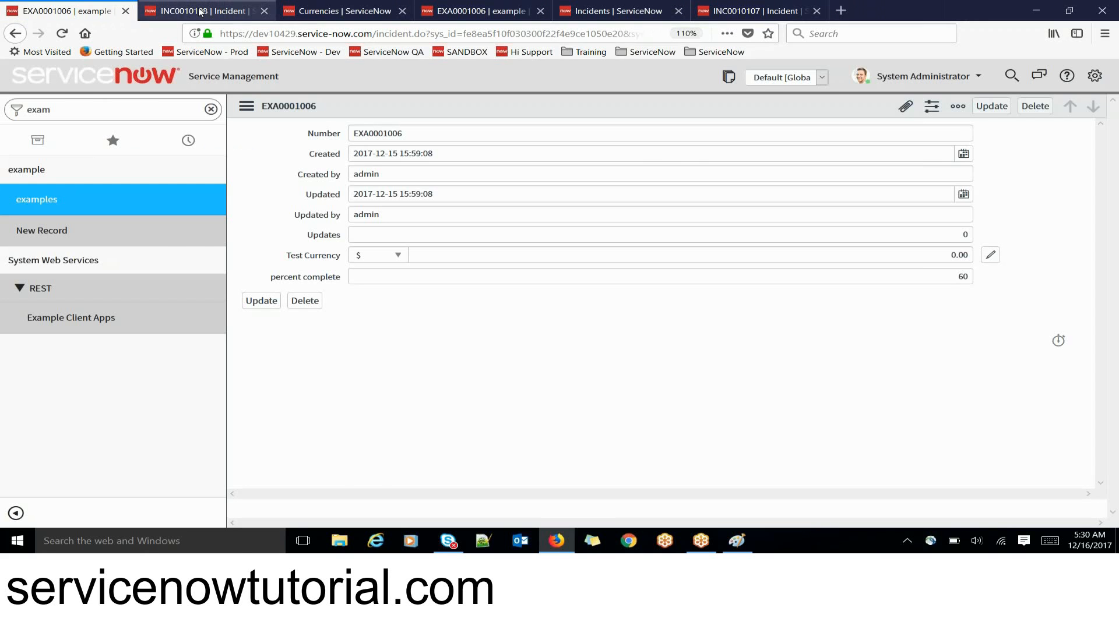
click(358, 10)
click(475, 10)
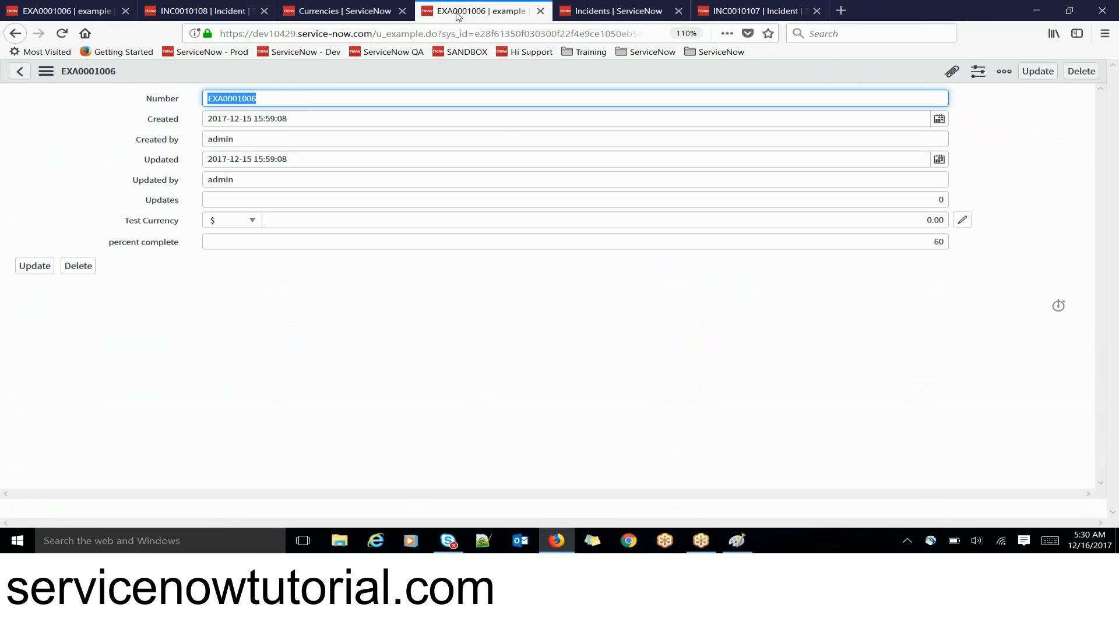
click(326, 18)
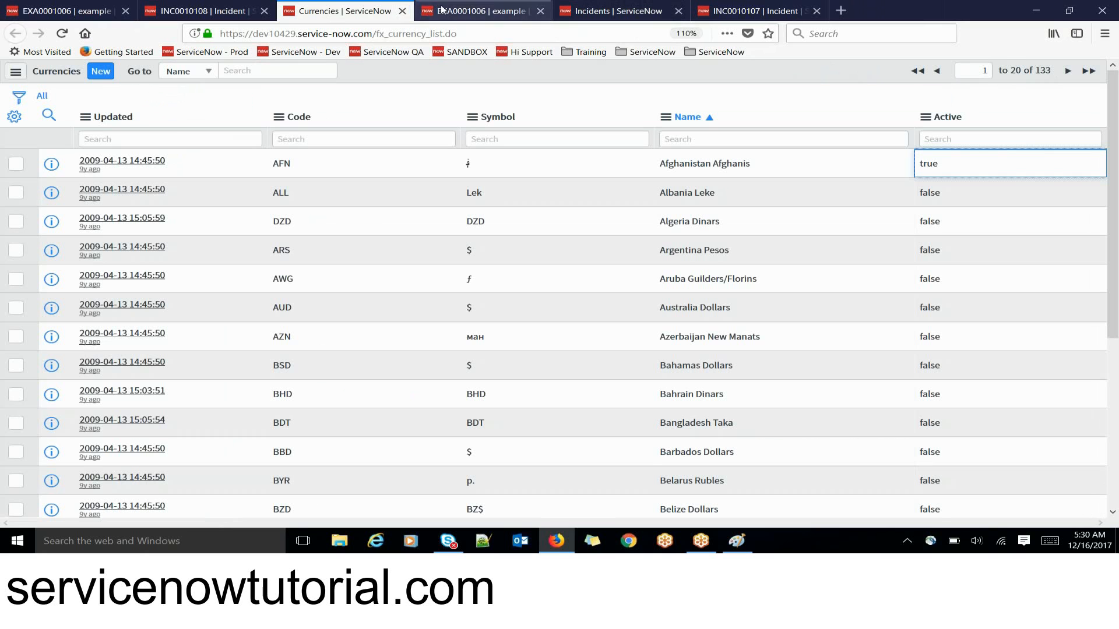
click(402, 11)
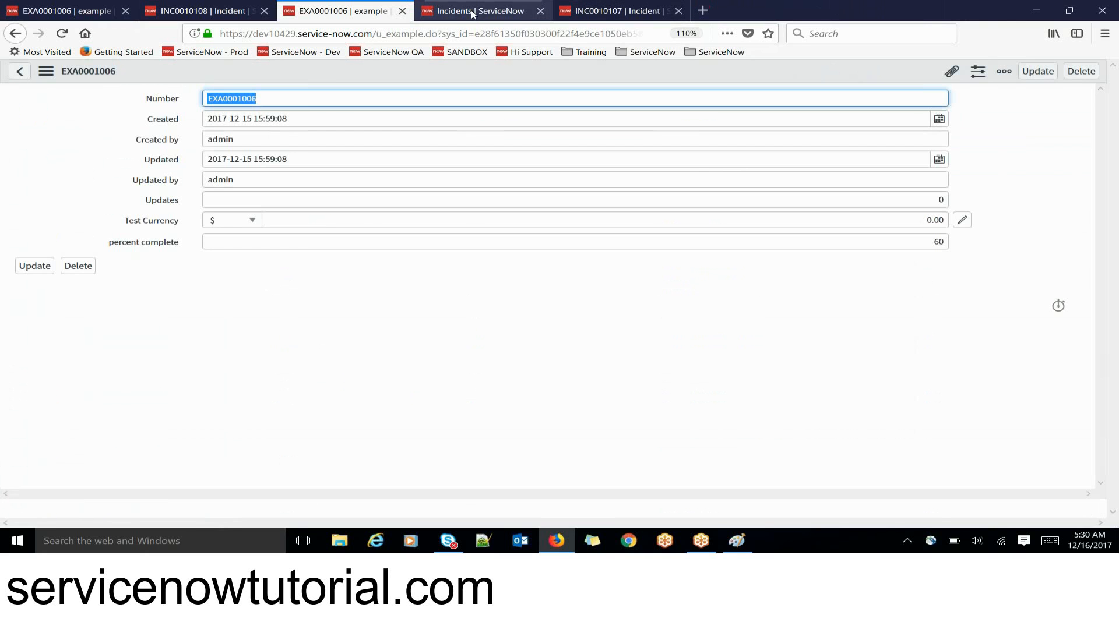
click(472, 12)
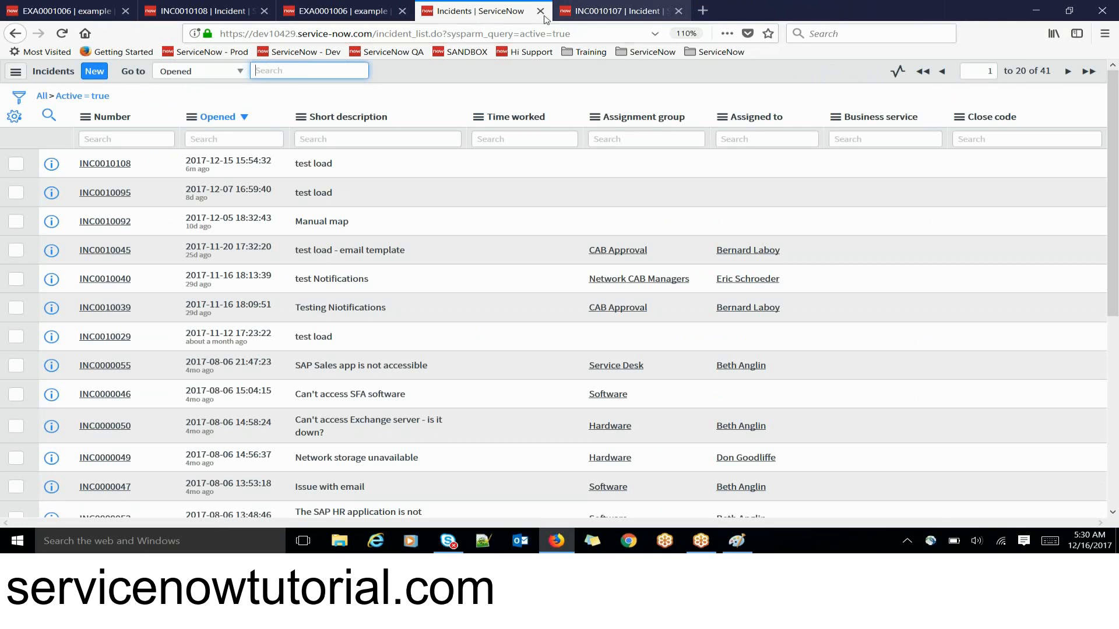
click(229, 11)
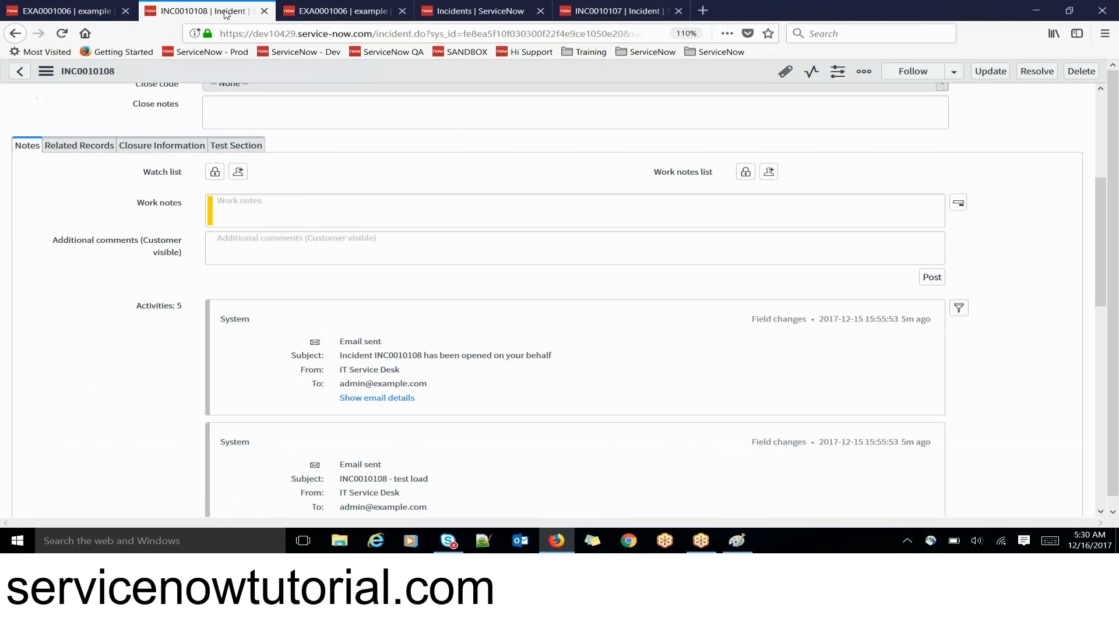
click(50, 12)
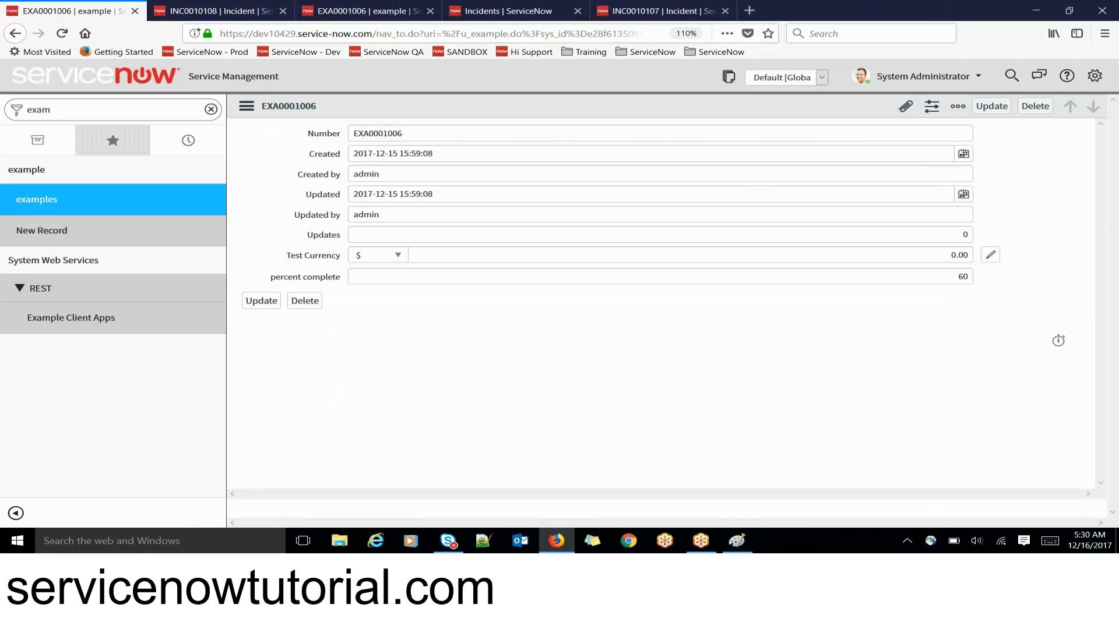
Filter the application navigator by "table" and open the Tables list under System Definition.
click(65, 110)
text(ta)
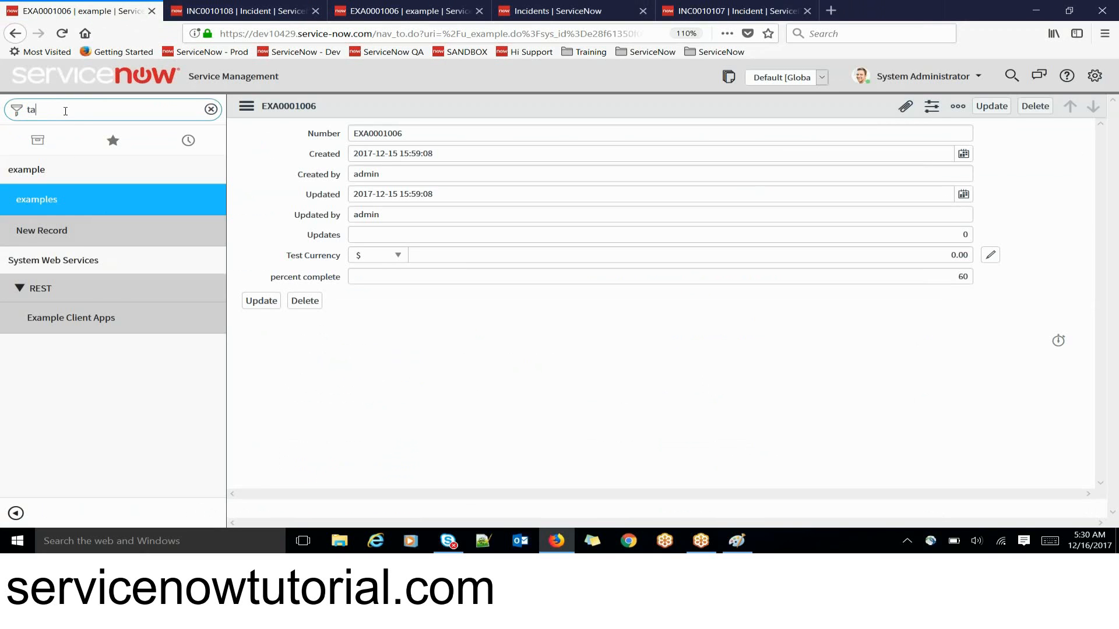
text(ble)
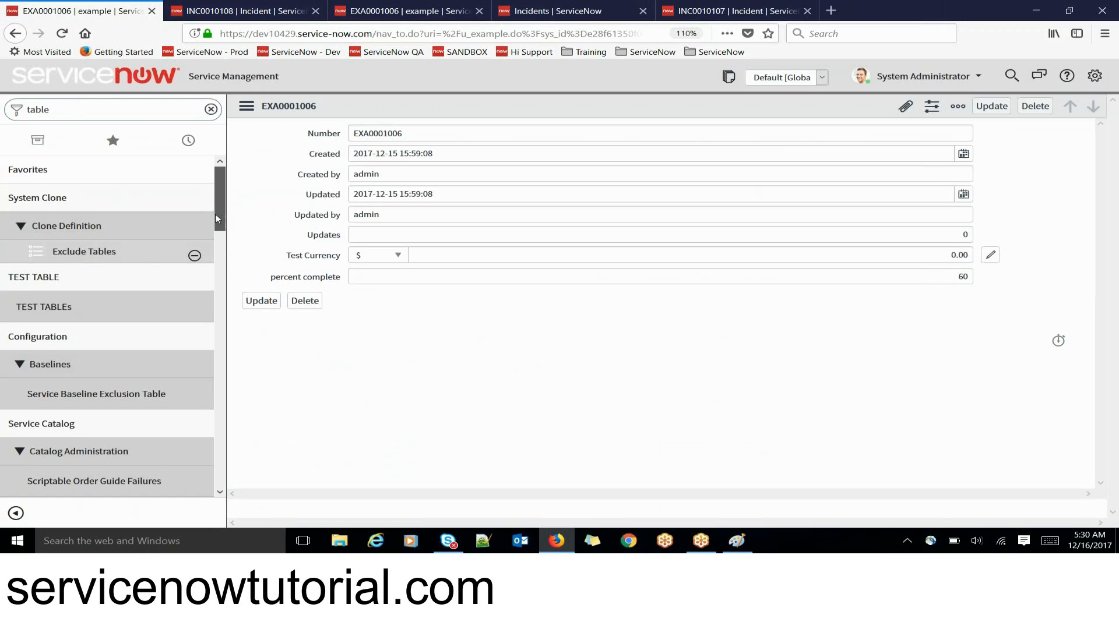
drag(215, 218, 216, 369)
click(71, 382)
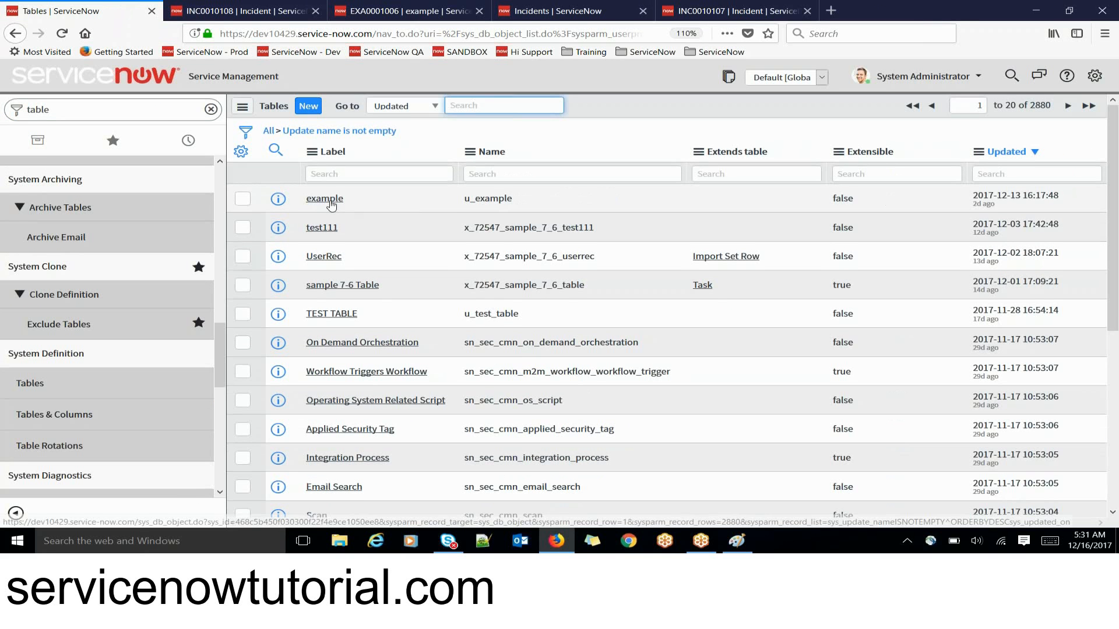
Open the example table definition in a separate browser tab and start a new column for it.
middle_click(330, 201)
click(269, 10)
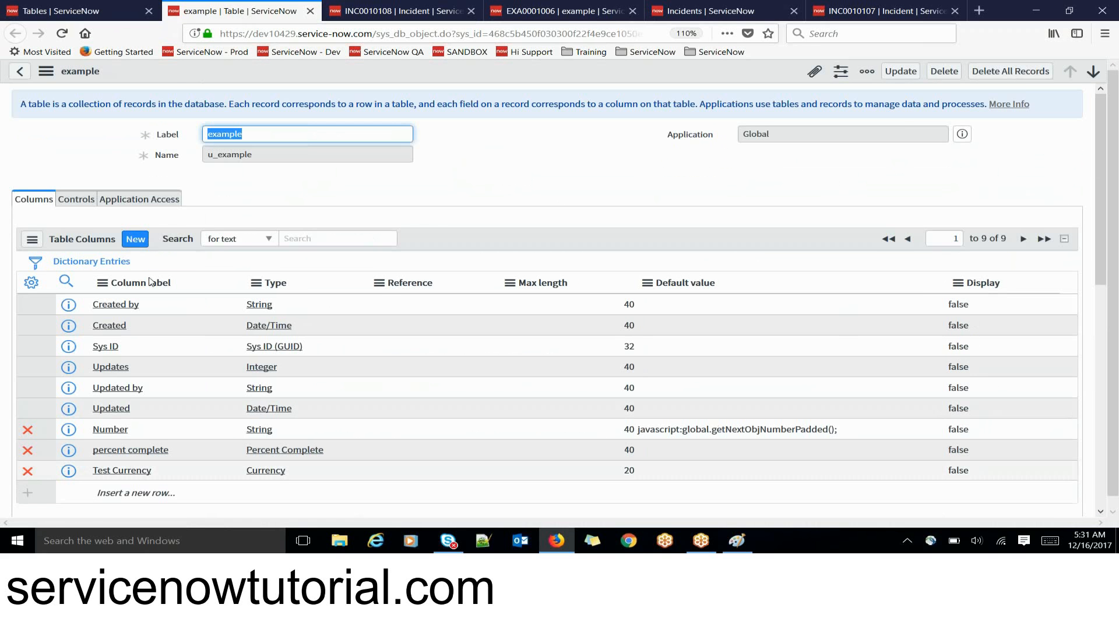
click(135, 239)
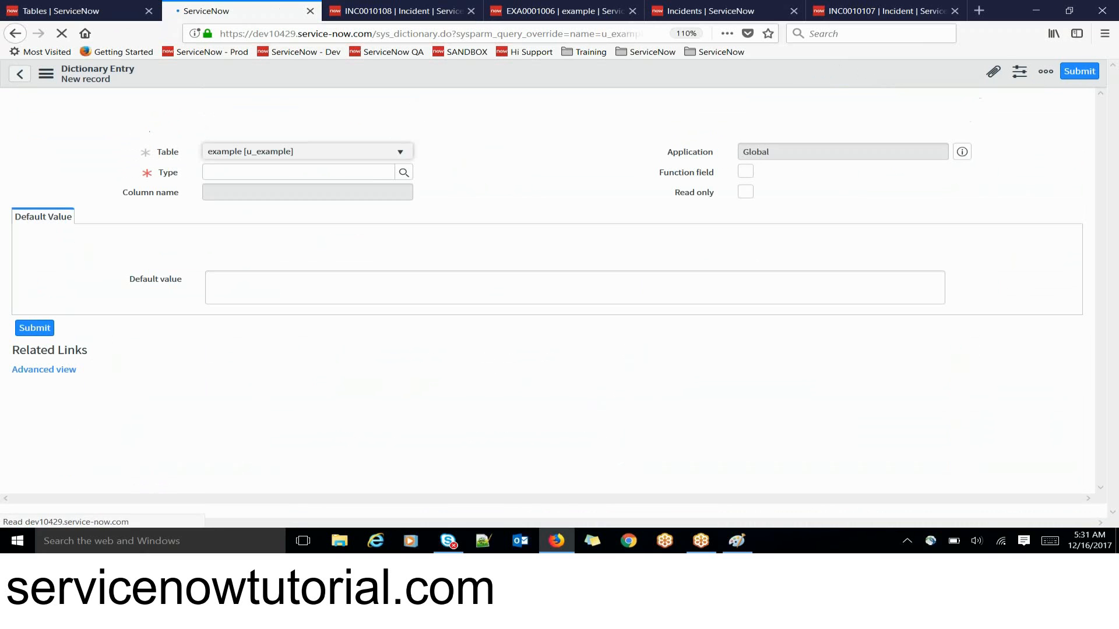
Look up the available field types for the new column, browse the second page, and highlight the Reference type.
click(404, 173)
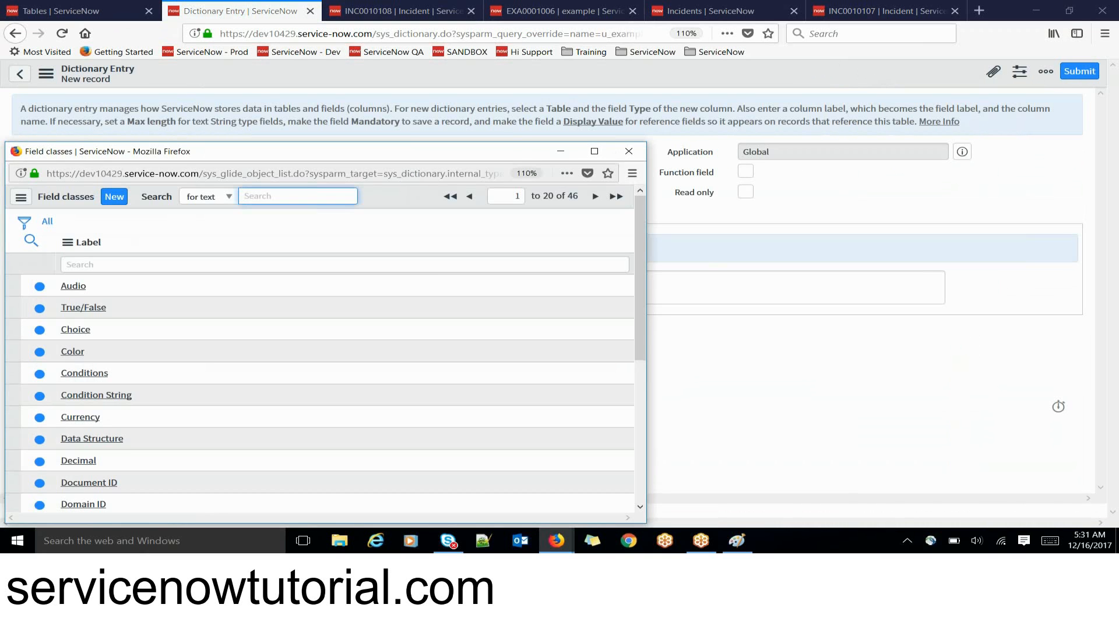
click(595, 197)
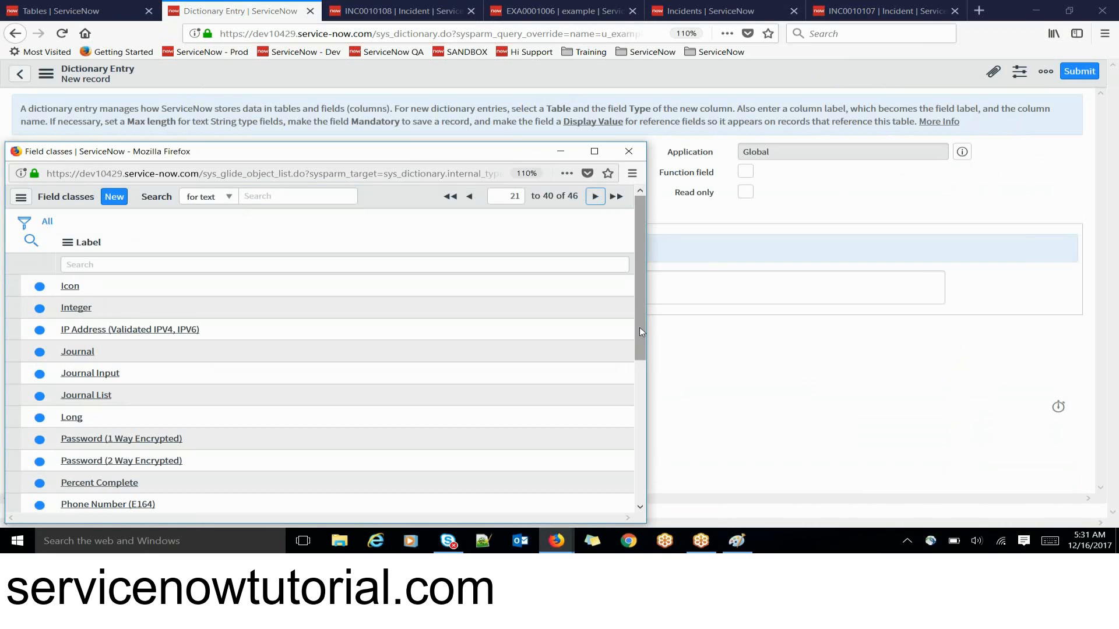
drag(638, 327, 641, 444)
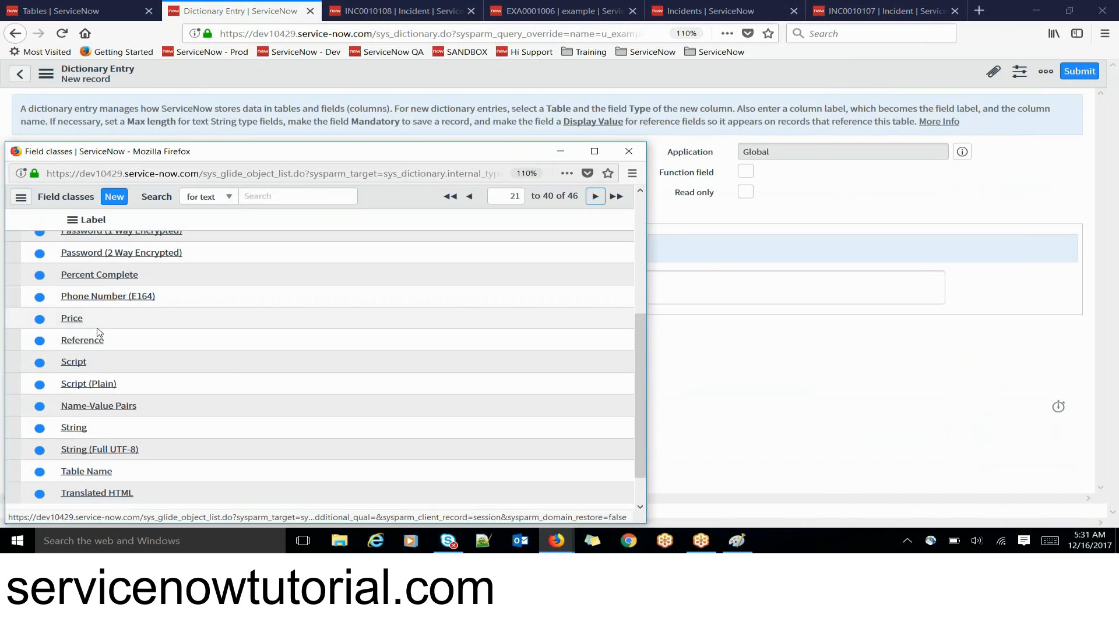
drag(110, 350, 64, 350)
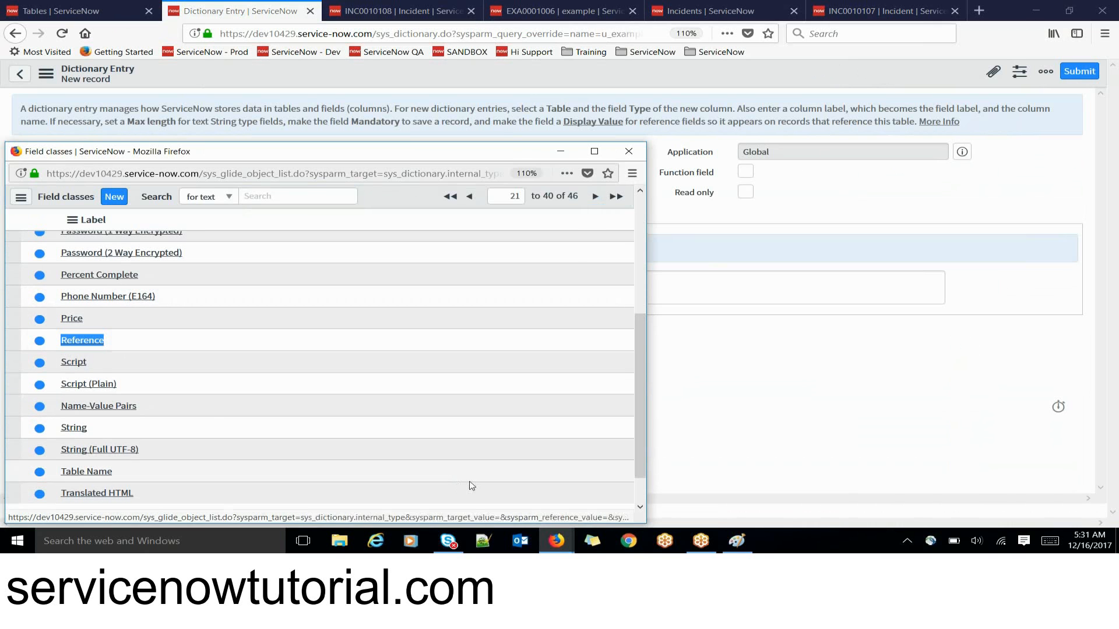
Switch to Paint and start a blank canvas, discarding the existing field type notes without saving.
click(737, 542)
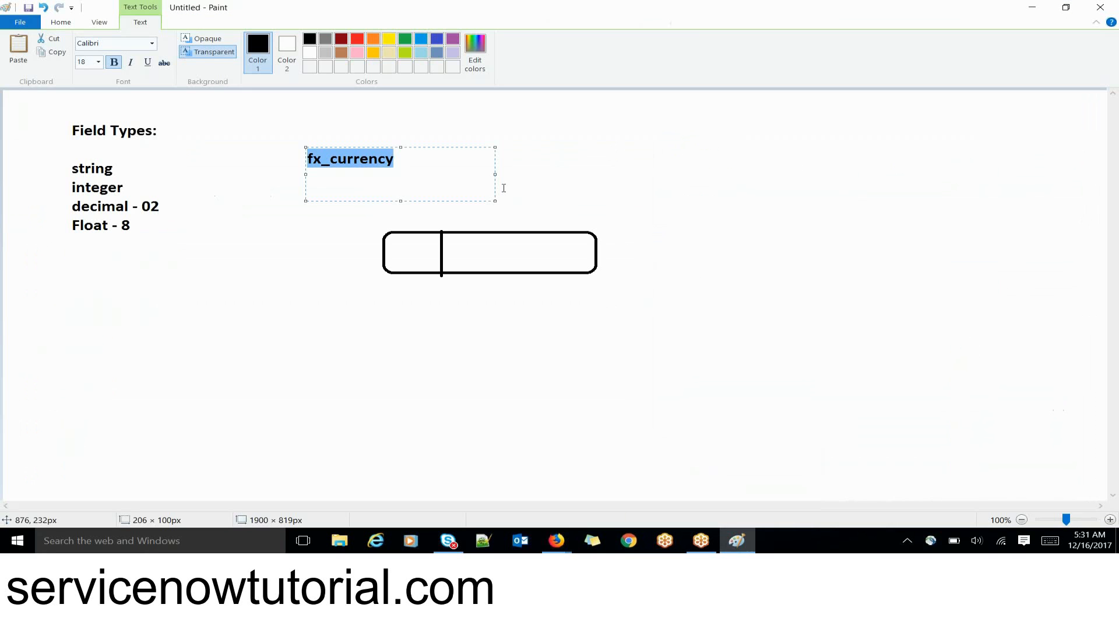
click(302, 255)
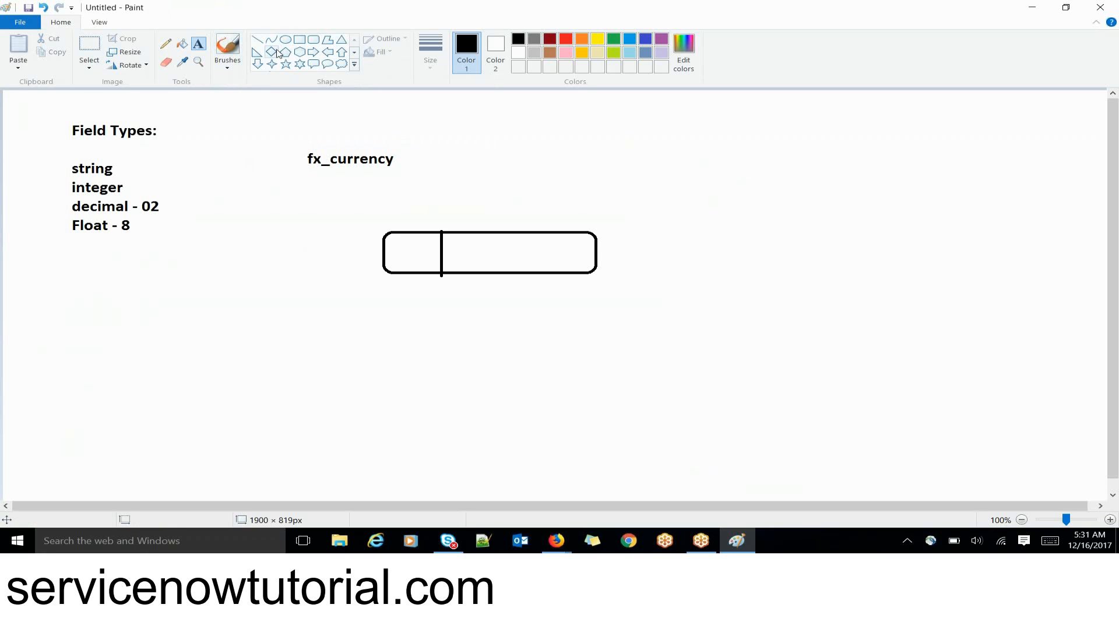
key(alt+F4)
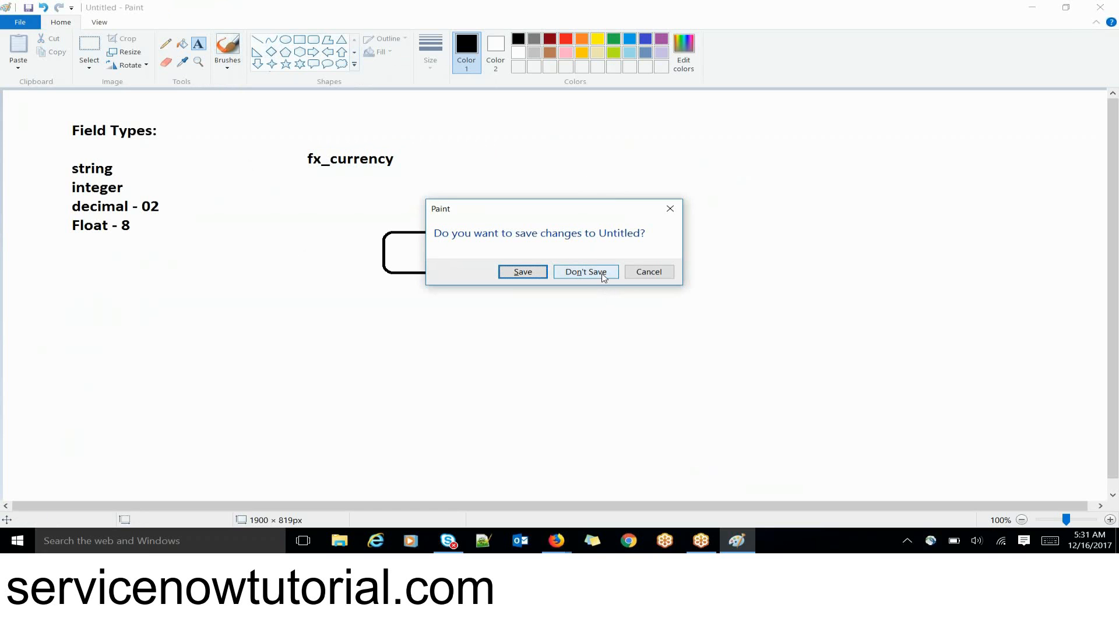
click(602, 277)
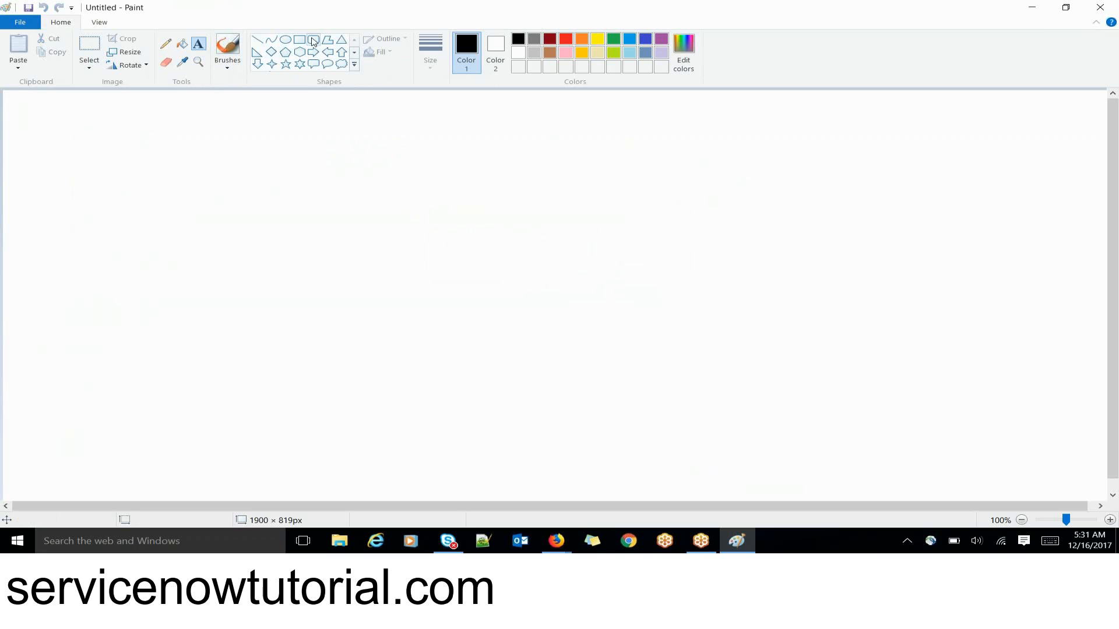
Draw three rectangles side by side, about 207 × 260, 194 × 297 and 184 × 333 px.
click(298, 40)
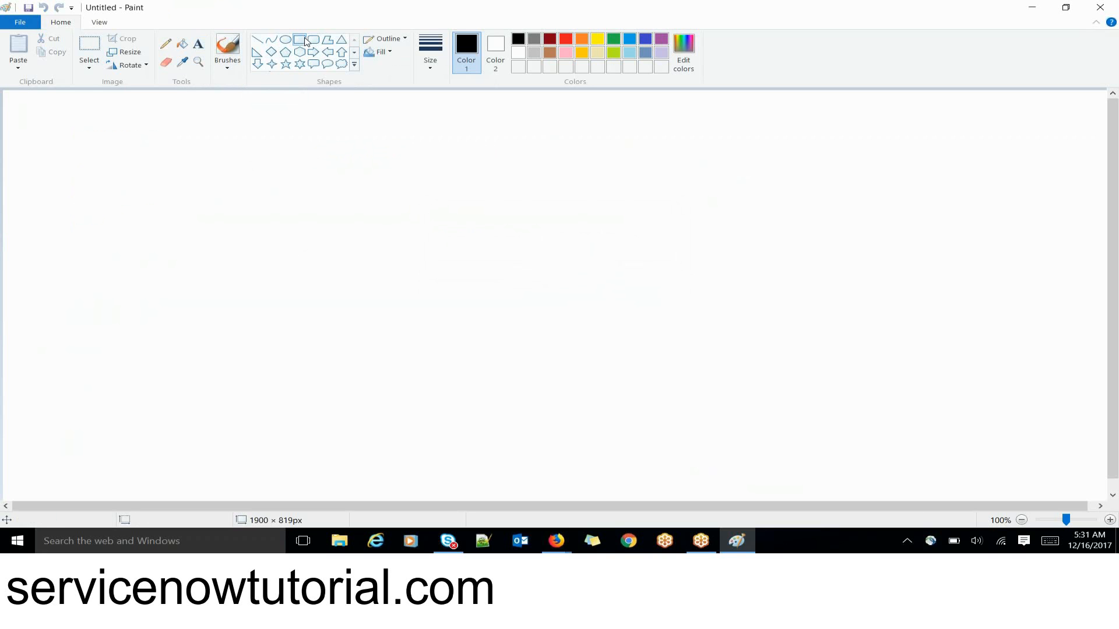
drag(82, 124, 203, 257)
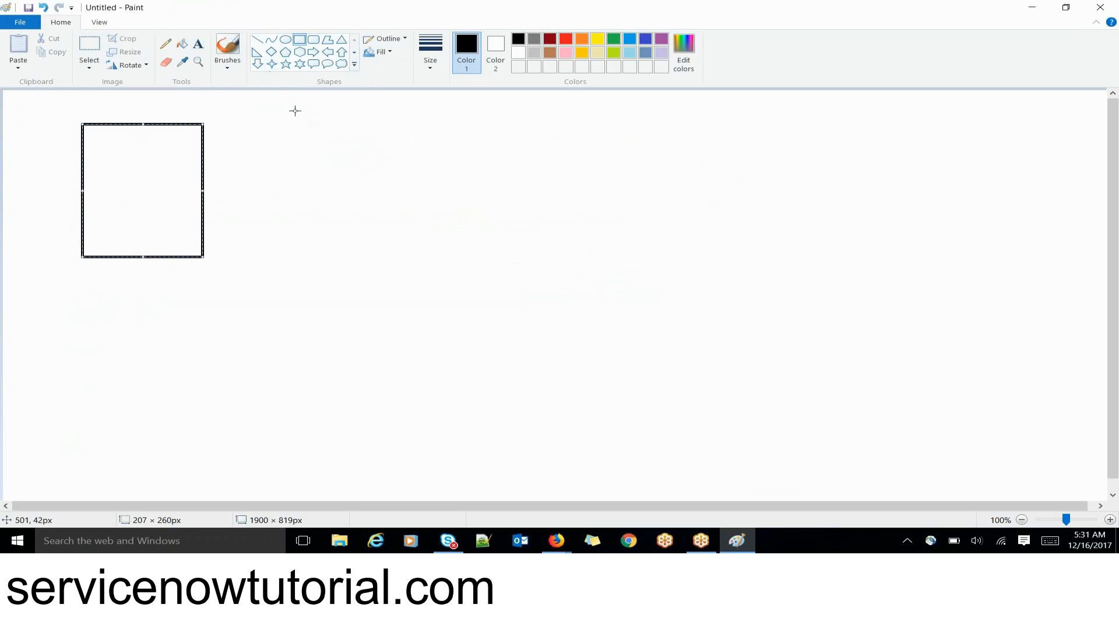
drag(295, 109, 407, 261)
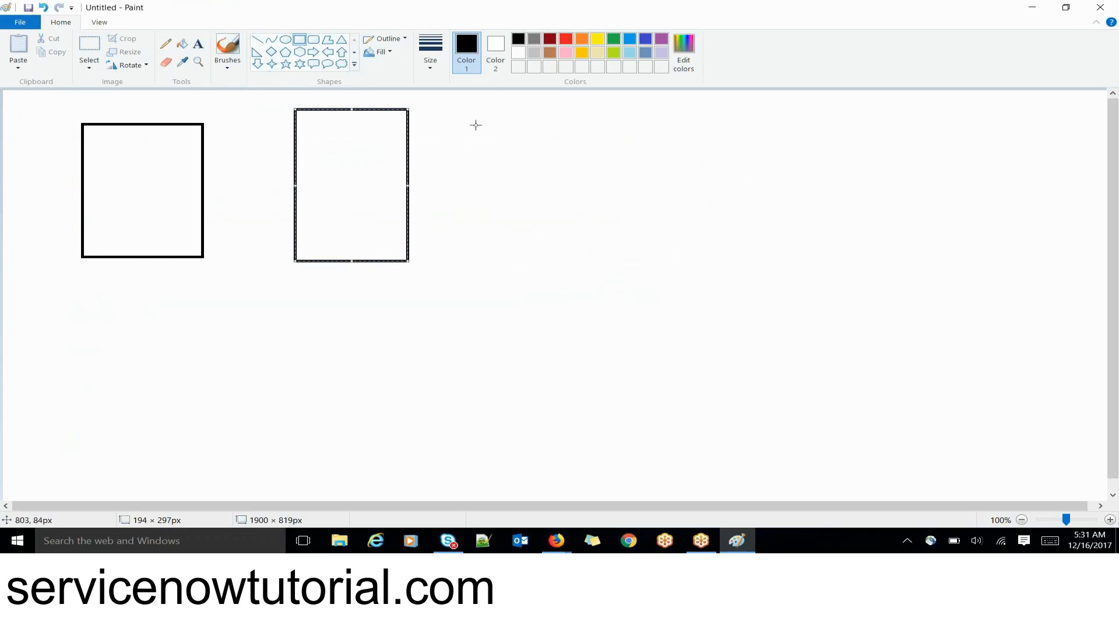
drag(484, 102, 592, 272)
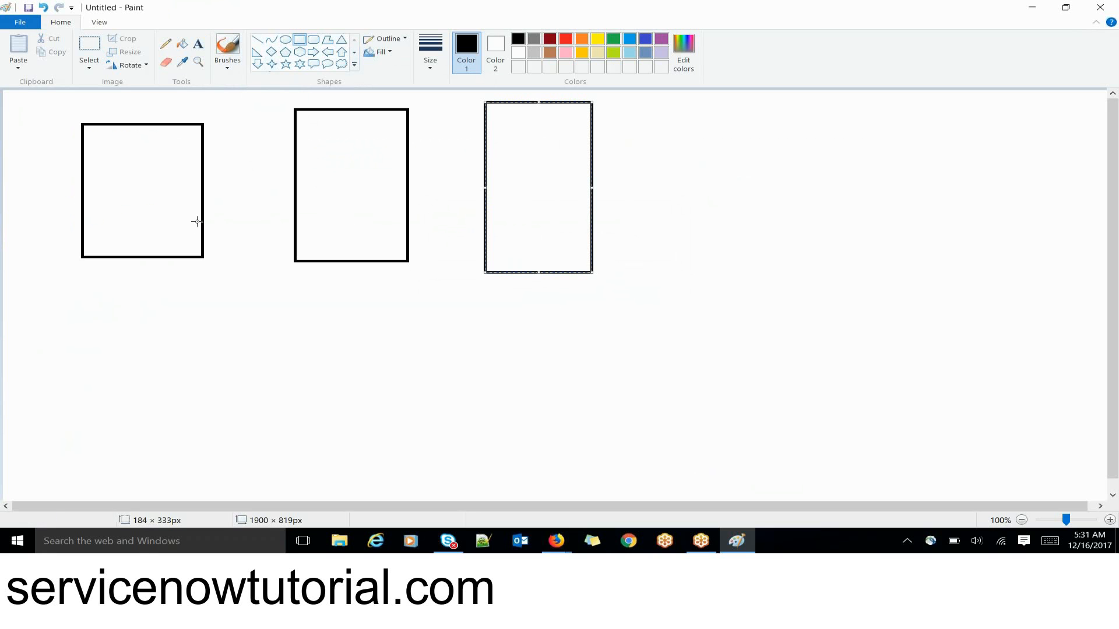
Label the first rectangle "user" below and "sys_user" inside, and add "incident" below the second rectangle.
click(198, 43)
click(78, 279)
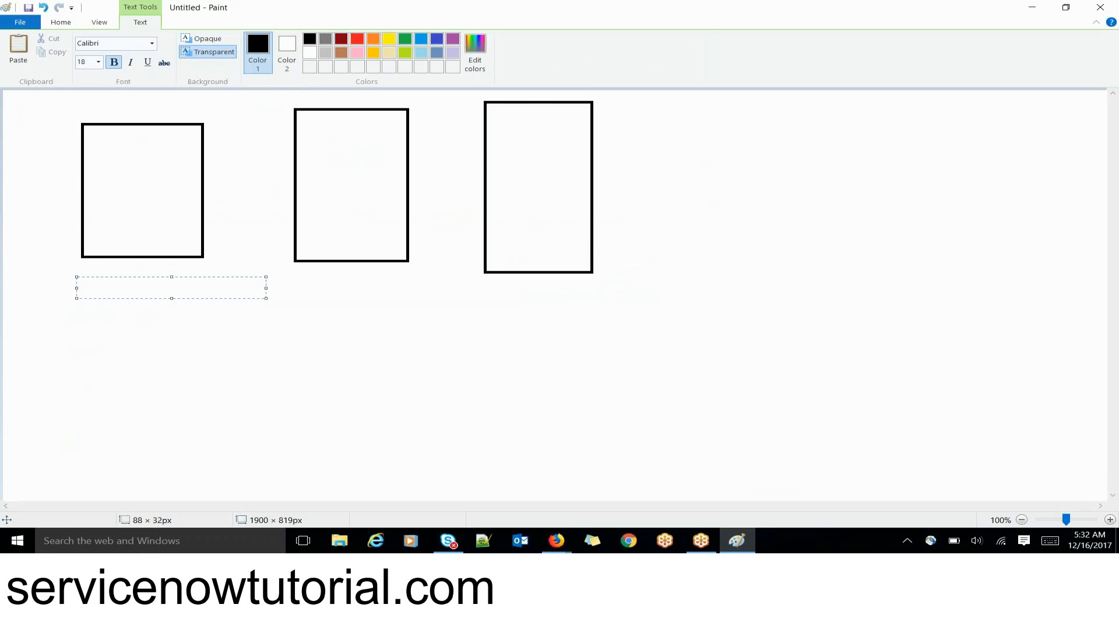
text(user)
click(87, 170)
text(sys_)
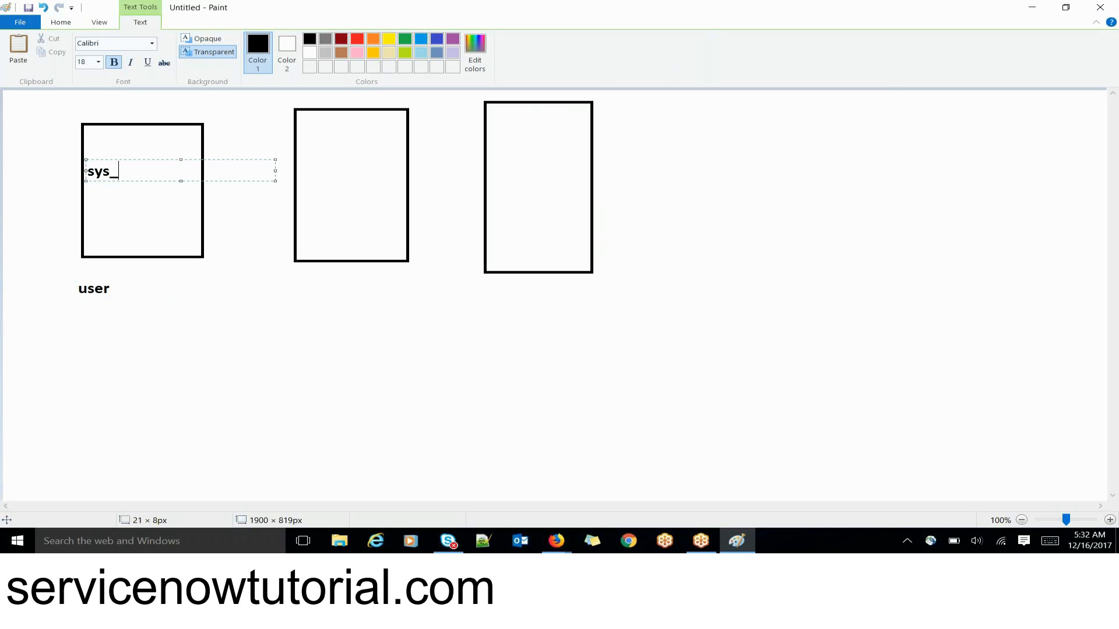
text(user)
click(303, 267)
text(incident)
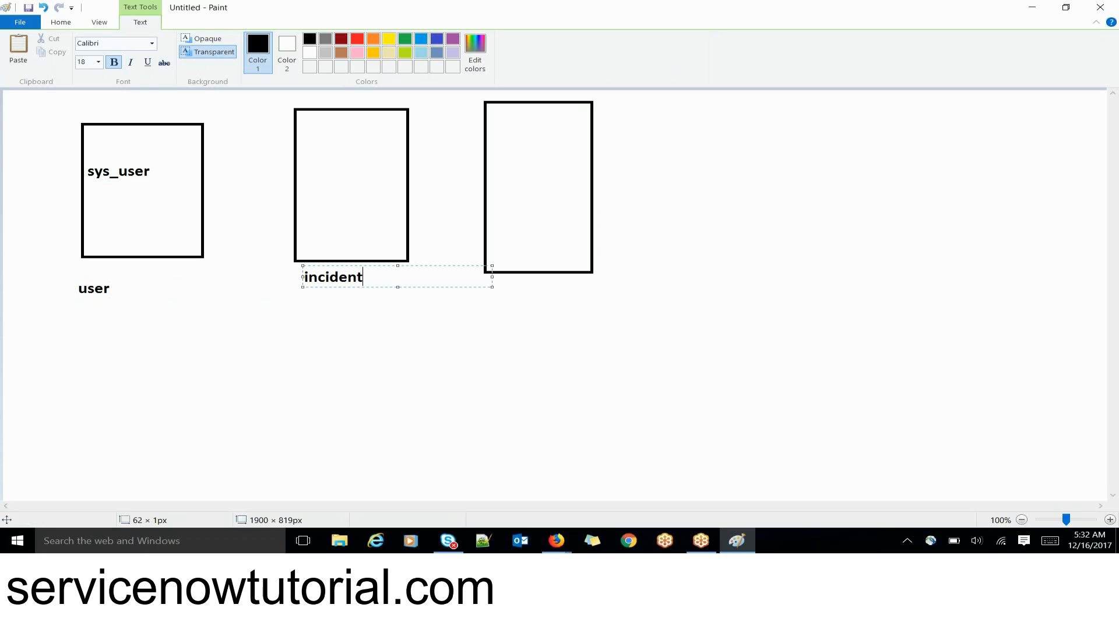
click(410, 330)
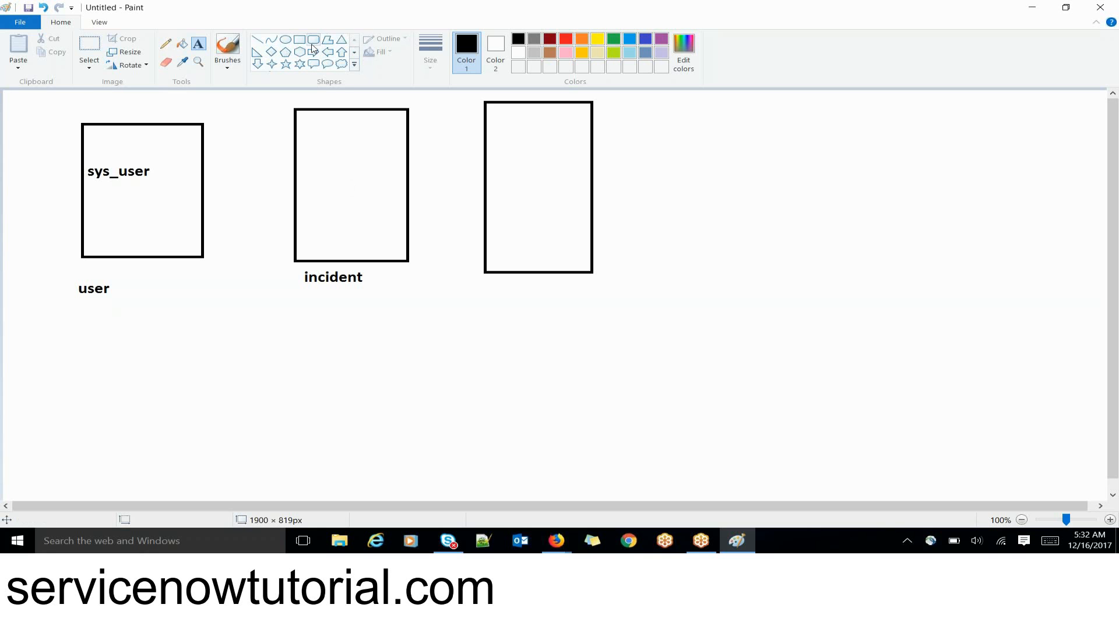
Draw two rounded rectangles beyond the third rectangle, about 105 × 264 px and, higher up, about 97 × 168 px.
click(313, 41)
drag(694, 256, 755, 393)
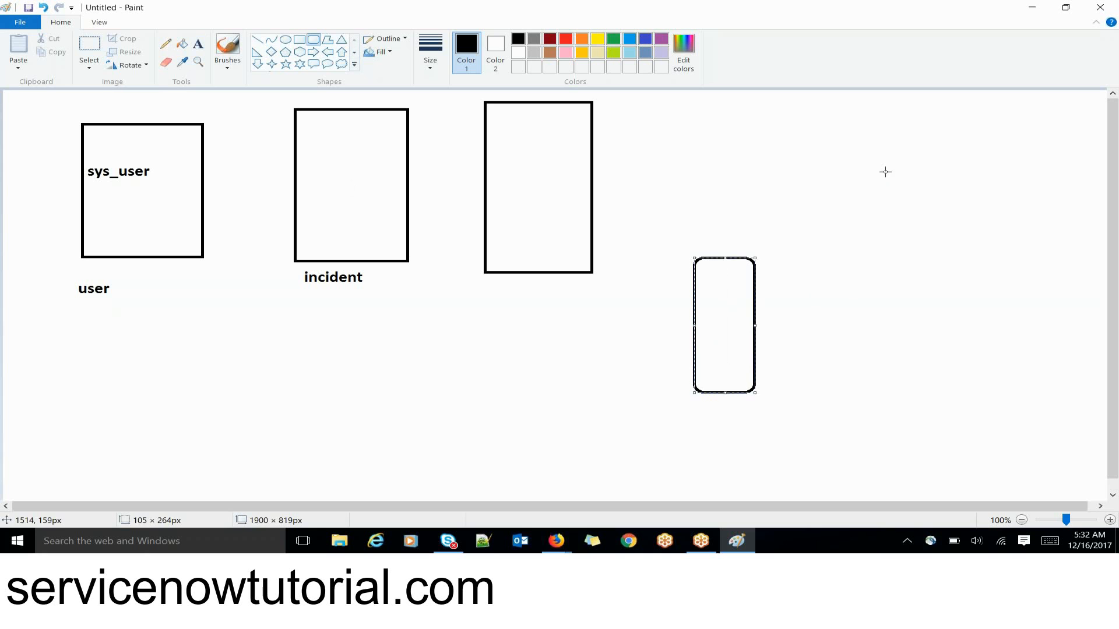
drag(885, 172, 942, 257)
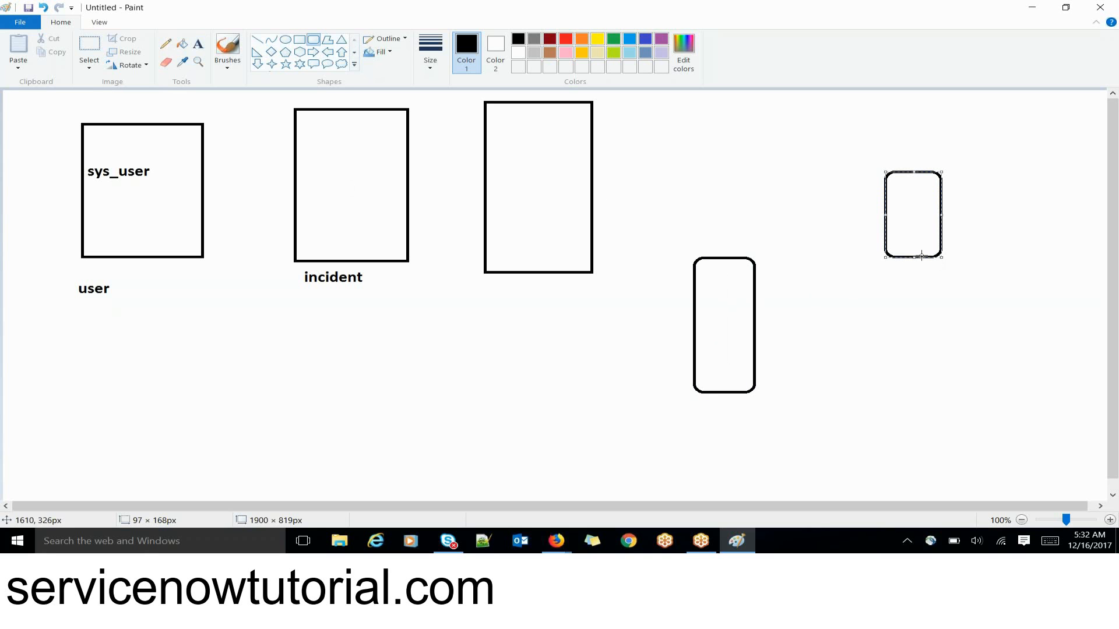
Connect the two rounded rectangles with a diagonal straight line spanning about 283 × 165 px.
click(259, 39)
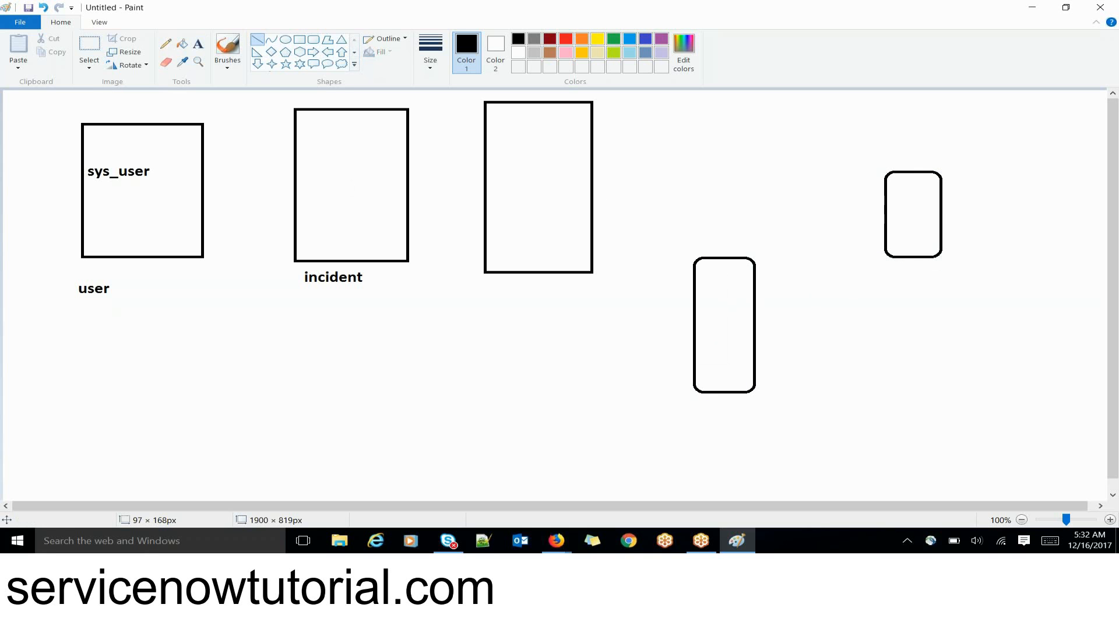
mouse_move(733, 283)
mouse_down()
mouse_move(842, 215)
mouse_move(899, 199)
mouse_up()
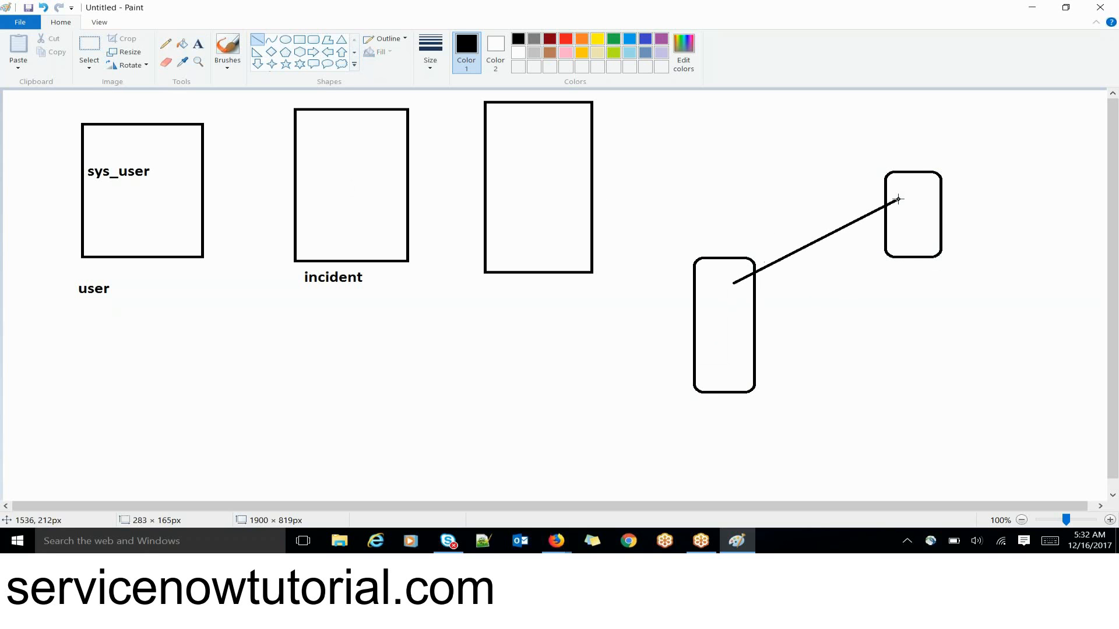
click(734, 299)
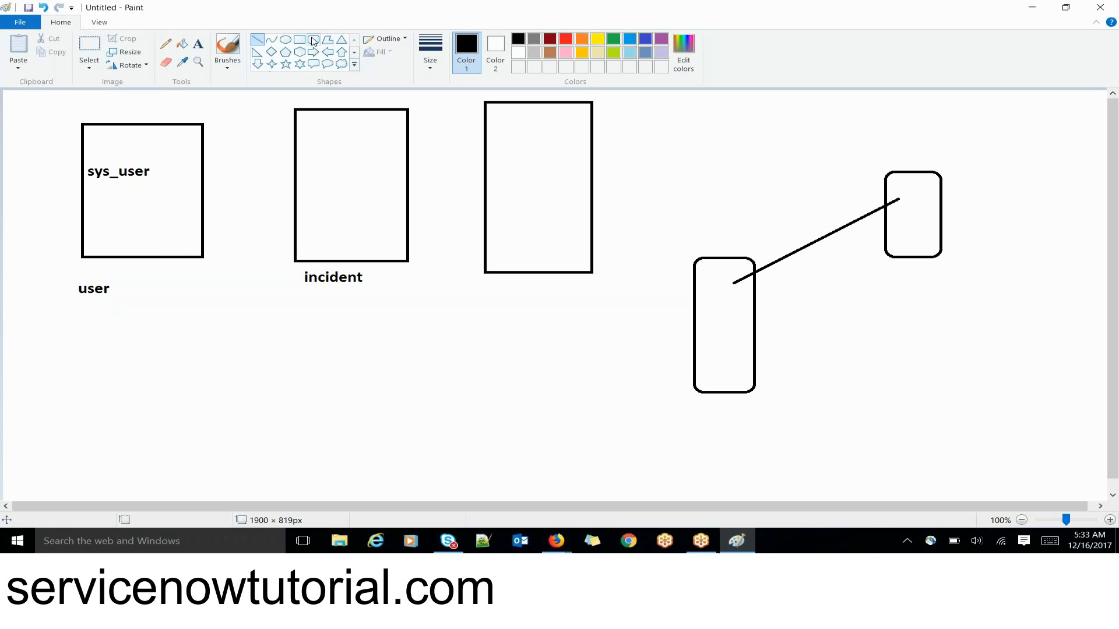
Draw a rounded rectangle about 235 × 208 px below the two connected ones and label it "username:" inside.
click(314, 39)
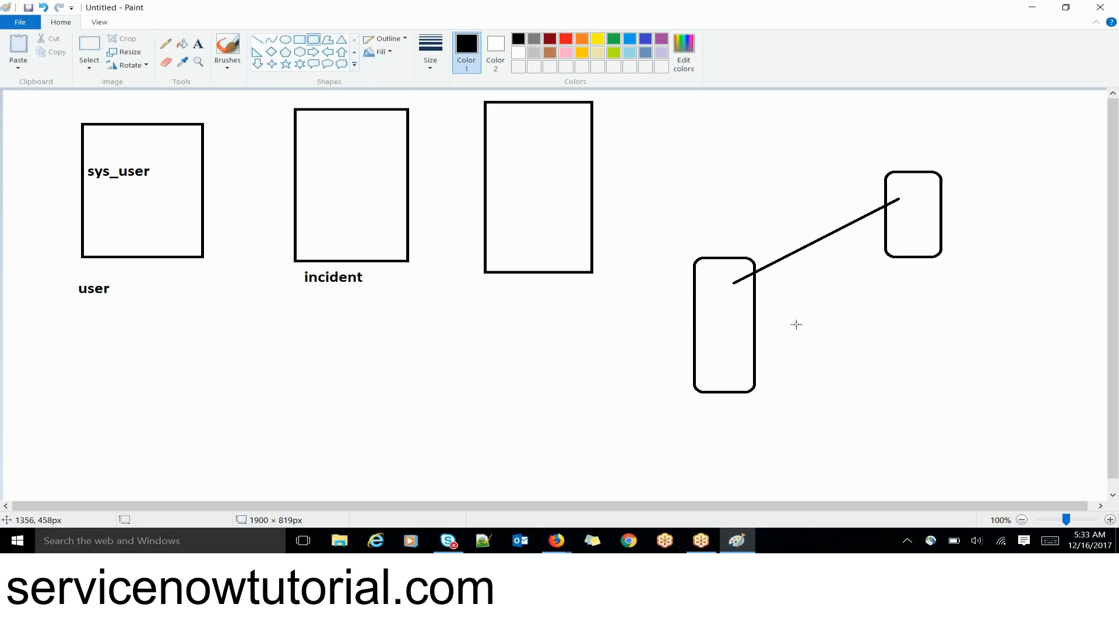
drag(789, 310, 926, 418)
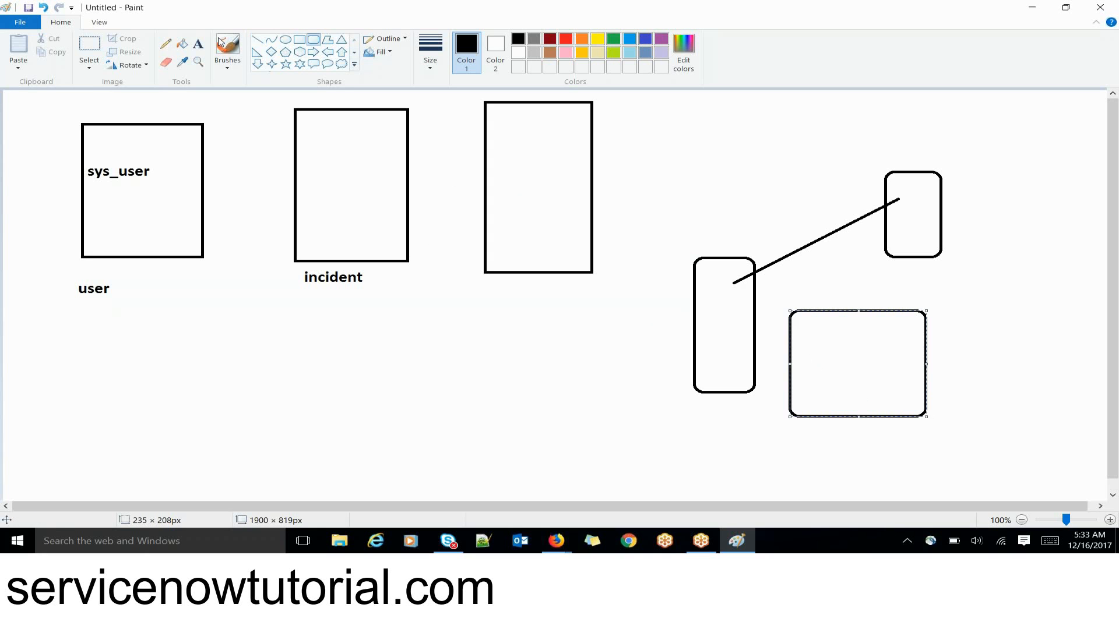
click(198, 44)
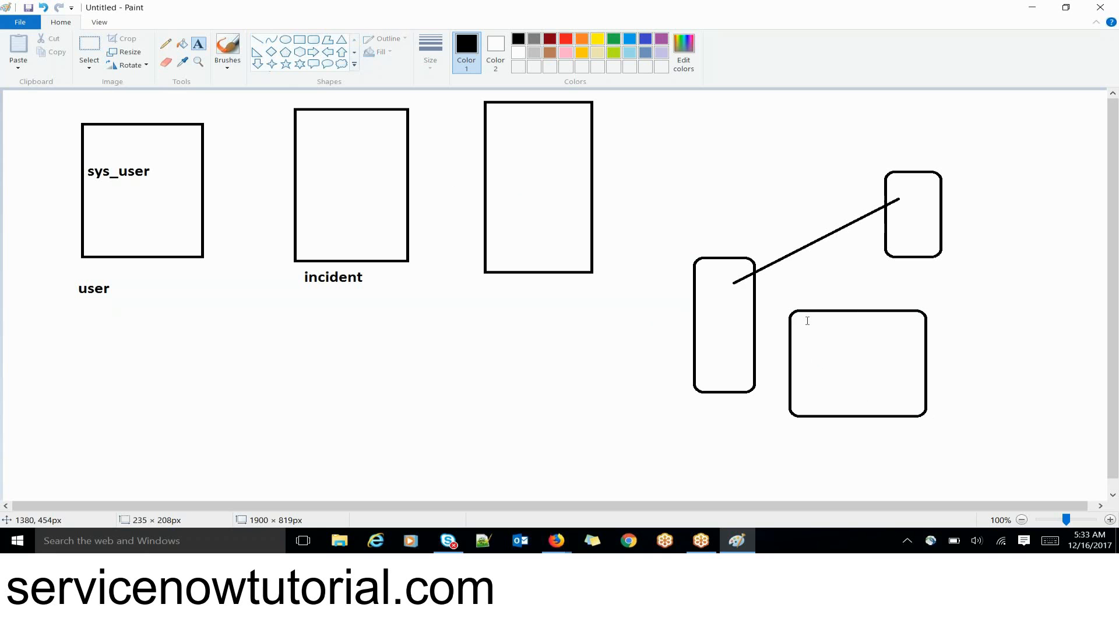
click(804, 321)
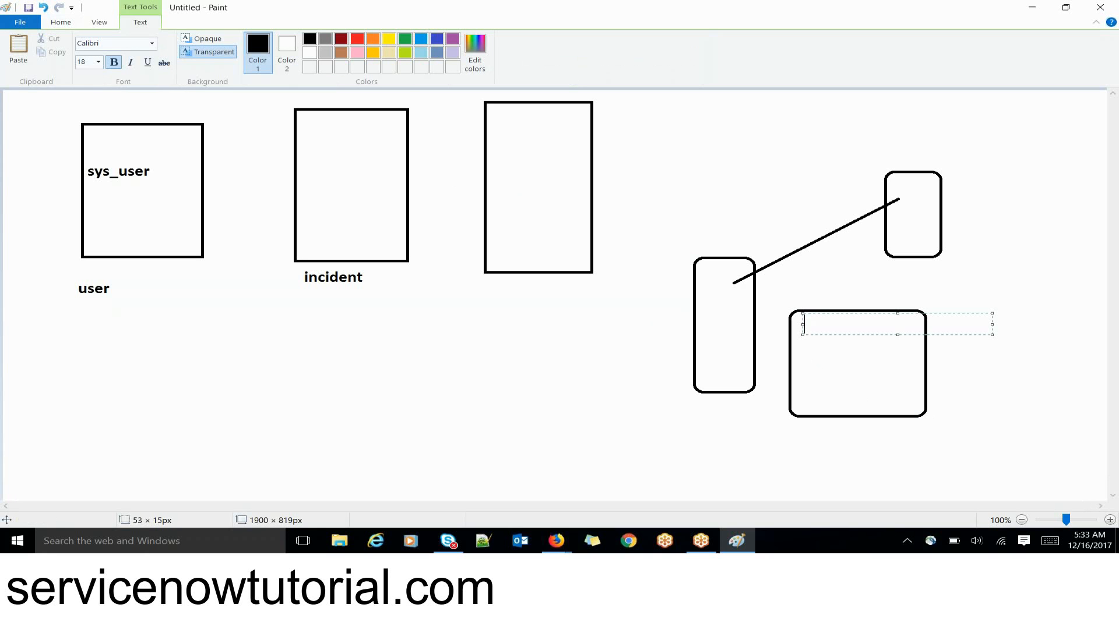
text(username:)
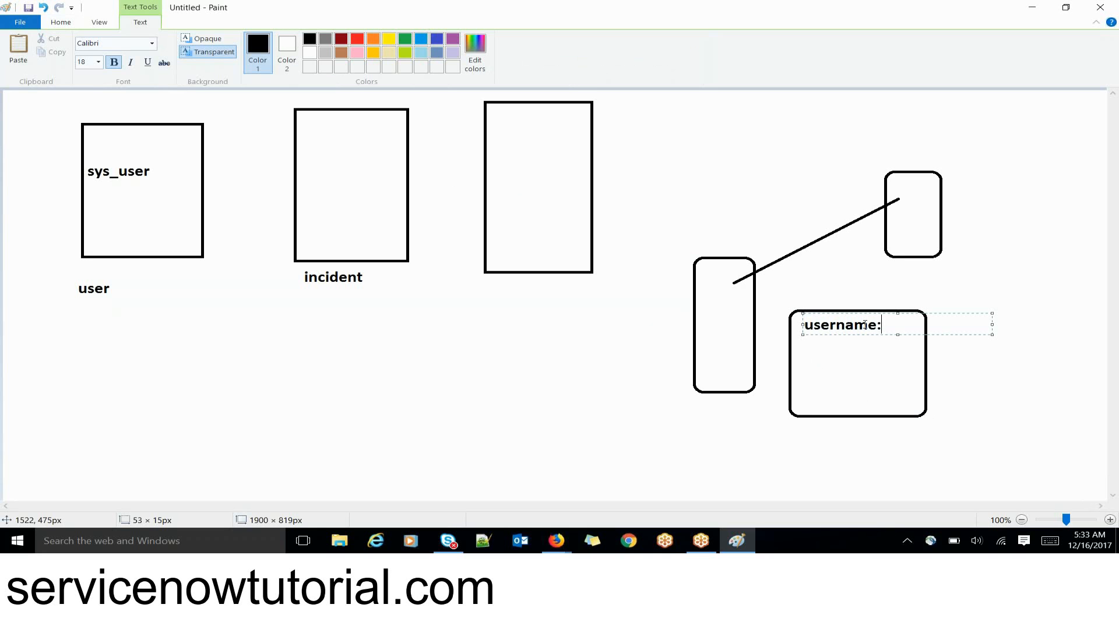
key(ctrl+a)
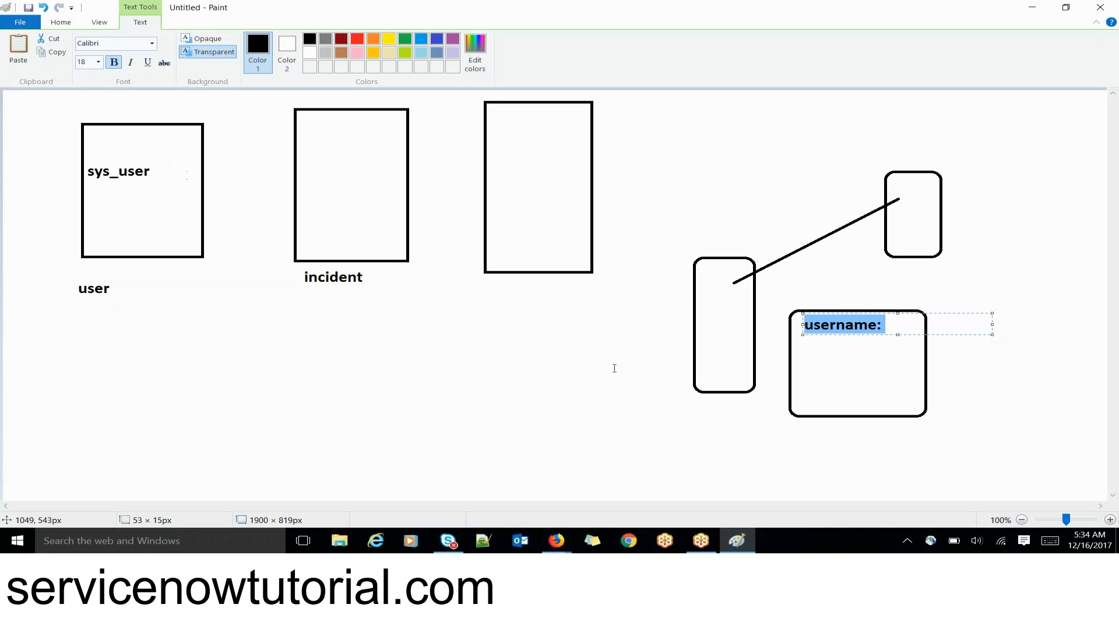
click(891, 326)
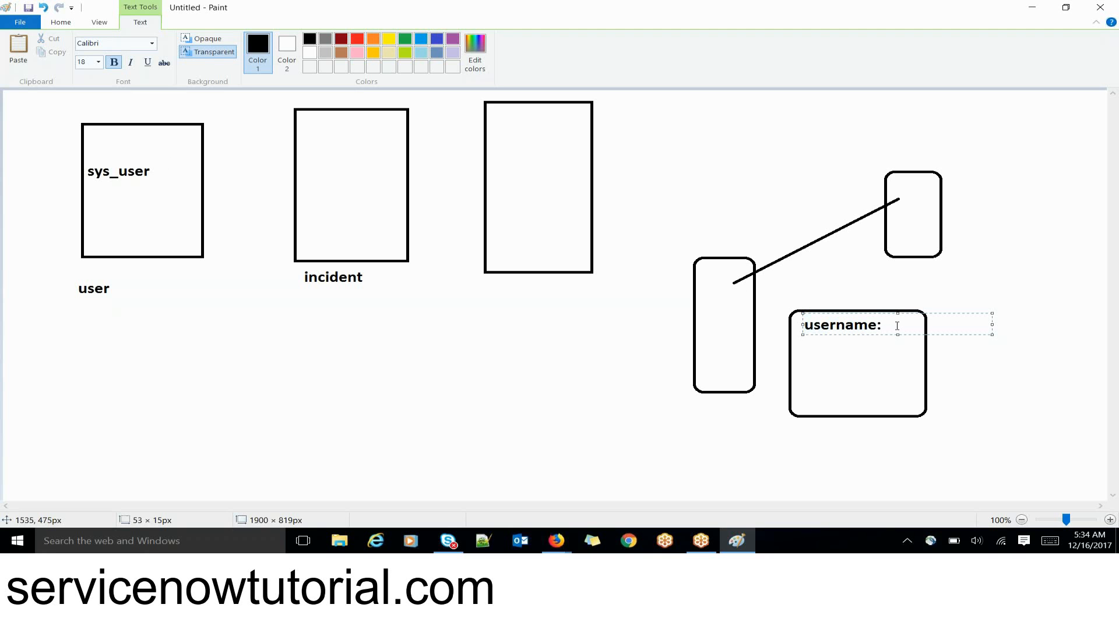
Connect the username box to the sys_user rectangle with a straight line spanning about 1116 × 238 px.
click(60, 23)
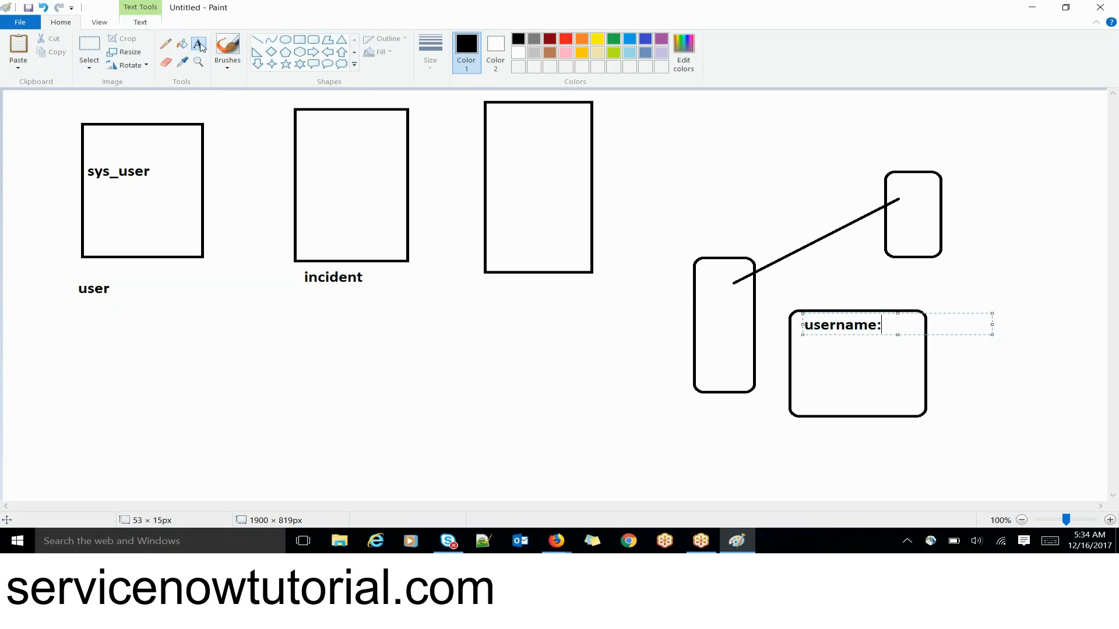
click(256, 41)
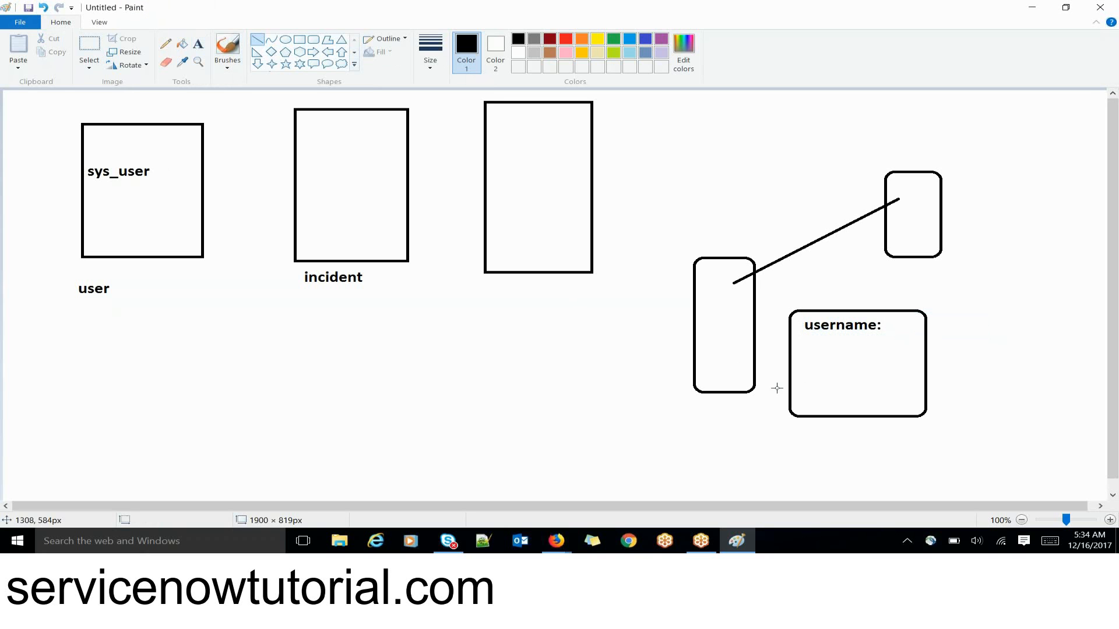
drag(807, 366, 157, 243)
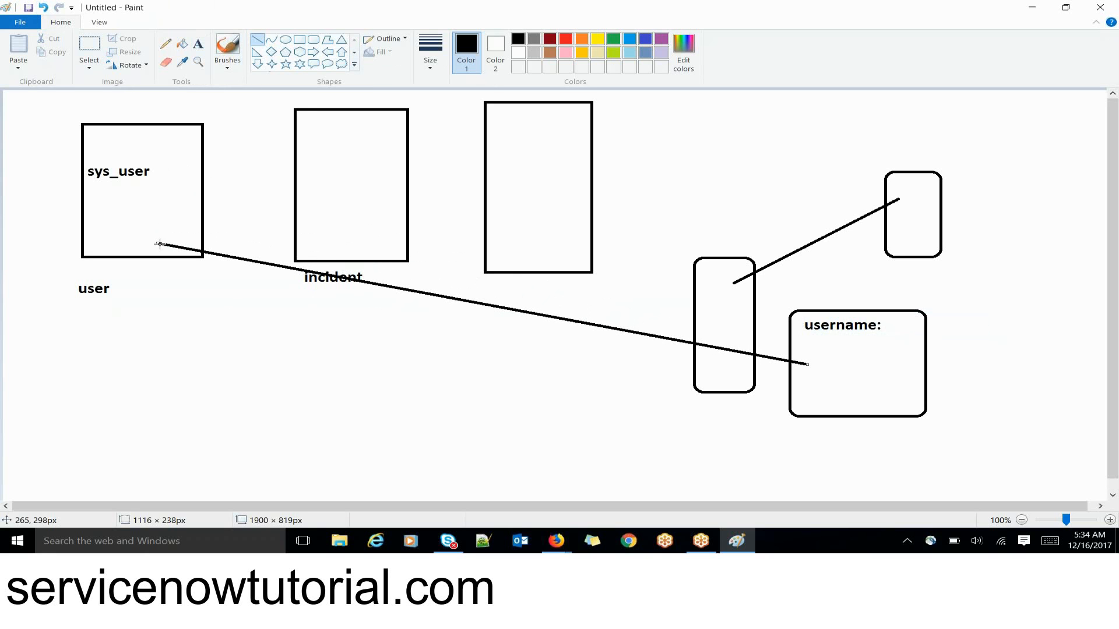
click(274, 349)
Add two spellings of a person's first name on separate lines below the username label and highlight them in turn.
click(204, 43)
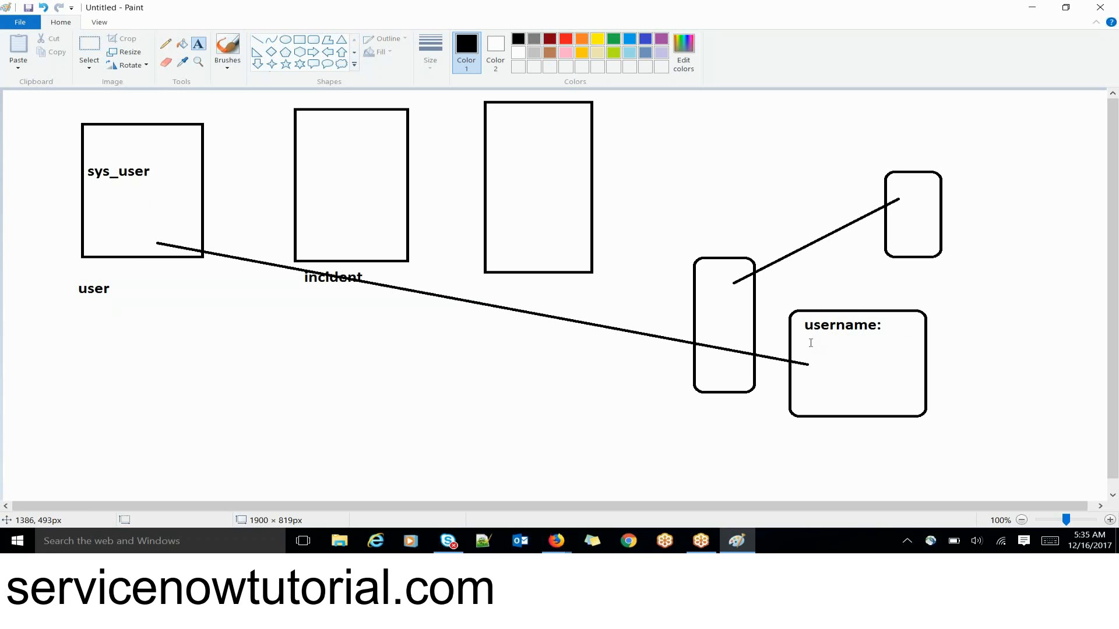
drag(810, 343, 855, 356)
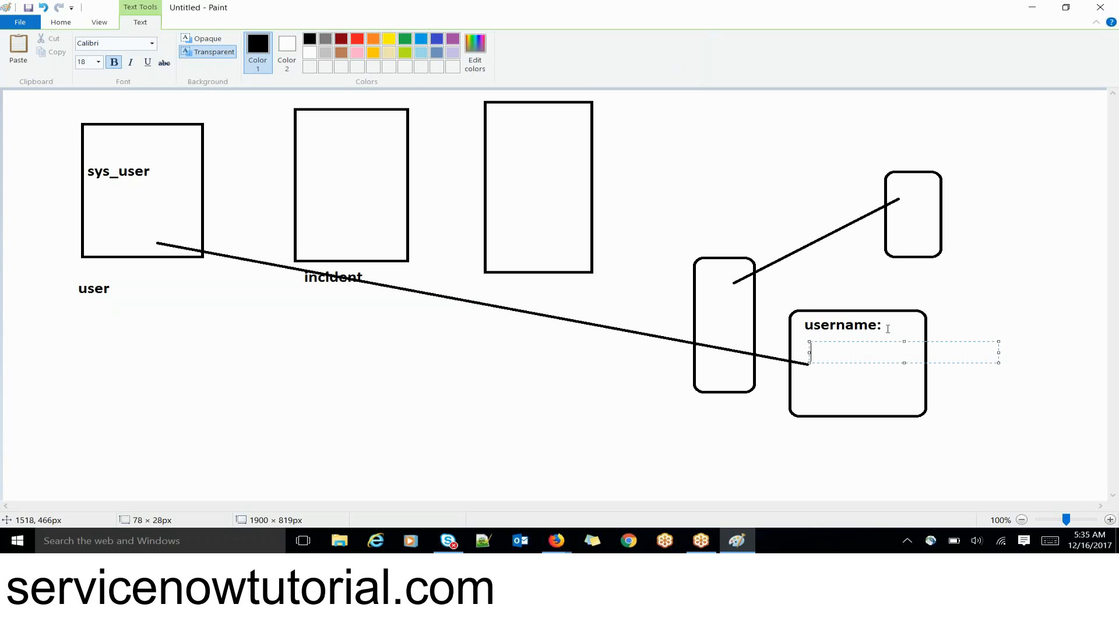
text(lakshmi)
key(Return)
text(lax)
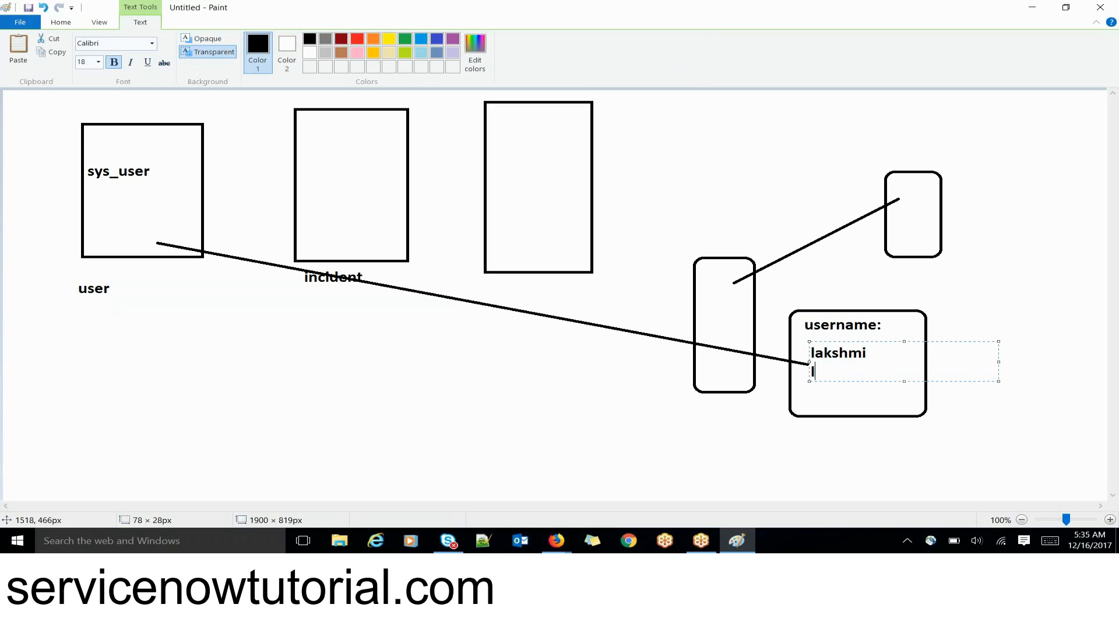
text(i)
drag(835, 374, 810, 373)
double_click(847, 353)
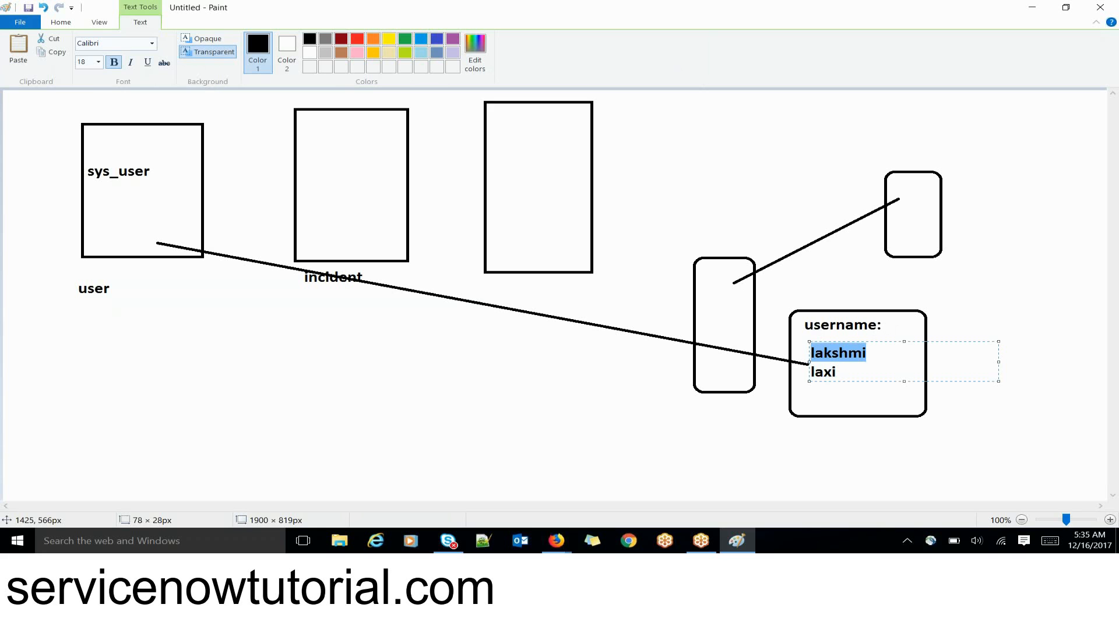
drag(811, 373, 841, 376)
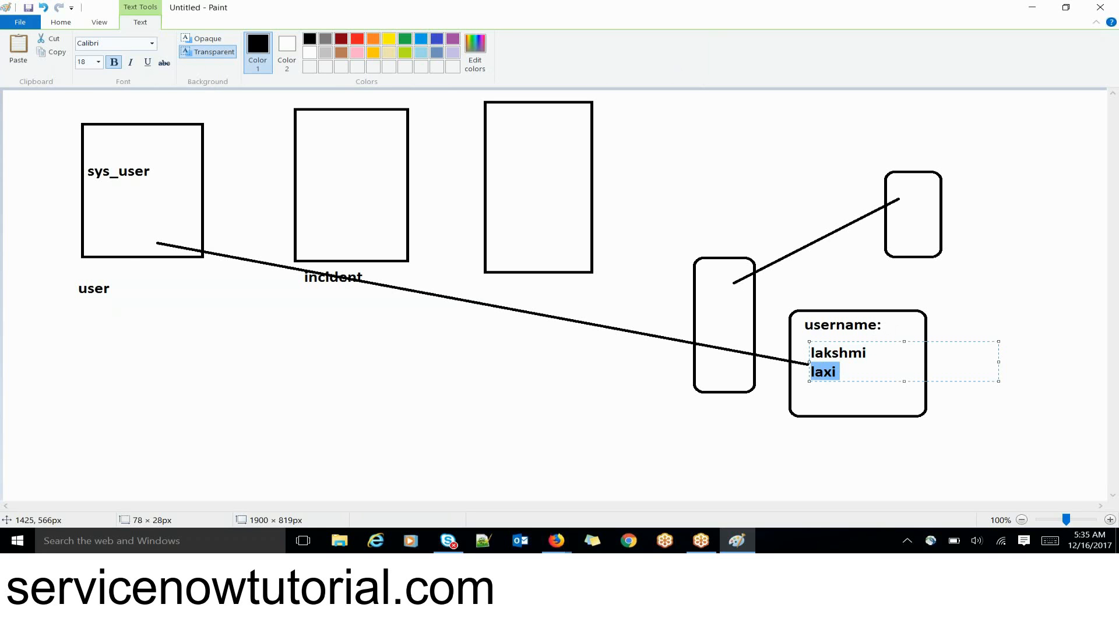
key(Right)
drag(834, 374, 810, 351)
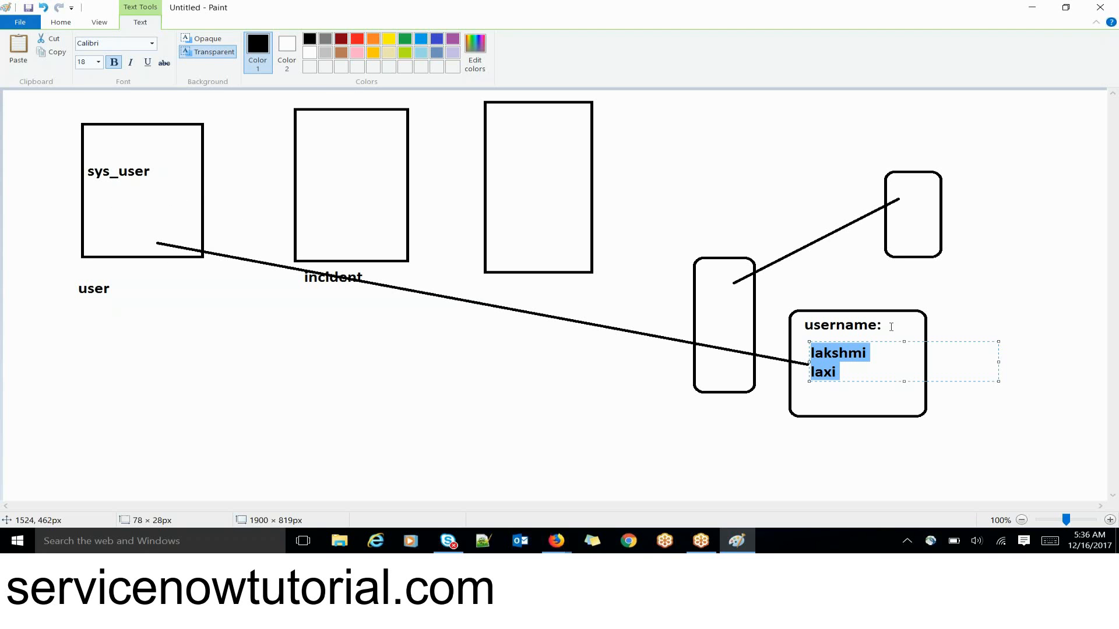
Delete both example names from the text box below the username label.
click(846, 378)
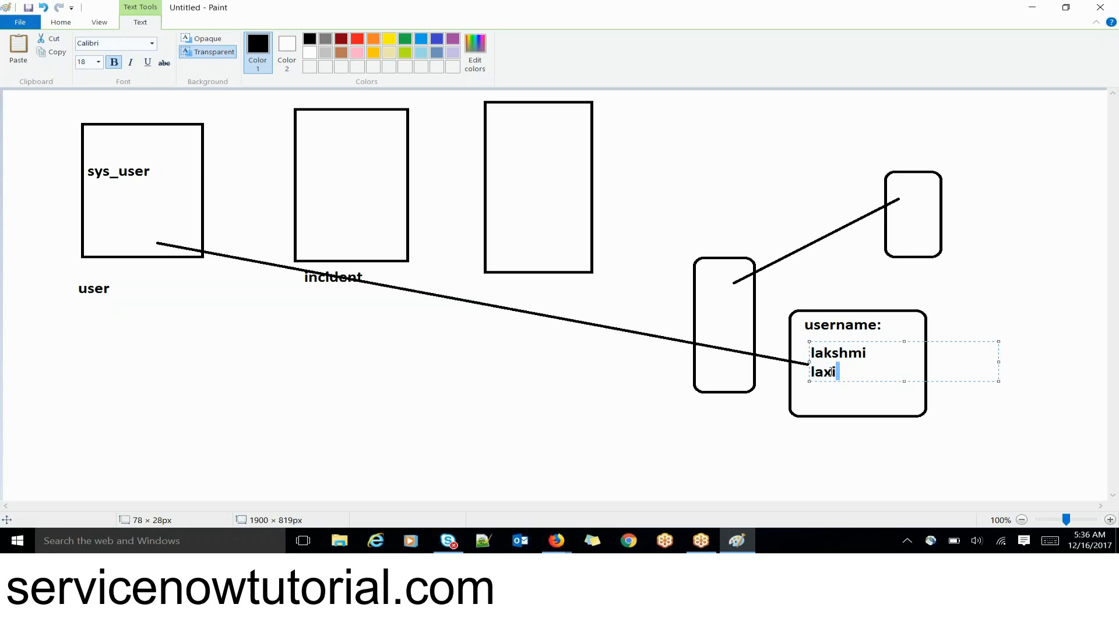
key(shift+Home)
key(BackSpace)
key(BackSpace)
key(BackSpace)
key(BackSpace)
key(BackSpace)
key(BackSpace)
key(BackSpace)
key(BackSpace)
key(BackSpace)
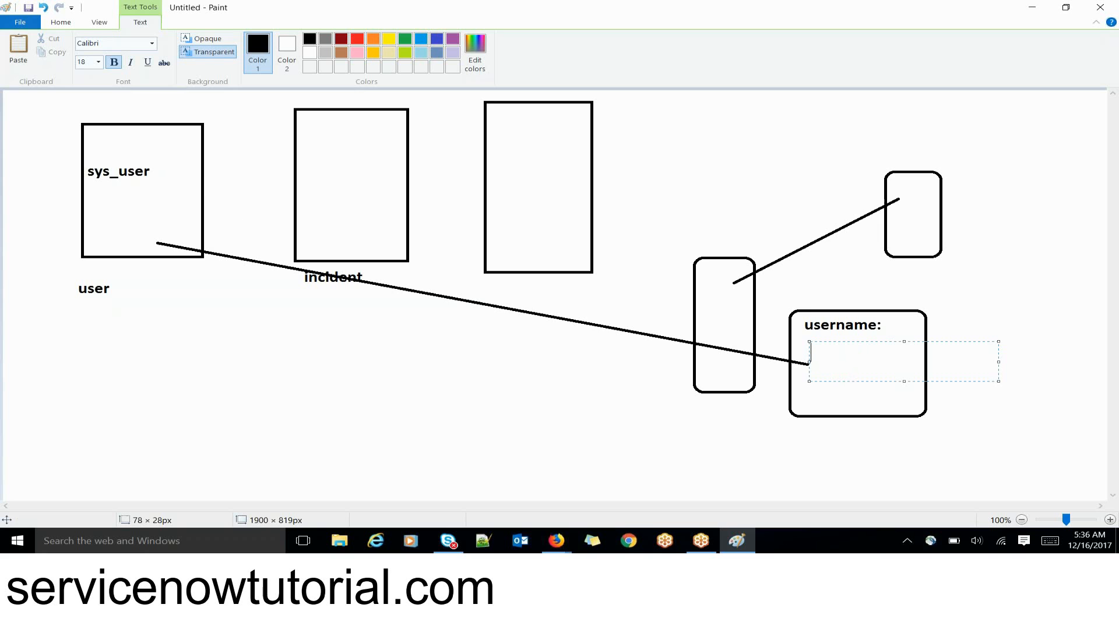
Switch to Firefox, choose Reference as the field type, and bring up the new Dictionary Entry form.
key(alt+Tab)
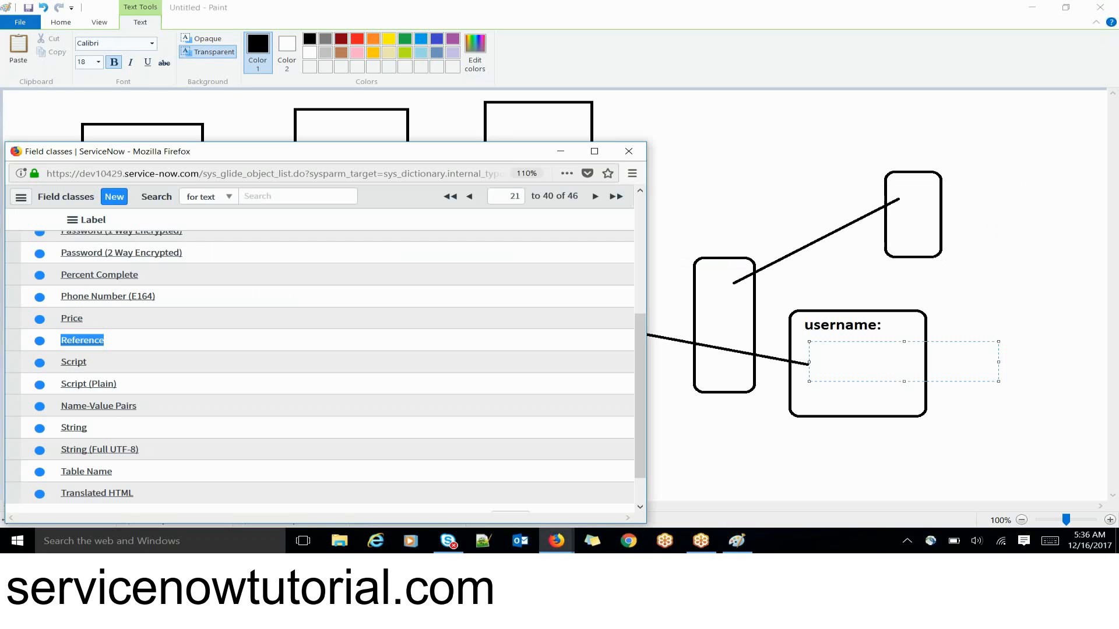
click(102, 340)
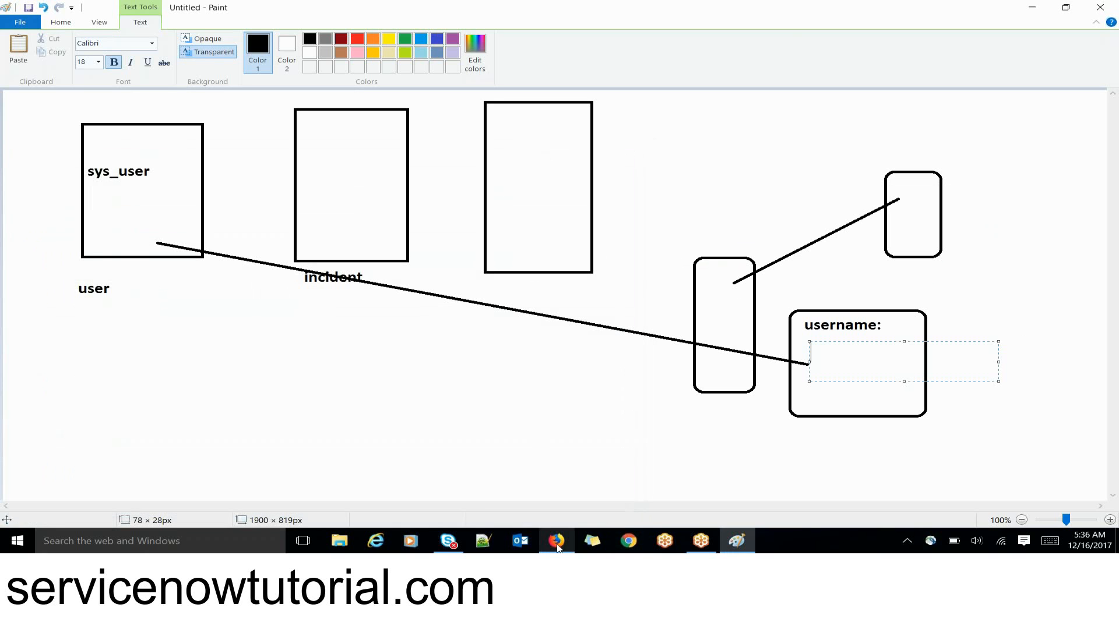
mouse_move(557, 548)
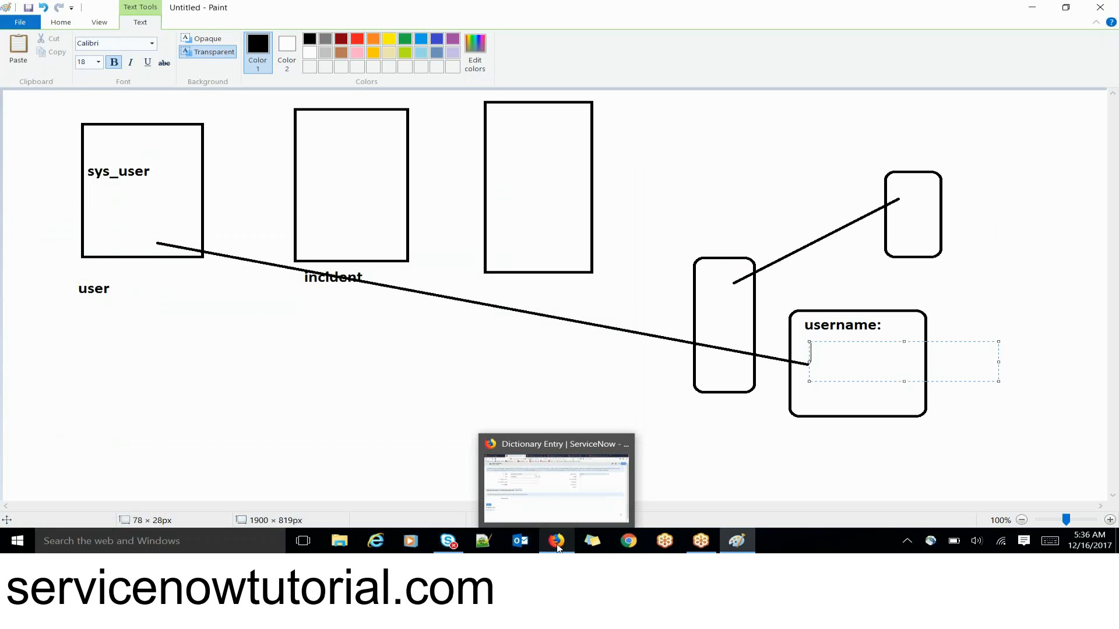
click(549, 483)
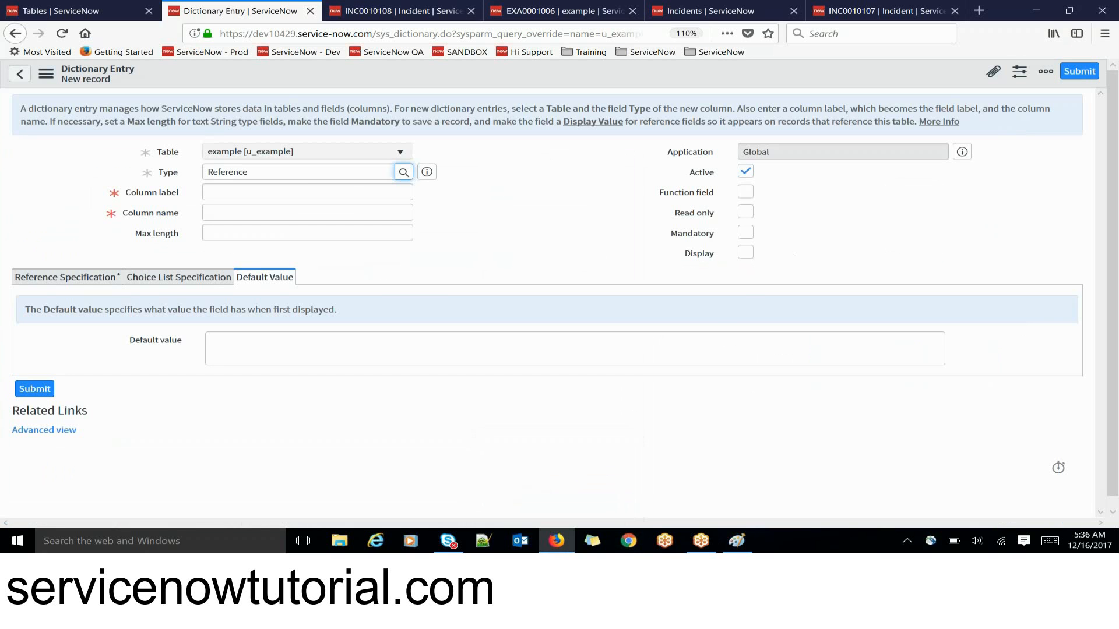
Set the new field's column label to "test reference".
click(256, 193)
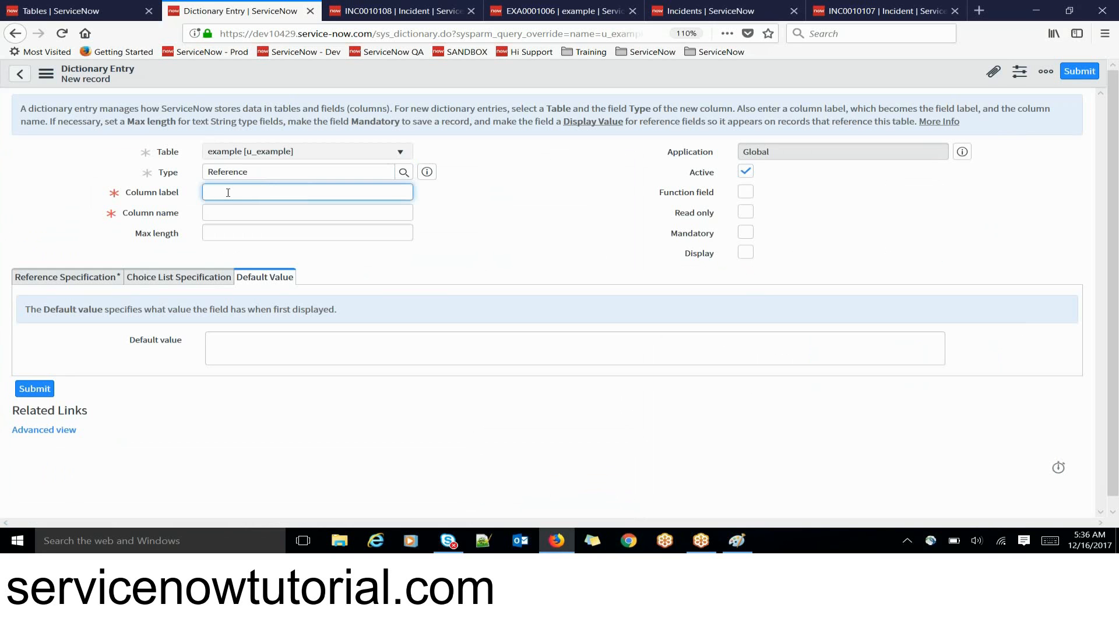
text(t reference)
key(Tab)
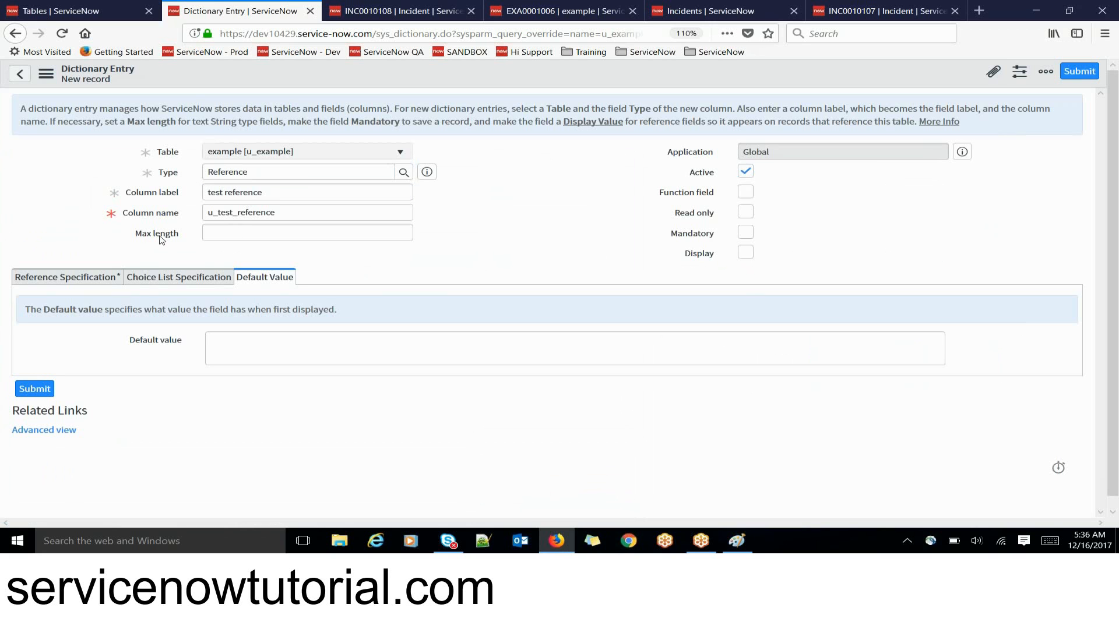
Set the field's reference table to User, finding it by filtering the table names for sys_user.
click(81, 279)
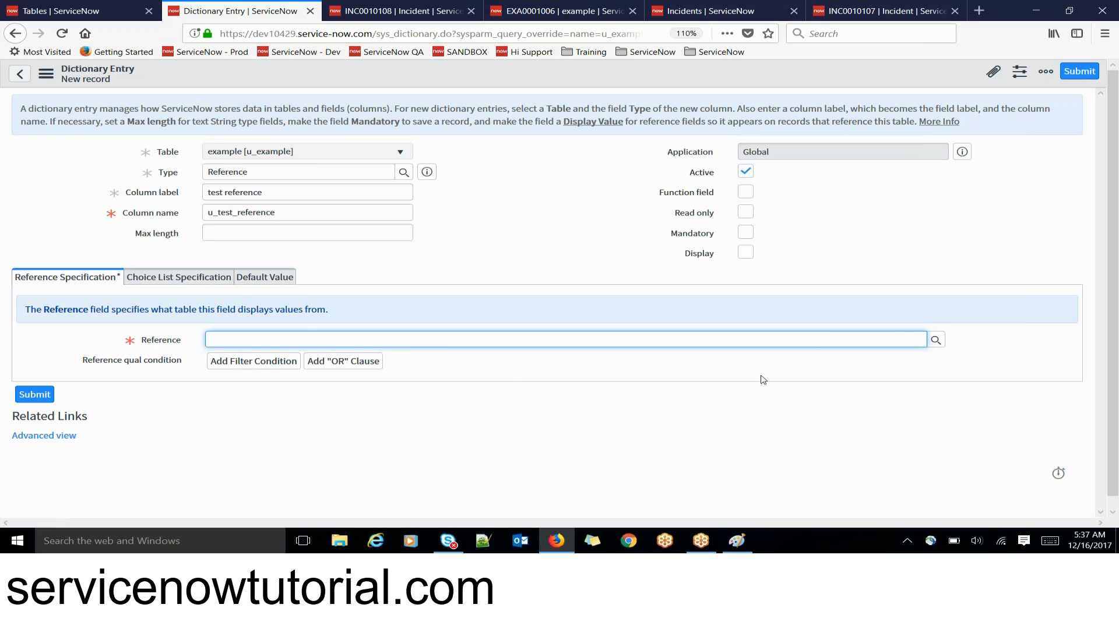
click(936, 339)
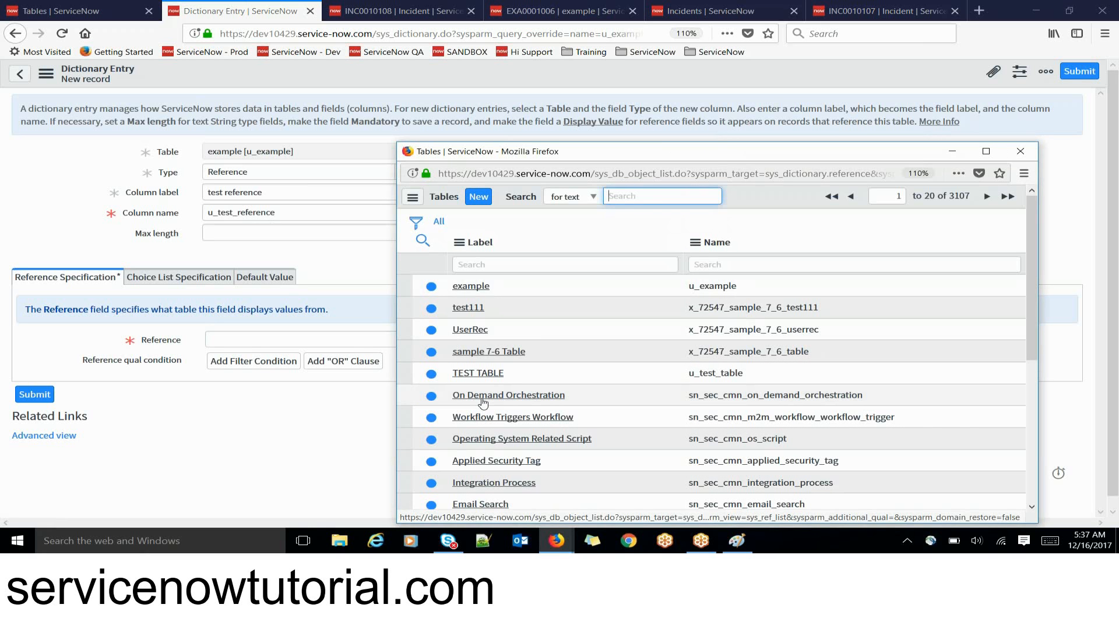
click(475, 268)
text(sys)
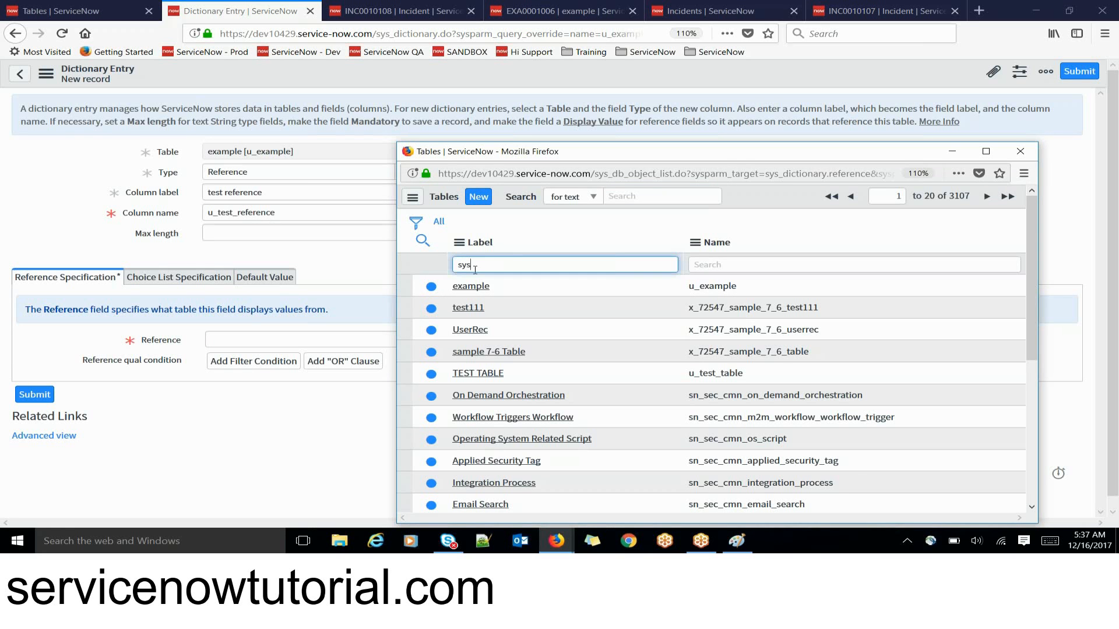
text(_user)
drag(504, 268, 414, 260)
key(ctrl+c)
key(BackSpace)
click(753, 271)
key(ctrl+v)
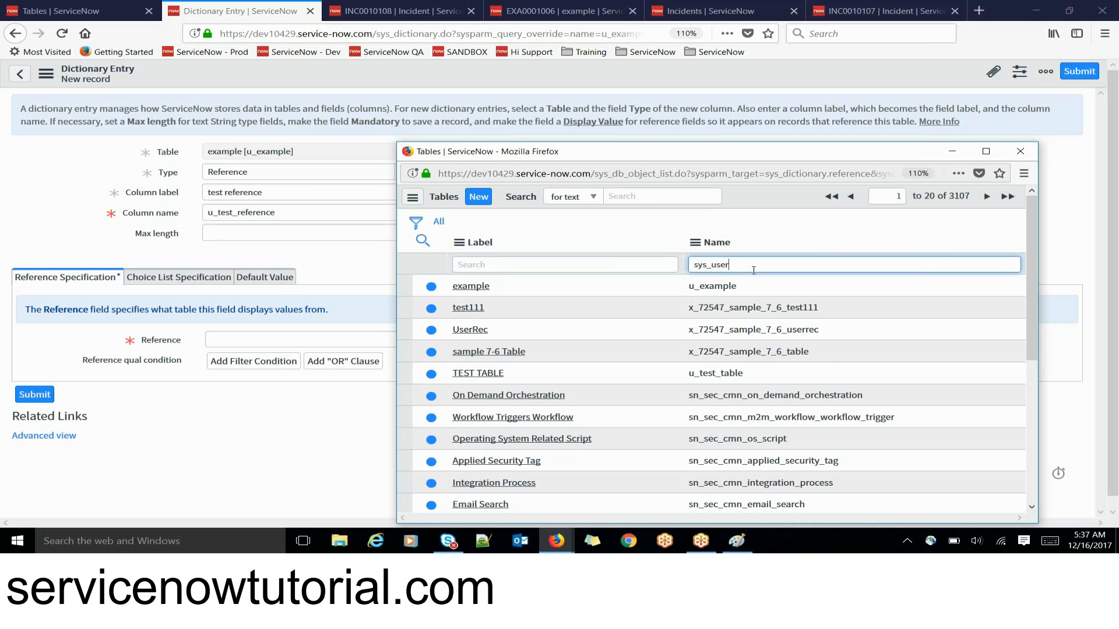
key(Return)
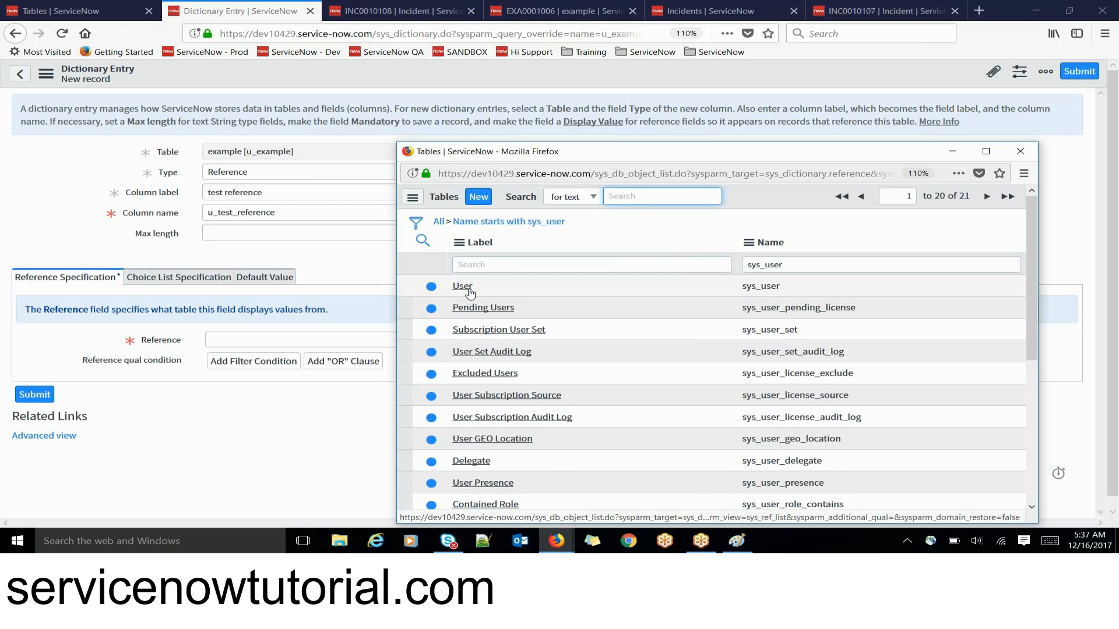
click(462, 286)
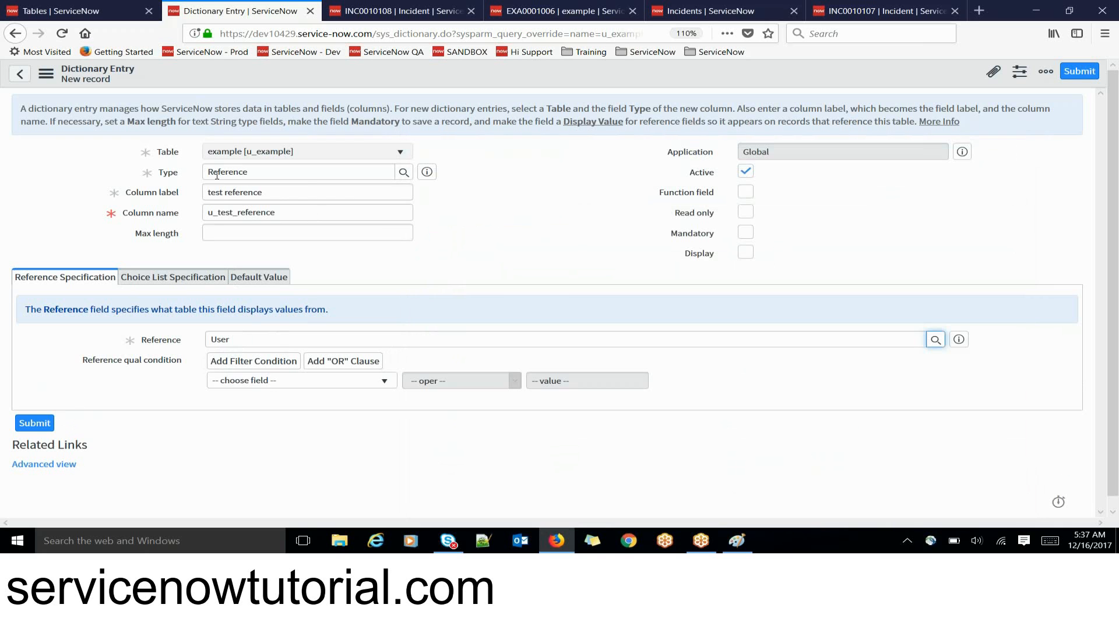
Highlight the User reference value and submit the new dictionary entry.
double_click(234, 339)
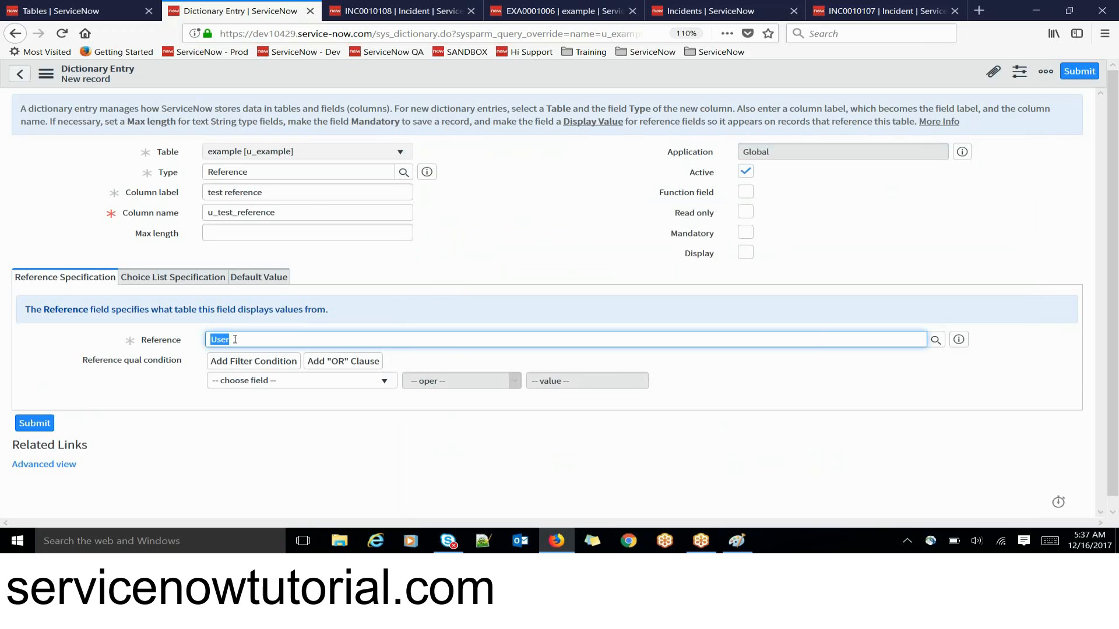
double_click(235, 339)
click(1067, 76)
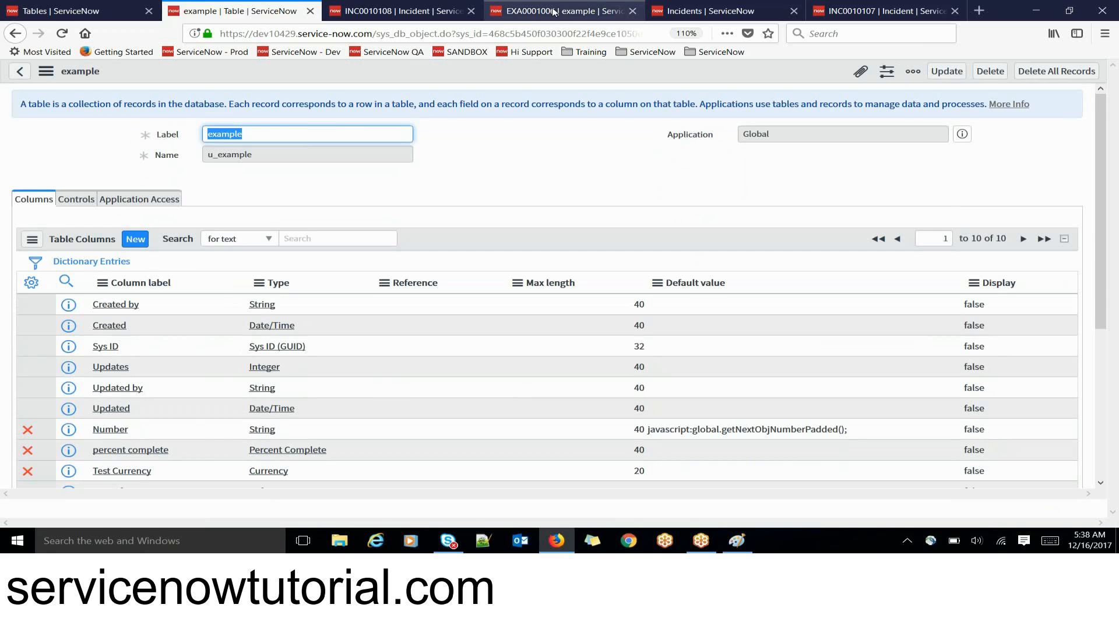
Reload the open example record EXA0001006 and highlight its test reference field label.
click(489, 5)
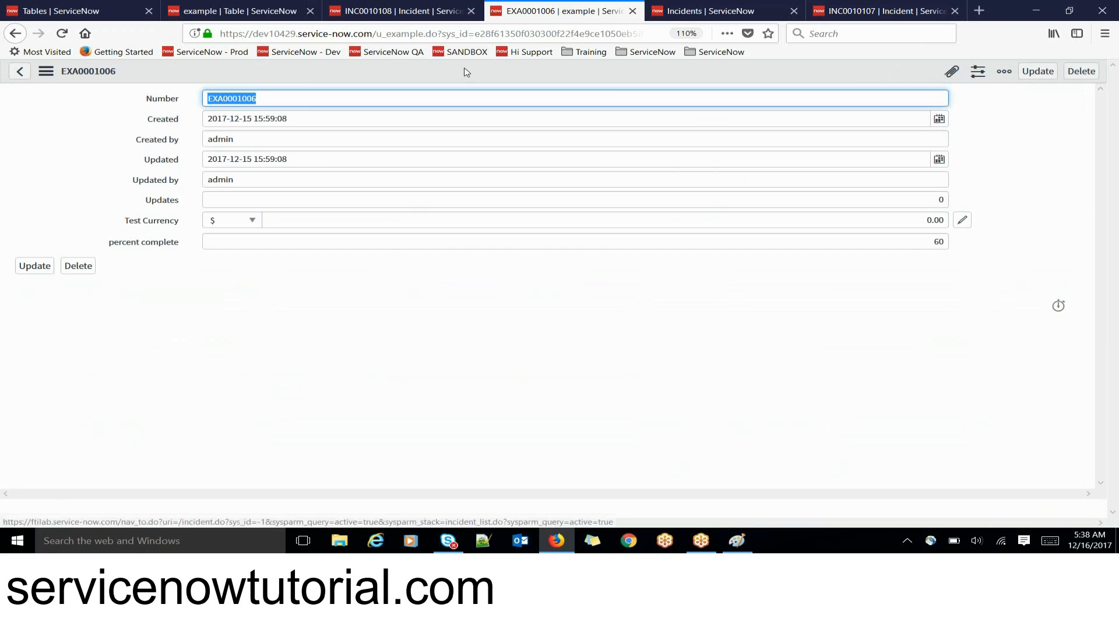
right_click(465, 71)
click(496, 278)
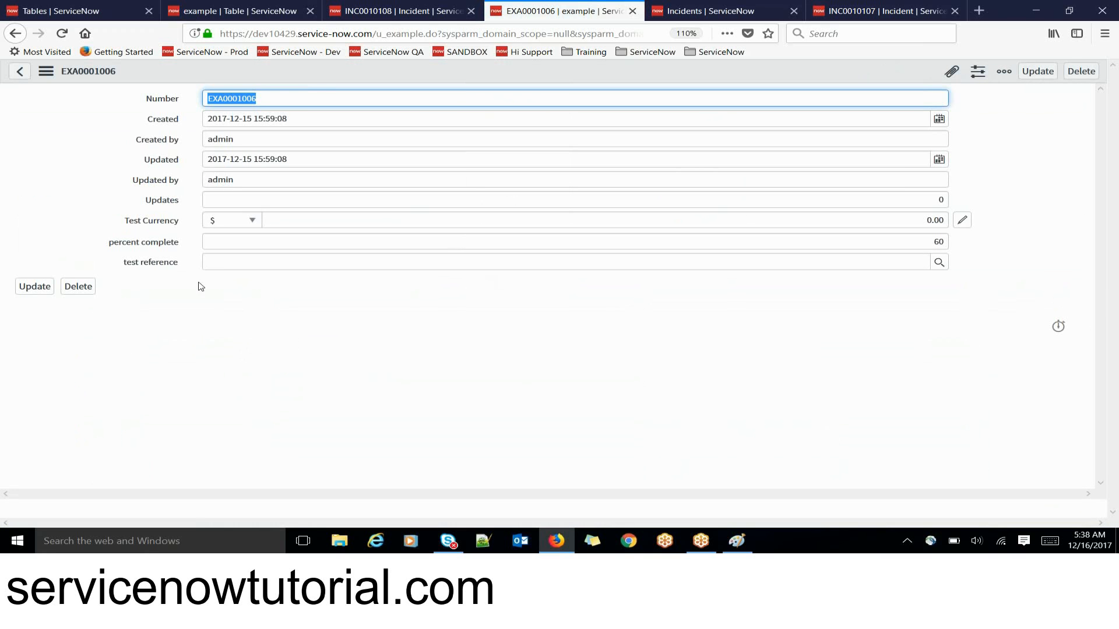
drag(121, 263, 171, 277)
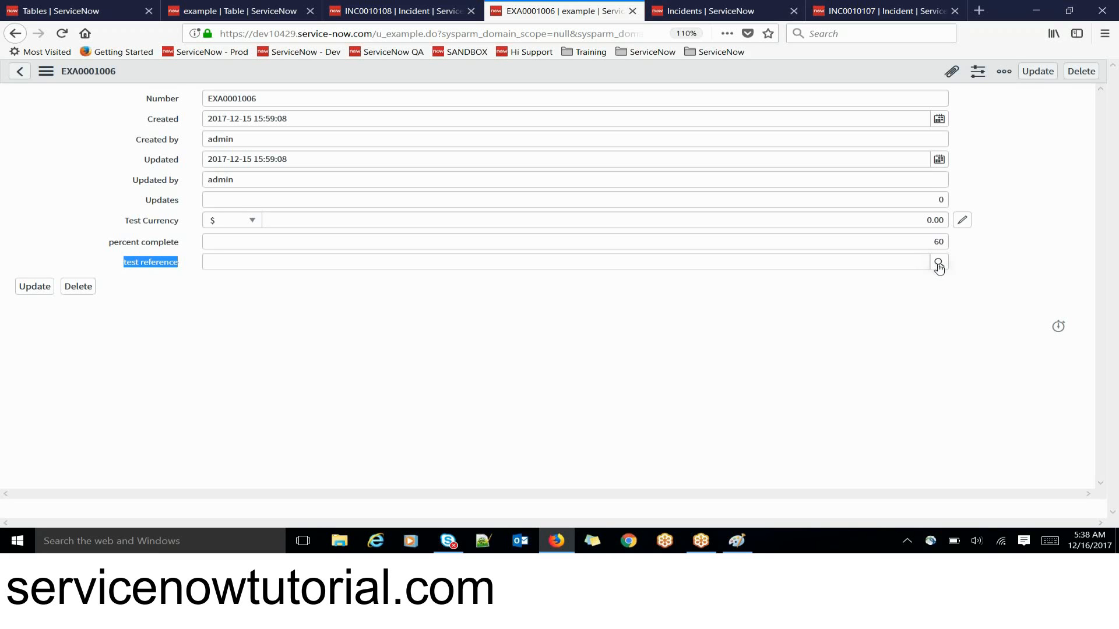
Preview the test reference field's suggestions for users starting with "h" and clear the entry.
click(843, 257)
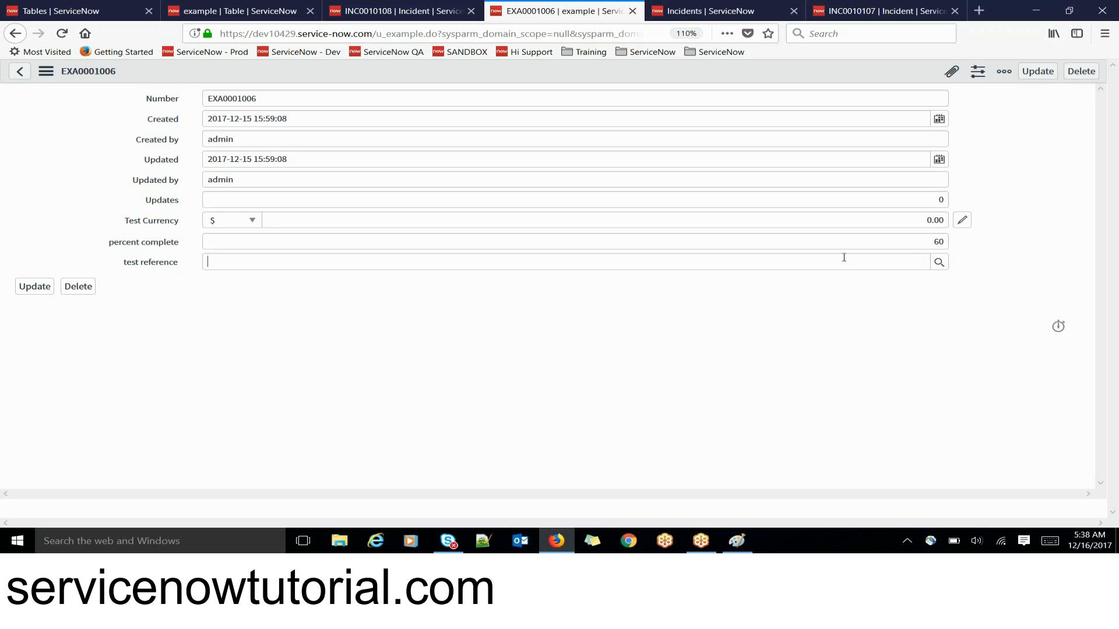
text(h)
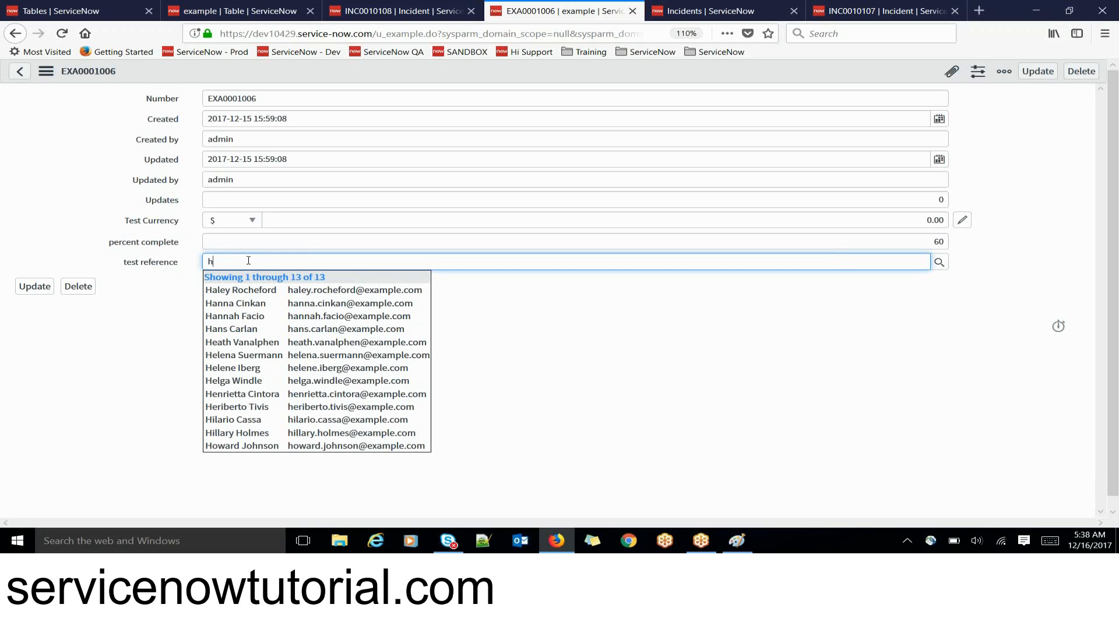
key(BackSpace)
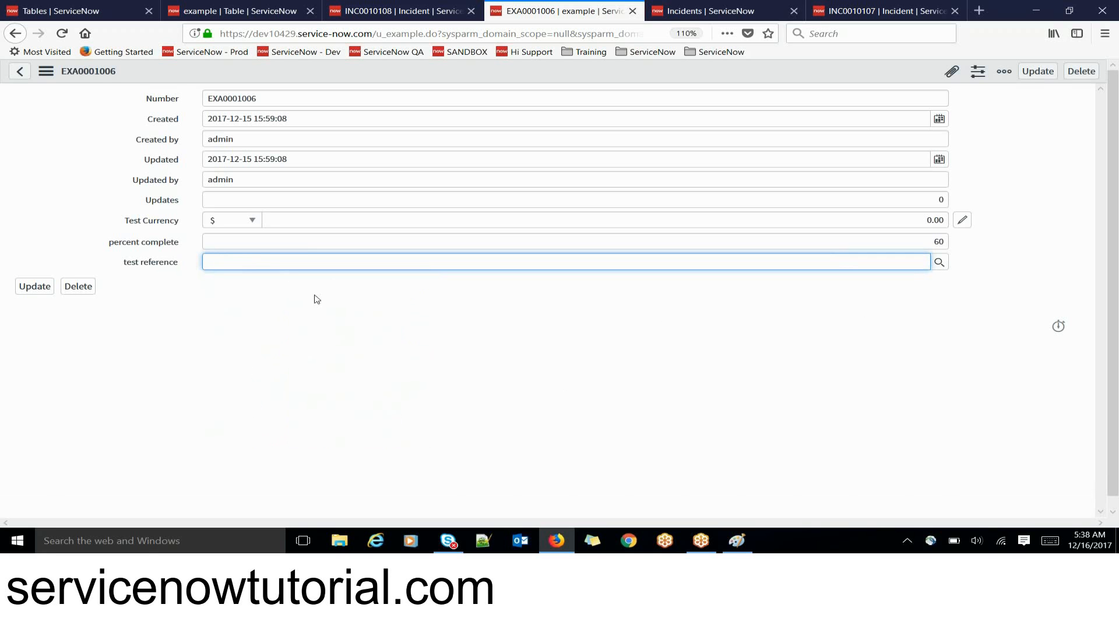
Open the user lookup for the test reference field and highlight sys_user in the lookup window's address.
click(939, 263)
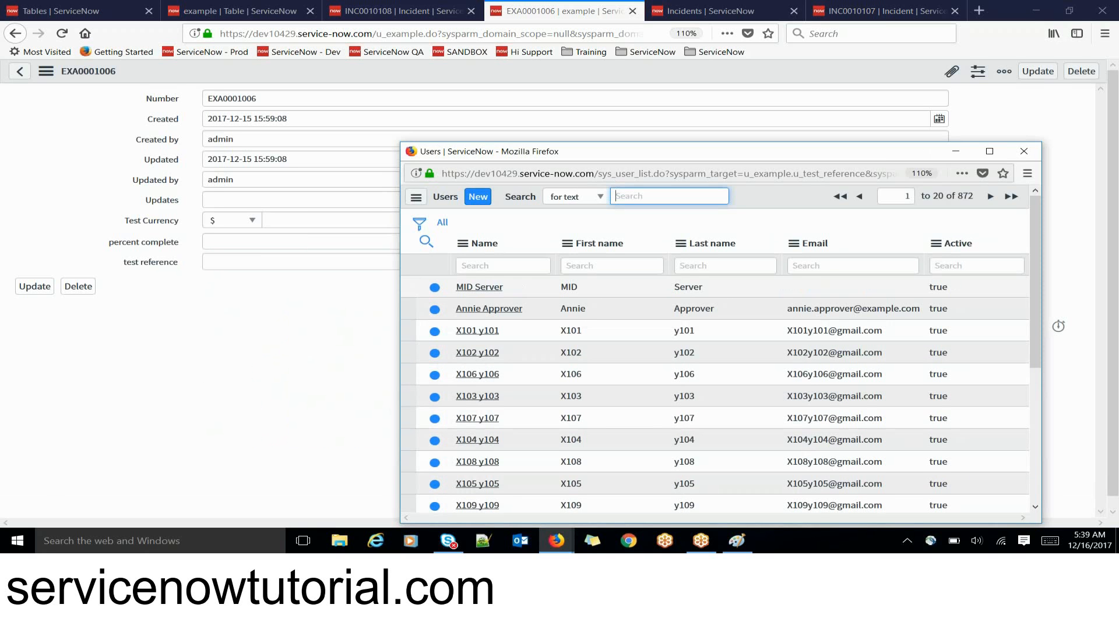
drag(597, 174, 637, 169)
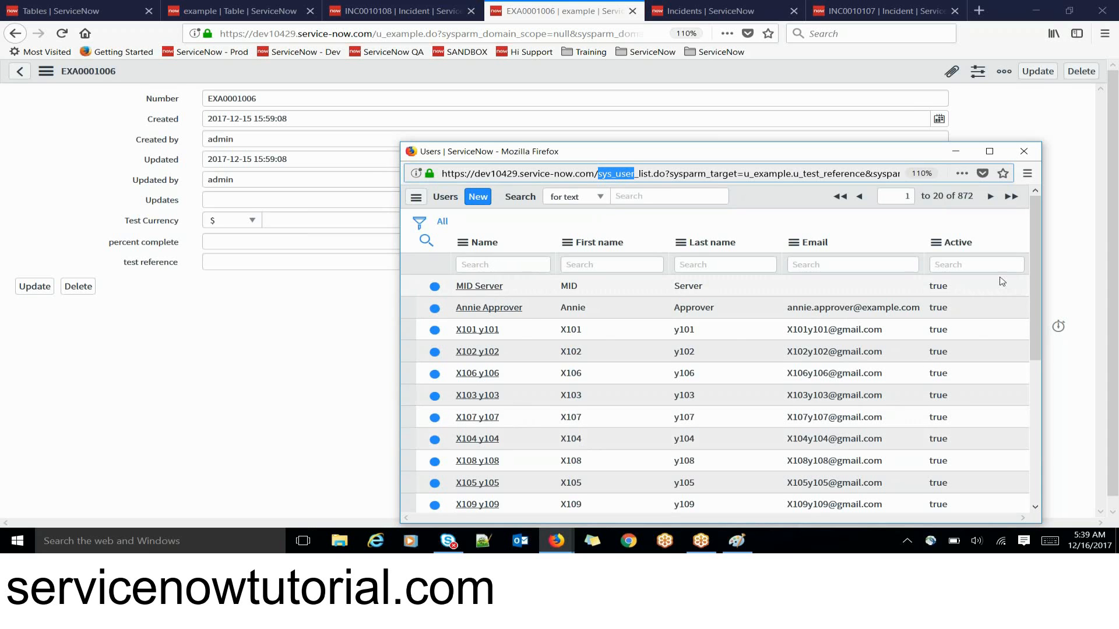
Page forward through the user lookup to records 281 to 300 and choose the user listed just above System Administrator.
click(1037, 384)
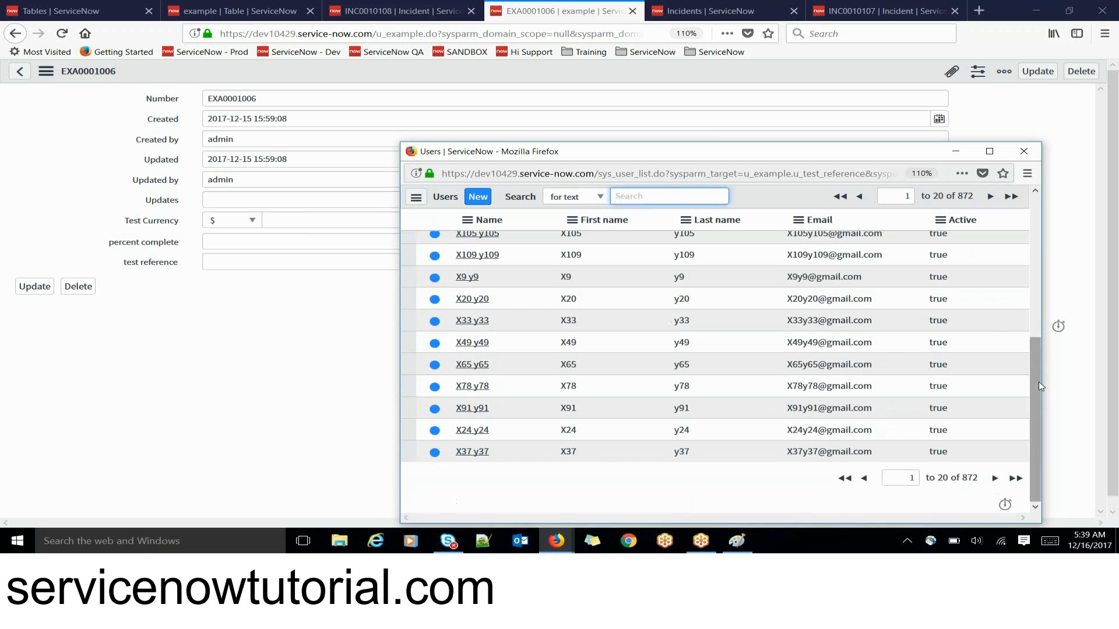
click(993, 478)
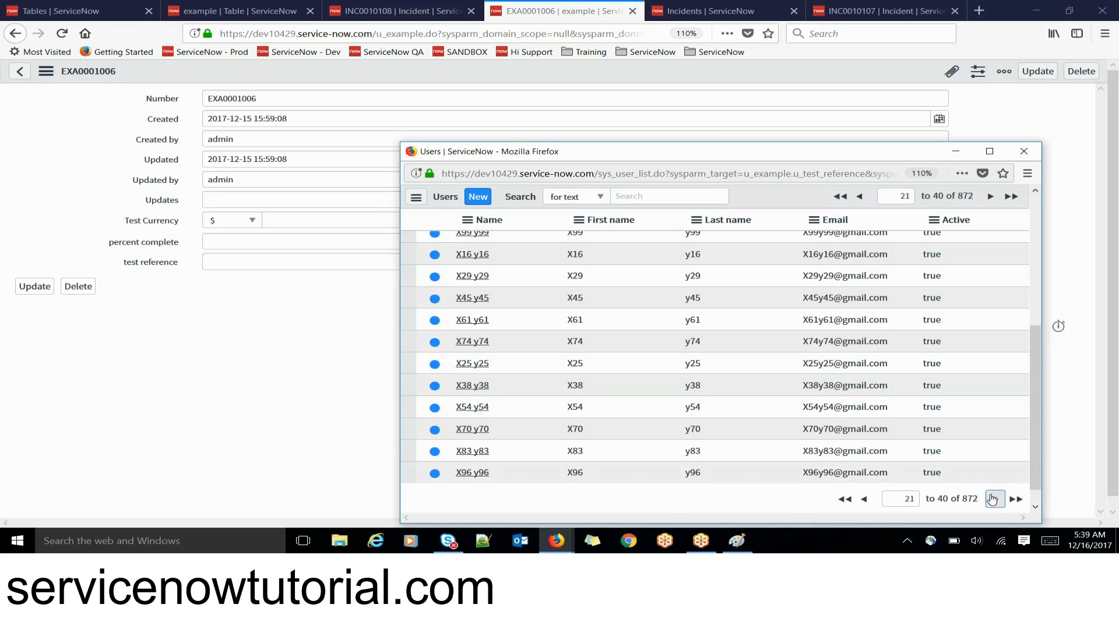
click(993, 499)
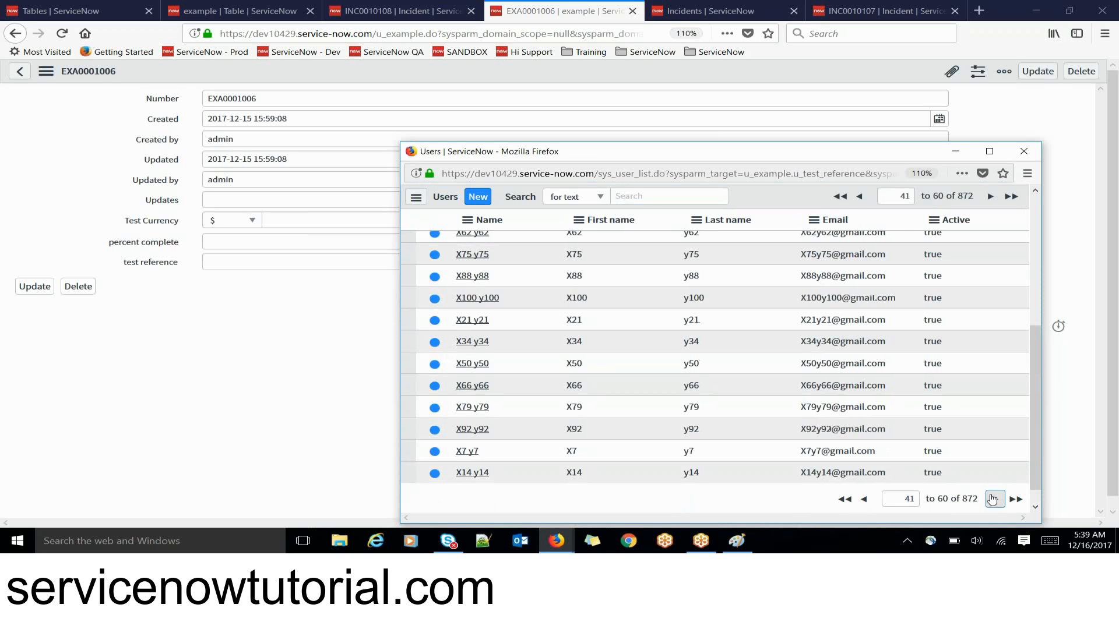
click(993, 499)
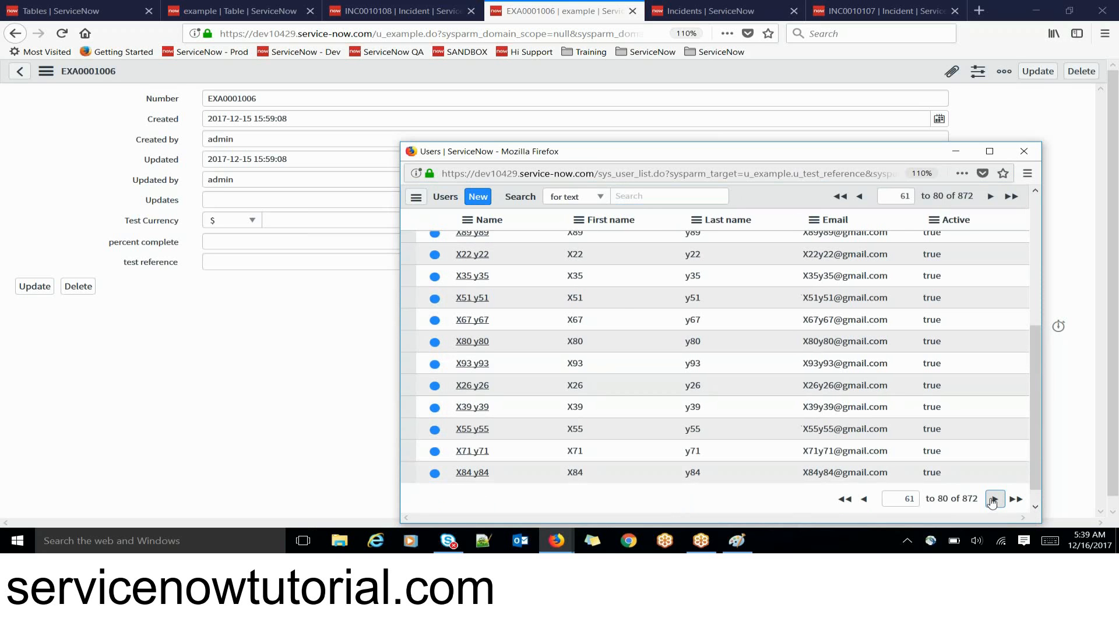
click(993, 499)
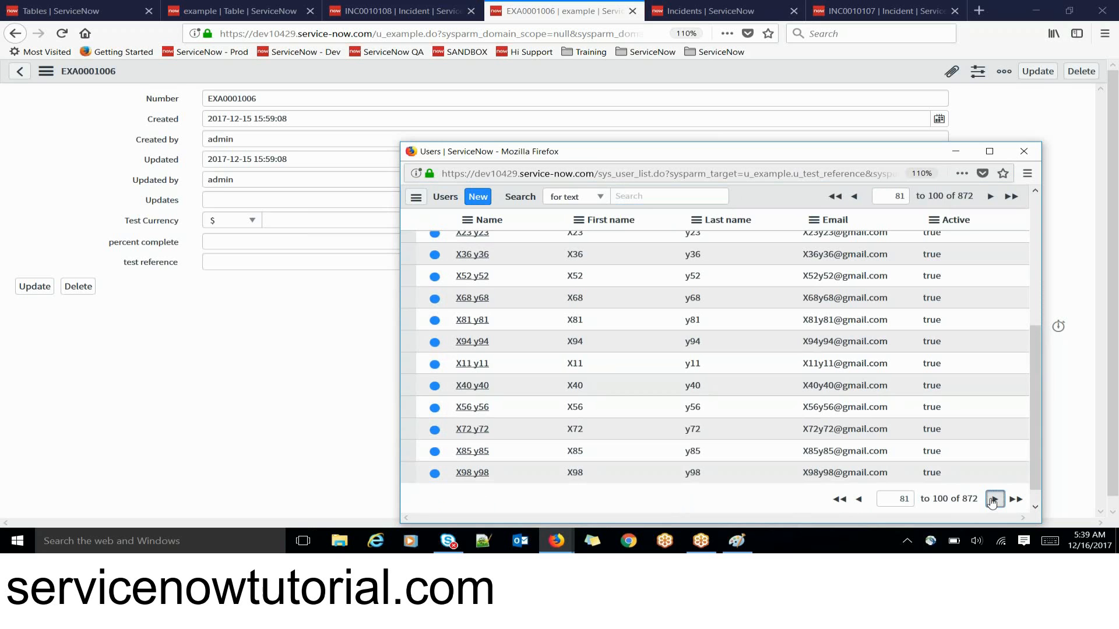
click(993, 498)
click(993, 498)
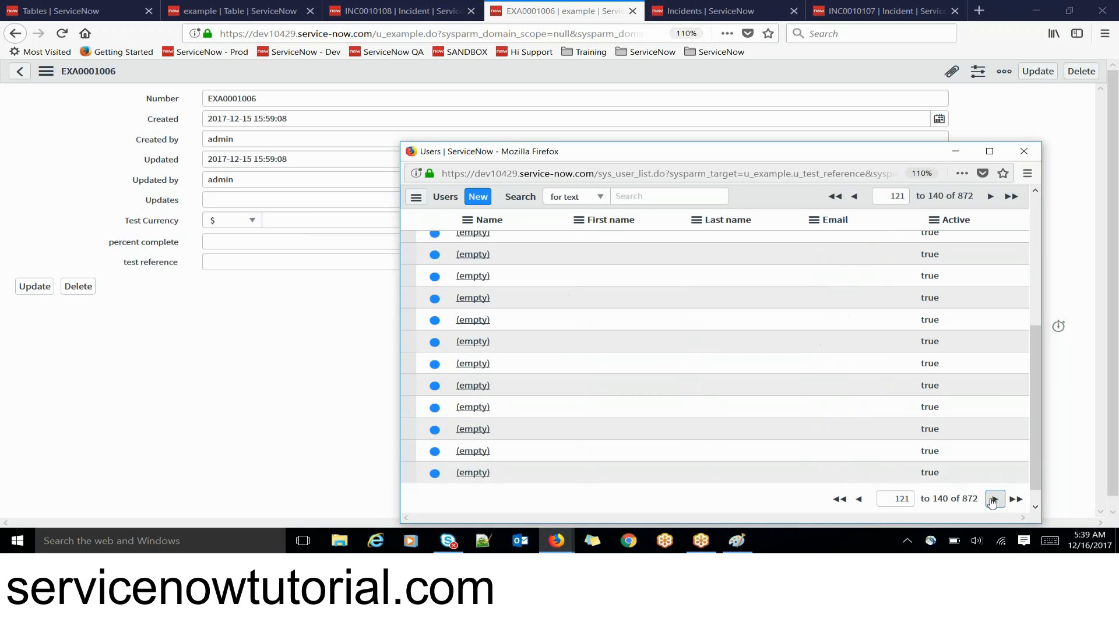
click(993, 499)
click(994, 499)
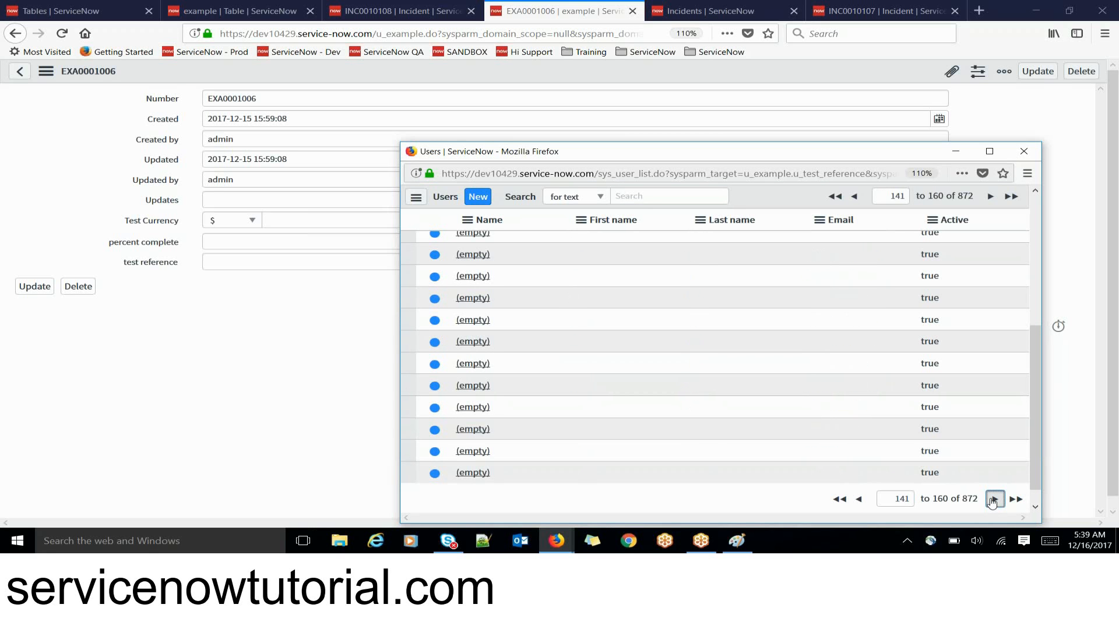
click(993, 499)
click(994, 498)
click(994, 499)
click(993, 498)
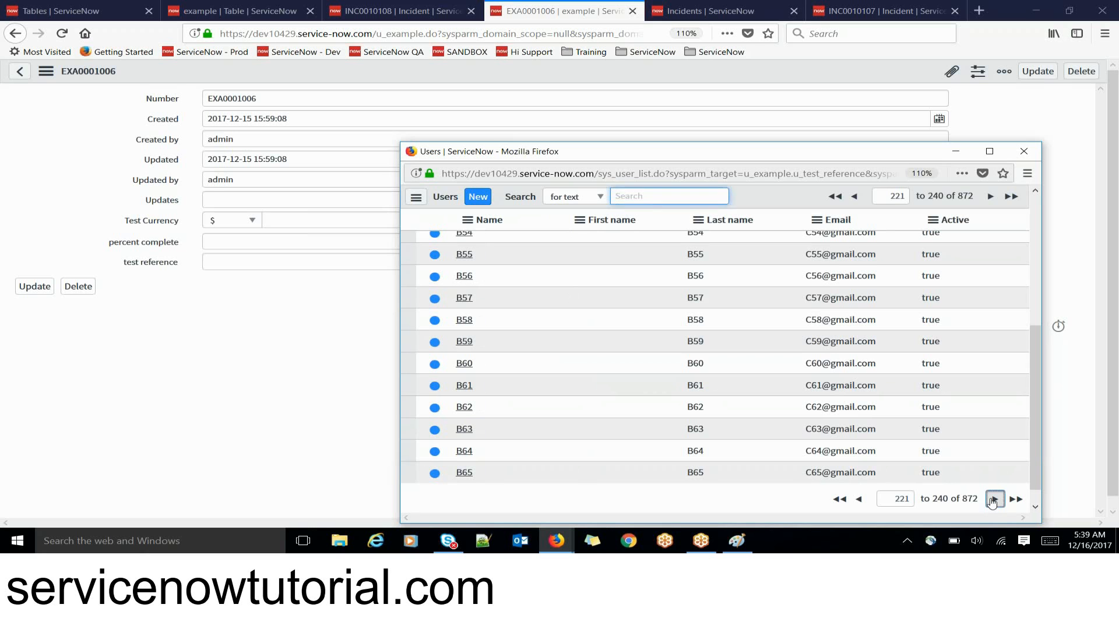
click(993, 499)
click(993, 498)
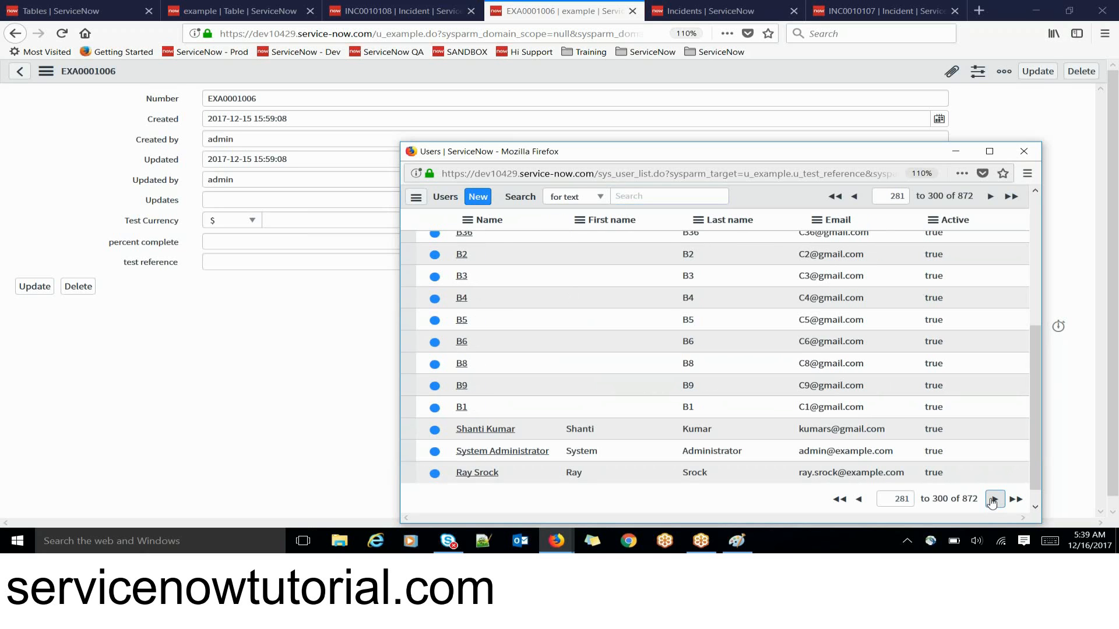
click(499, 430)
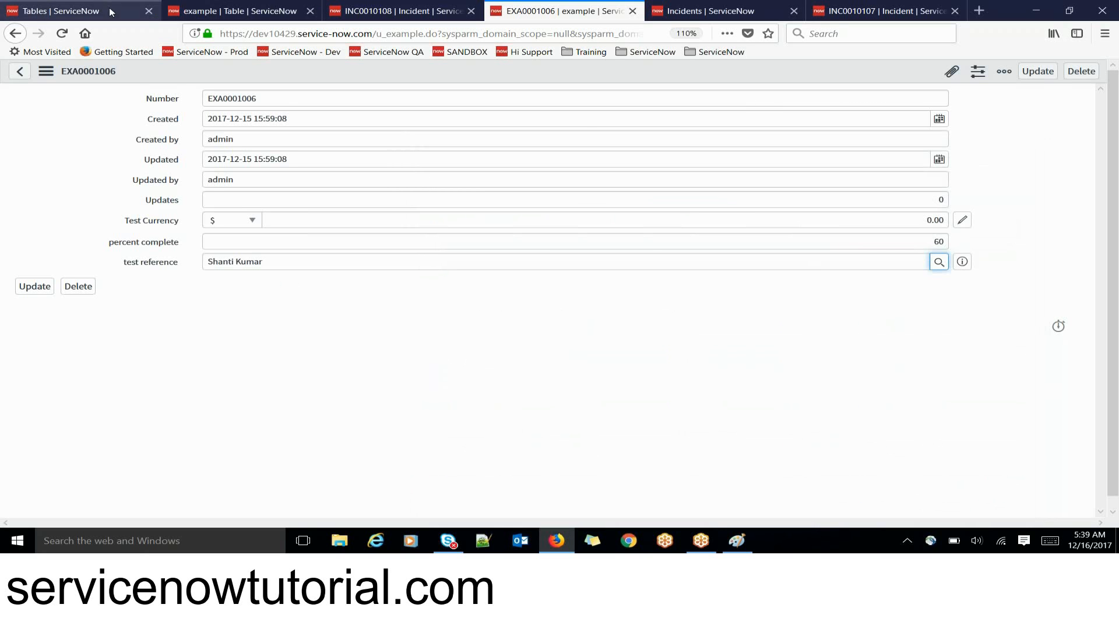
Review the example table's column definitions and the sys_user box in the Paint diagram.
click(226, 12)
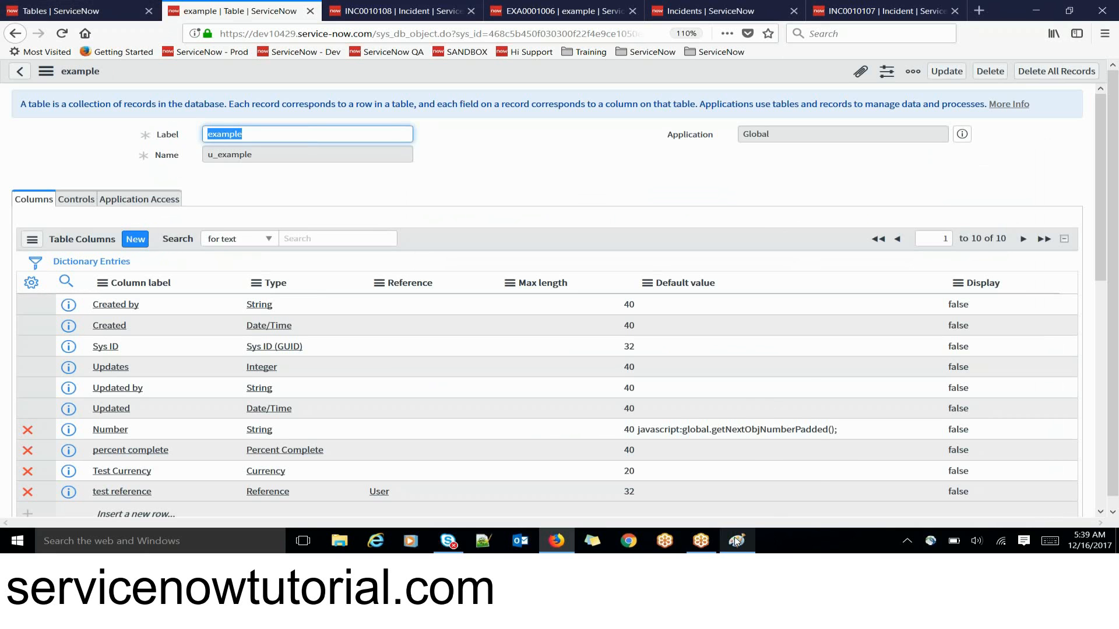
mouse_move(736, 541)
click(739, 469)
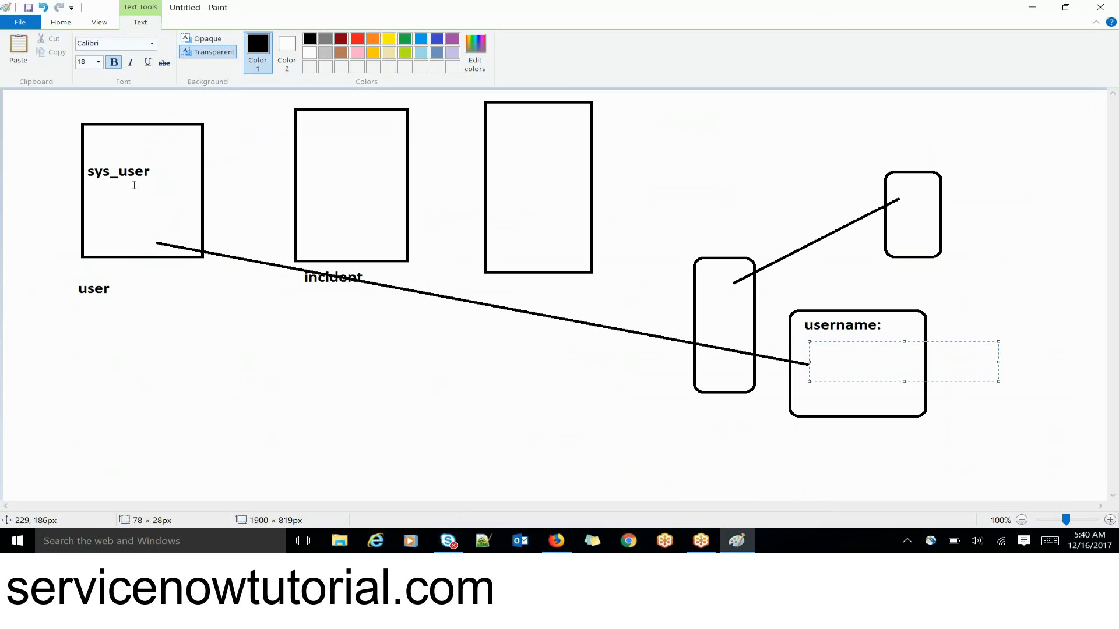
Switch back to the example record EXA0001006 in Firefox and highlight its test reference value.
key(alt+Tab)
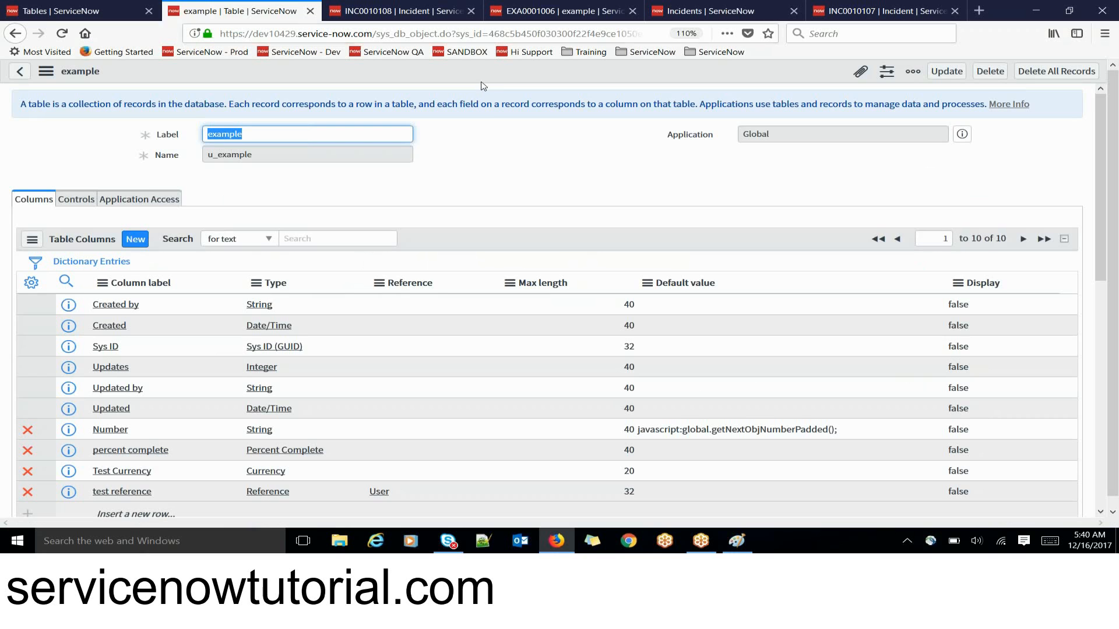
click(527, 11)
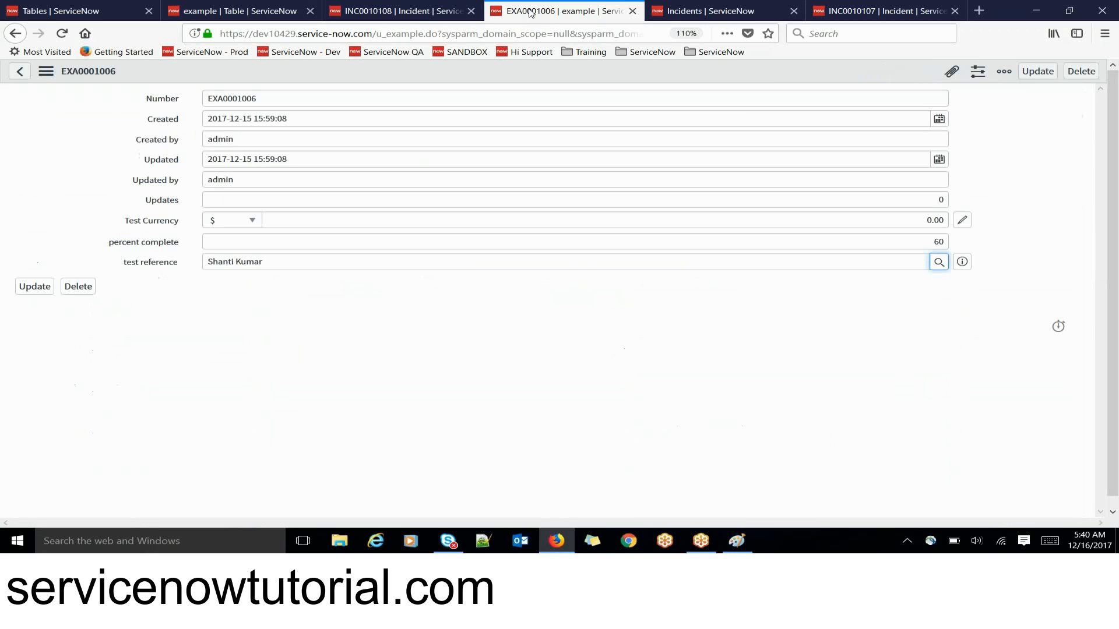
triple_click(253, 261)
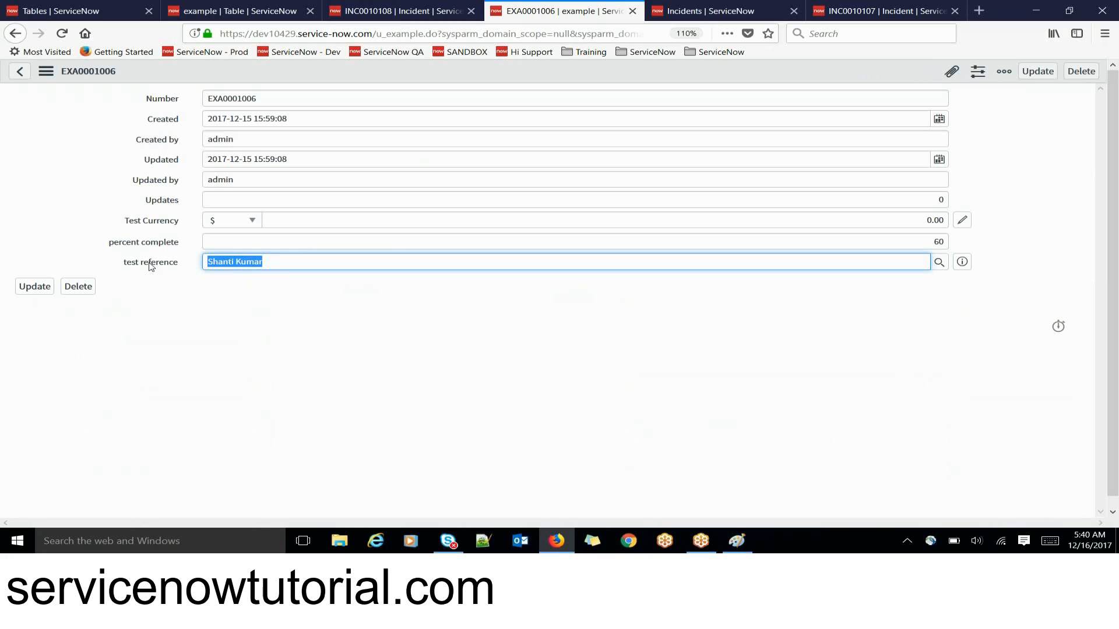
Try to add a second user to test reference by appending a comma and opening the user lookup, and close the lookup window.
click(280, 262)
key(ctrl+a)
click(943, 264)
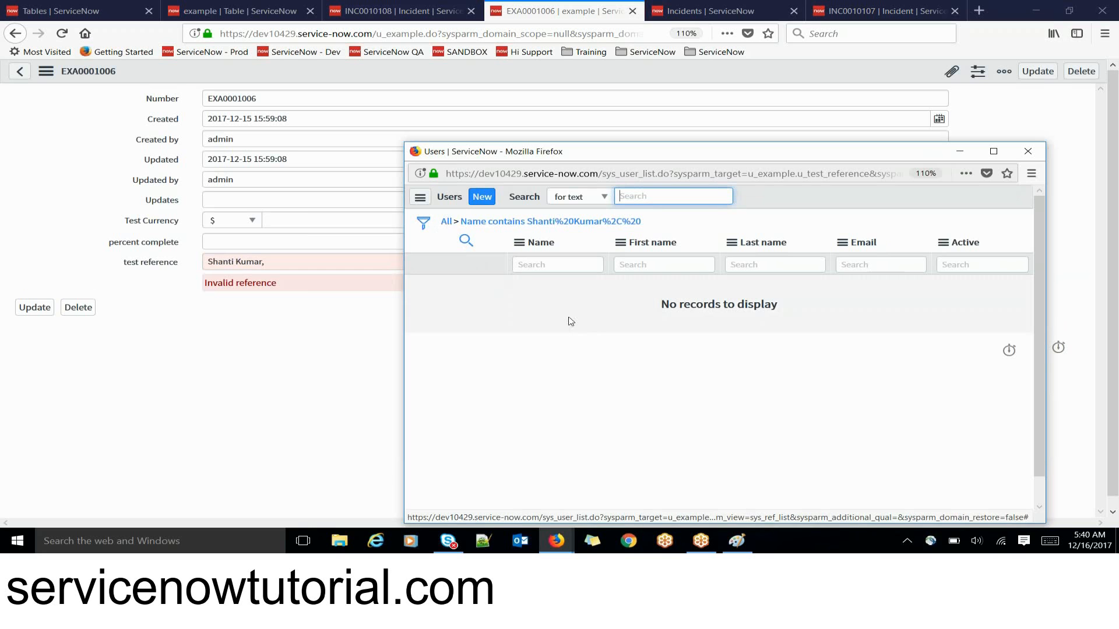
click(447, 222)
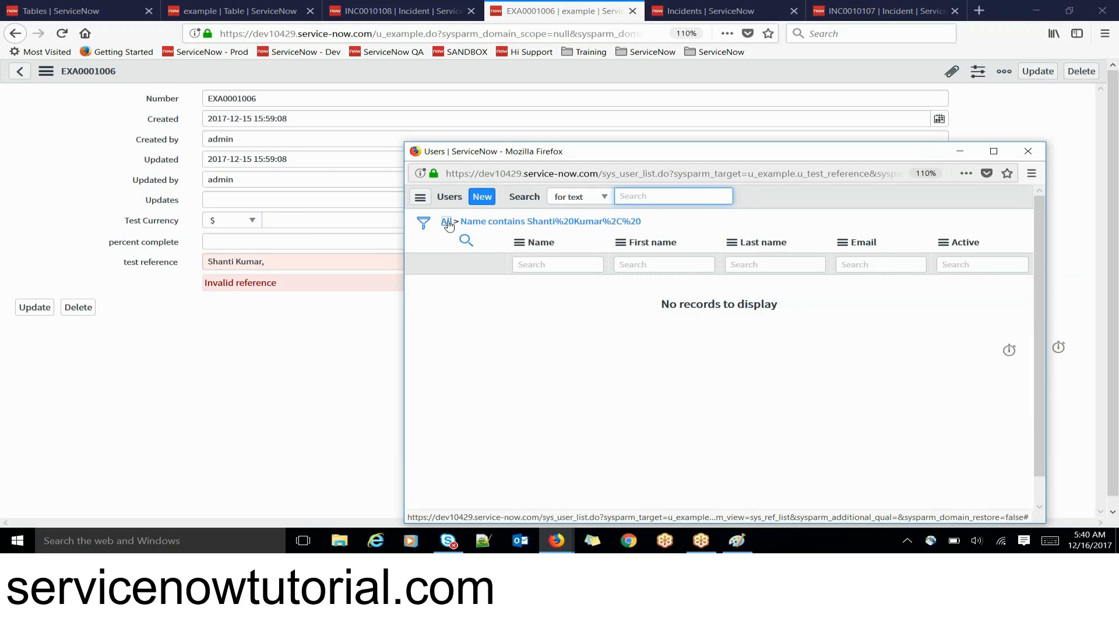
click(1026, 153)
Clear the entire value of the test reference field.
click(399, 264)
key(BackSpace)
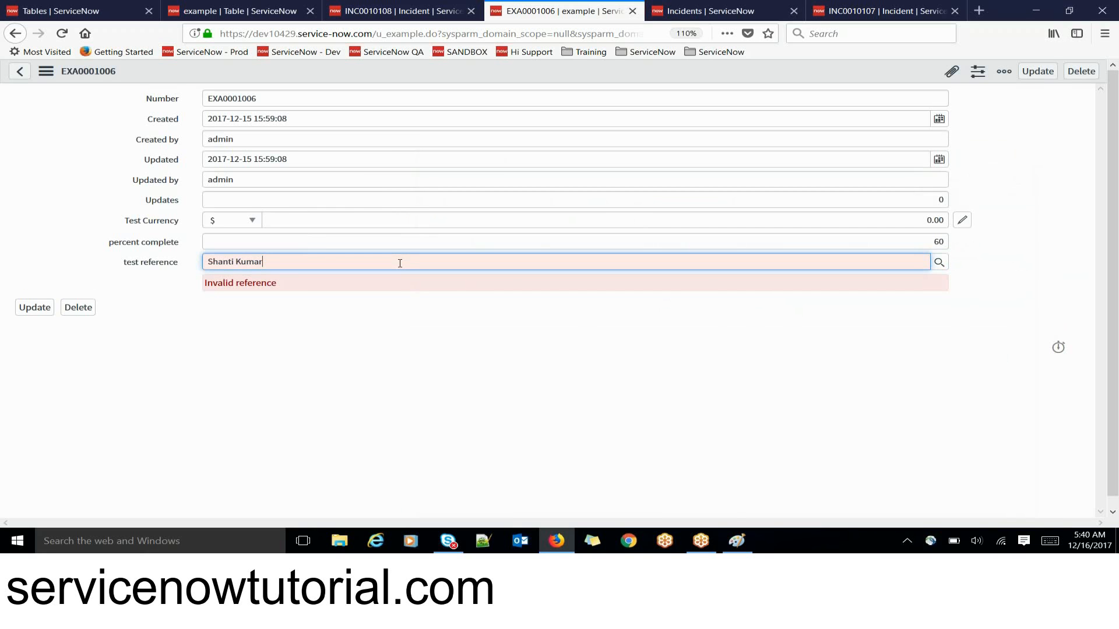
key(BackSpace)
key(BackSpace)
key(BackSpace)
key(BackSpace)
key(BackSpace)
key(BackSpace)
key(BackSpace)
key(BackSpace)
key(BackSpace)
key(BackSpace)
key(BackSpace)
key(BackSpace)
click(410, 329)
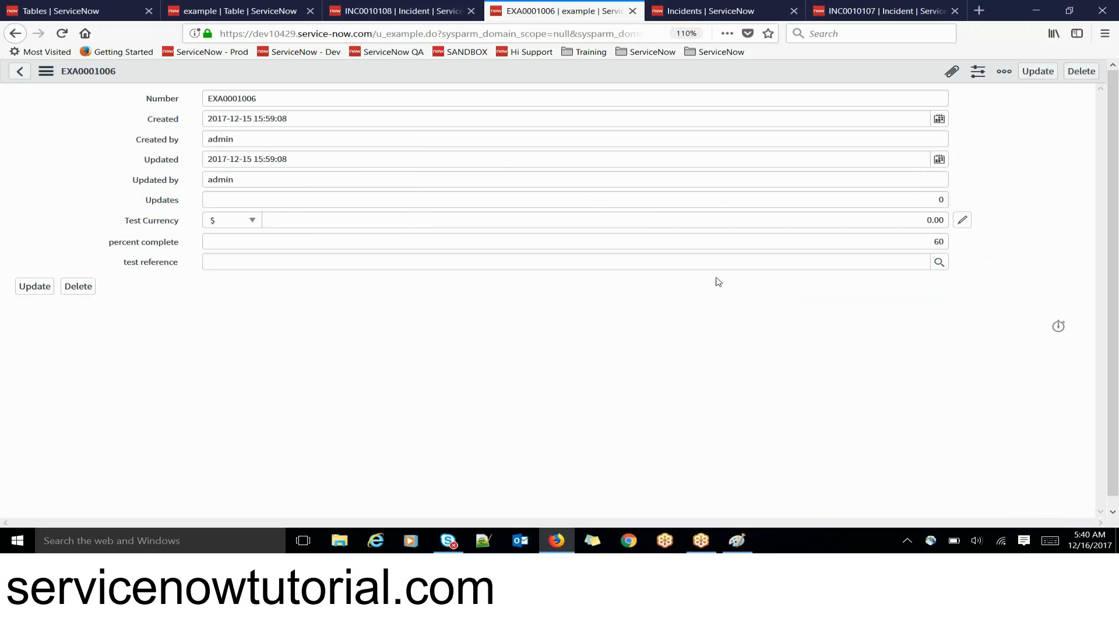
Reopen the user lookup for the empty test reference field.
click(938, 263)
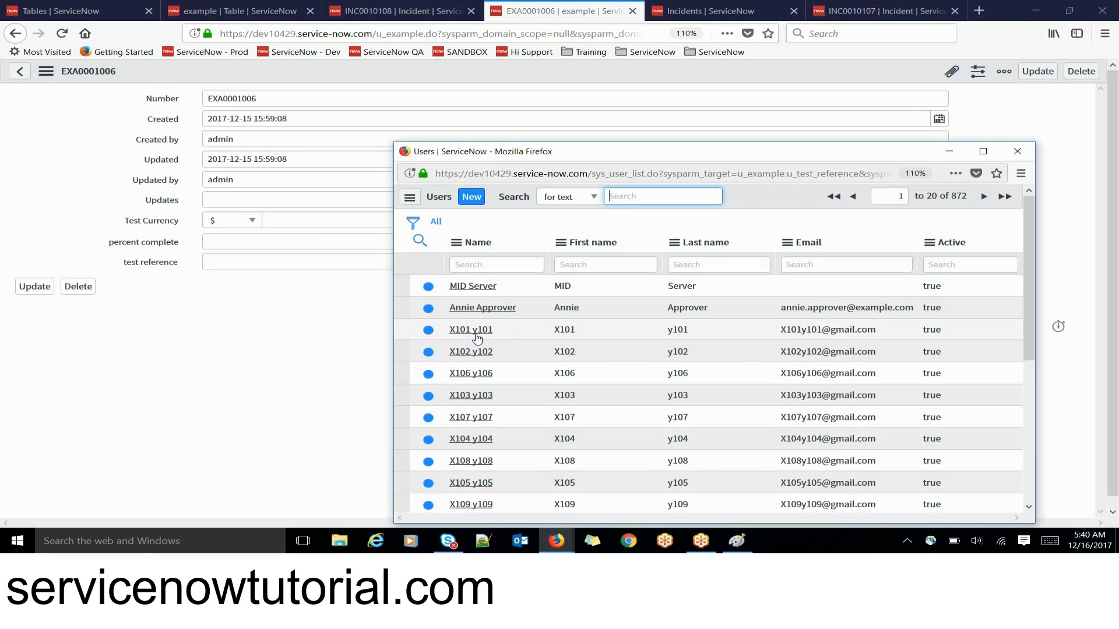
Set the test reference of record EXA0001006 to the user X101 y101 from the user lookup.
click(476, 331)
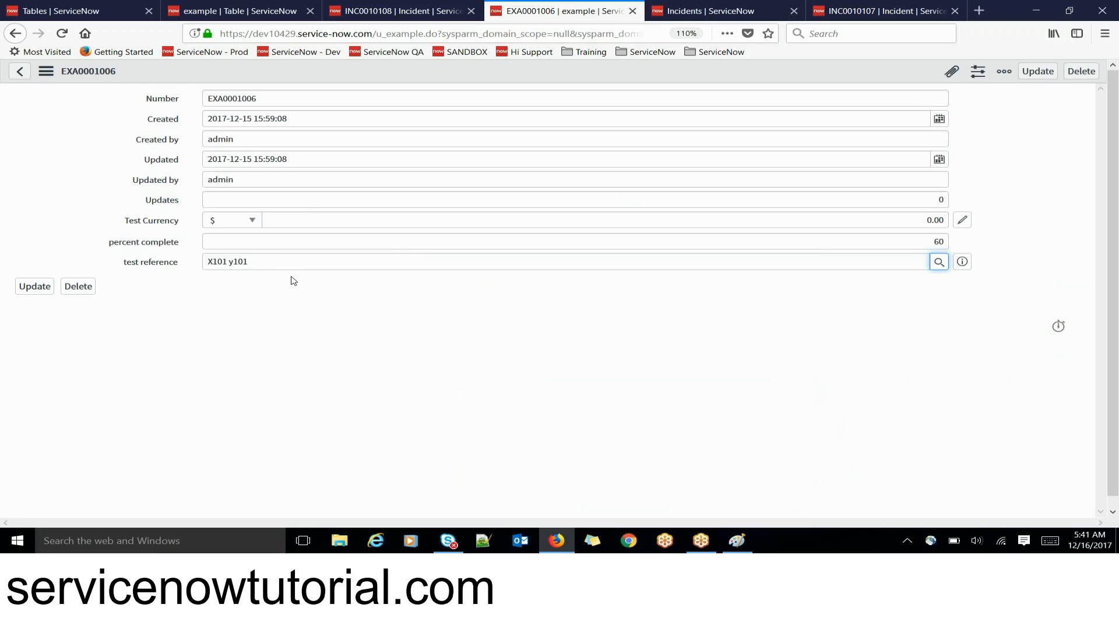
triple_click(257, 261)
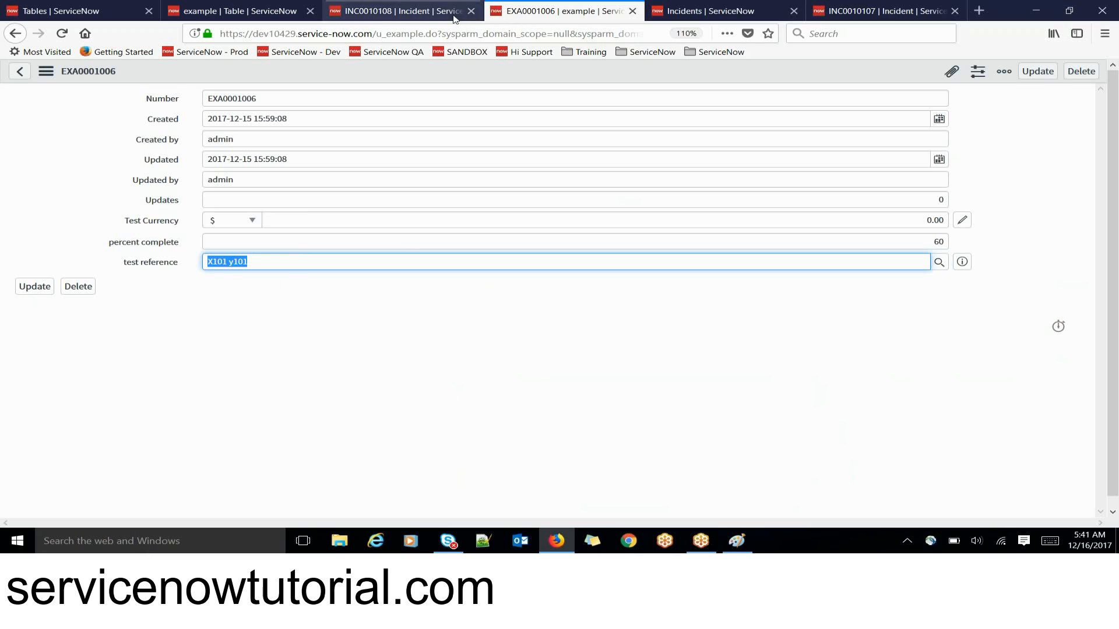
Start a new column in the example table with type List and column label "test list".
click(195, 17)
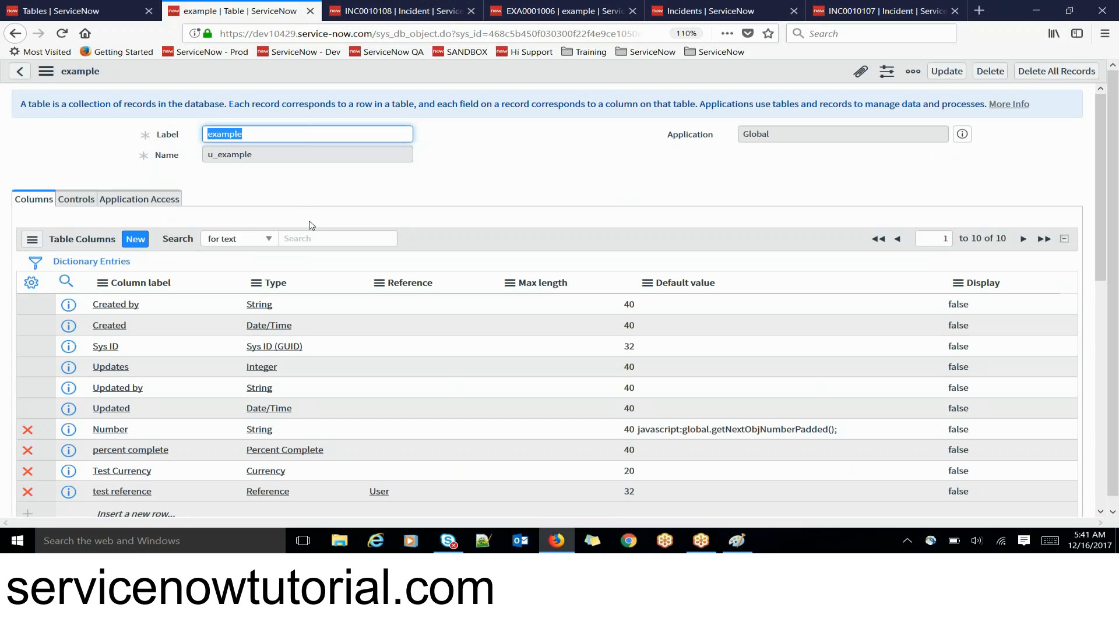
click(136, 239)
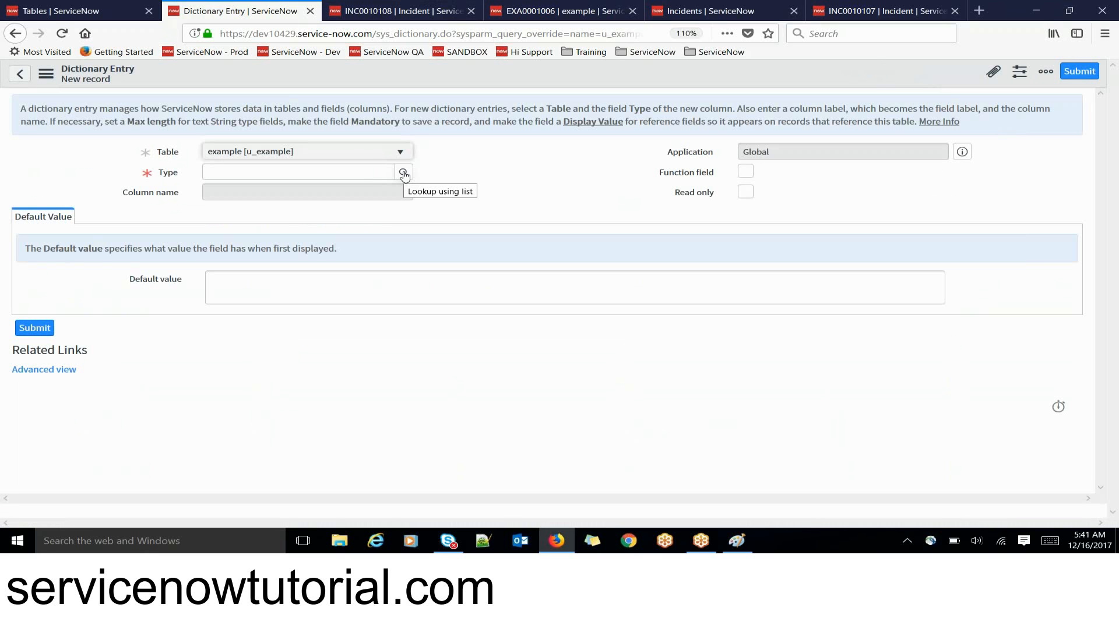
click(375, 173)
text(li)
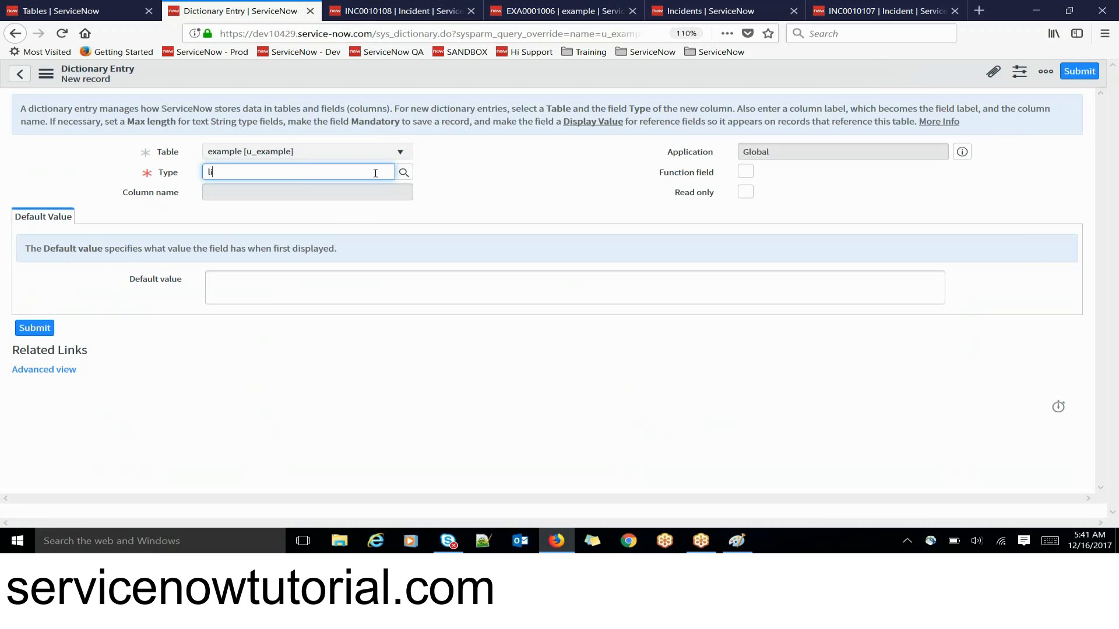
text(st)
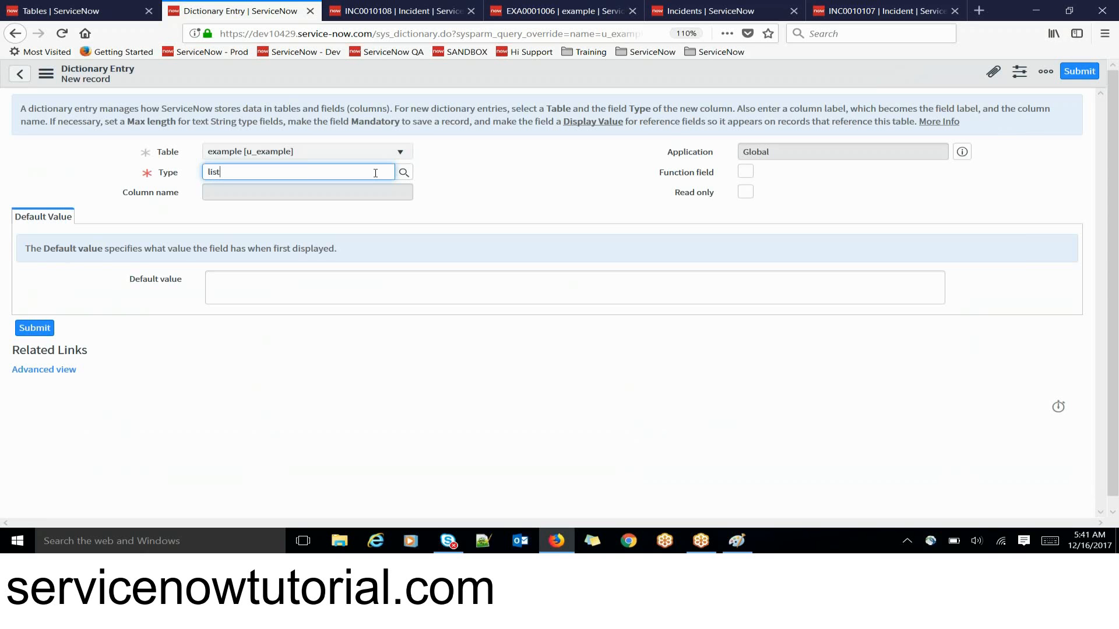
click(295, 185)
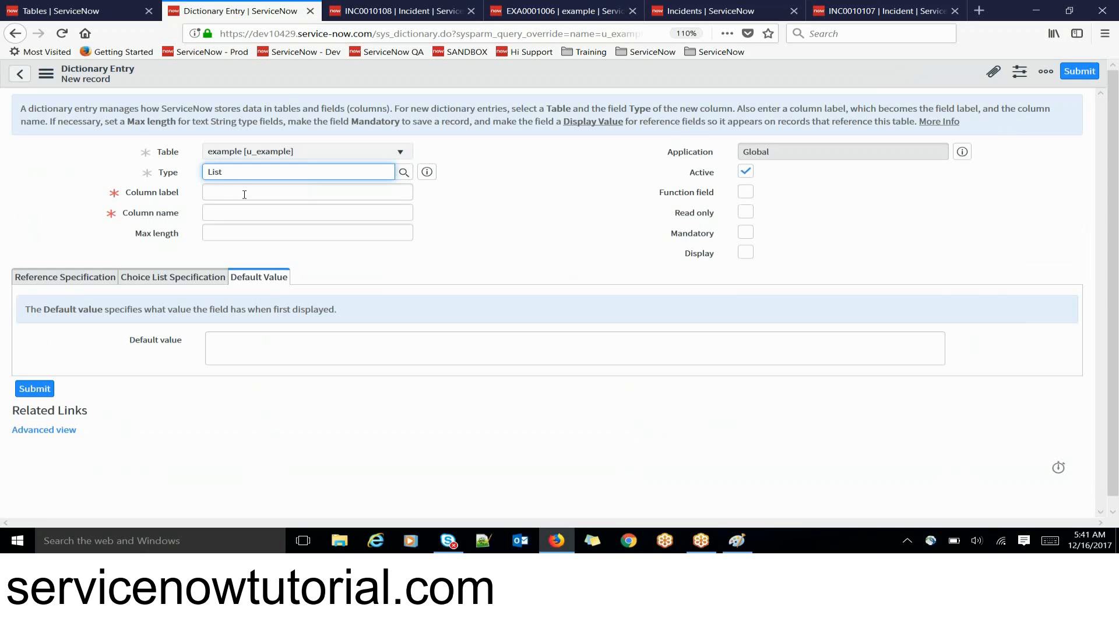
click(244, 194)
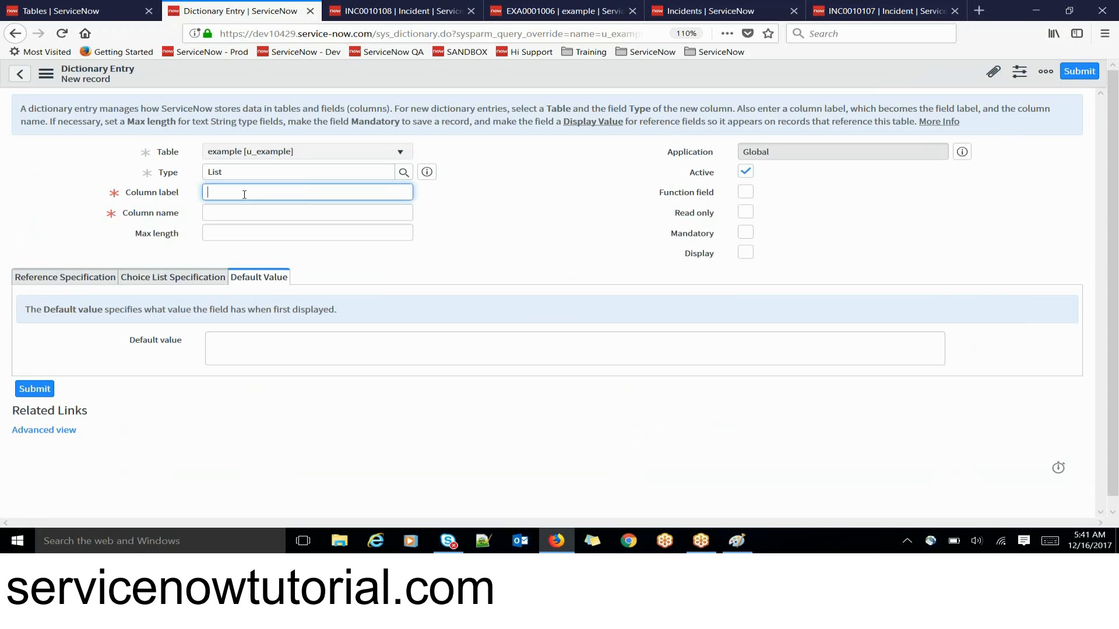
text(test list)
click(258, 343)
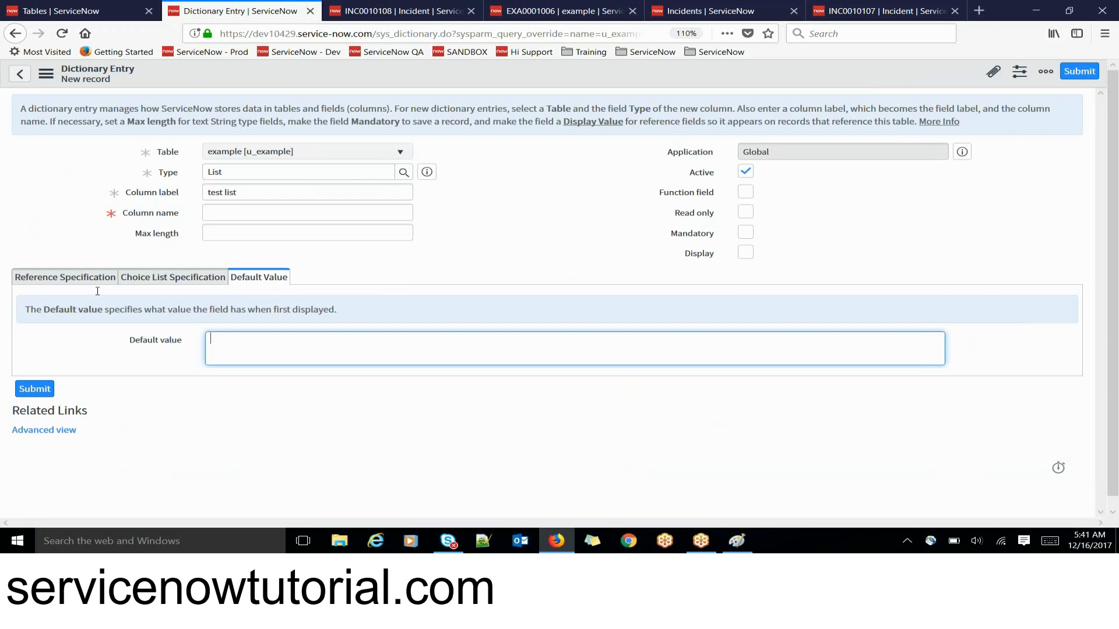
Make the new list column reference the User (sys_user) table and submit the dictionary entry.
click(83, 282)
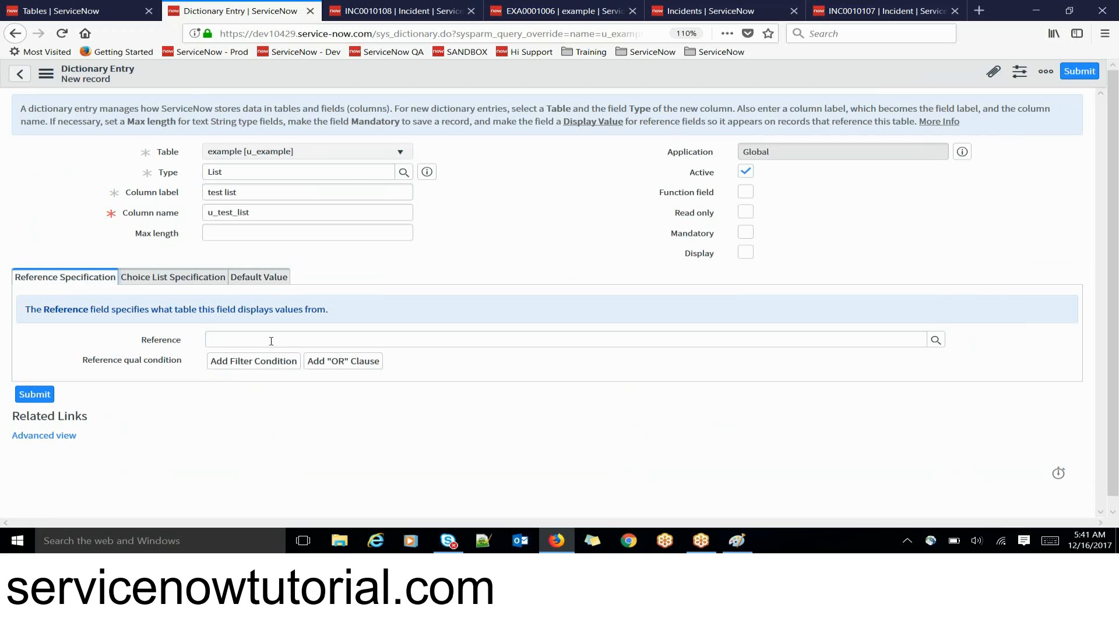
click(271, 341)
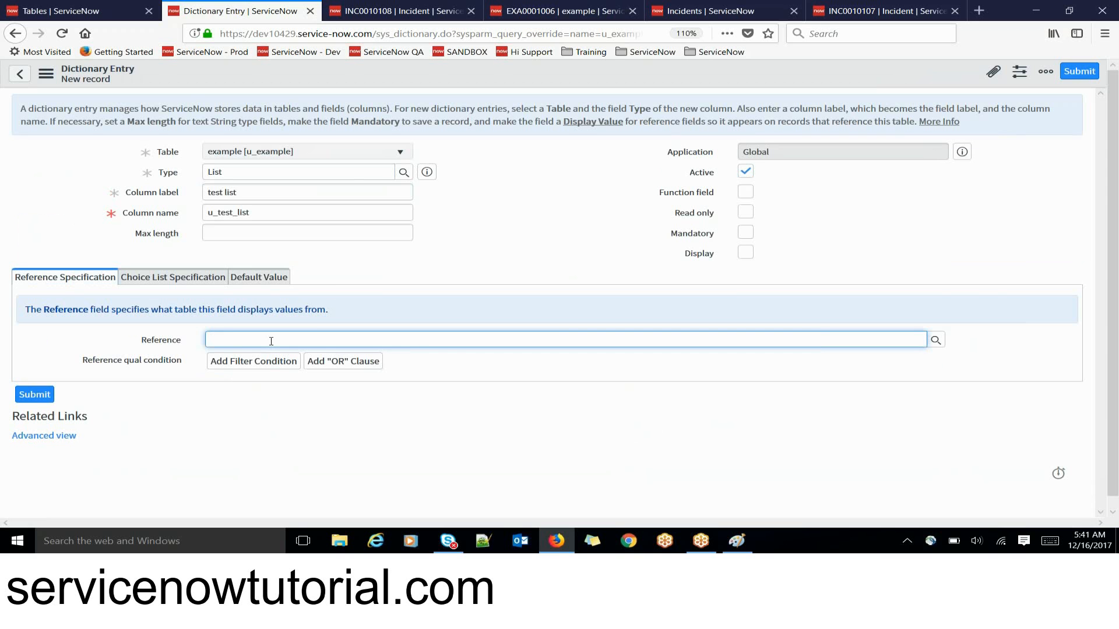
text(sys)
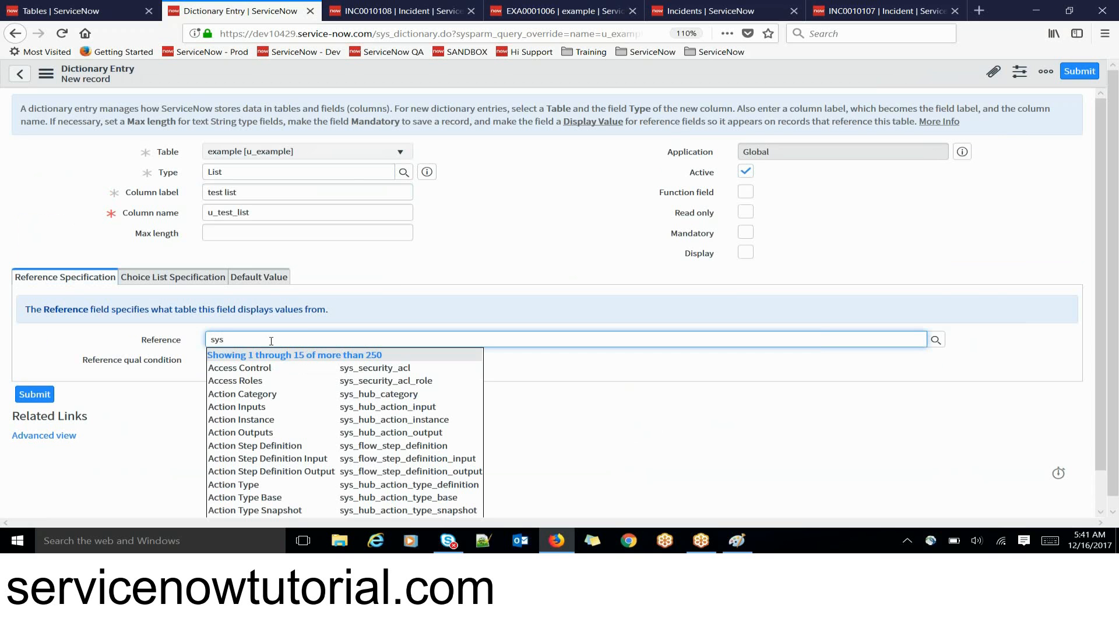
text(_user)
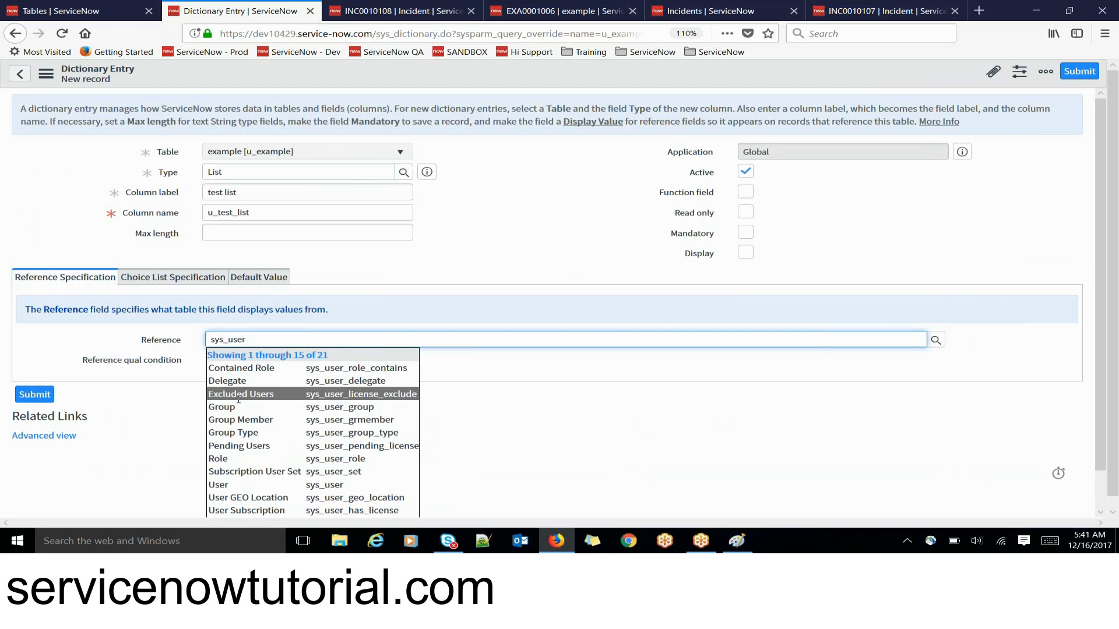
click(232, 486)
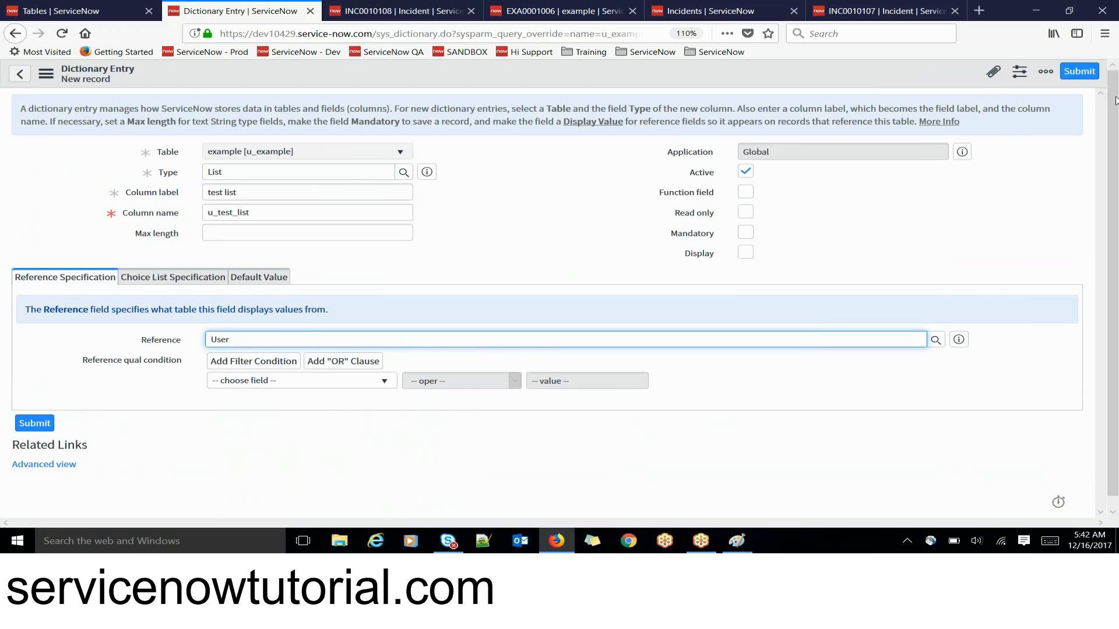
click(1083, 71)
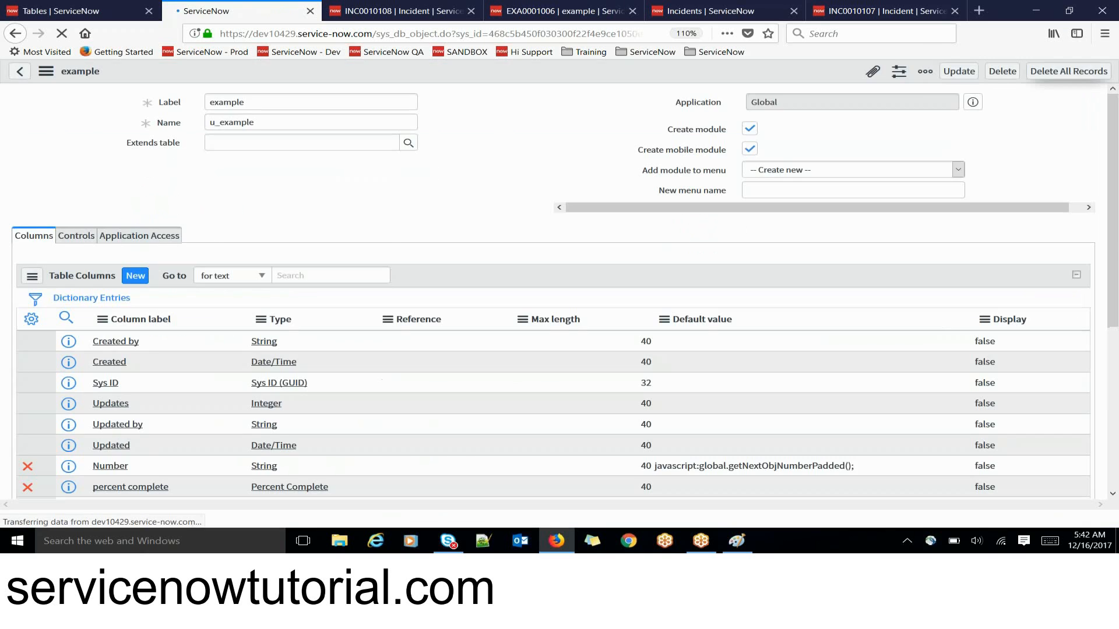
Return to record EXA0001006 and reload its form, discarding unsaved changes.
click(559, 11)
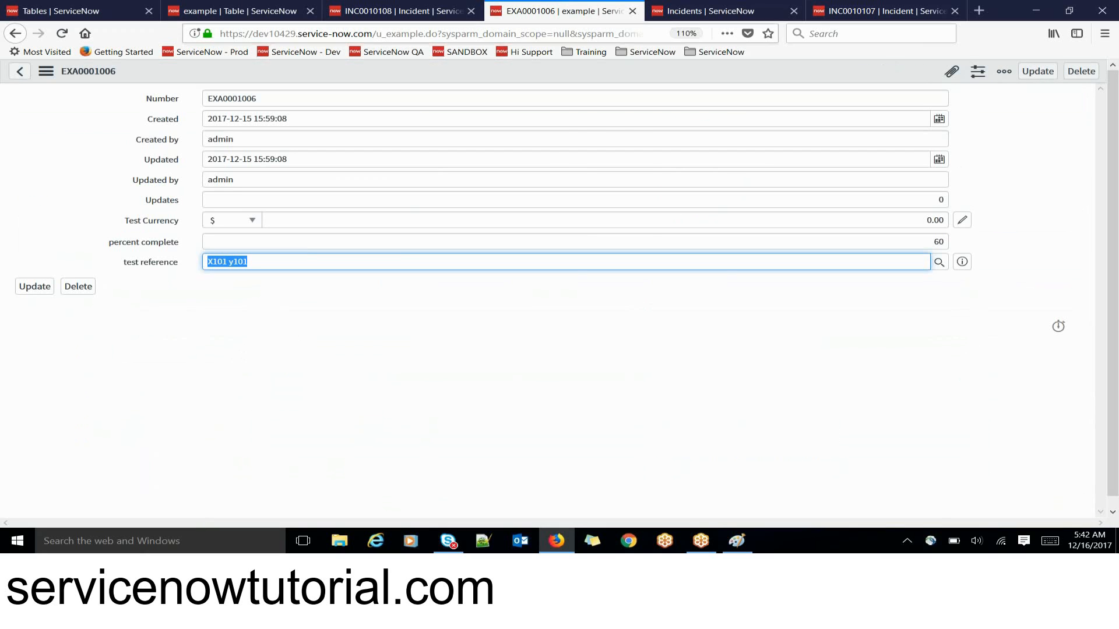
right_click(551, 71)
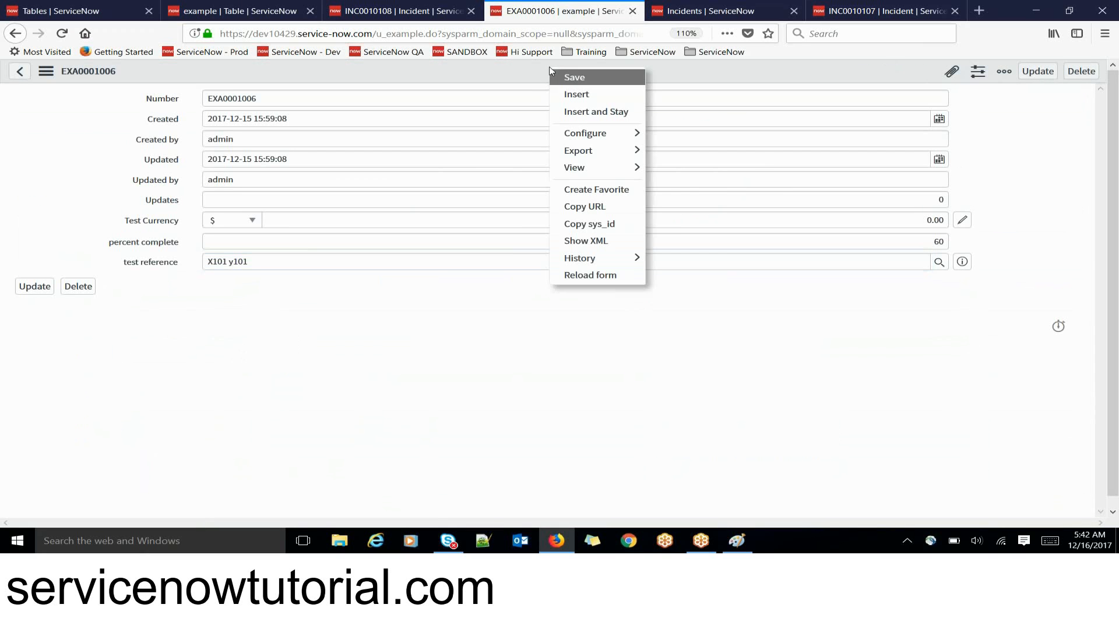
click(600, 276)
click(647, 257)
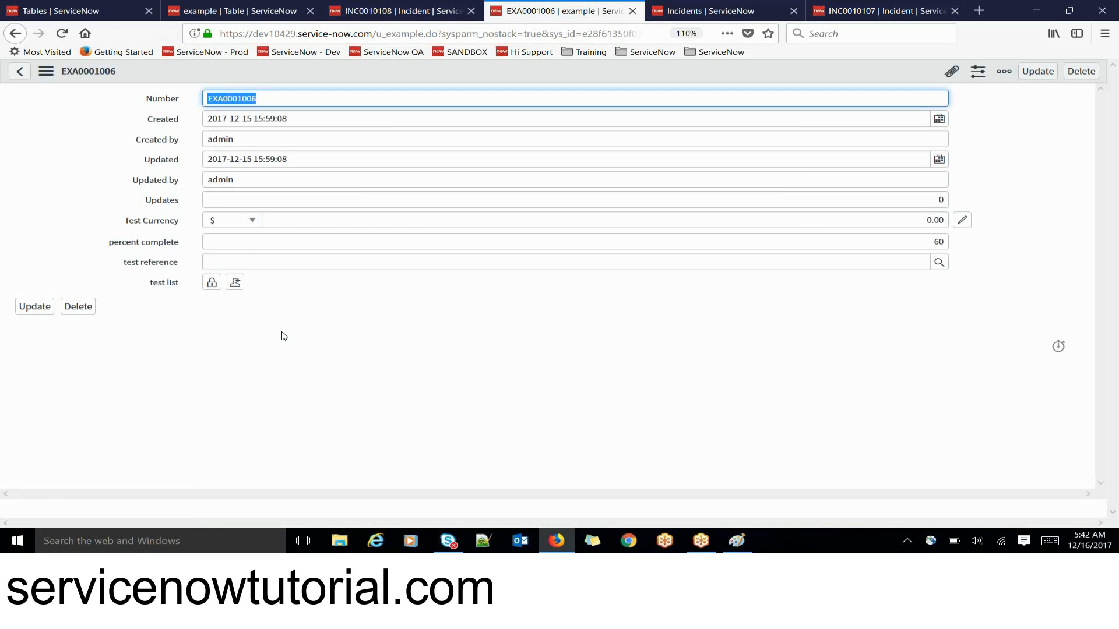
Unlock the test list field, add the demo approver, X106 y106 and X104 y104 from the user lookup, and lock it again.
click(212, 284)
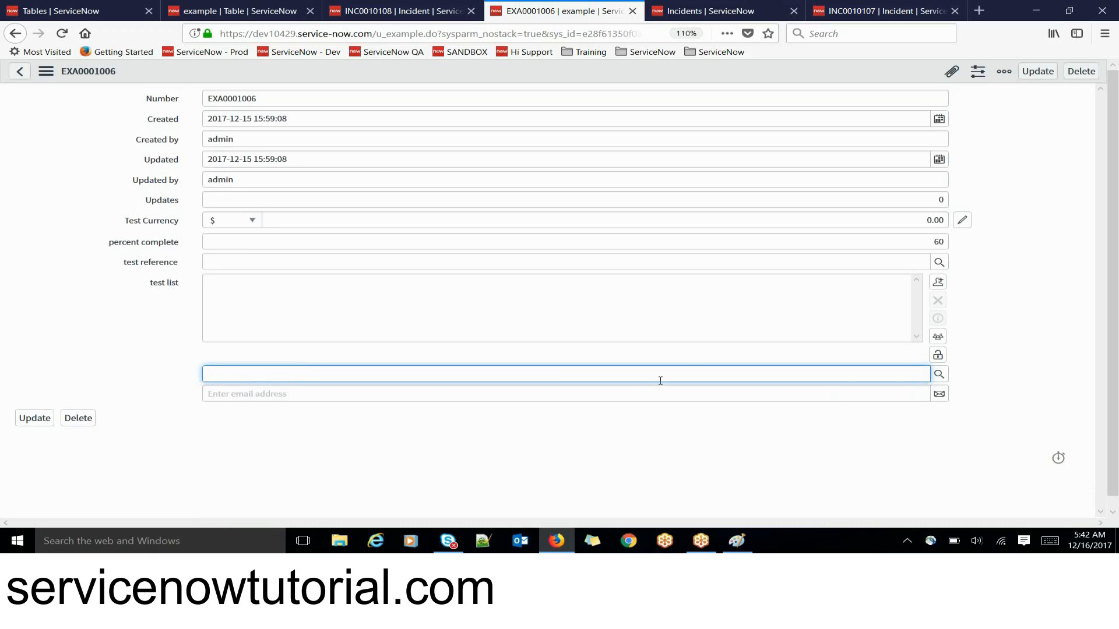
click(944, 380)
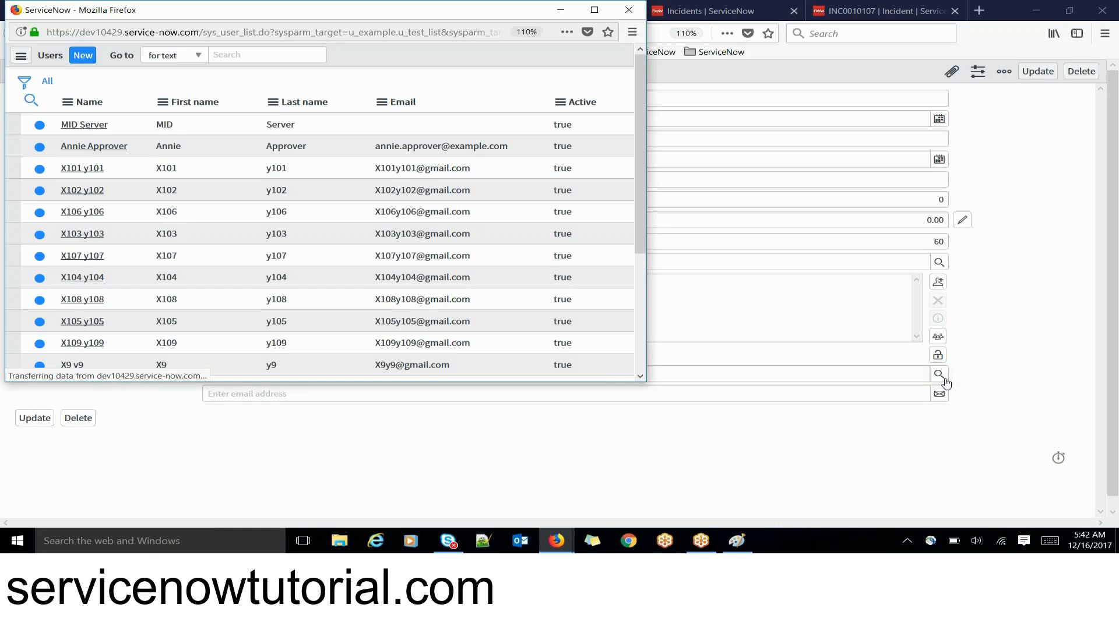
click(80, 168)
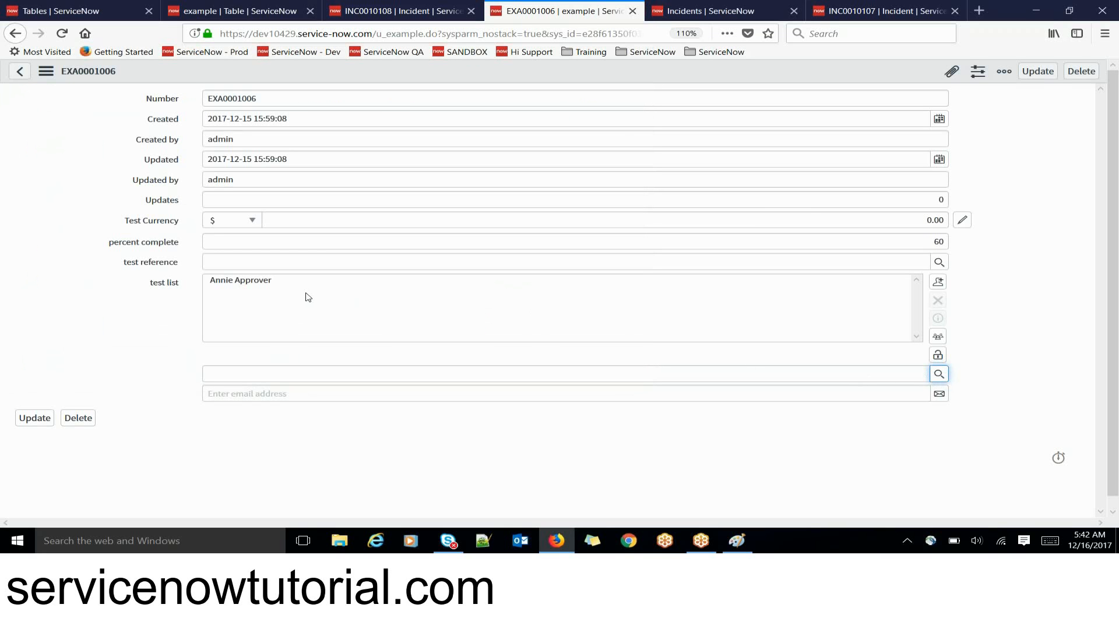
click(938, 374)
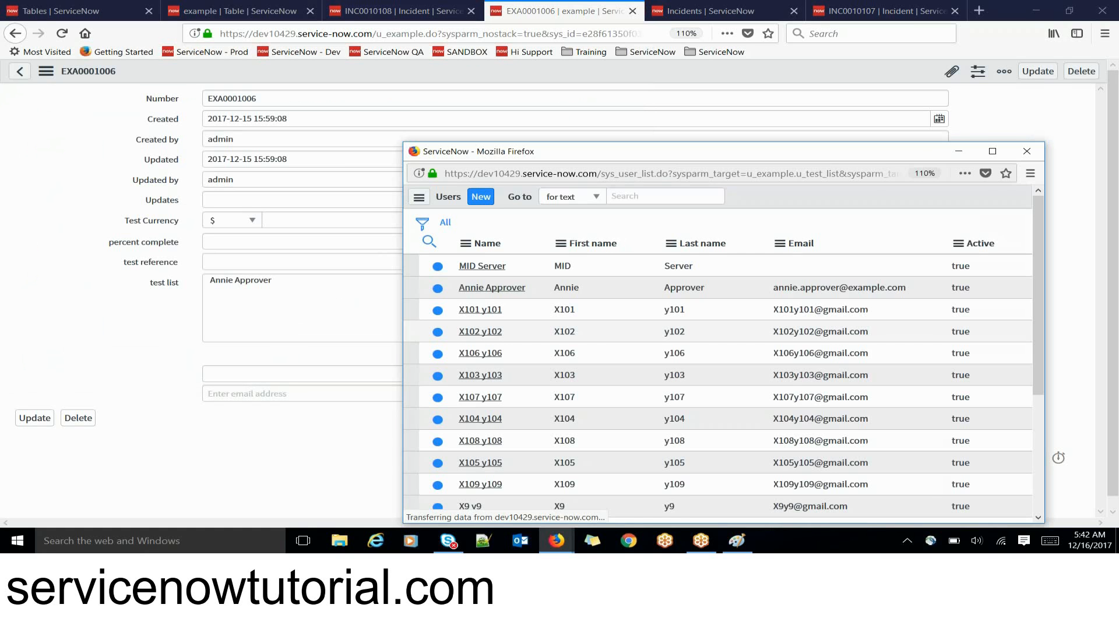
click(480, 374)
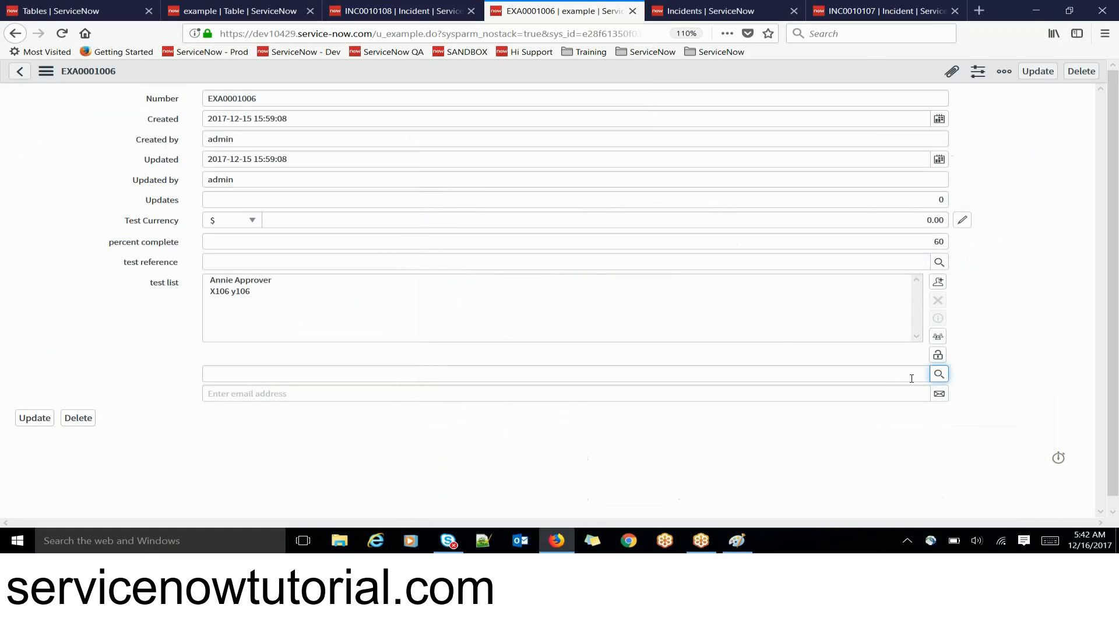
click(938, 374)
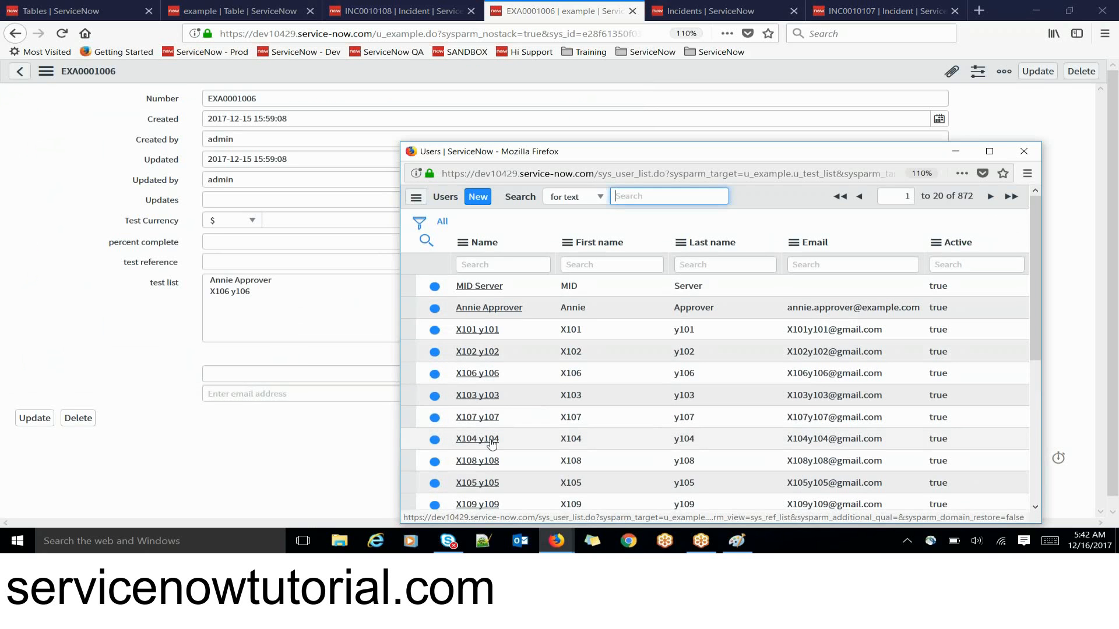
click(477, 439)
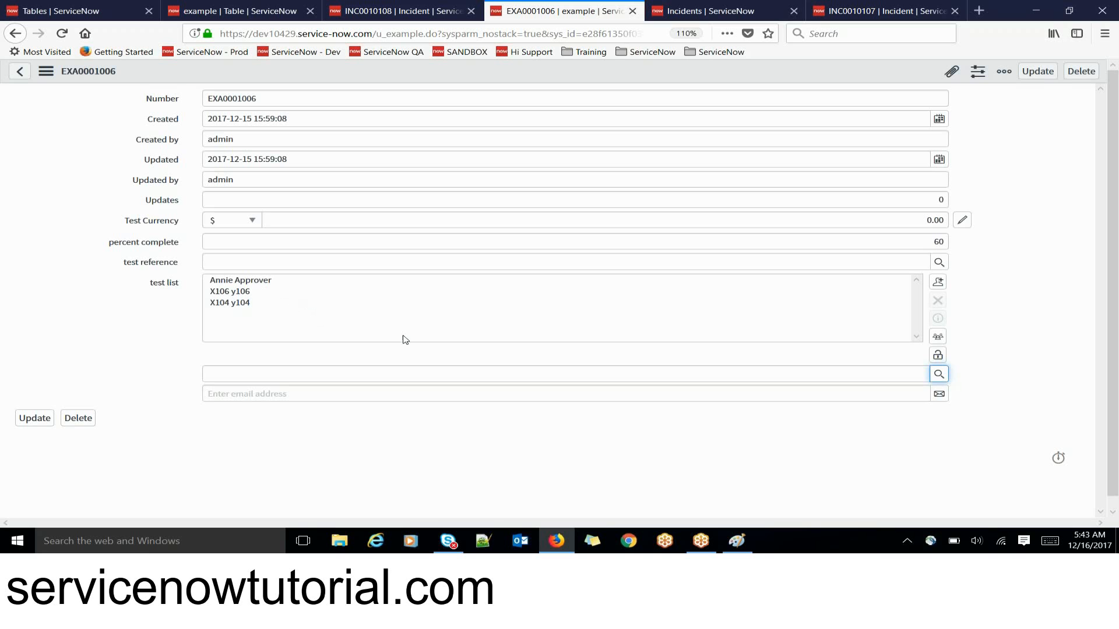
click(937, 356)
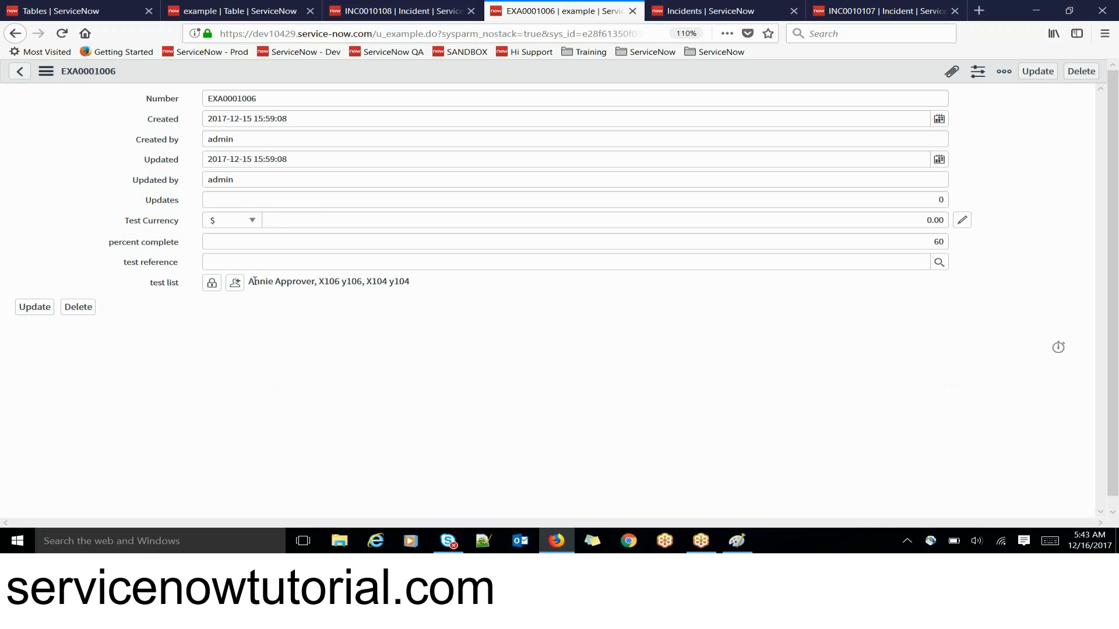
Unlock the test list field again, add the logged-in user to it, and activate its email address entry.
click(212, 284)
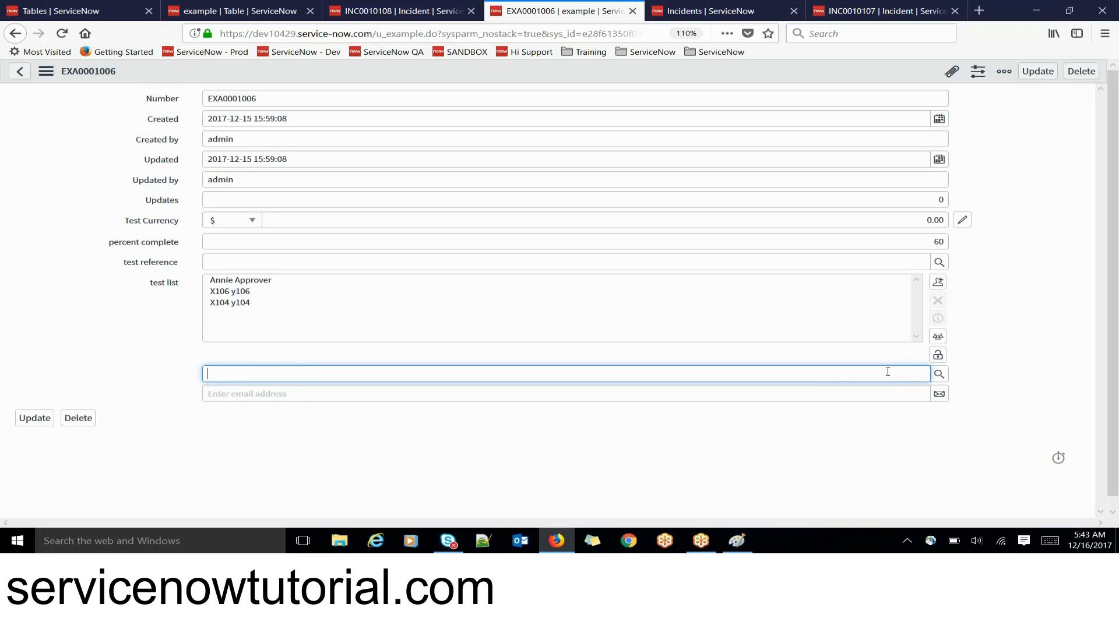
click(937, 282)
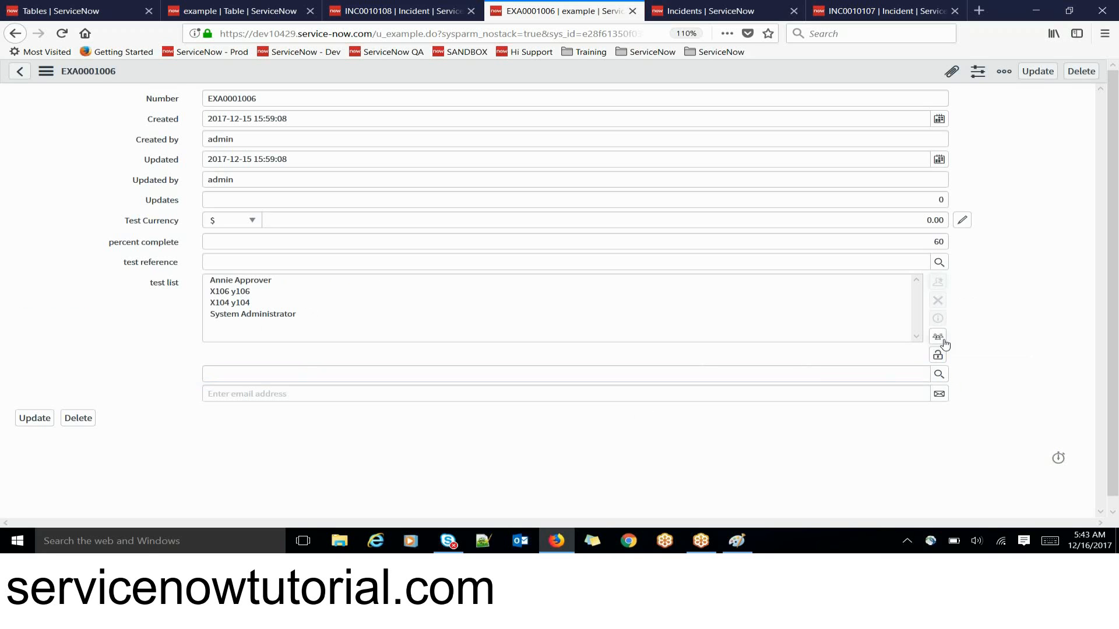
click(646, 395)
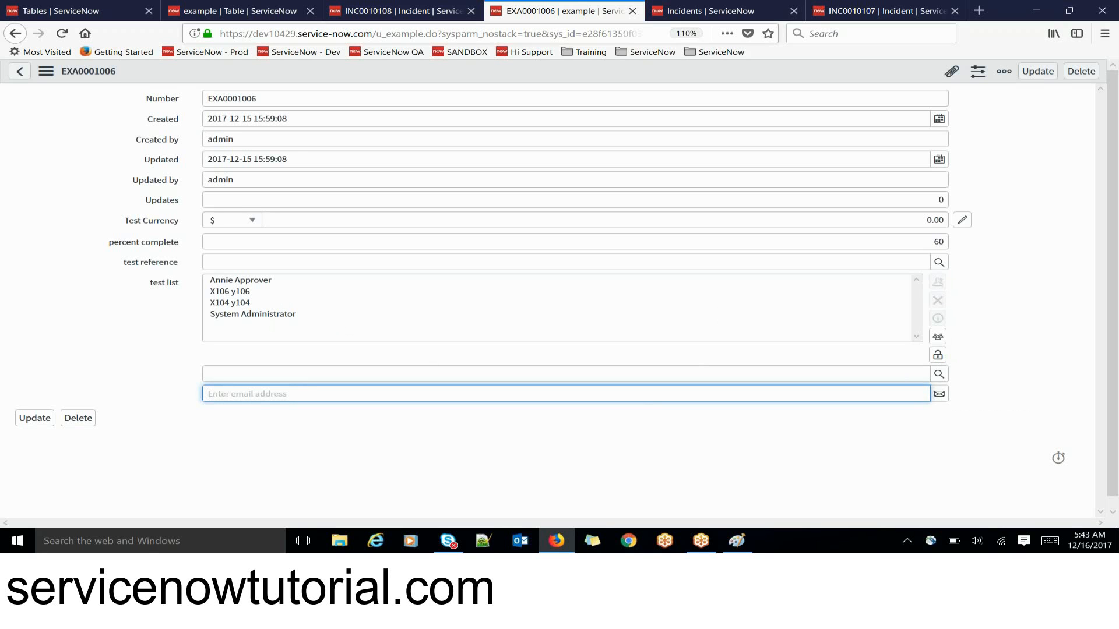
Start a new dictionary entry for the example table with type List and column label "second list".
click(94, 10)
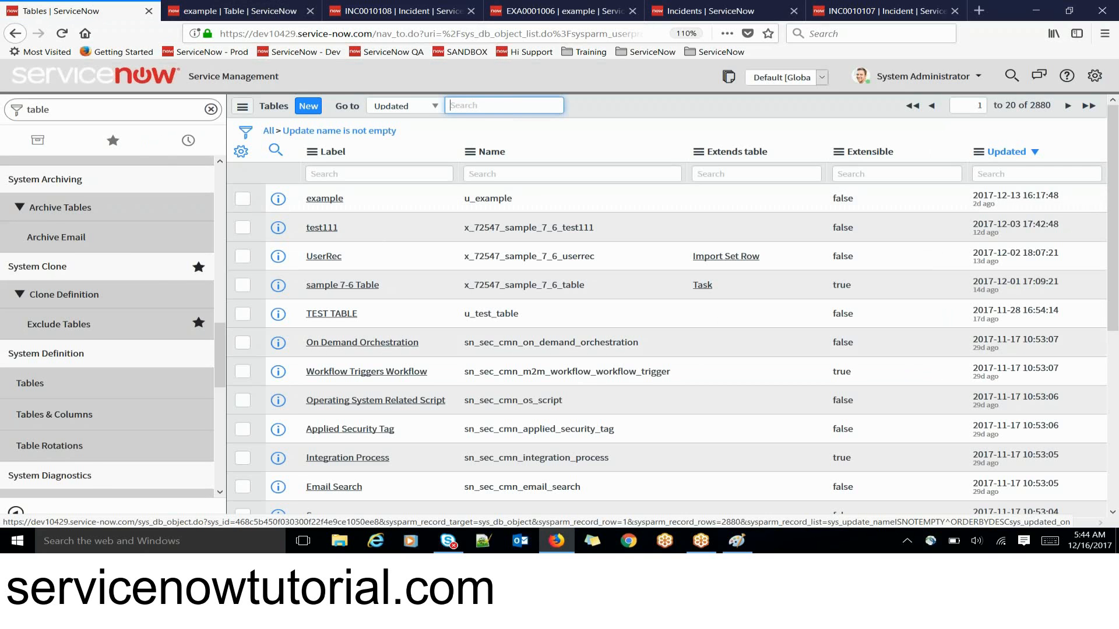
key(ctrl+Tab)
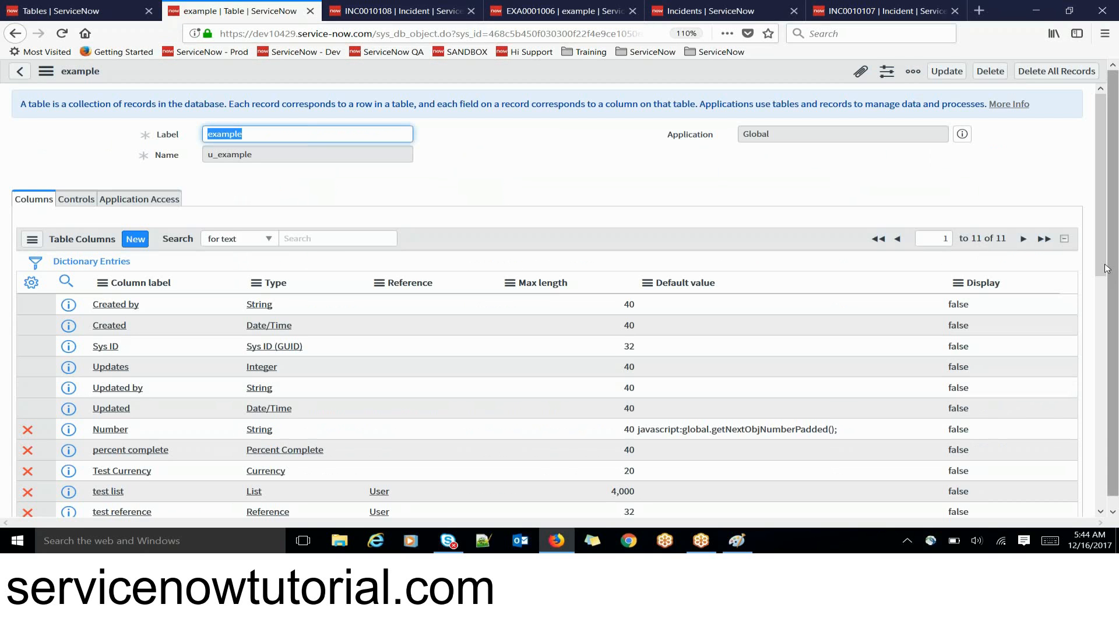
scroll(1105, 269, down, 3)
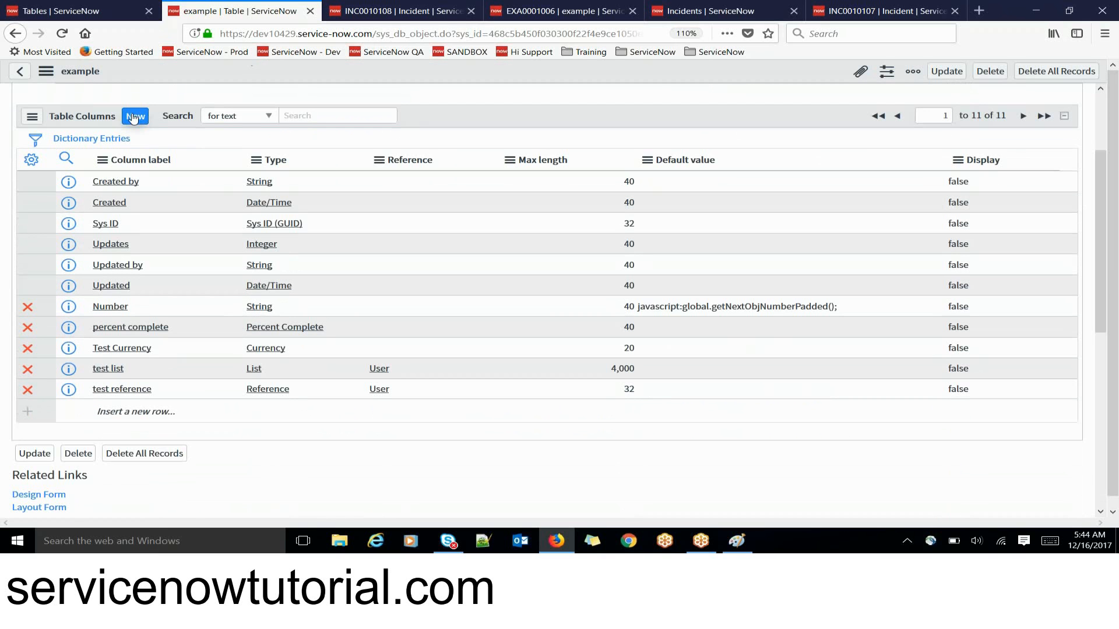
click(133, 116)
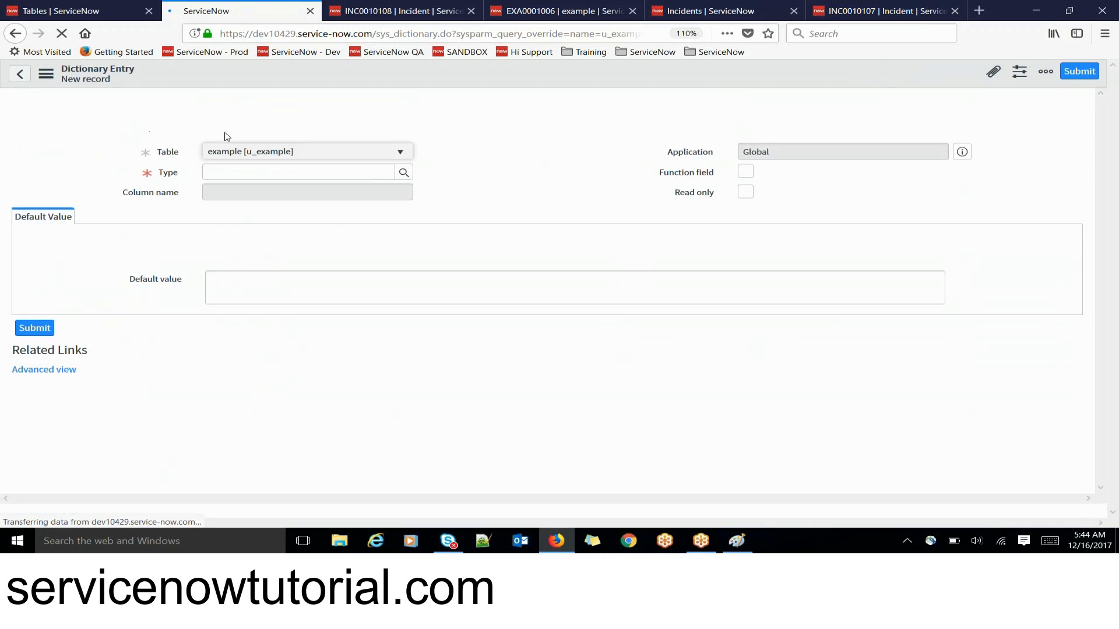
click(230, 169)
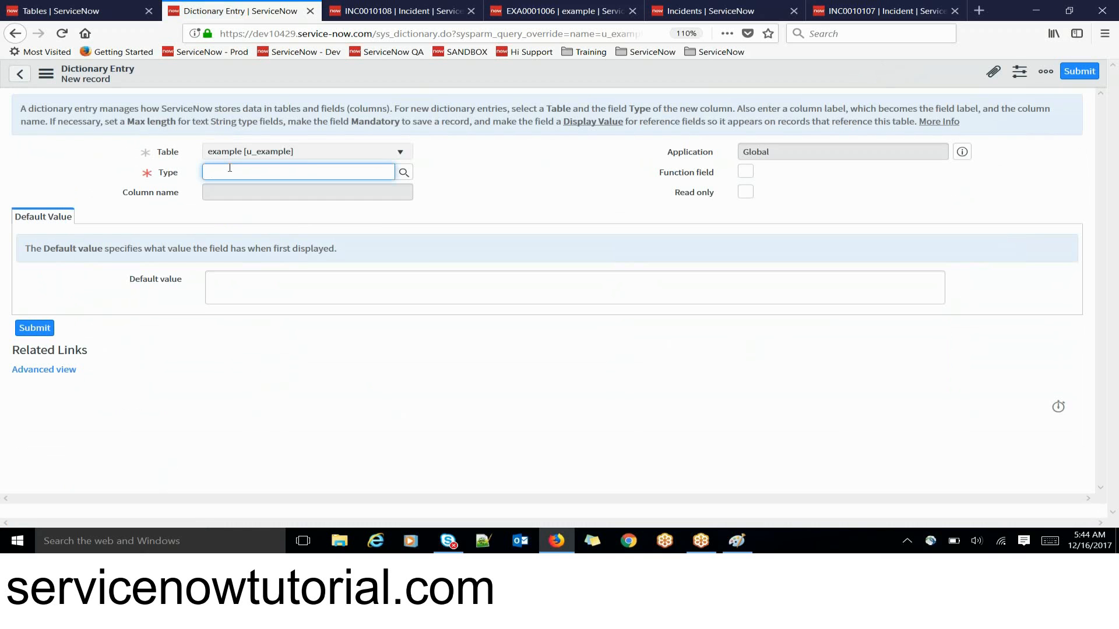
text(second list)
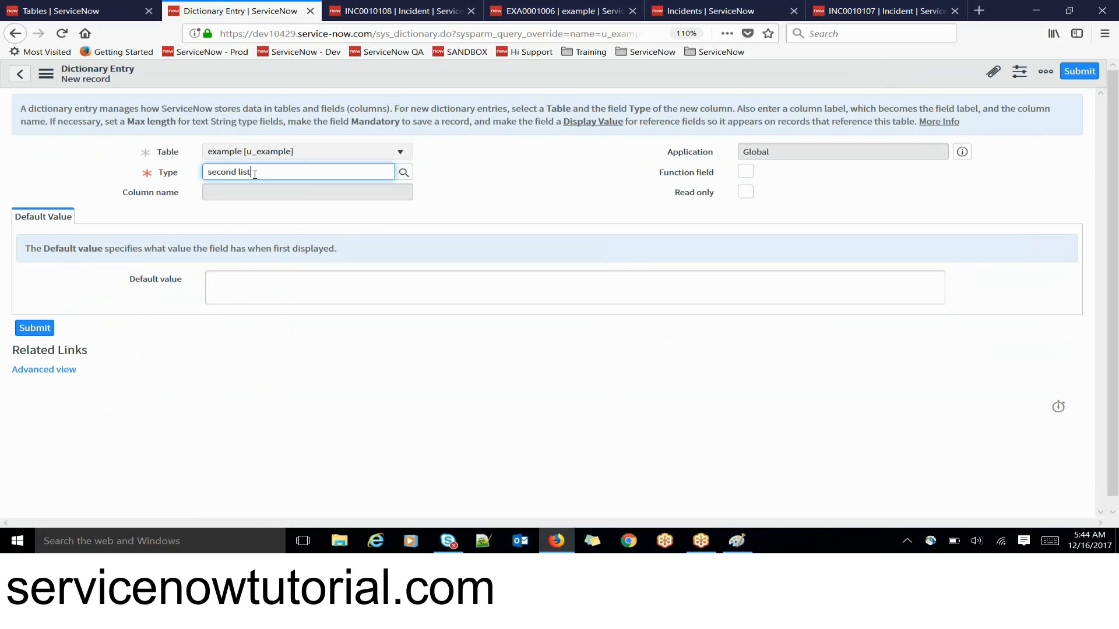
key(ctrl+shift+Left)
key(ctrl+shift+Left)
key(BackSpace)
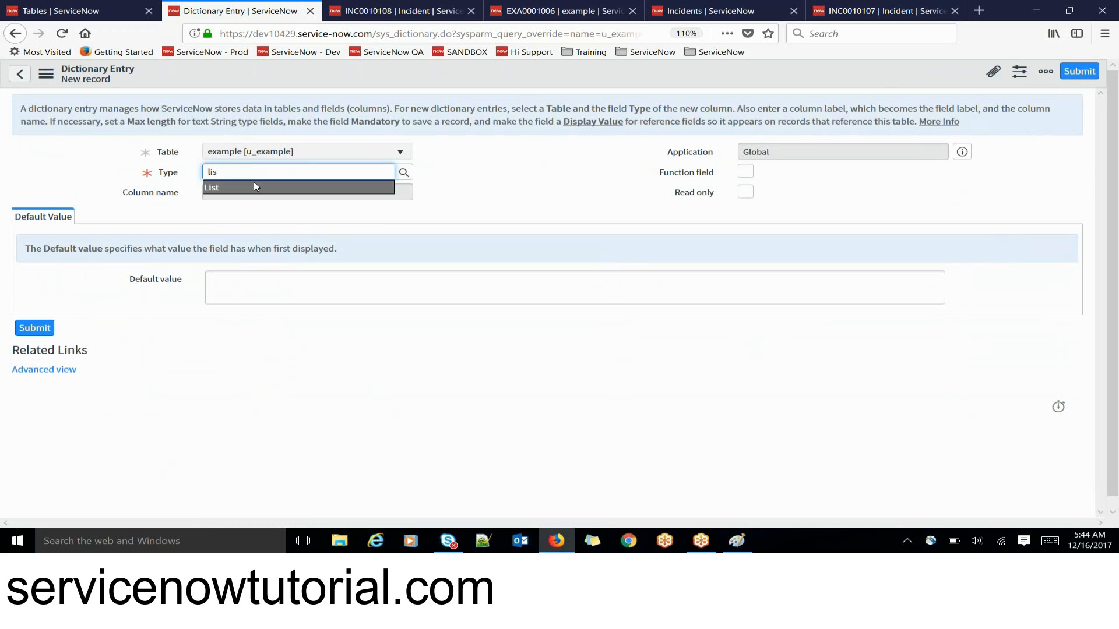
click(254, 183)
click(251, 187)
text(second list)
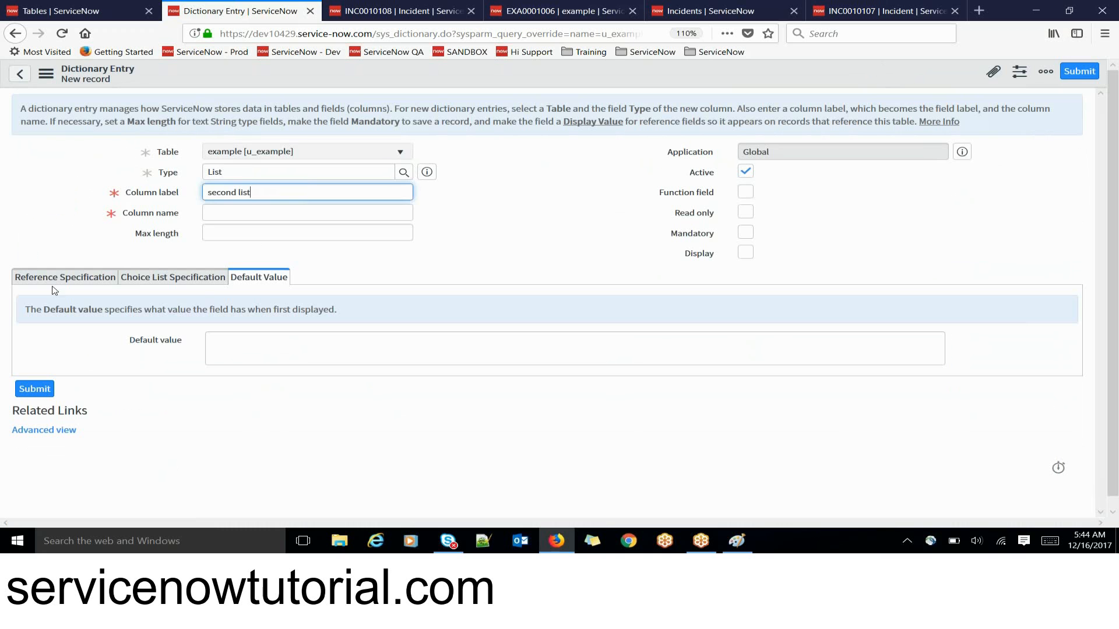
Make the second list column reference the Incident table and submit the dictionary entry.
drag(65, 284, 98, 283)
click(211, 340)
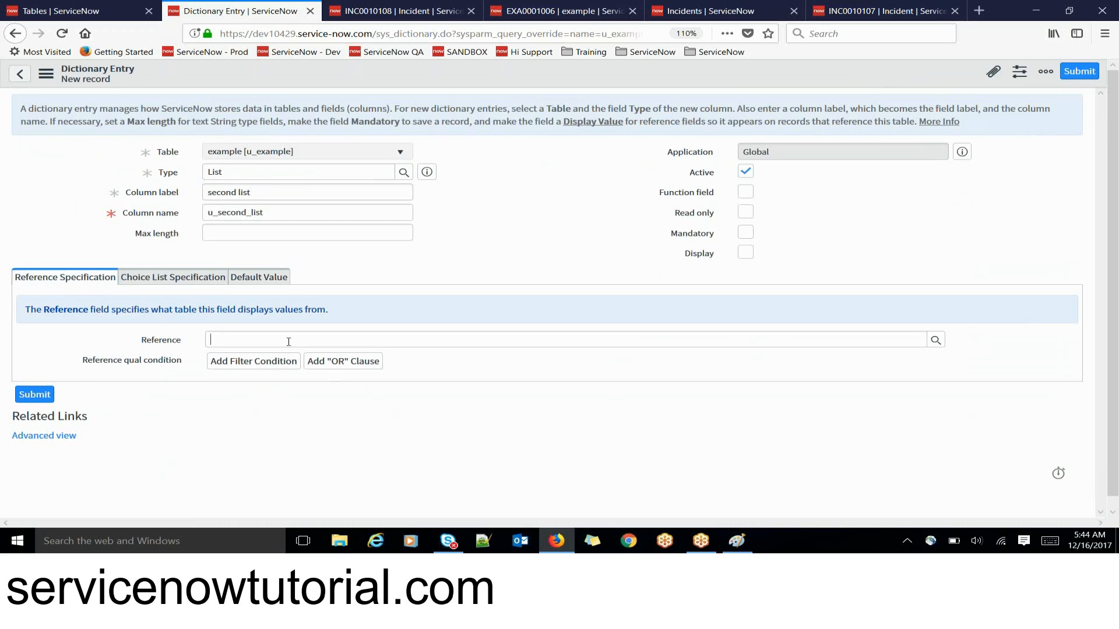
click(935, 344)
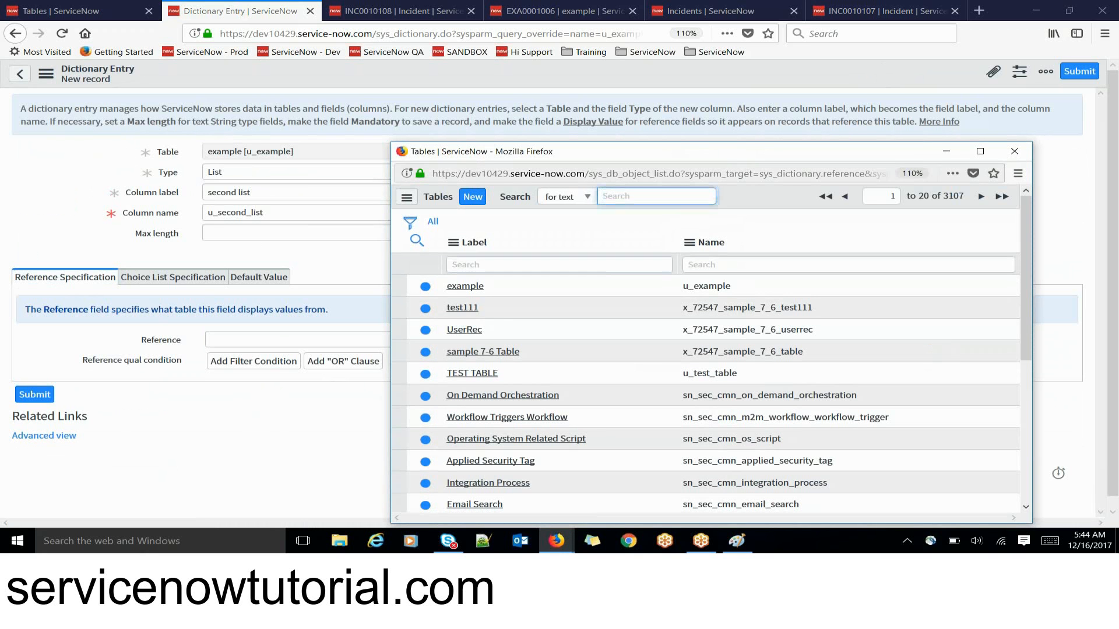
click(605, 265)
text(inci)
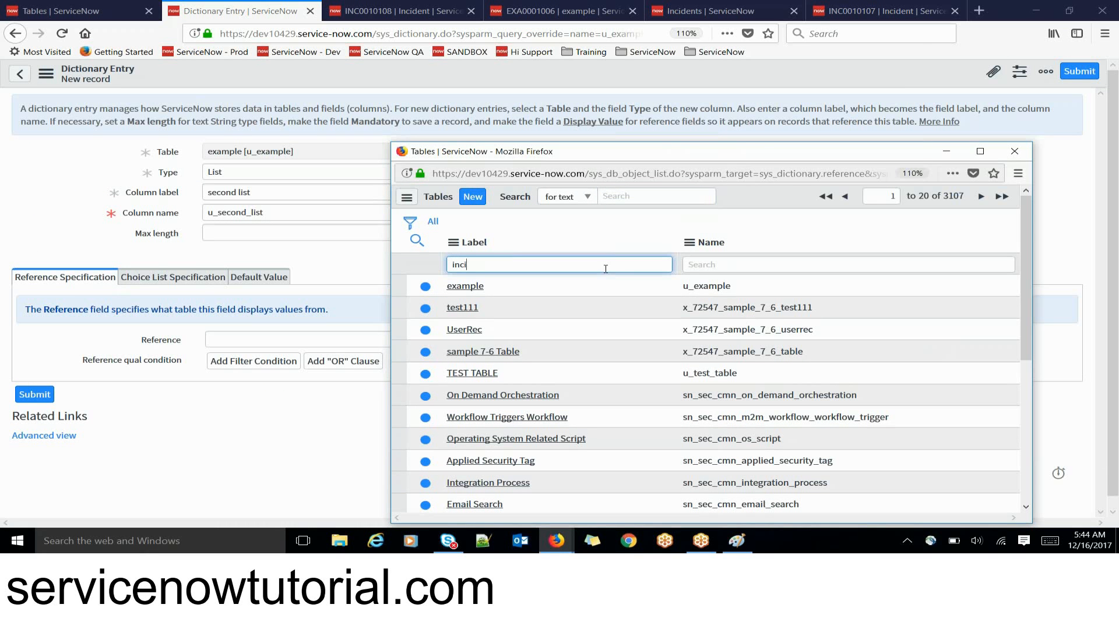
text(dent)
key(Return)
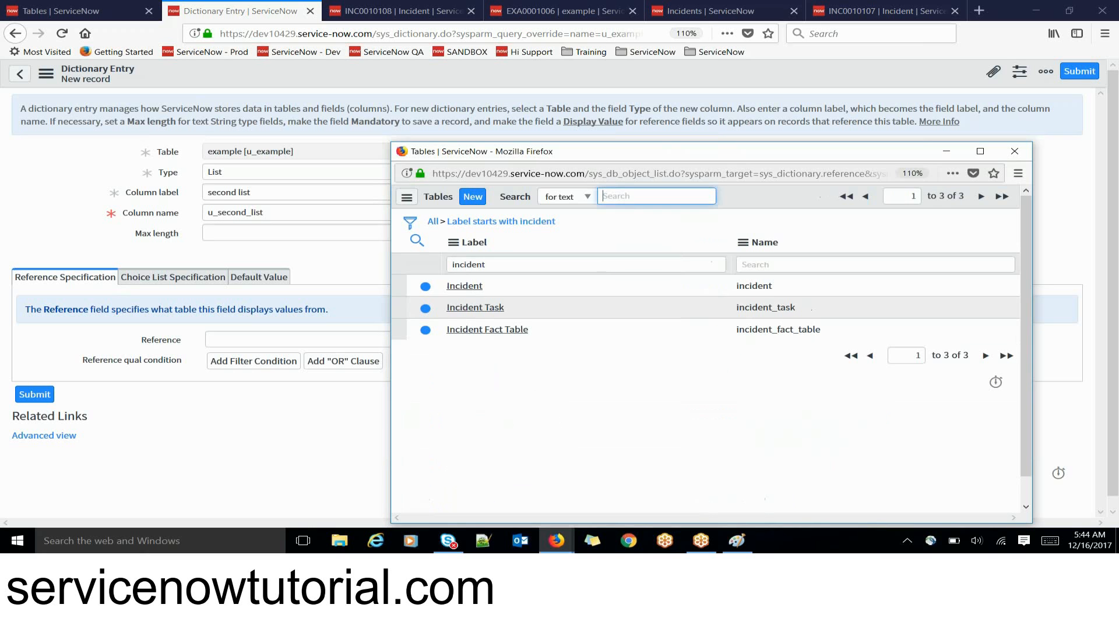
click(475, 288)
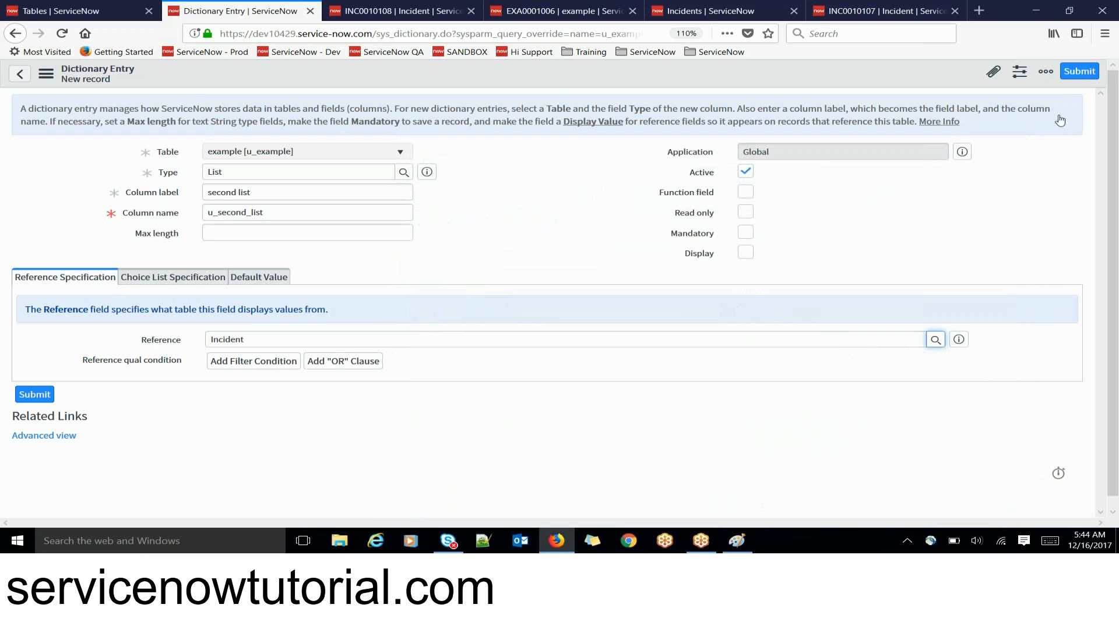
click(1081, 72)
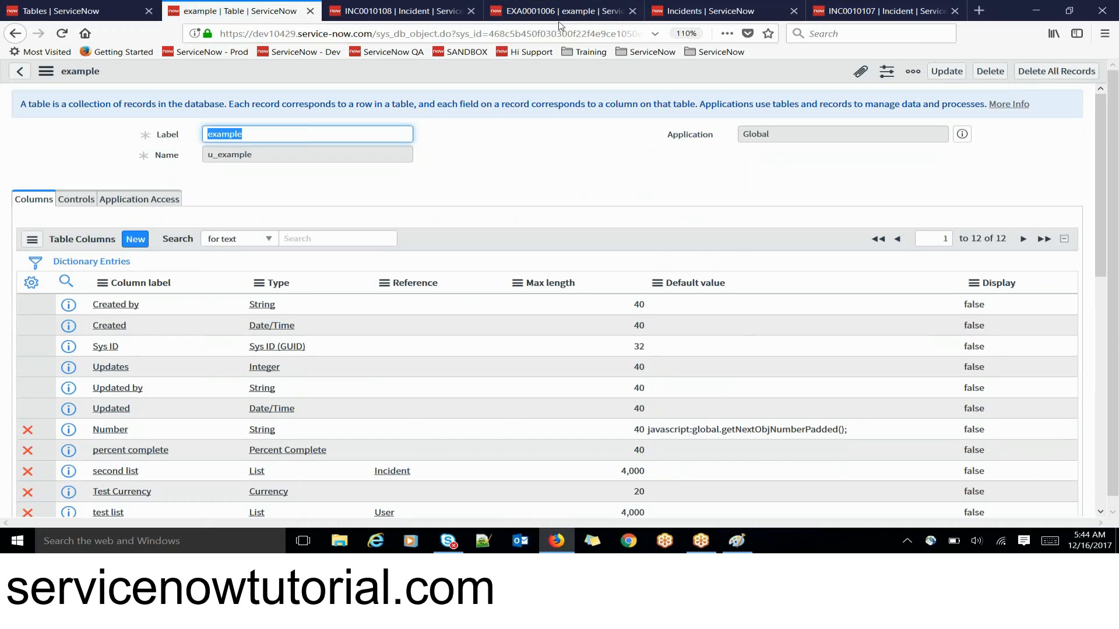
Go back to record EXA0001006 and reload its form, discarding the unsaved test list entries.
click(615, 6)
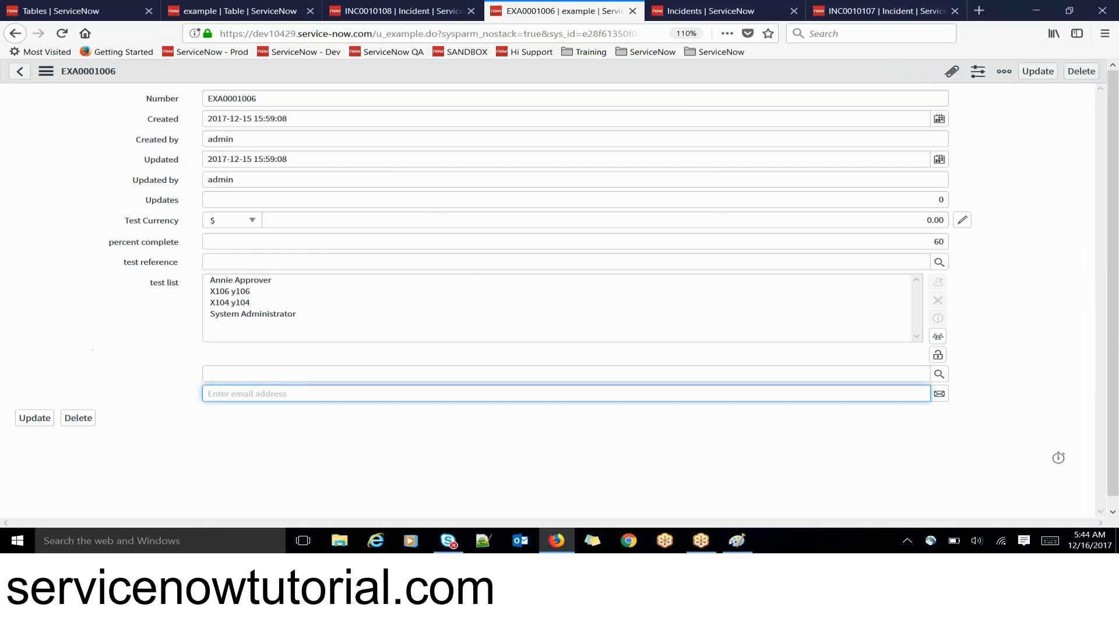
right_click(588, 71)
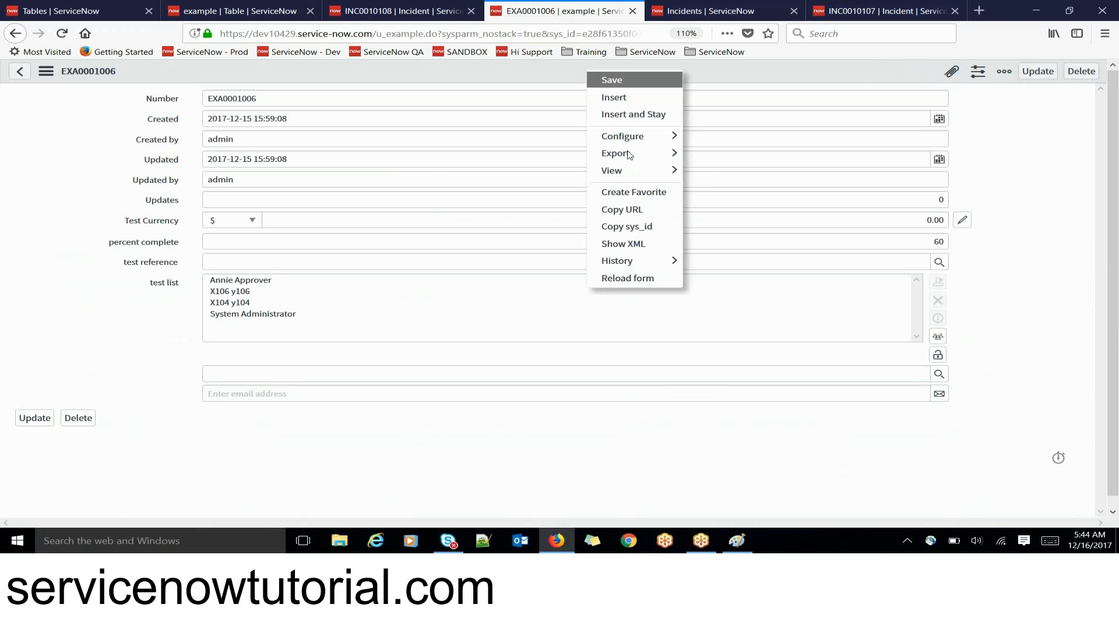
click(620, 279)
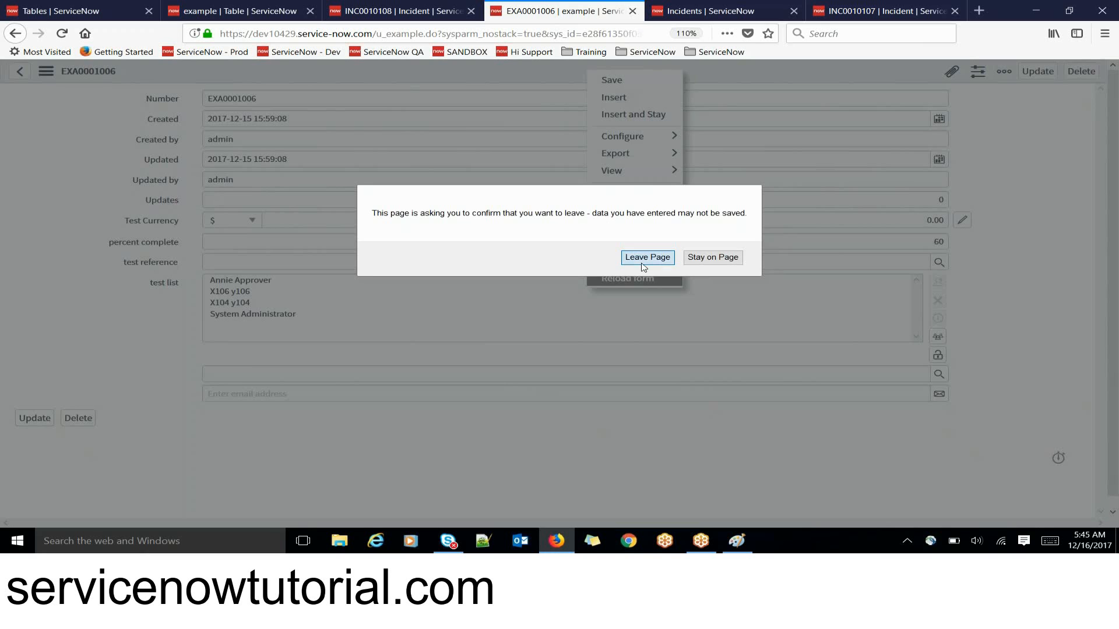
click(646, 258)
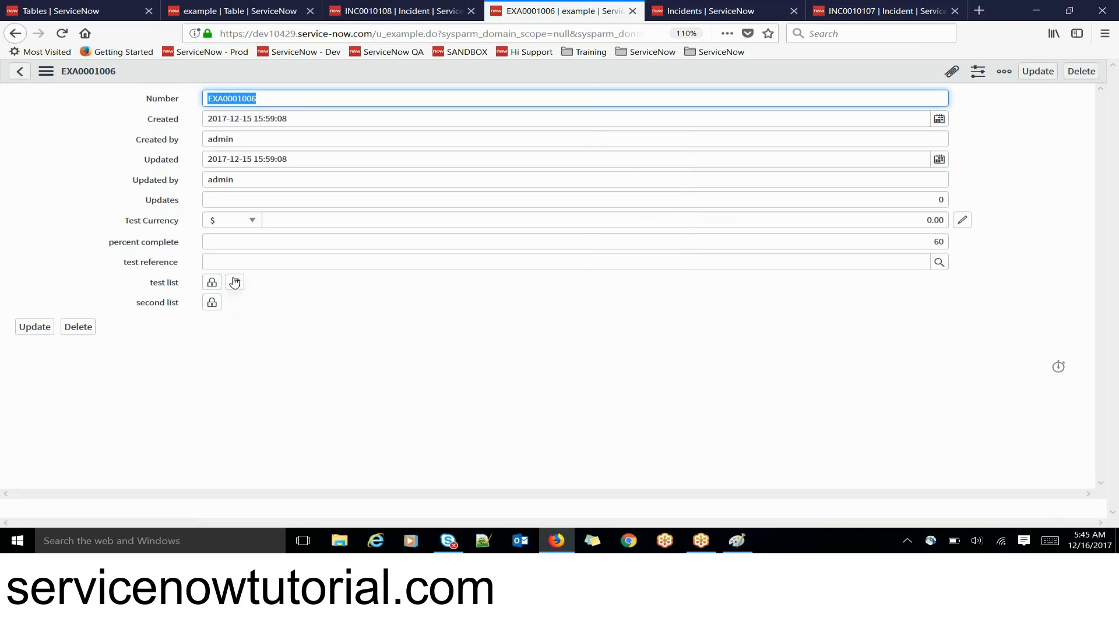
Unlock the second list and test list fields, compare their entry controls including the email address entry, and lock both again.
drag(148, 290, 182, 291)
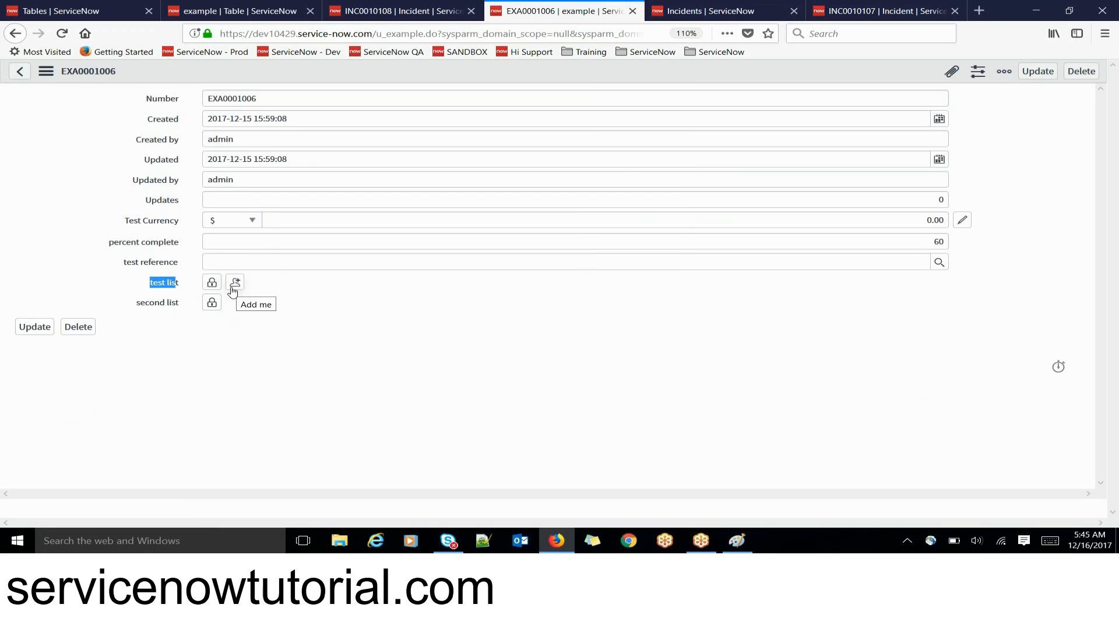
click(212, 304)
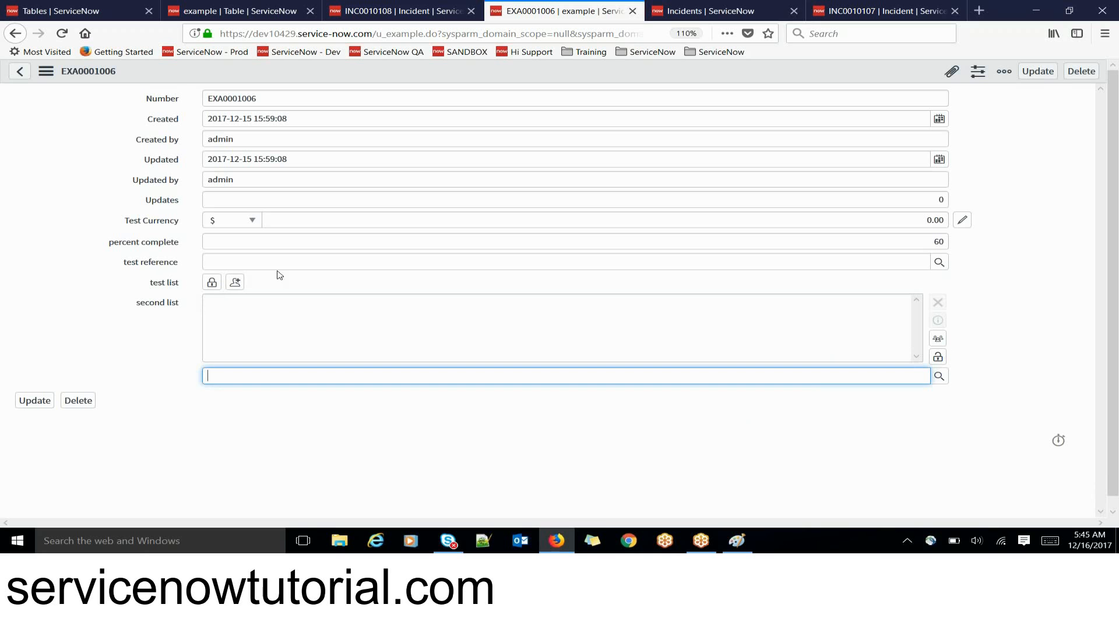
click(212, 283)
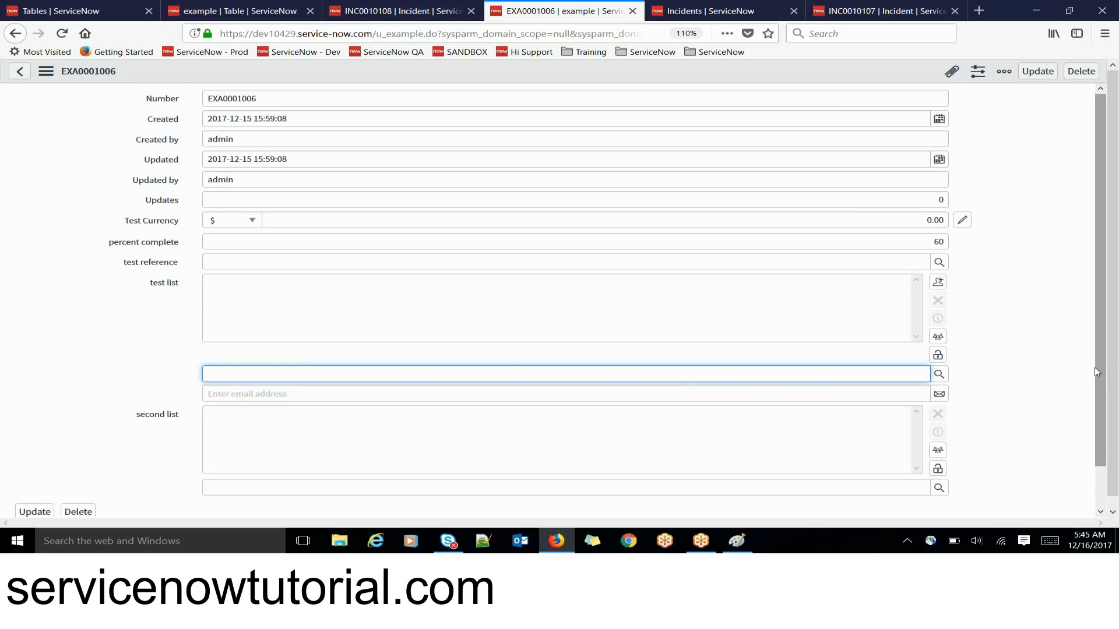
scroll(1100, 372, down, 1)
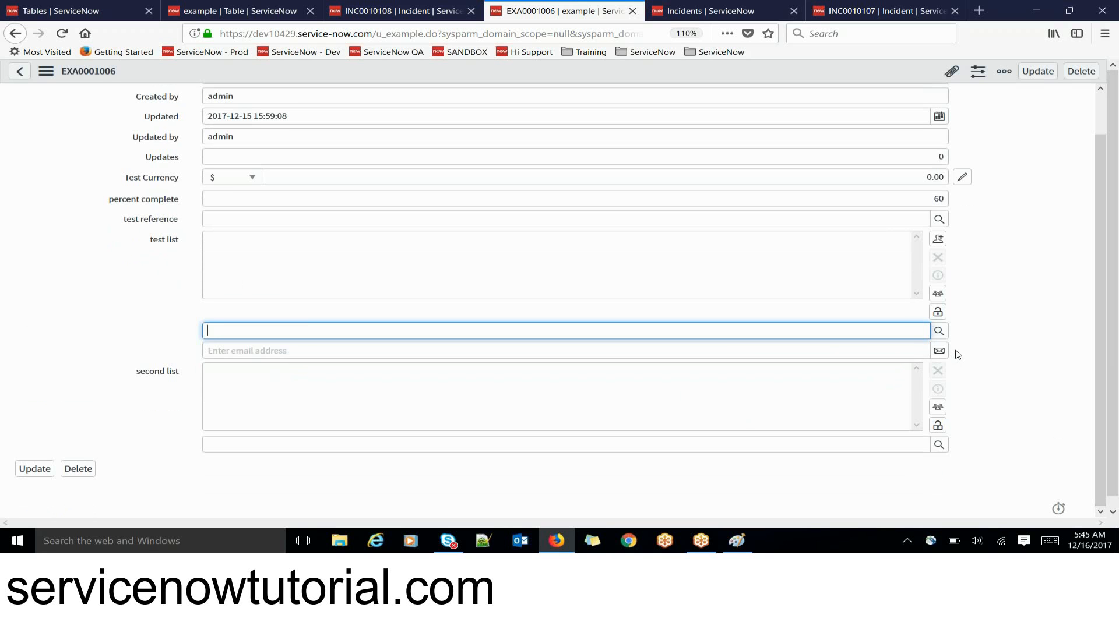
click(958, 354)
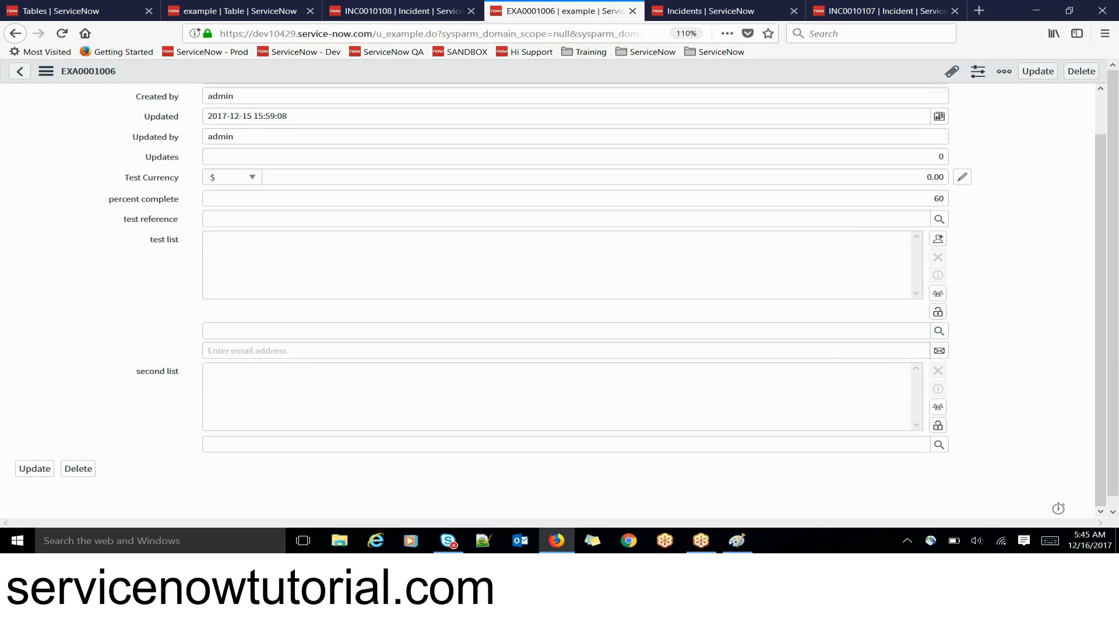
click(868, 351)
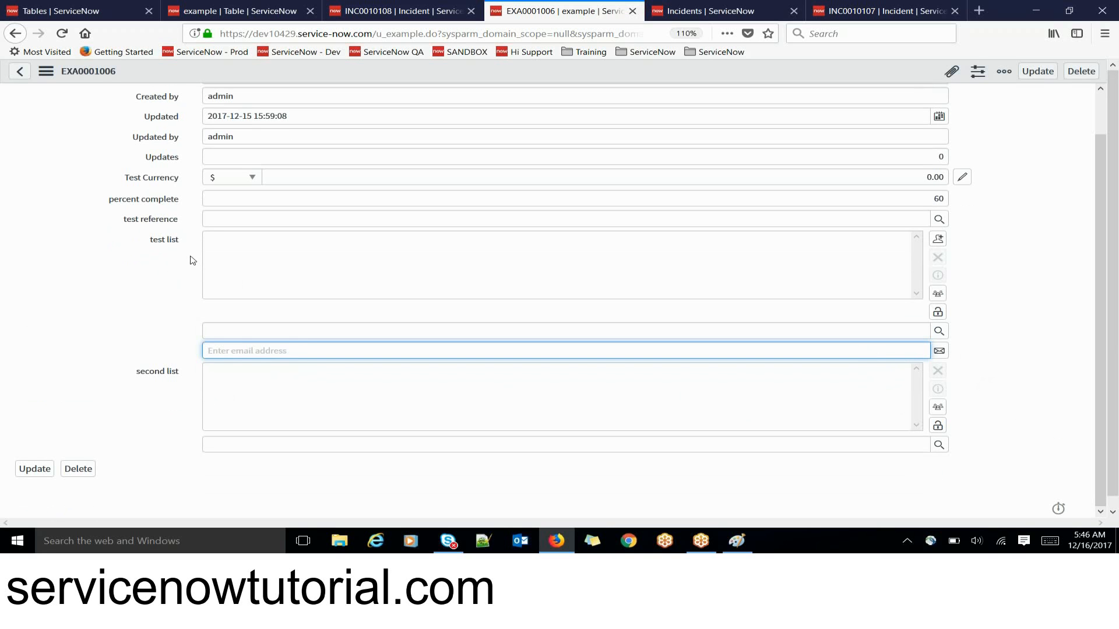
click(937, 425)
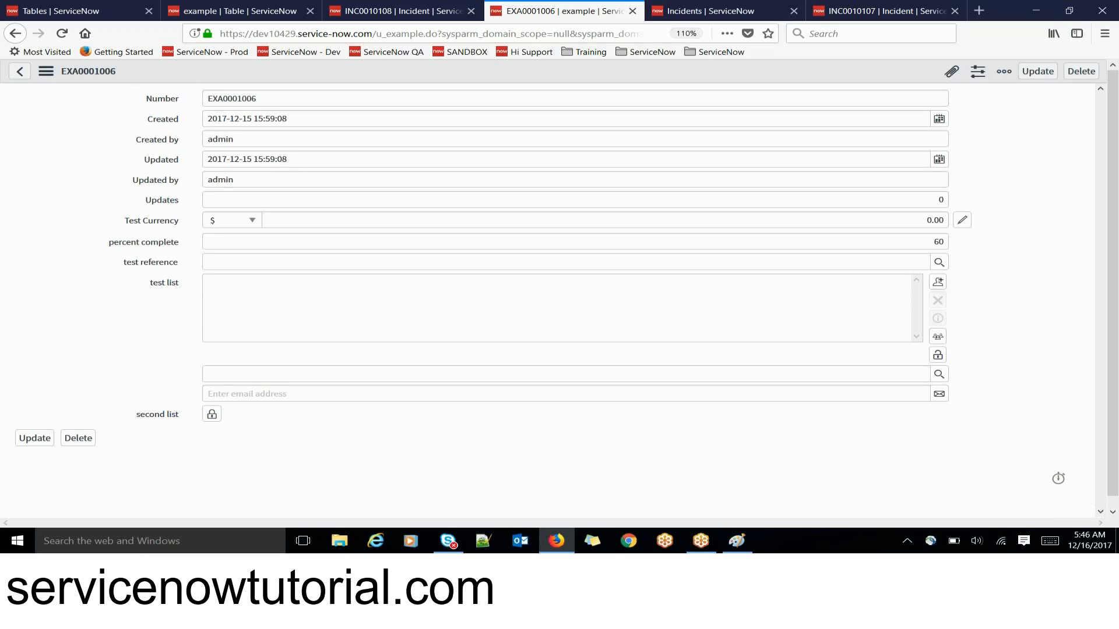
click(937, 355)
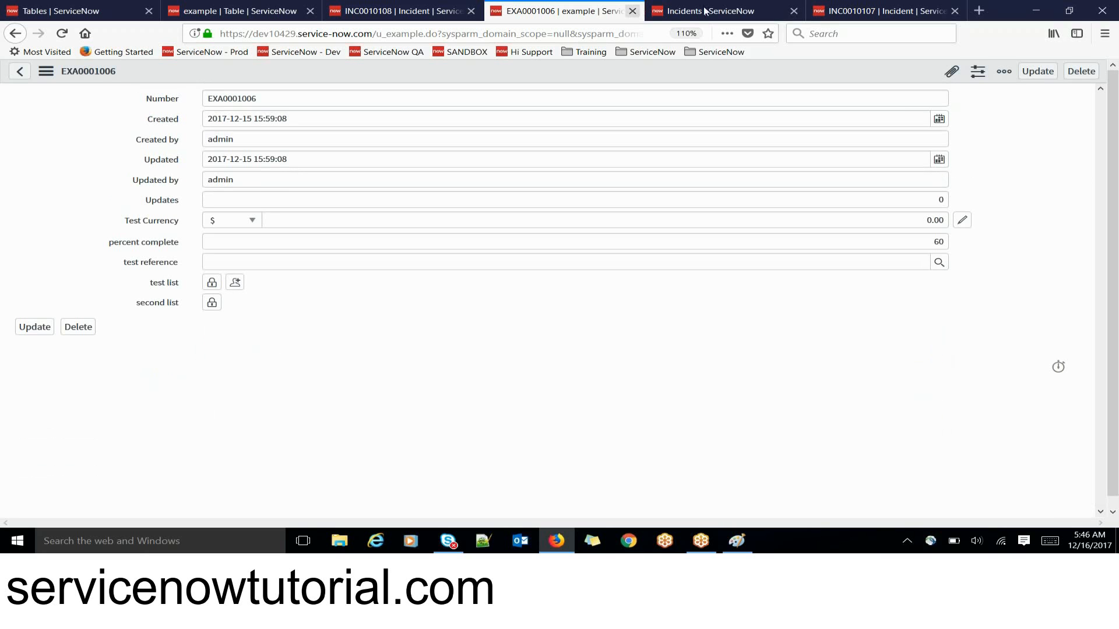
Open a new dictionary entry for the example table, browse the available field types in the type lookup, and close the lookup.
click(201, 8)
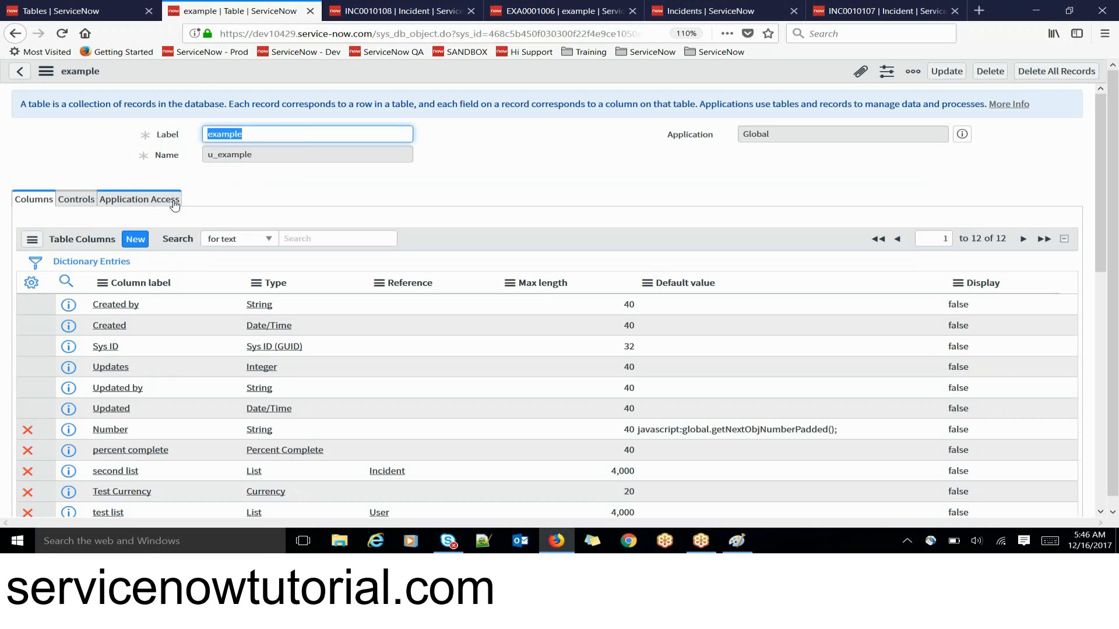
click(138, 239)
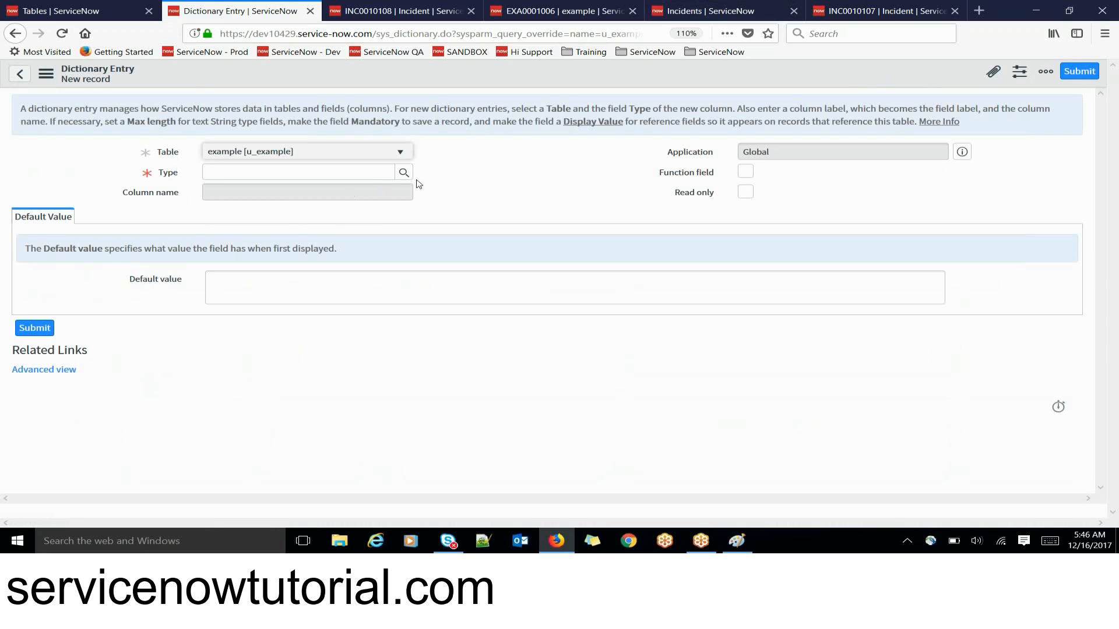
click(410, 172)
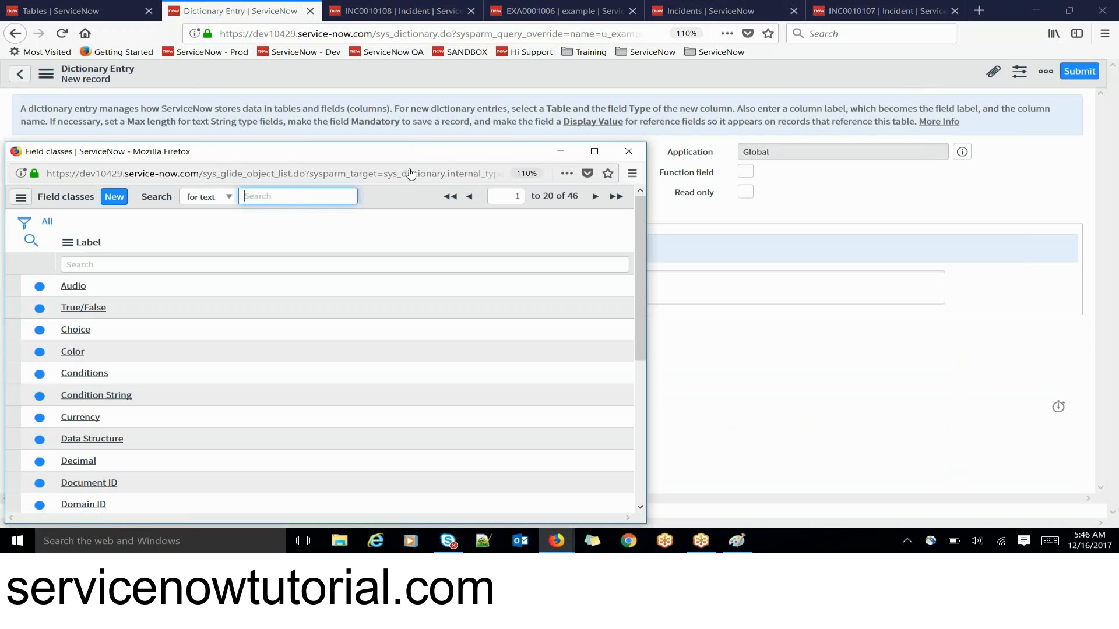
click(595, 196)
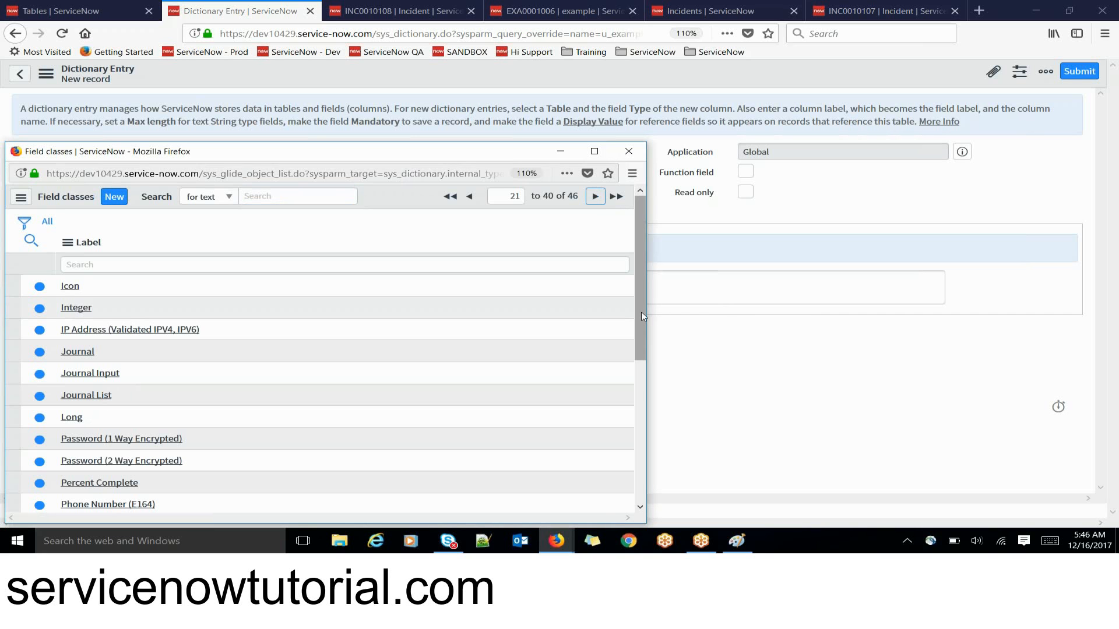
drag(641, 313, 638, 462)
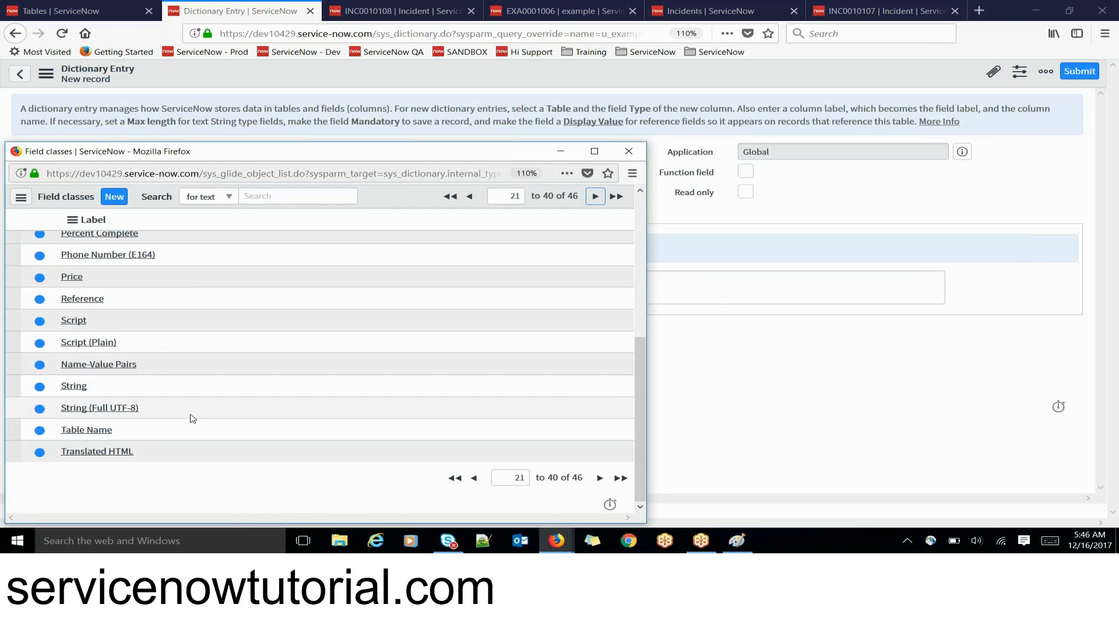
click(629, 152)
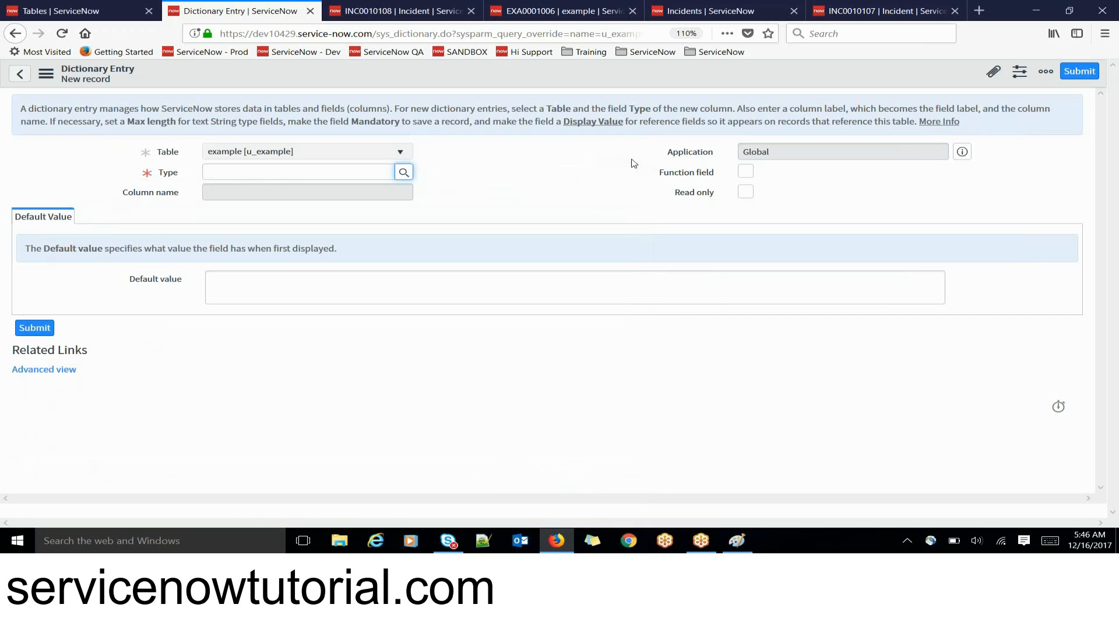
click(116, 16)
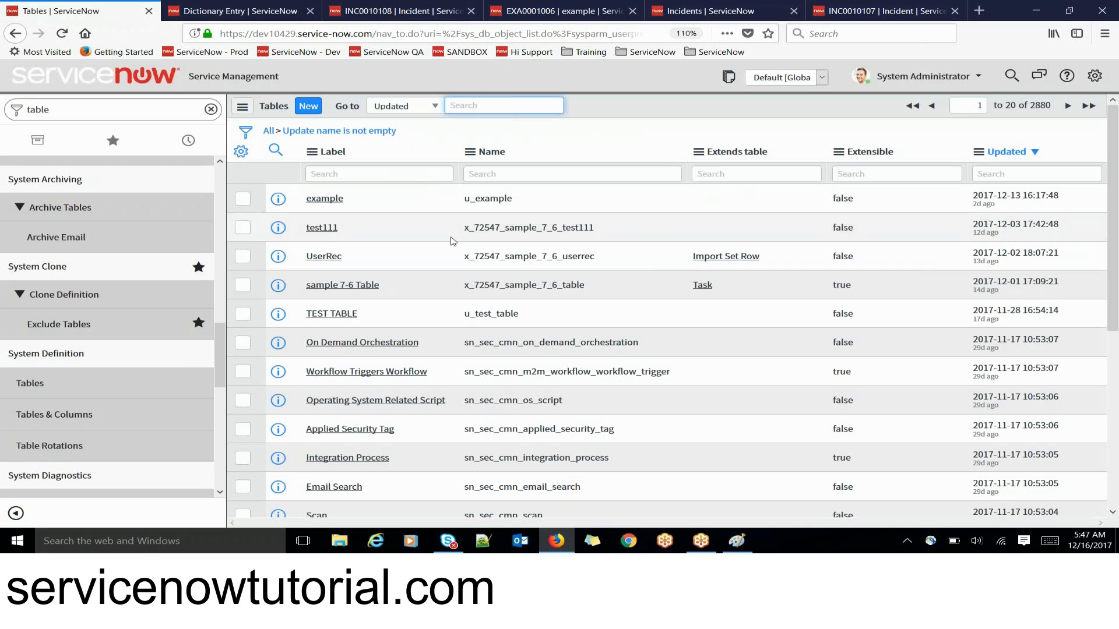
click(376, 14)
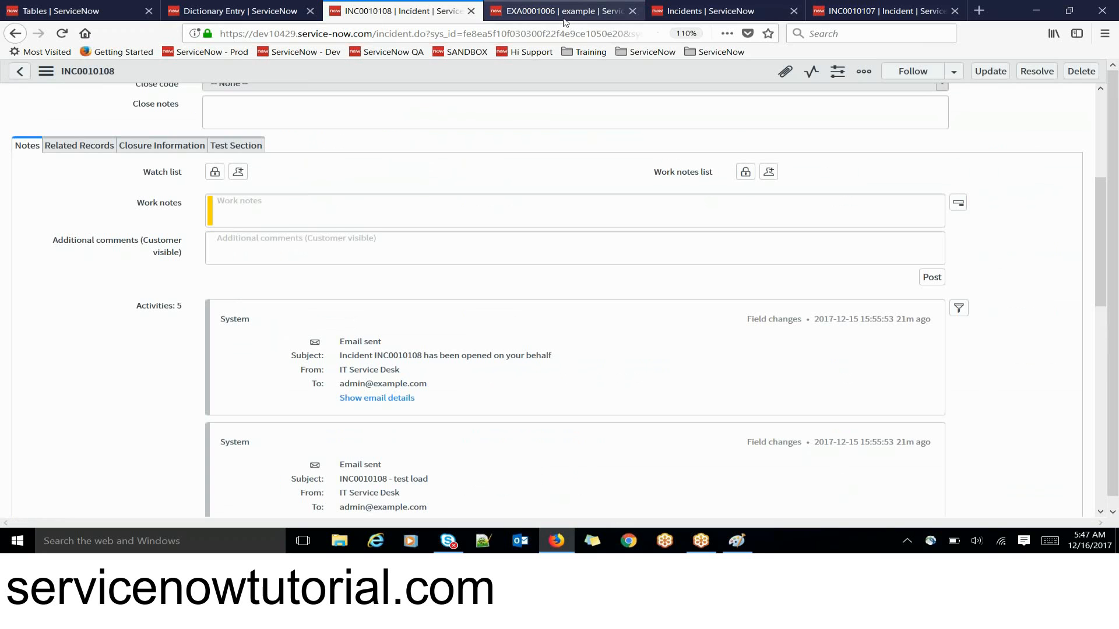
key(ctrl+l)
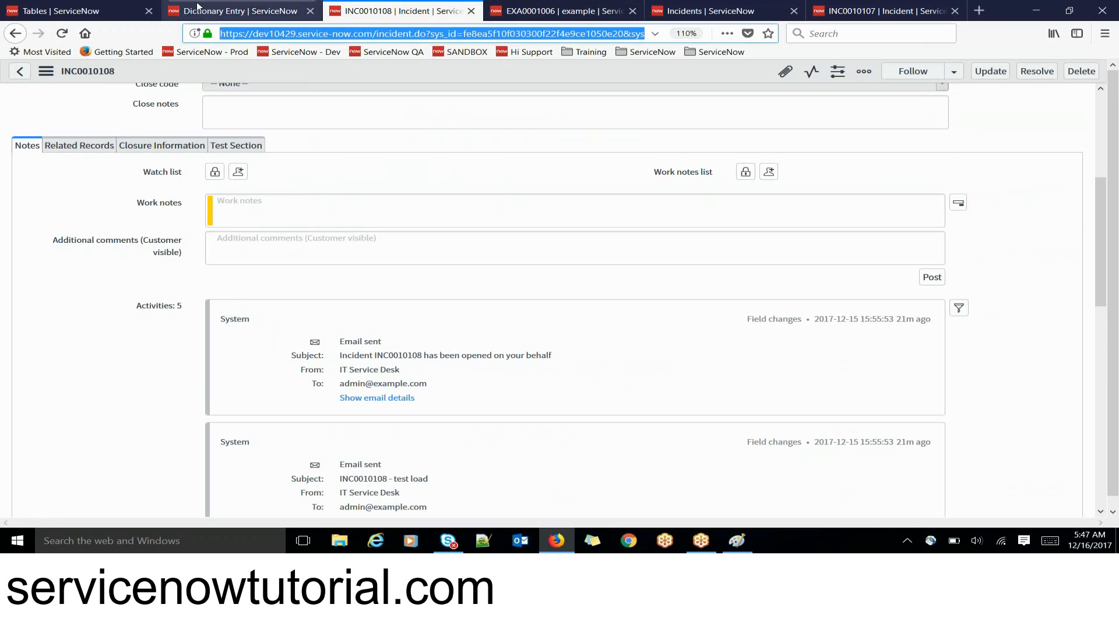
Return to the new dictionary entry for the example table, review the field types in the type lookup, and close the lookup.
click(198, 9)
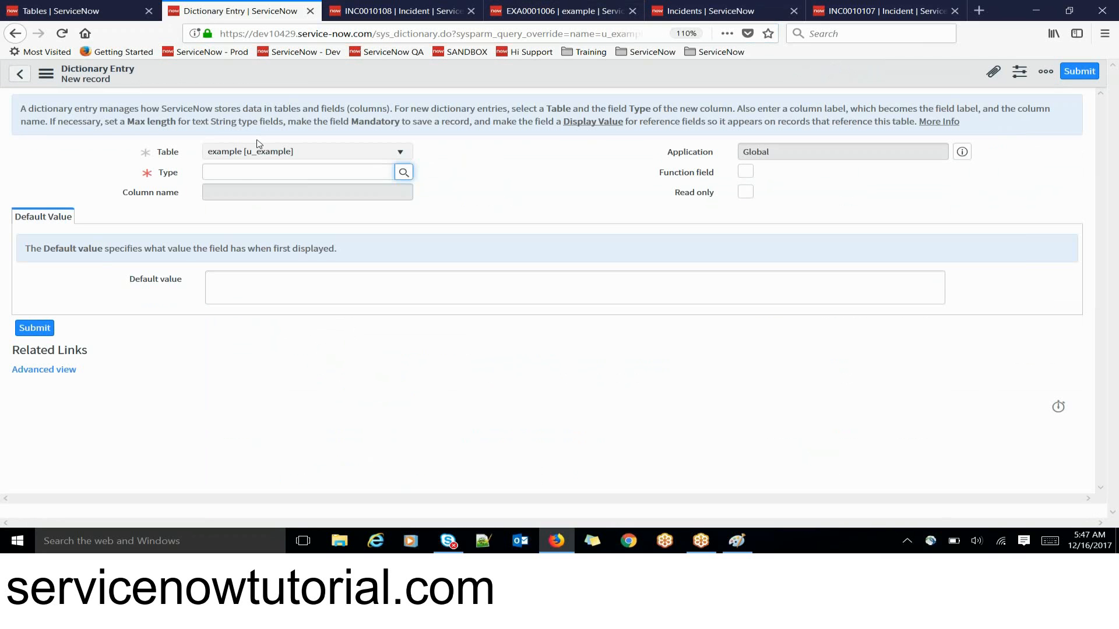
click(237, 175)
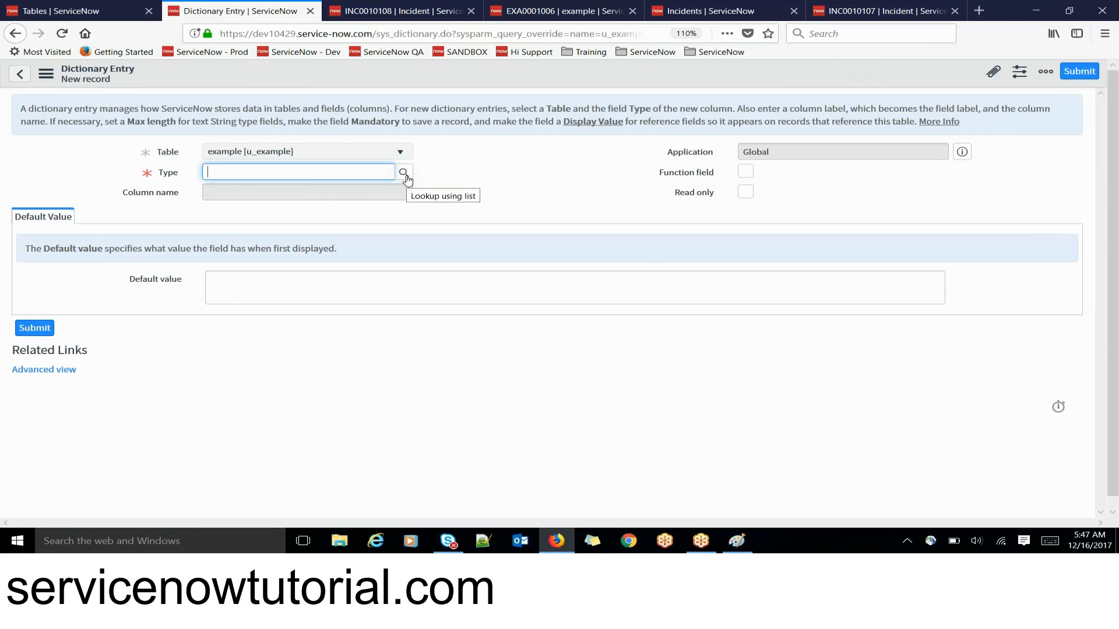
click(407, 179)
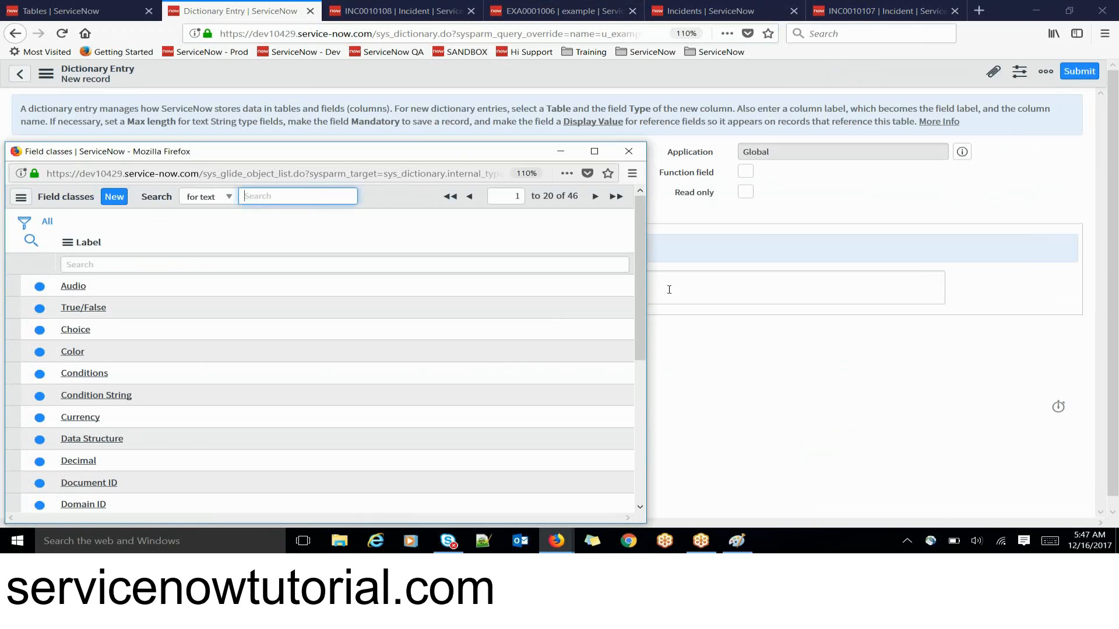
drag(639, 293, 639, 415)
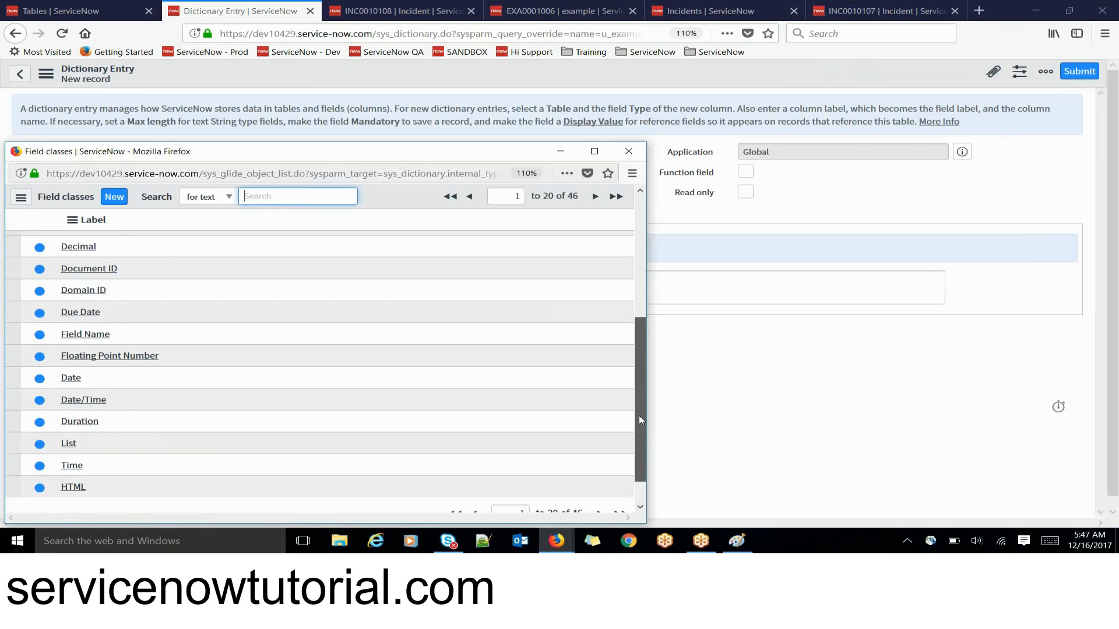
drag(638, 413, 667, 236)
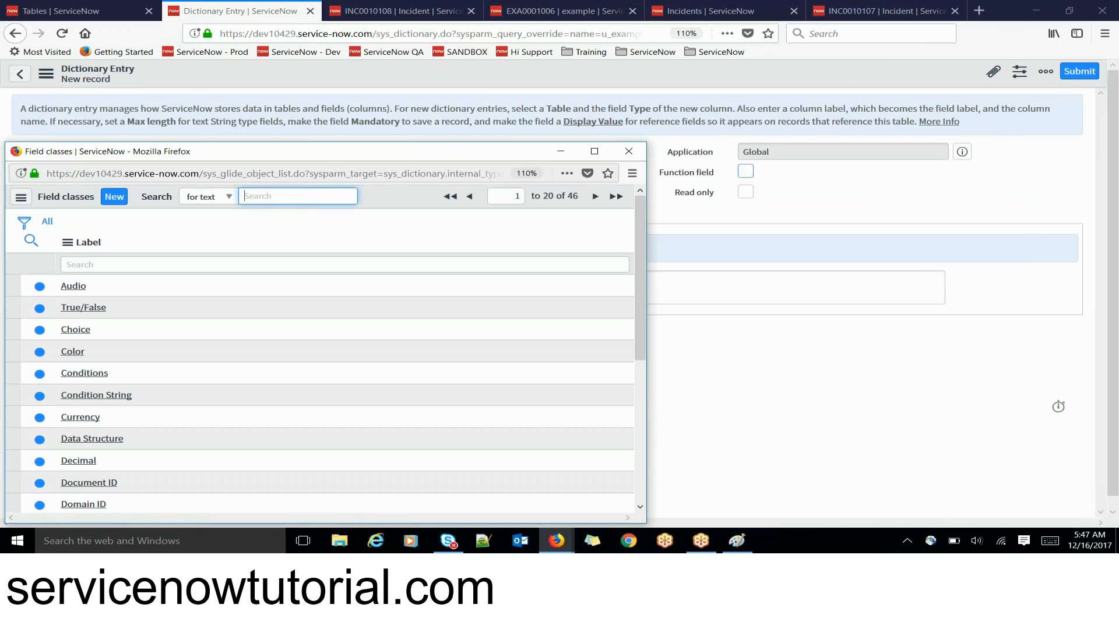
click(639, 154)
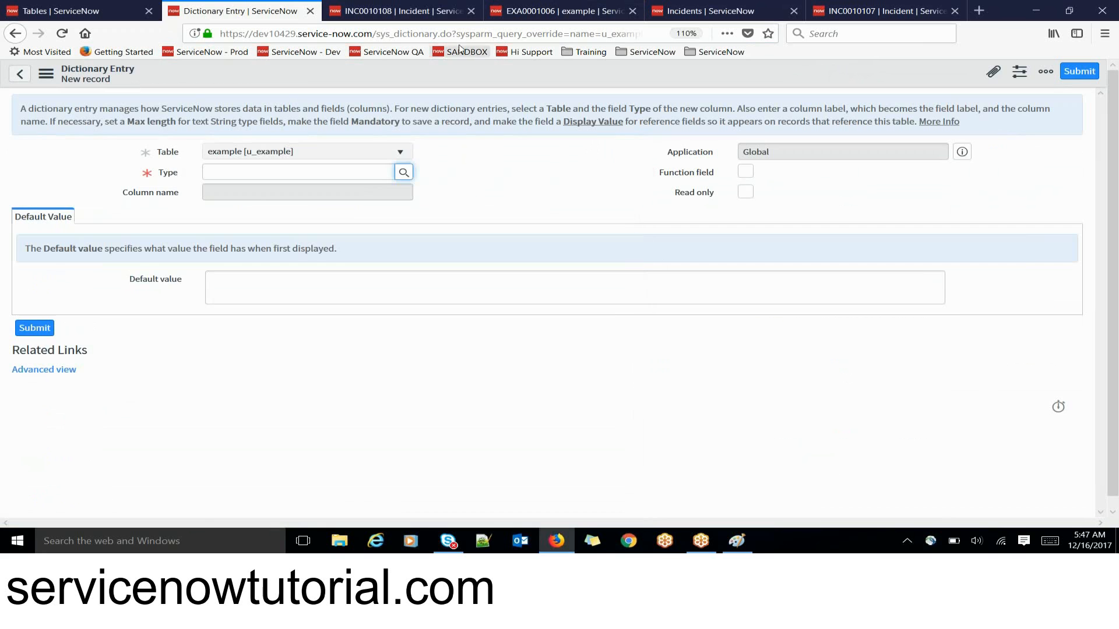
Close the browser pages for record EXA0001006, the incident list, INC0010107 and INC0010108.
click(414, 13)
click(559, 10)
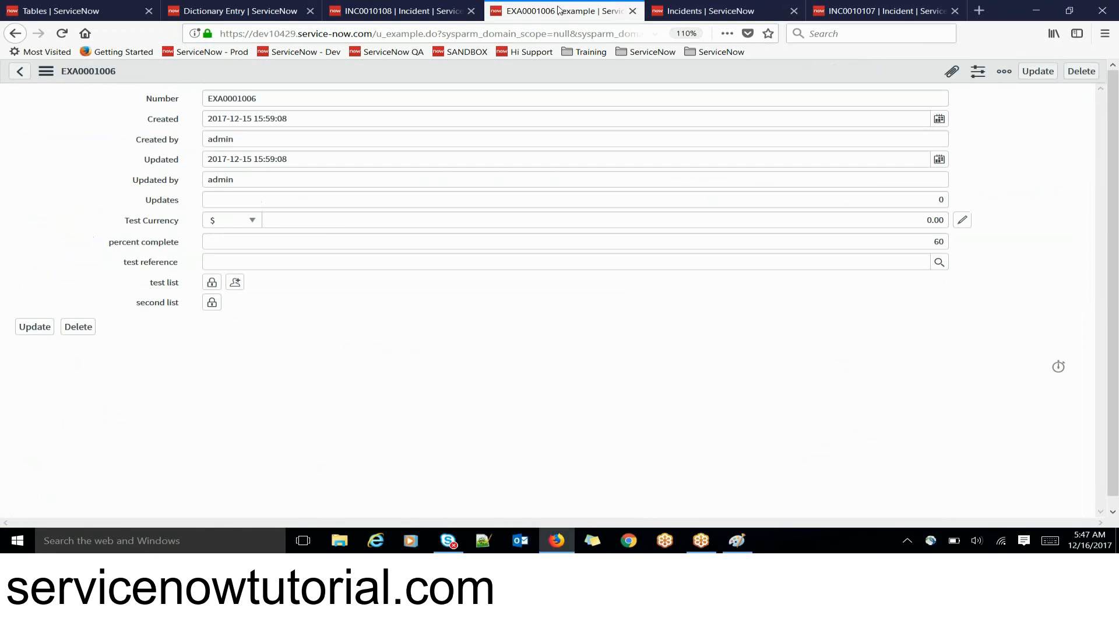
click(633, 11)
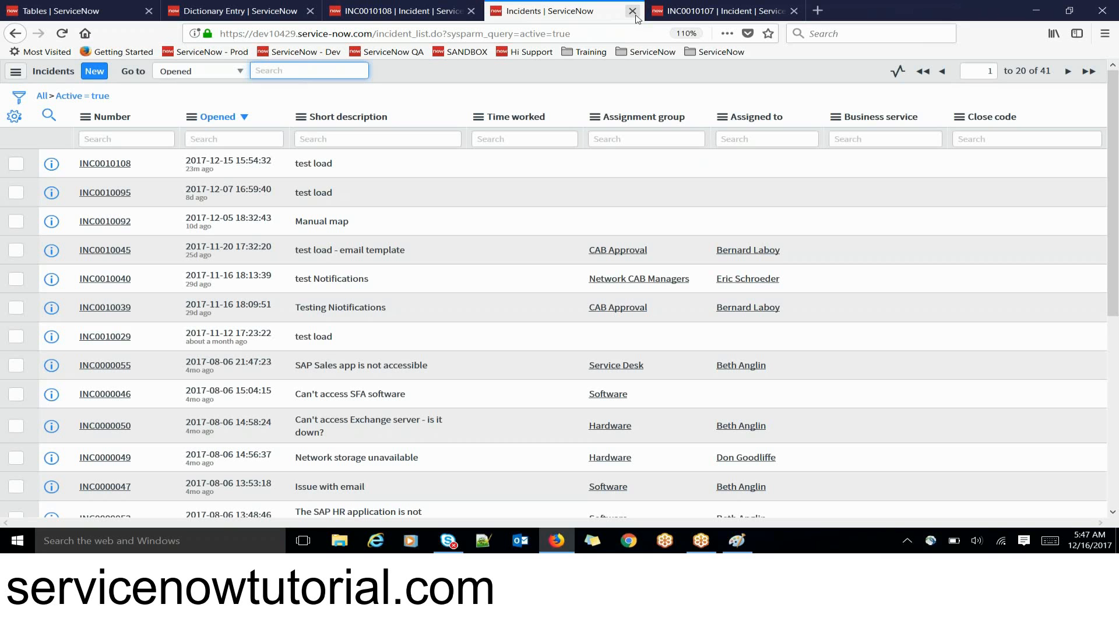
click(632, 11)
click(632, 11)
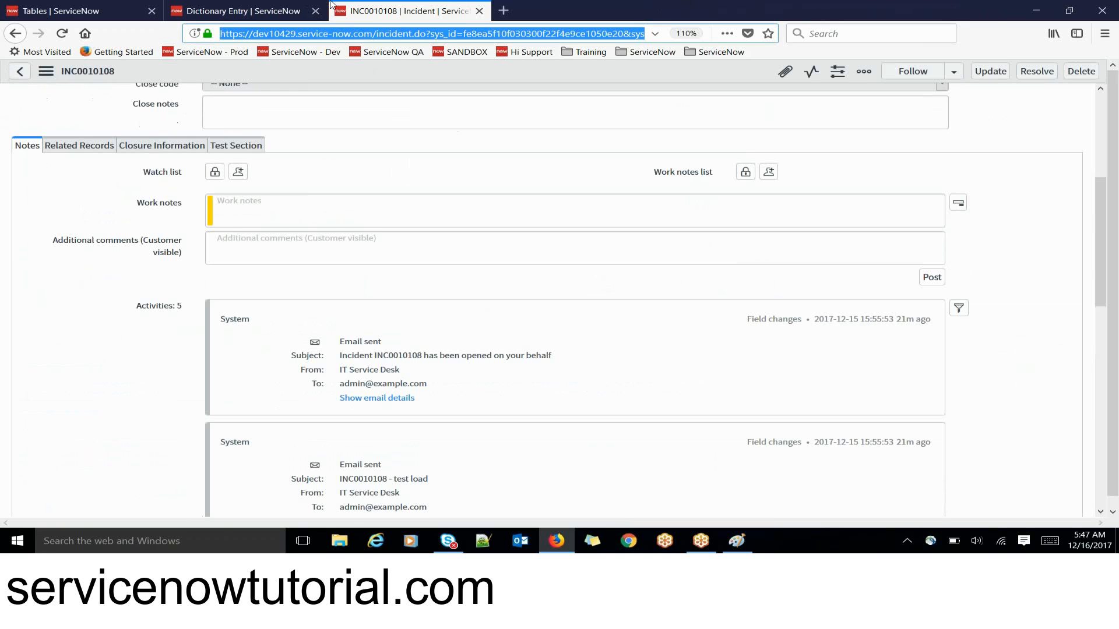
click(471, 11)
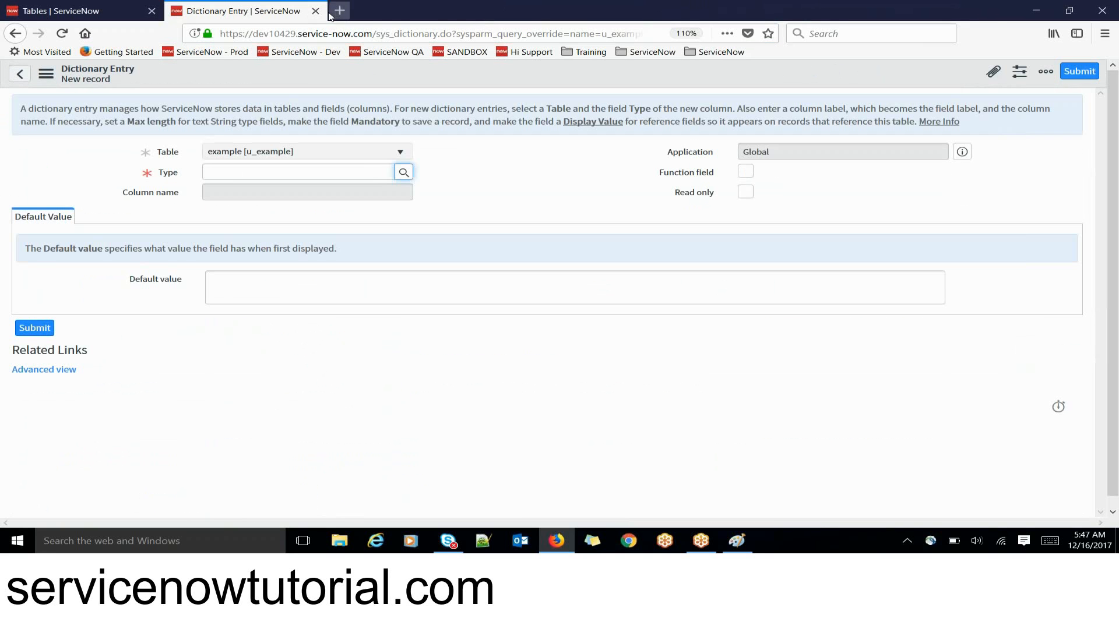
Close the unsaved dictionary entry page and keep only the Tables list open.
click(89, 11)
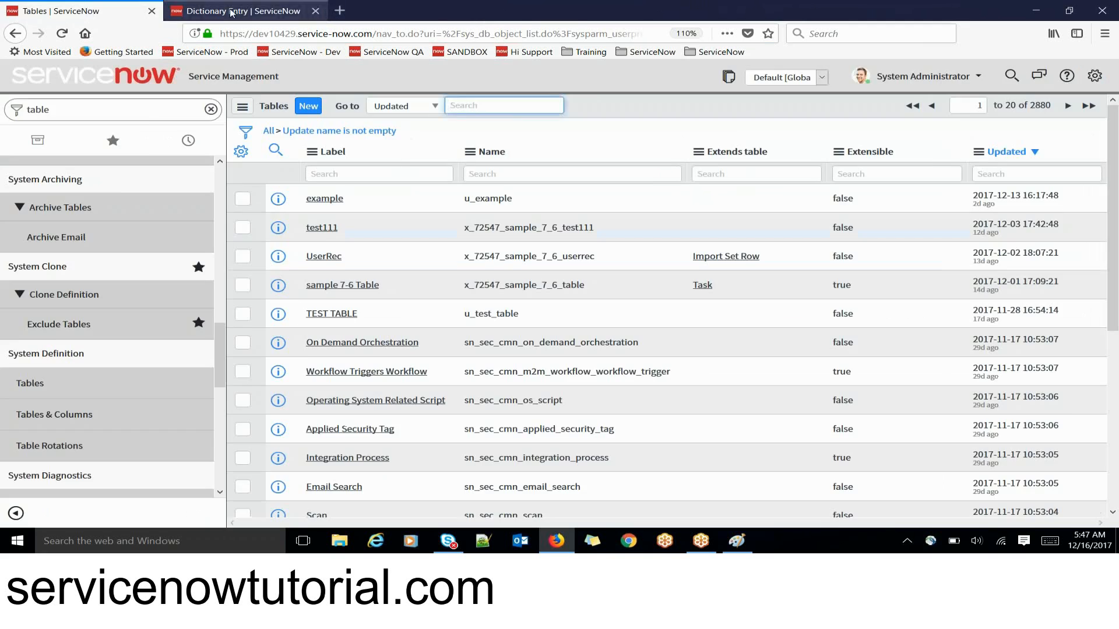
click(241, 12)
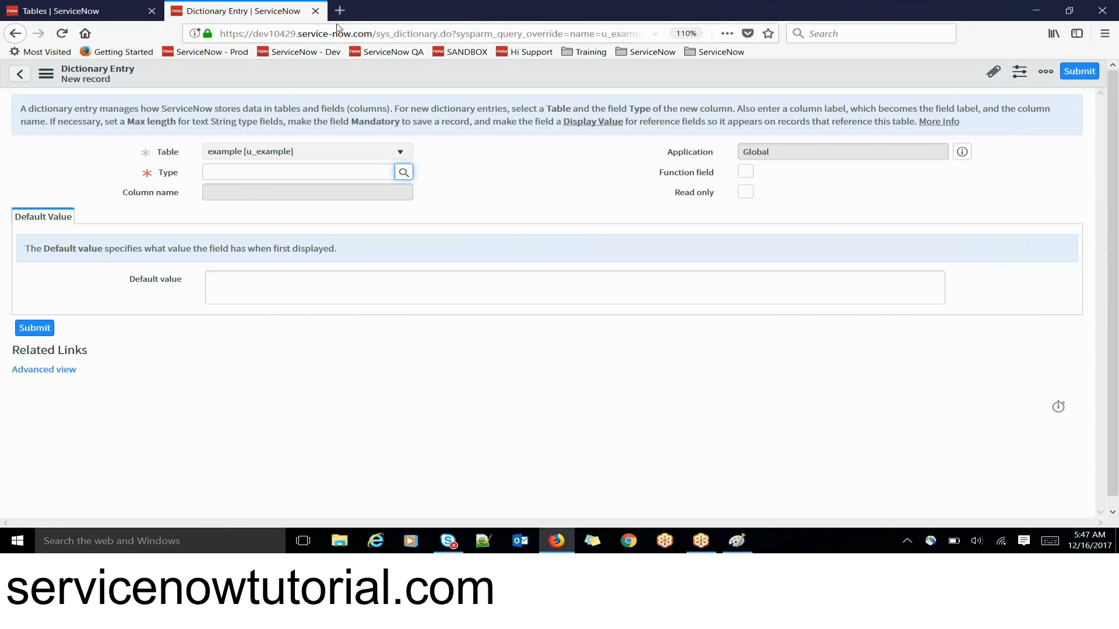
click(92, 13)
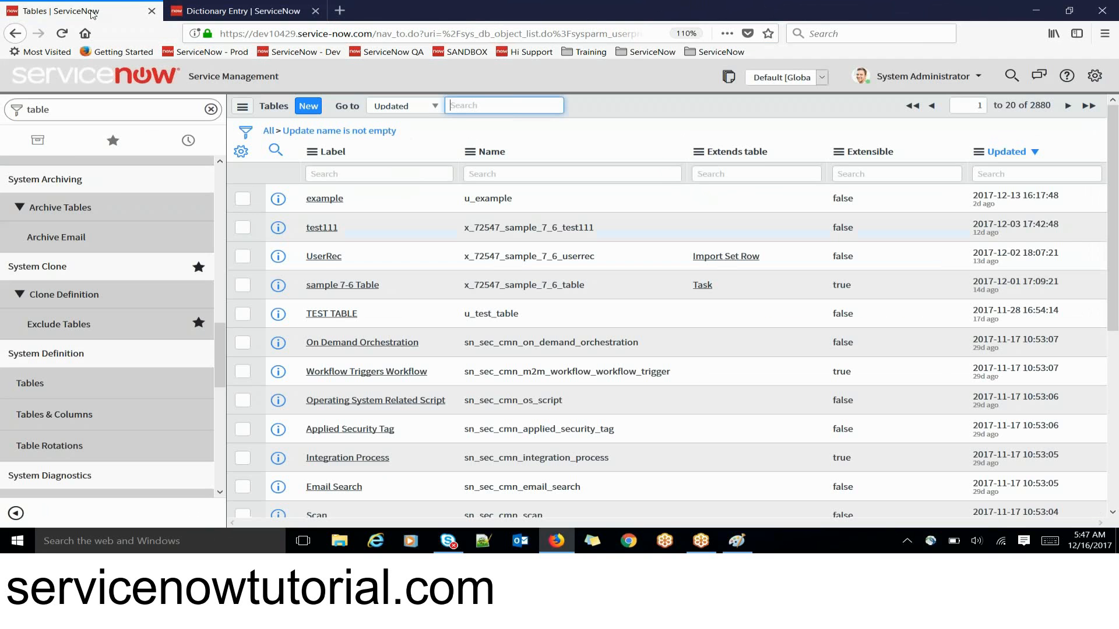
click(246, 14)
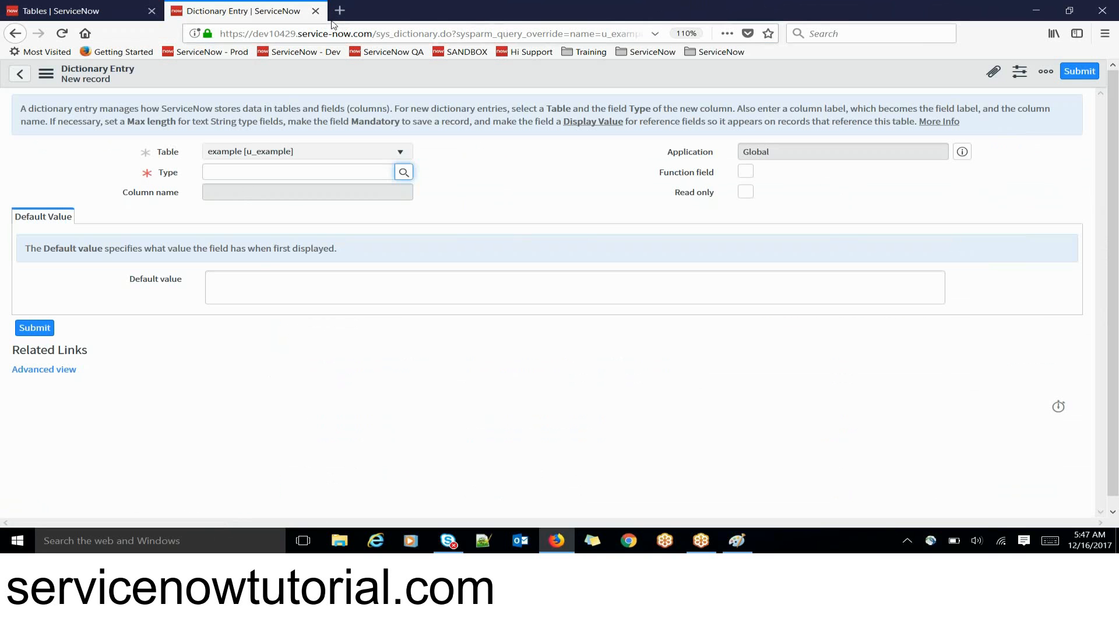
click(315, 11)
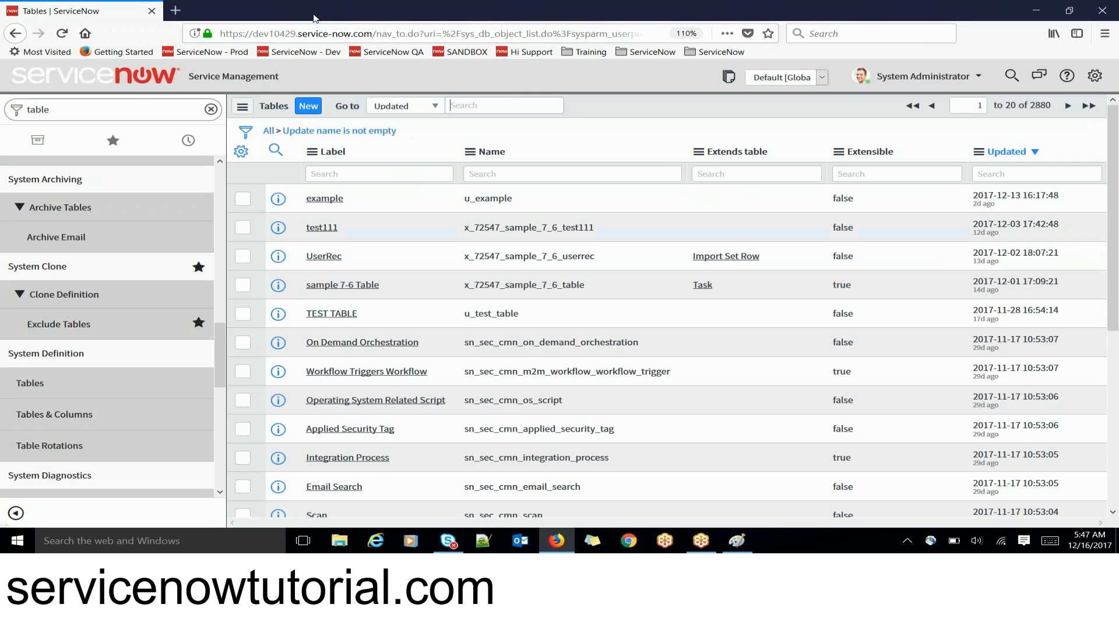
Filter the navigator for "incide", open a new incident form, and collapse its related search results.
click(88, 117)
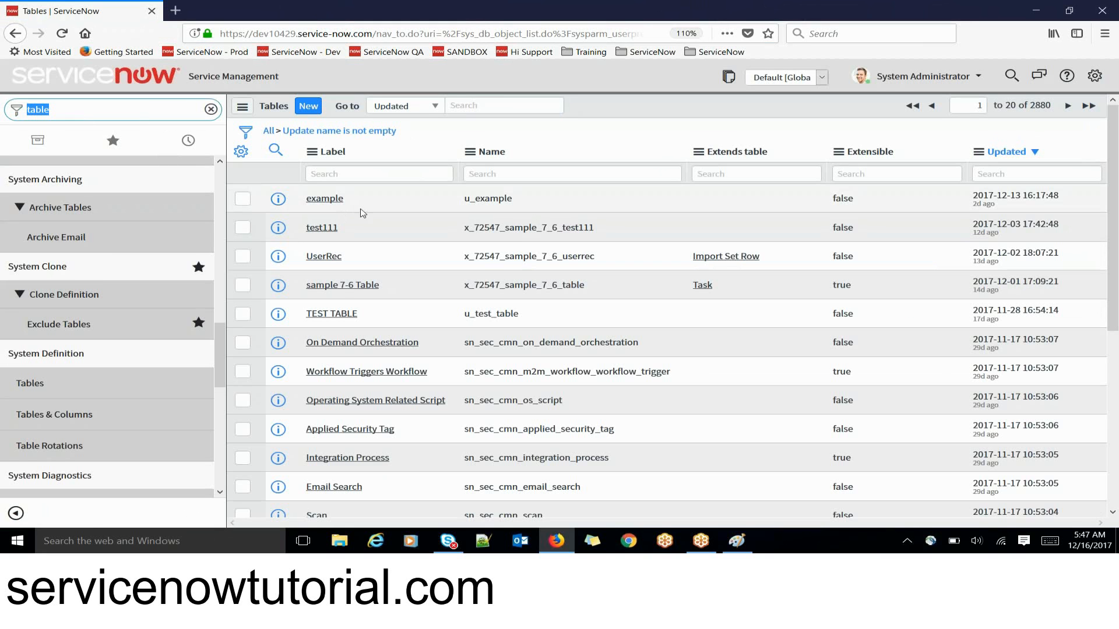
click(335, 201)
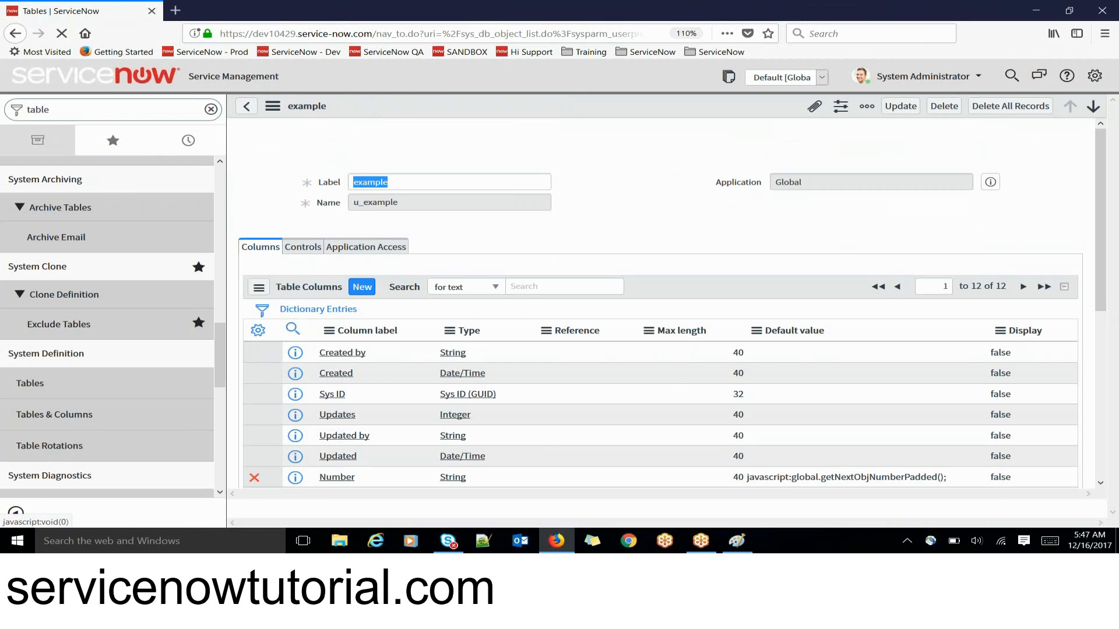
click(92, 109)
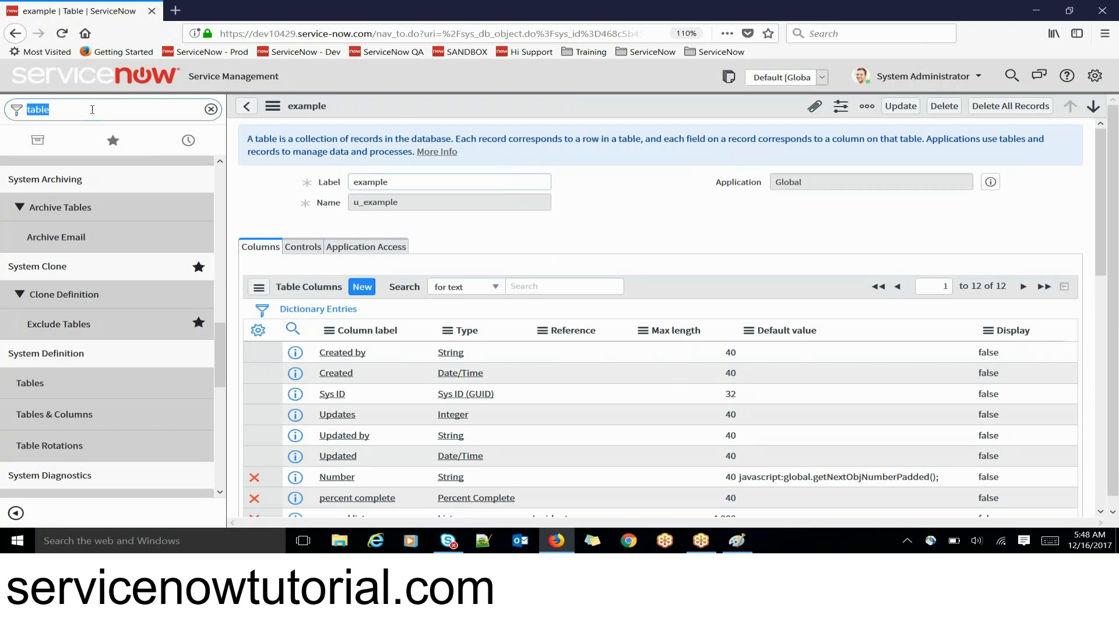
text(incide)
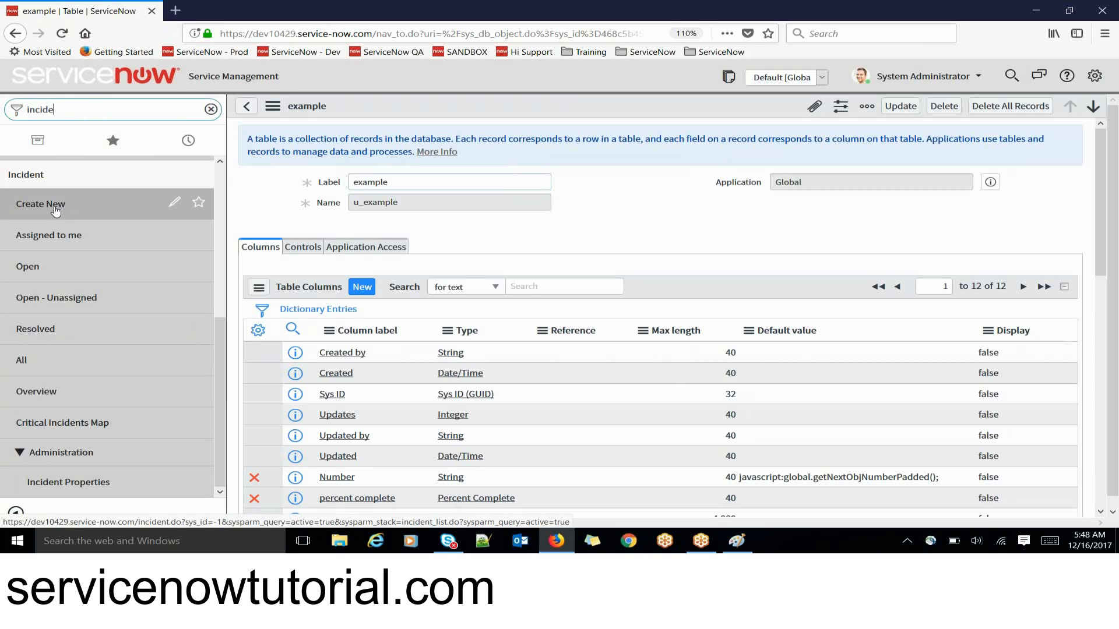
click(56, 209)
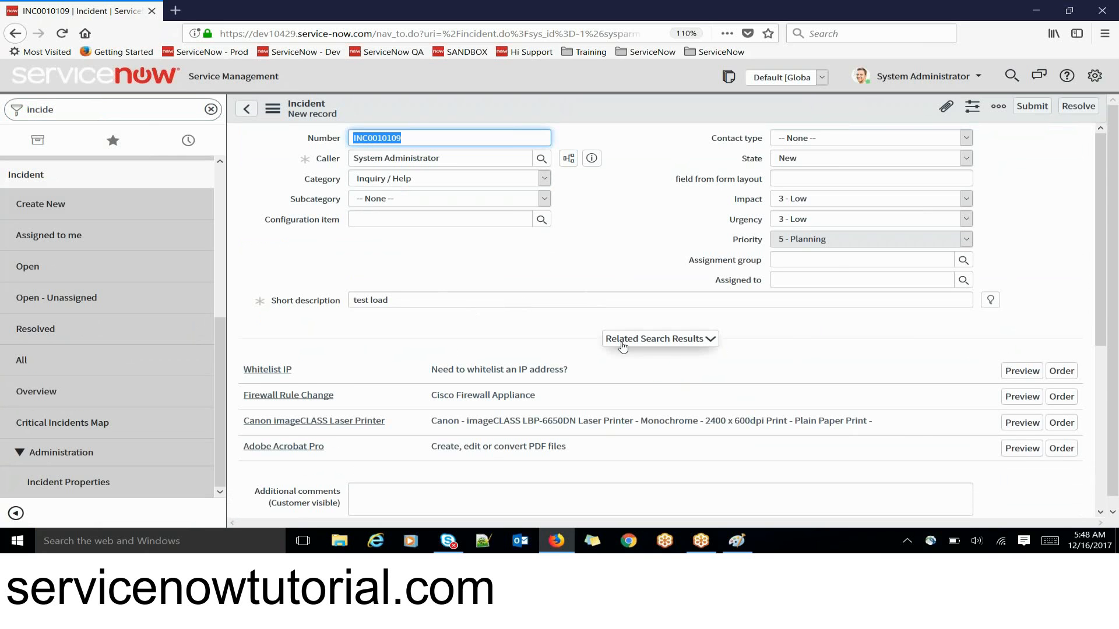
click(622, 339)
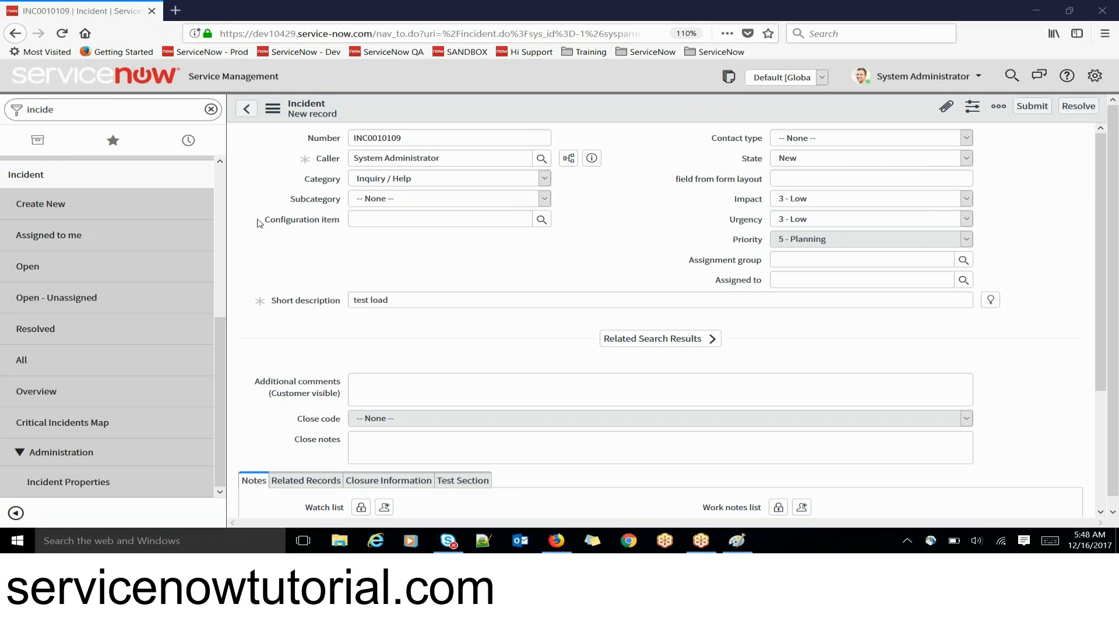
Open the dictionary configuration of the Configuration item field from the incident form.
drag(260, 223, 348, 223)
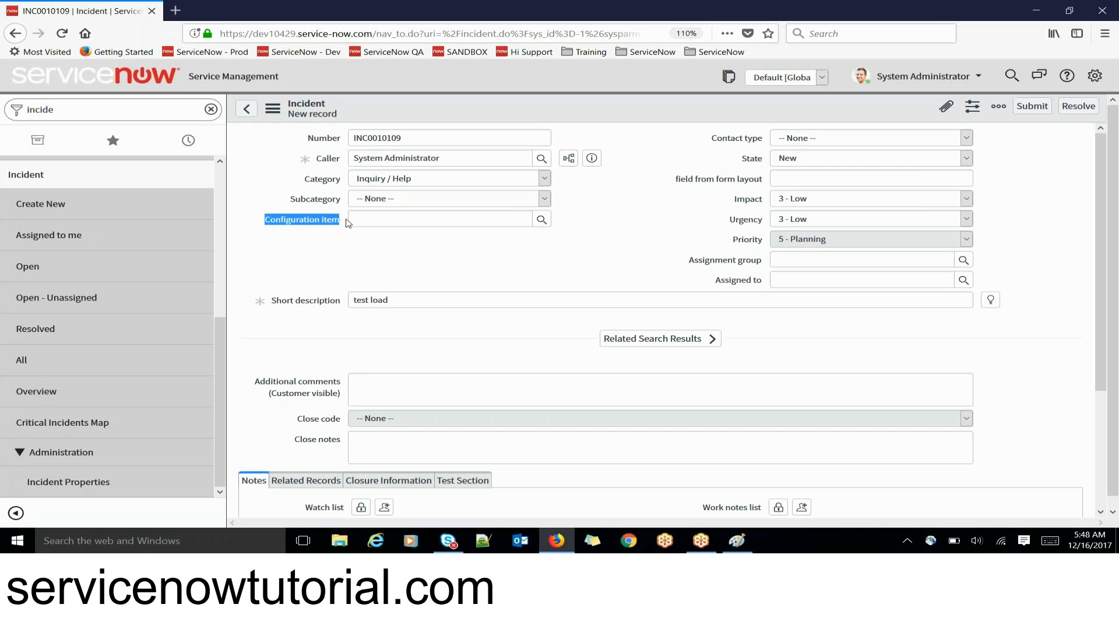
click(390, 248)
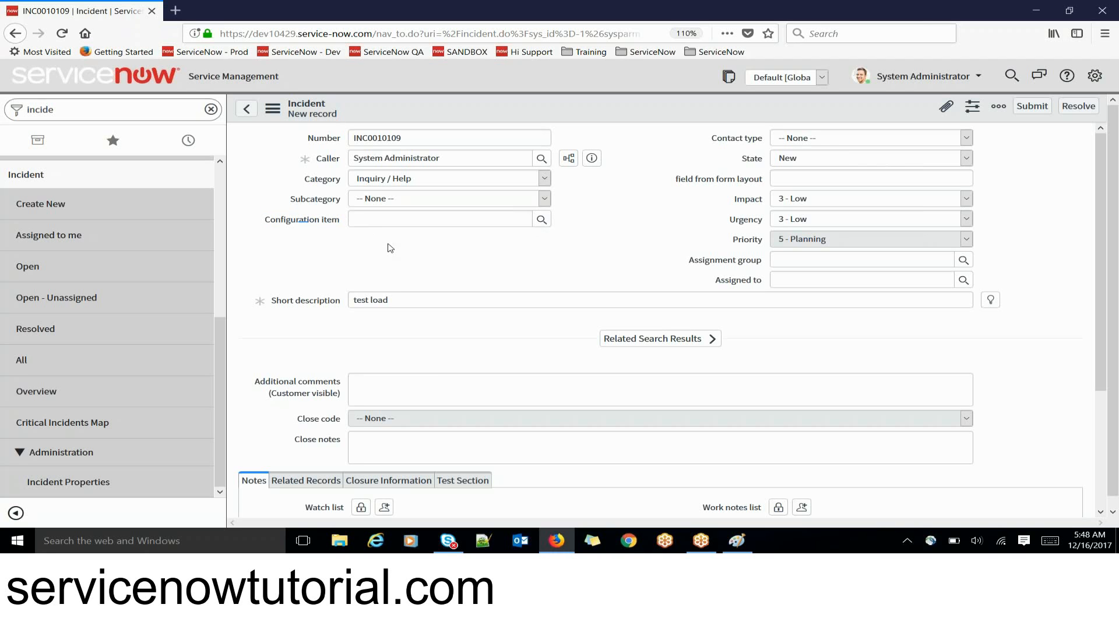
right_click(309, 221)
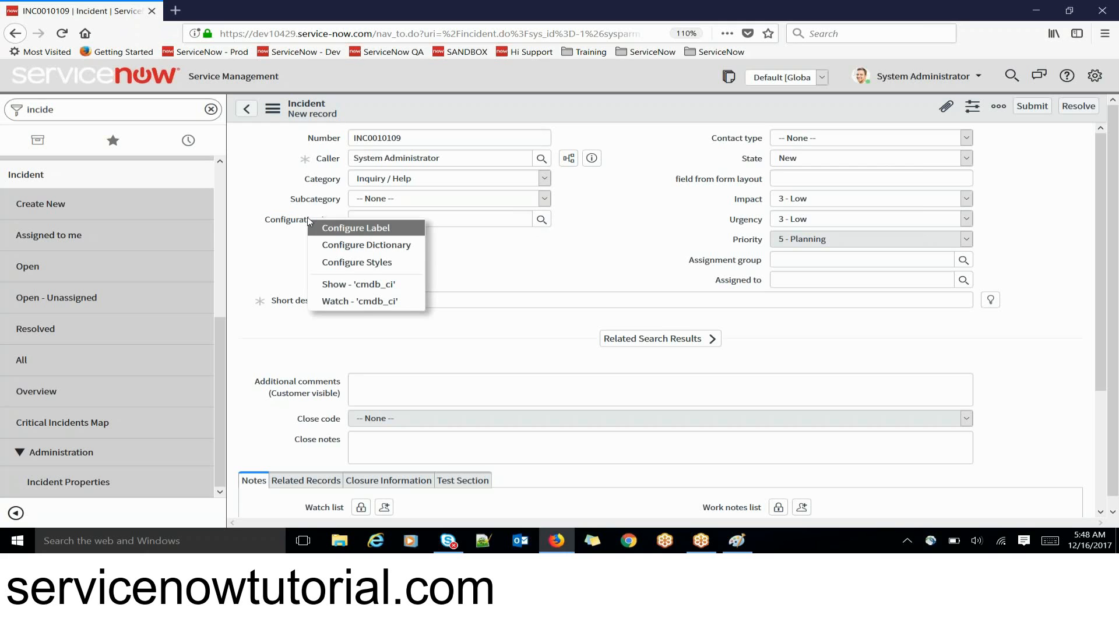
click(356, 246)
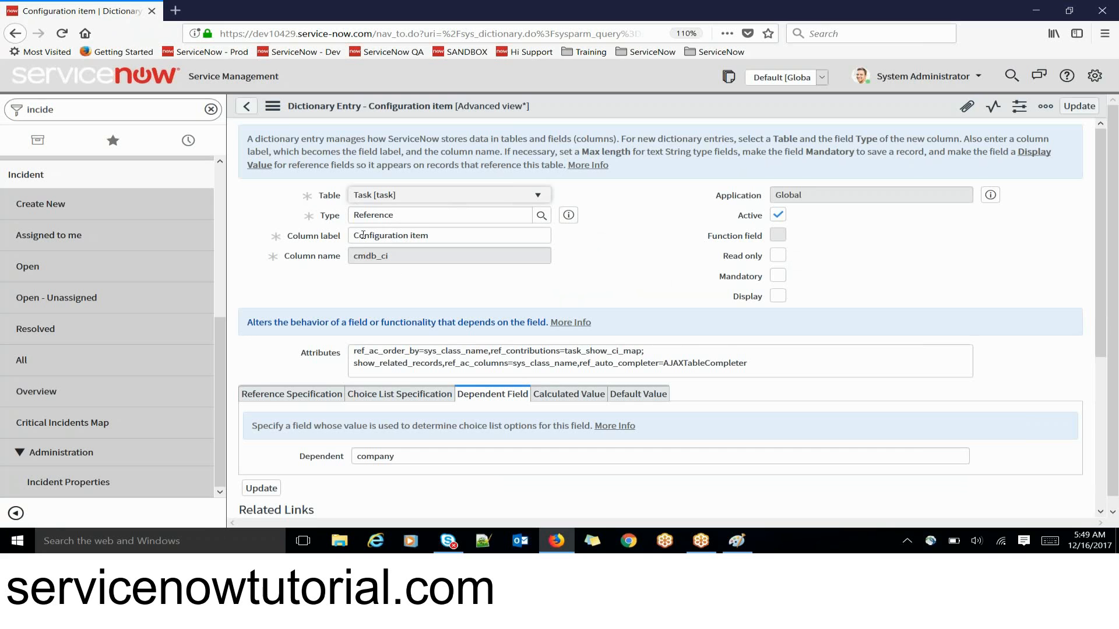
Examine the table, type, column label and column name of the Configuration item dictionary entry.
triple_click(363, 235)
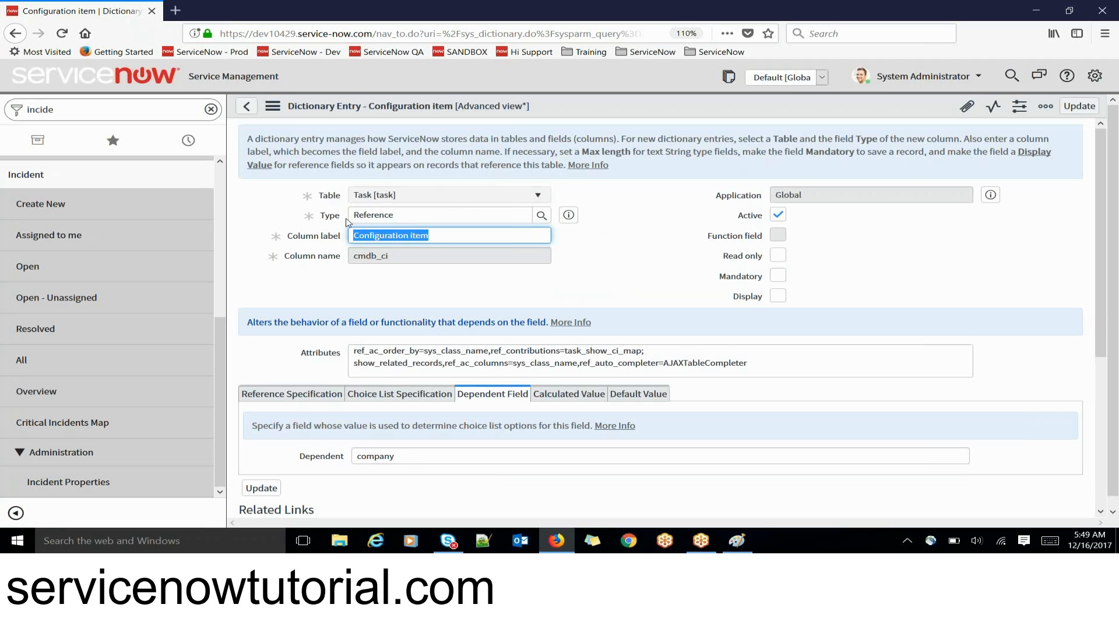
click(404, 221)
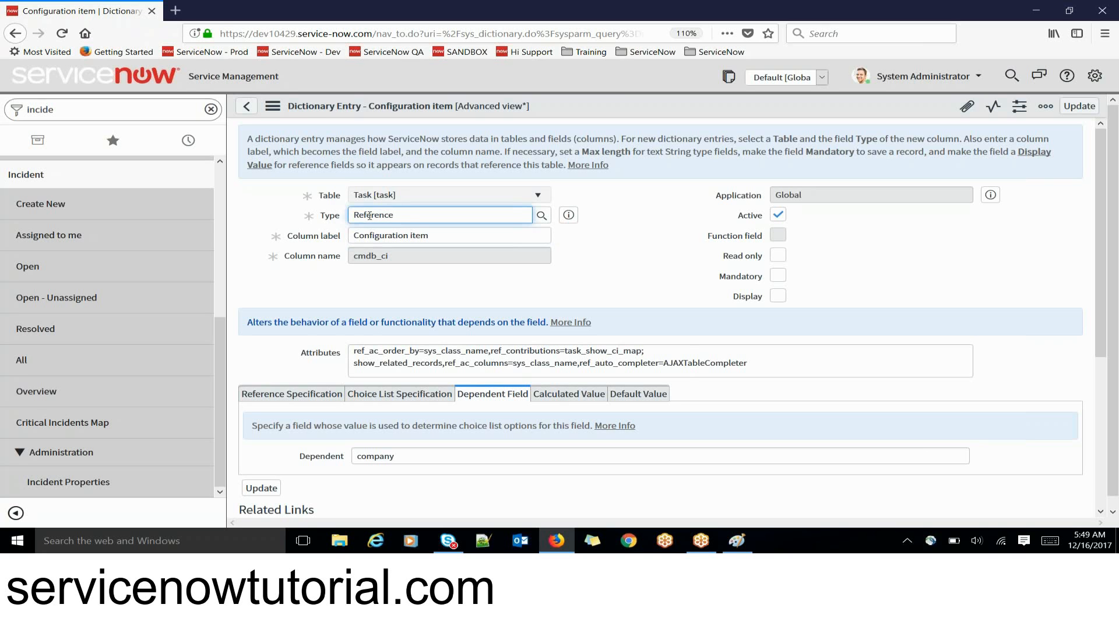
double_click(365, 215)
click(355, 238)
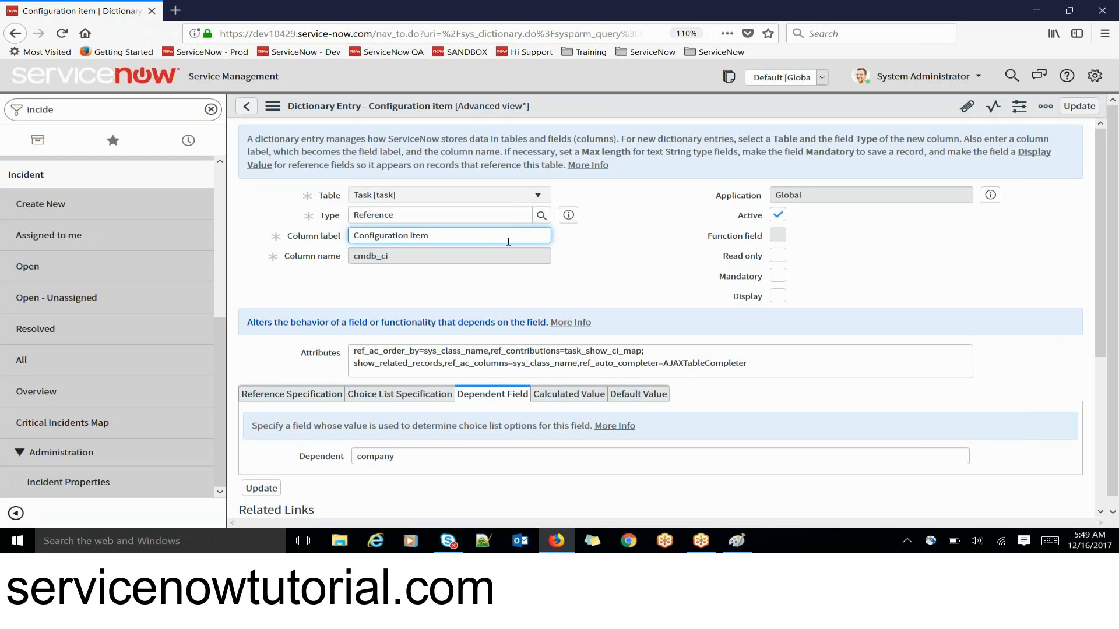
double_click(391, 256)
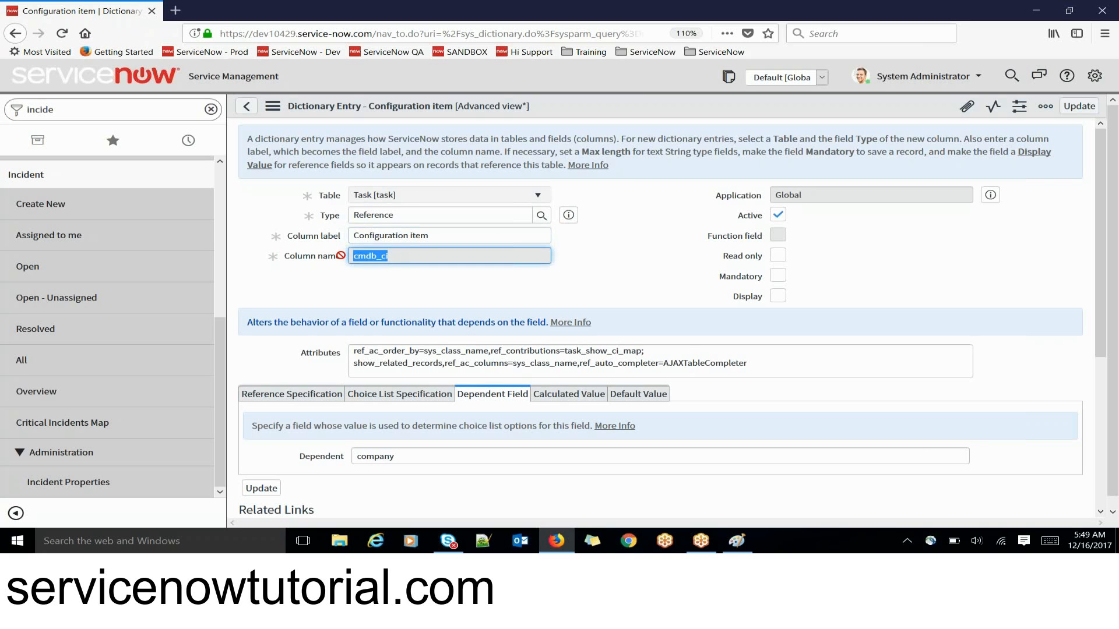
triple_click(389, 236)
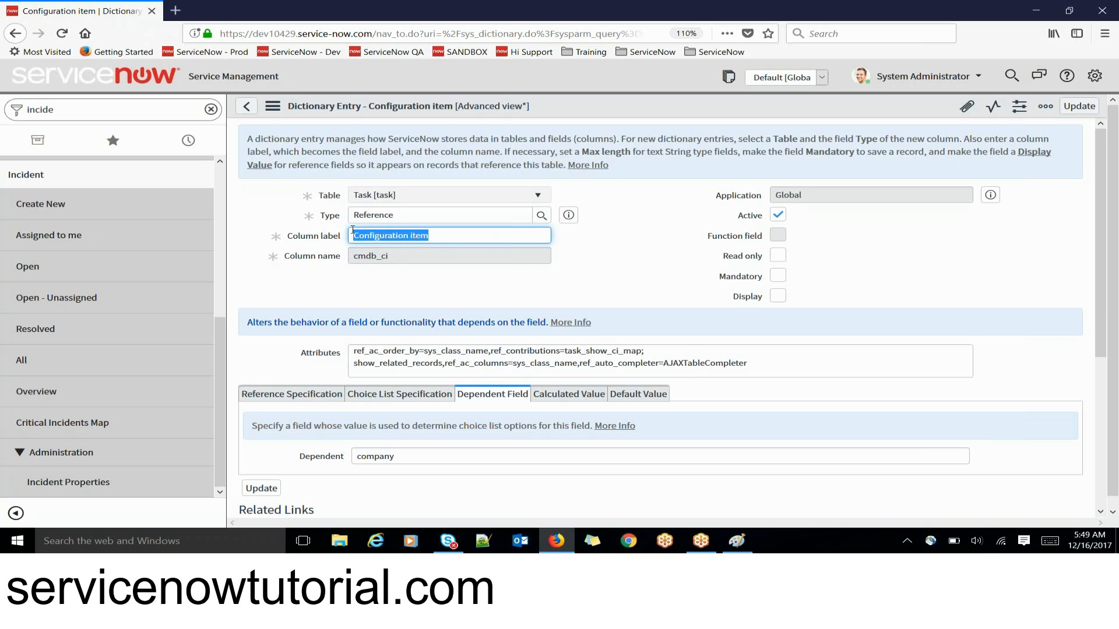
click(396, 255)
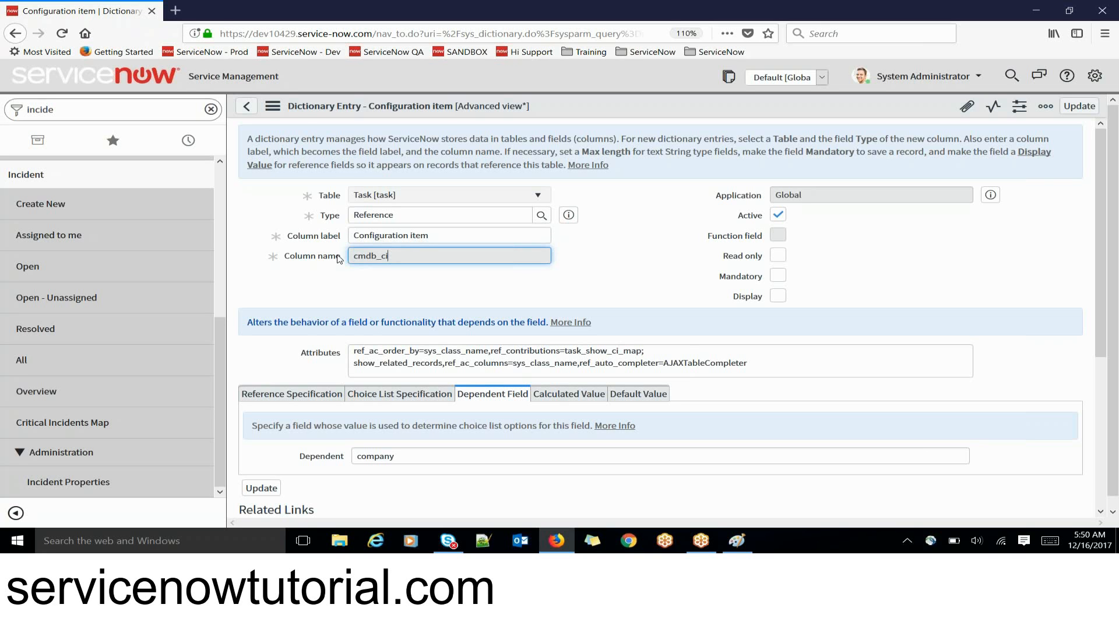
triple_click(388, 232)
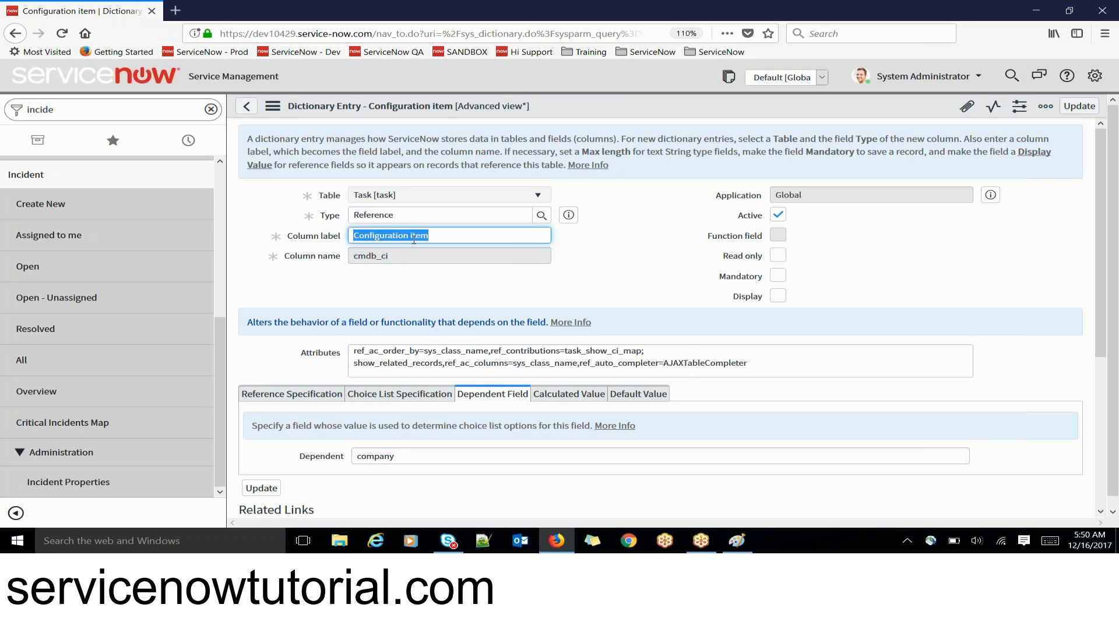
triple_click(413, 240)
click(663, 262)
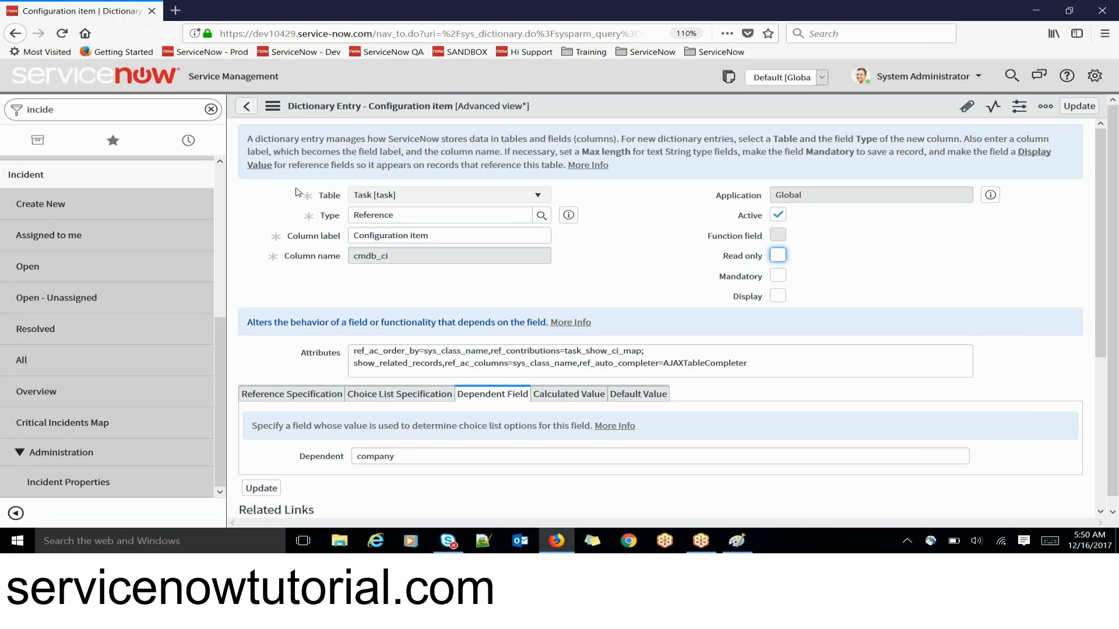
drag(296, 195, 437, 273)
click(617, 281)
Turn the Read only and Display options of the Configuration item entry on and off again, leaving both cleared.
click(781, 256)
click(779, 262)
click(781, 298)
click(780, 298)
drag(721, 297, 769, 300)
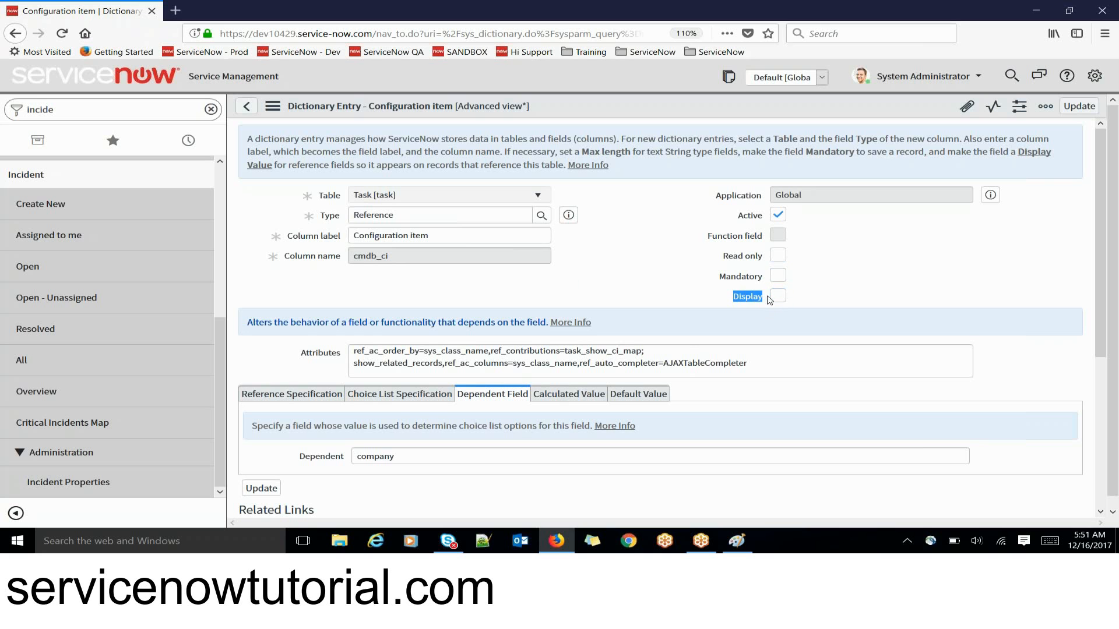
click(817, 291)
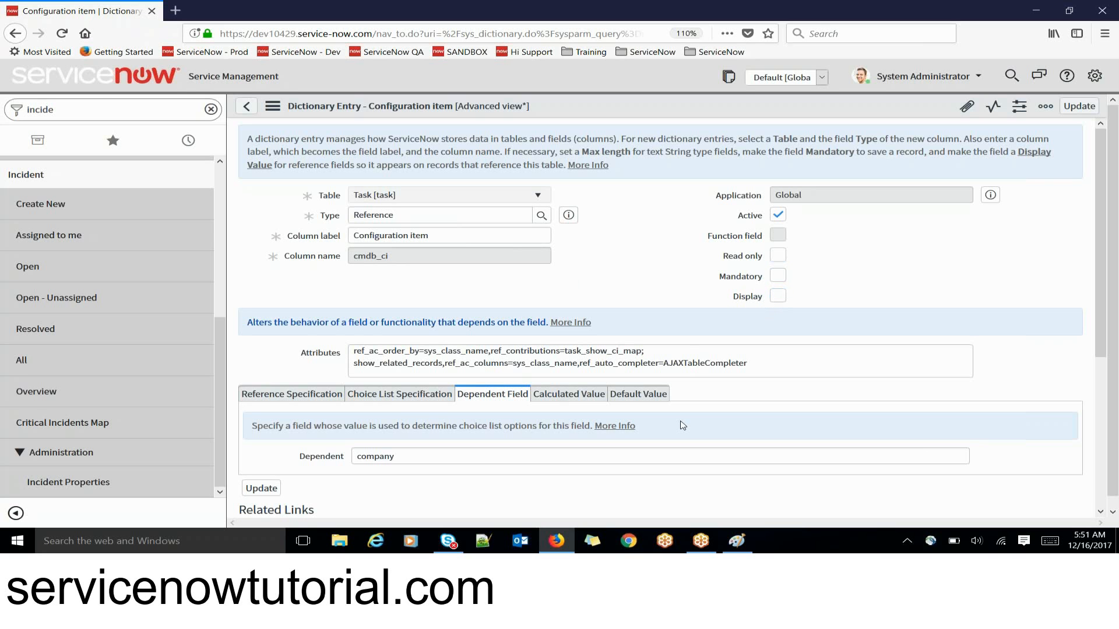
Filter the navigator for "table" and open the System Definition Tables list in a new browser tab.
click(100, 106)
text(table)
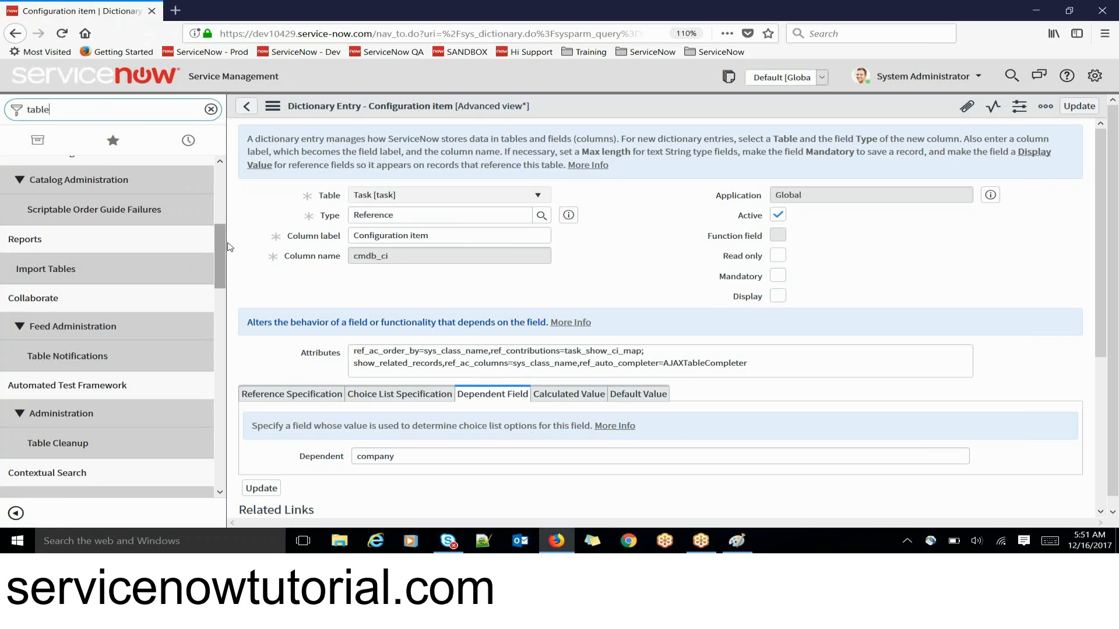
drag(219, 252, 219, 364)
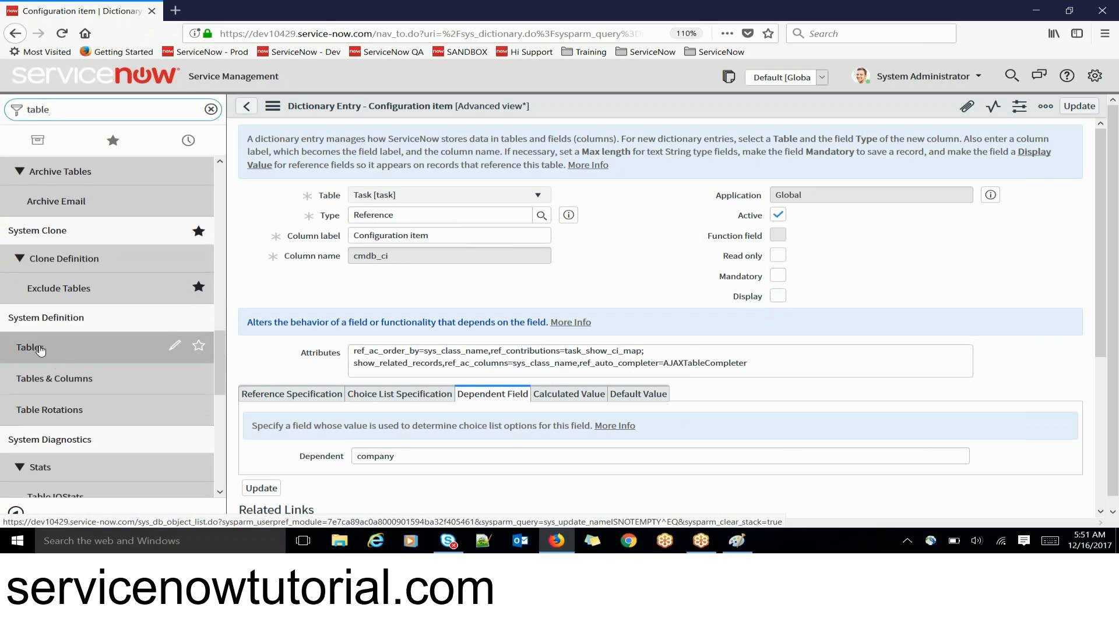
middle_click(40, 349)
click(262, 11)
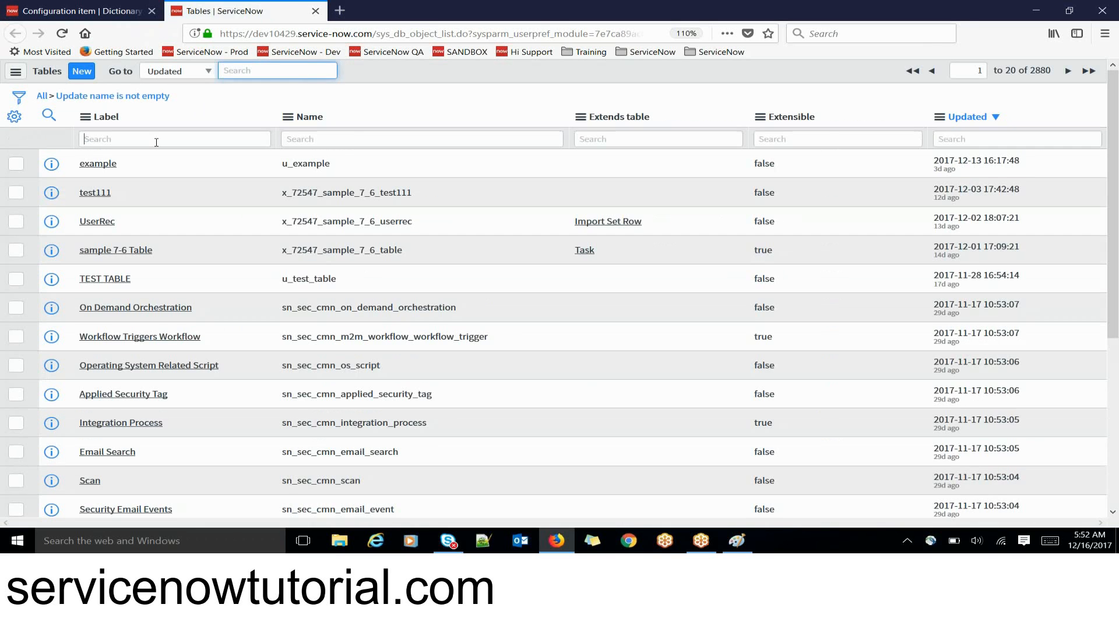
Filter the table list by the label "user", open the User (sys_user) table record and highlight its total number of columns.
click(157, 139)
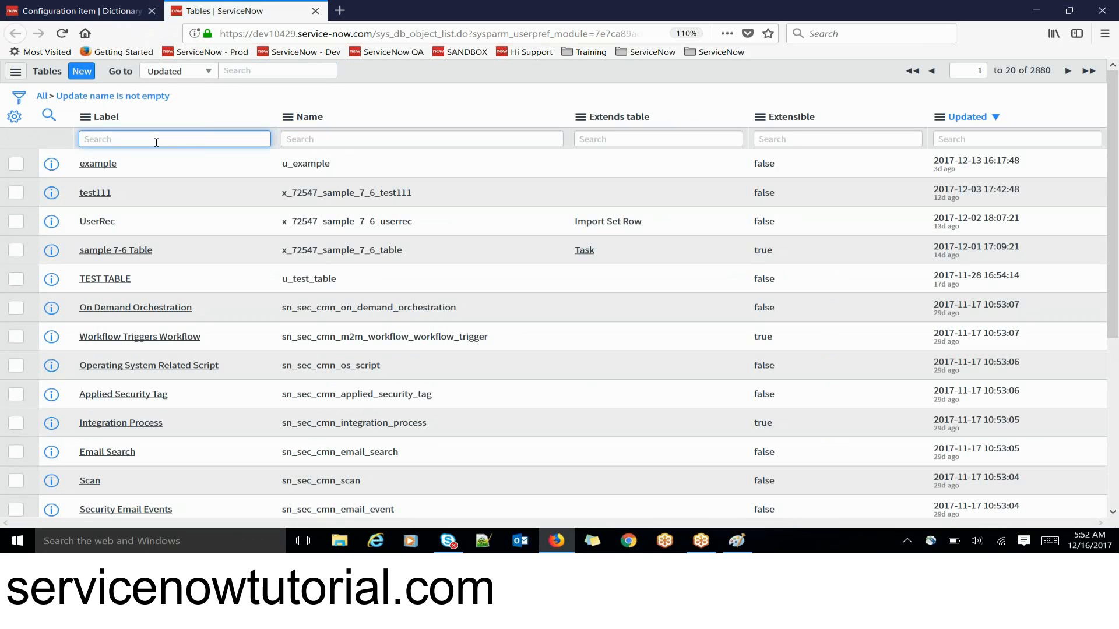
text(user)
key(Return)
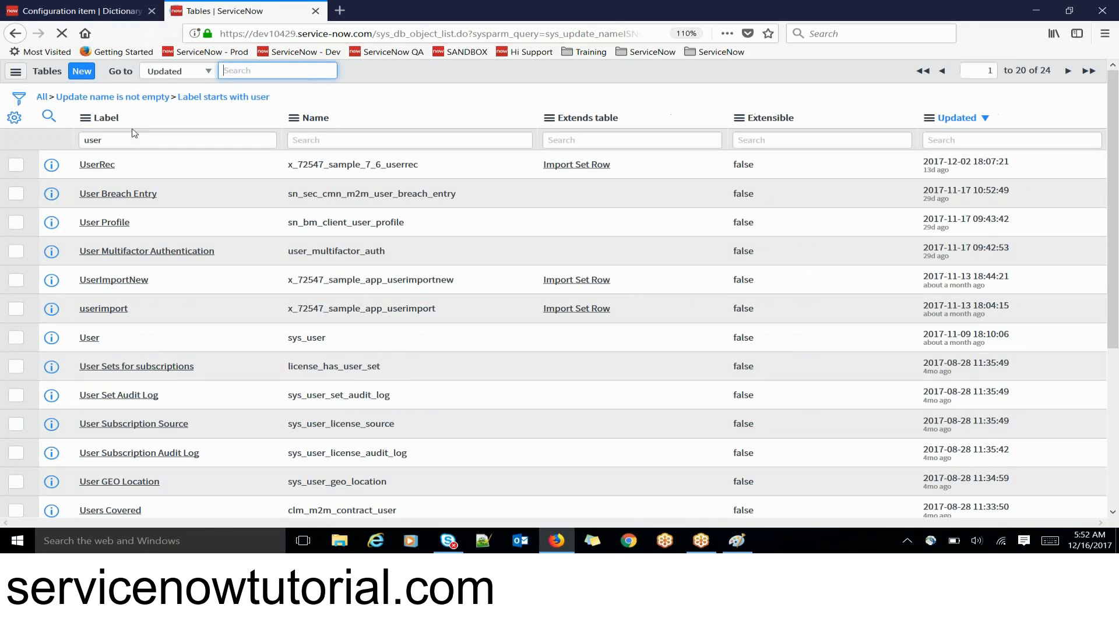
click(90, 337)
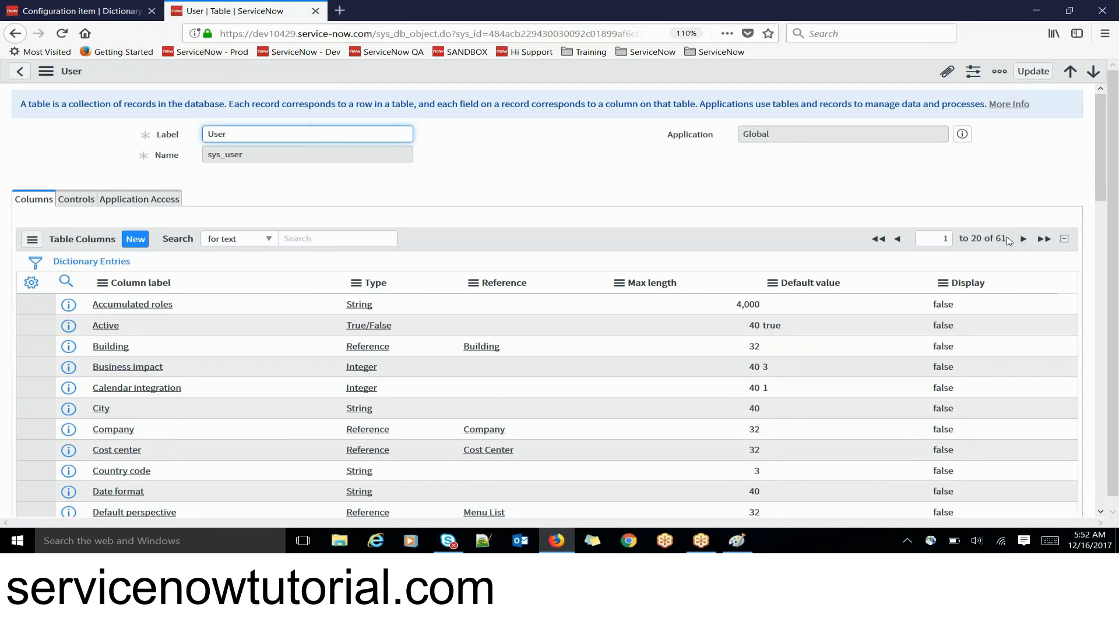
drag(1009, 240, 996, 239)
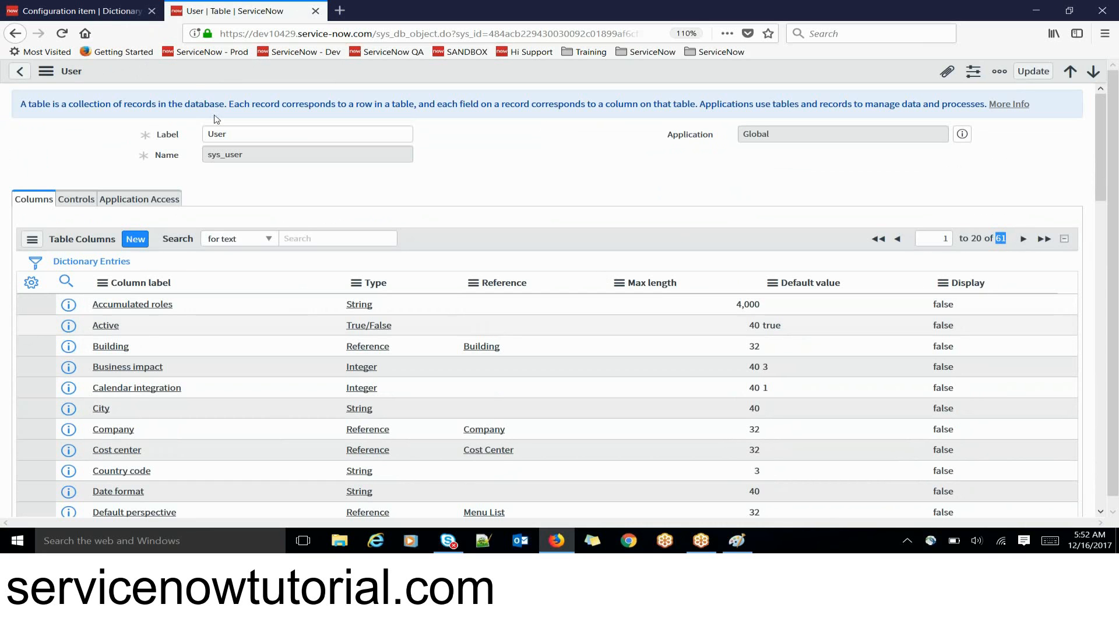
Filter the navigator for "inciden", open a new incident form in a separate browser tab, and collapse its related search results.
click(106, 21)
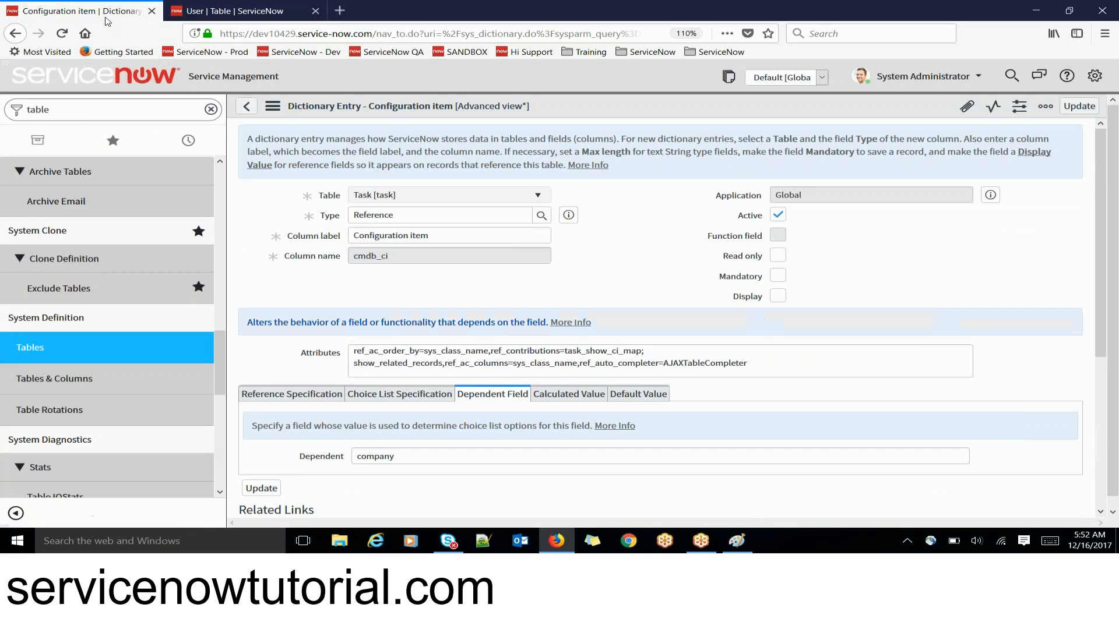
click(82, 112)
text(in)
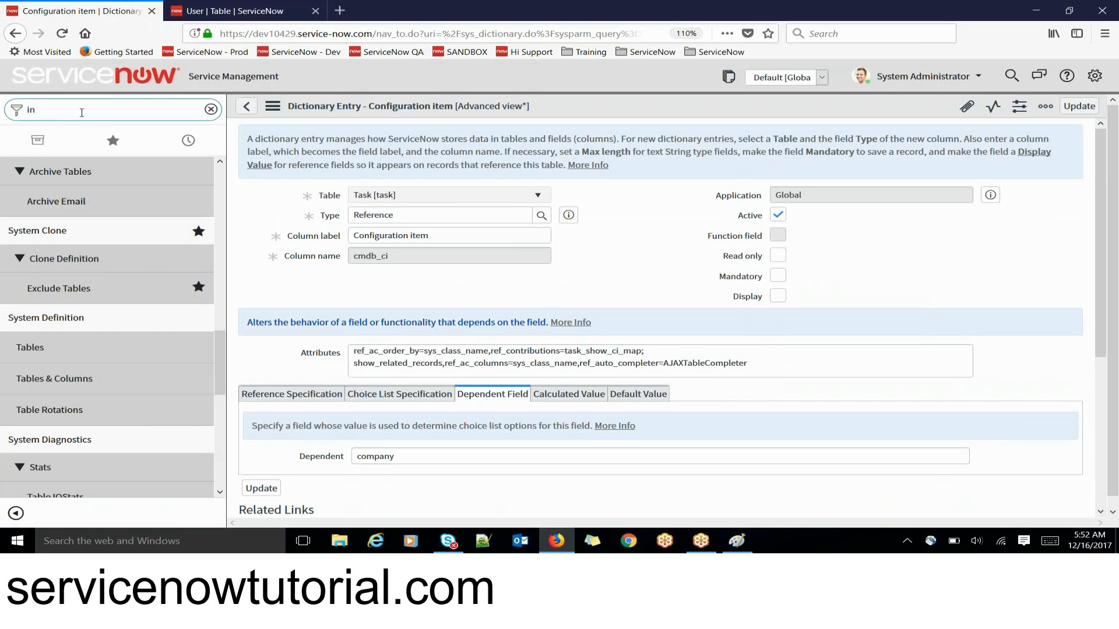
text(ciden)
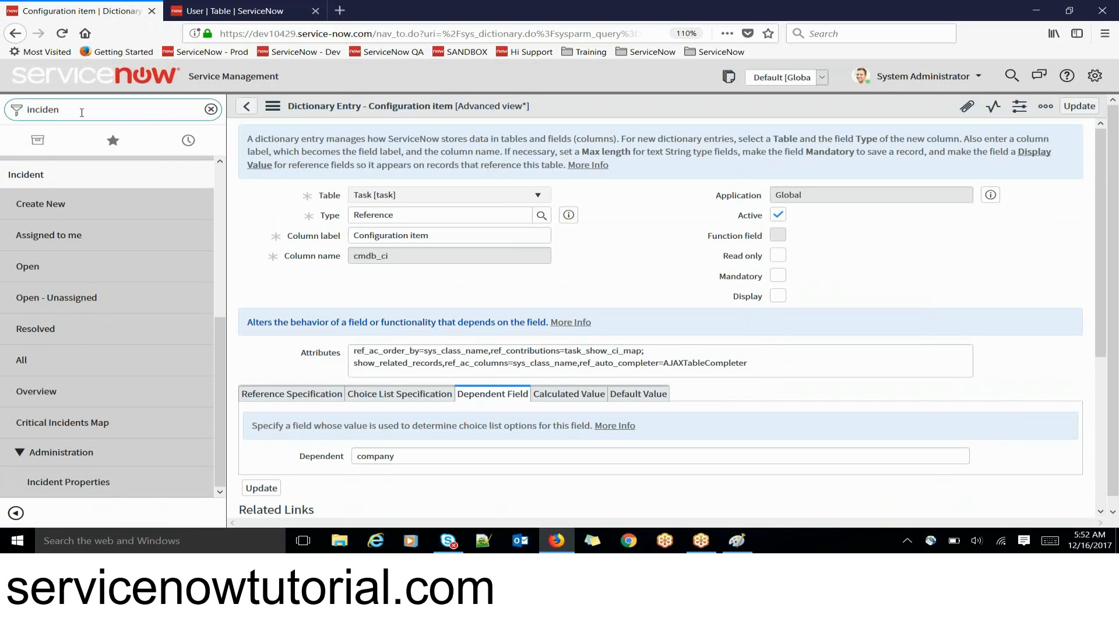
middle_click(47, 215)
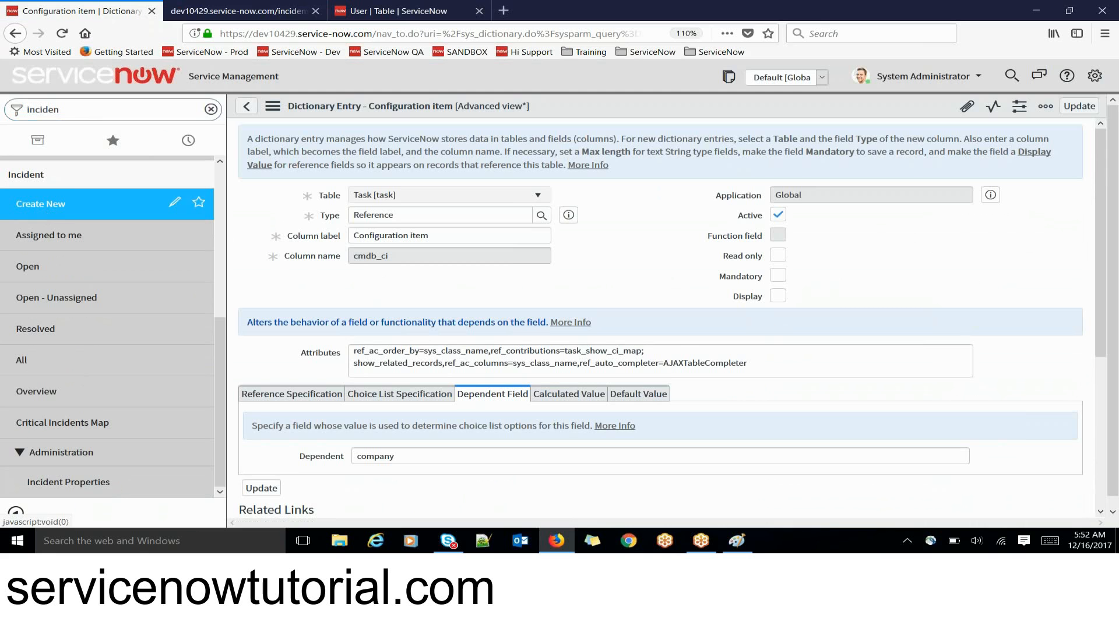
click(264, 13)
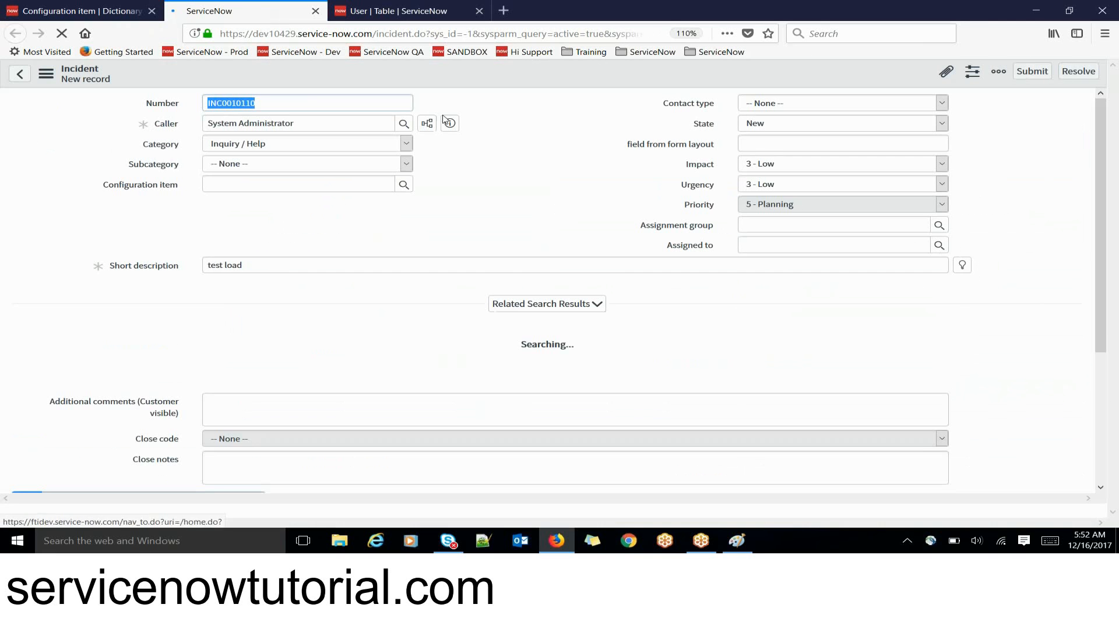
click(360, 6)
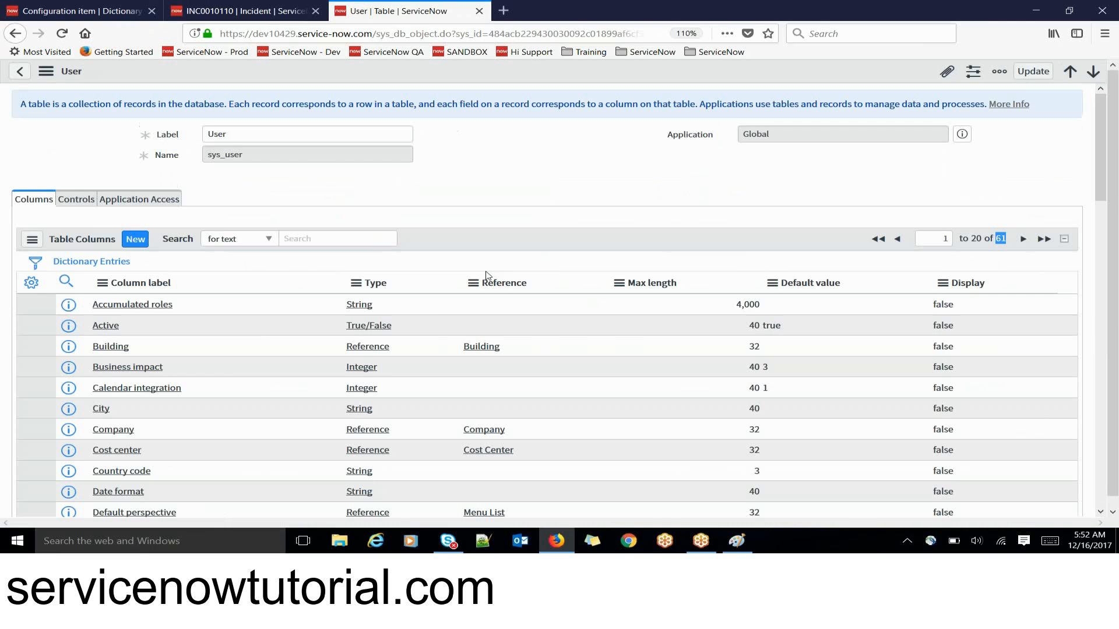
click(220, 13)
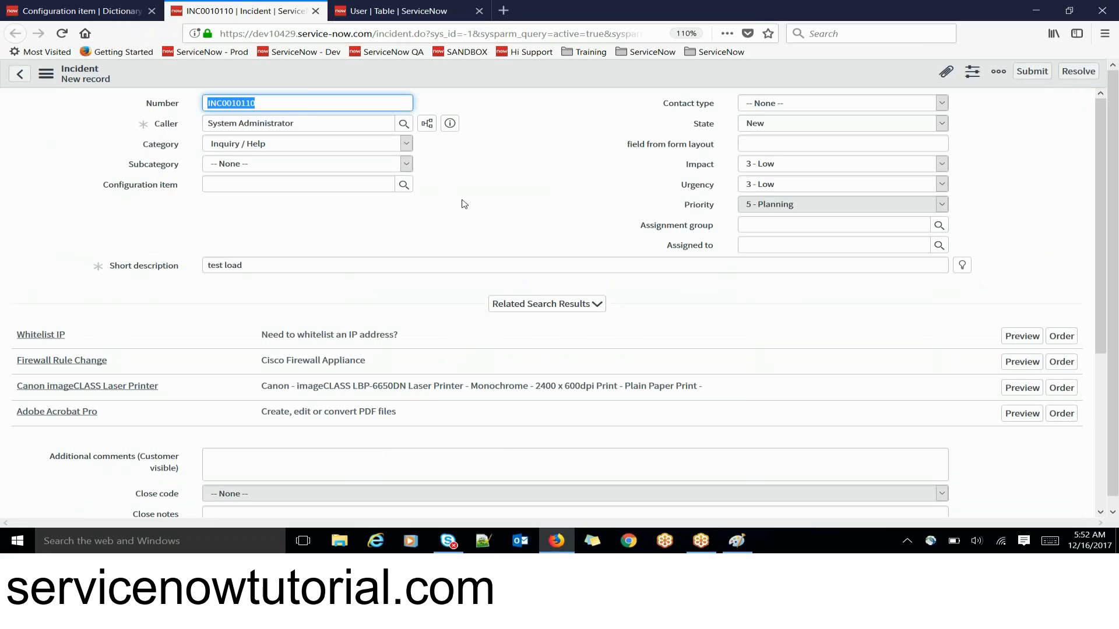
click(557, 304)
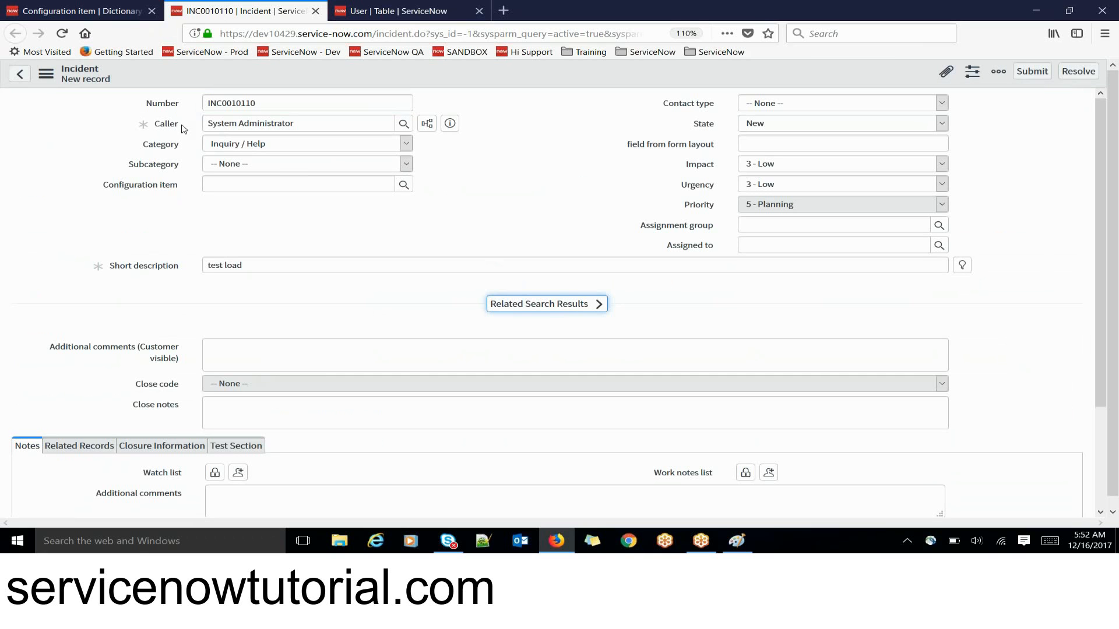
Examine the Caller, Configuration item, Assignment group and Assigned to reference fields on the incident form.
double_click(159, 128)
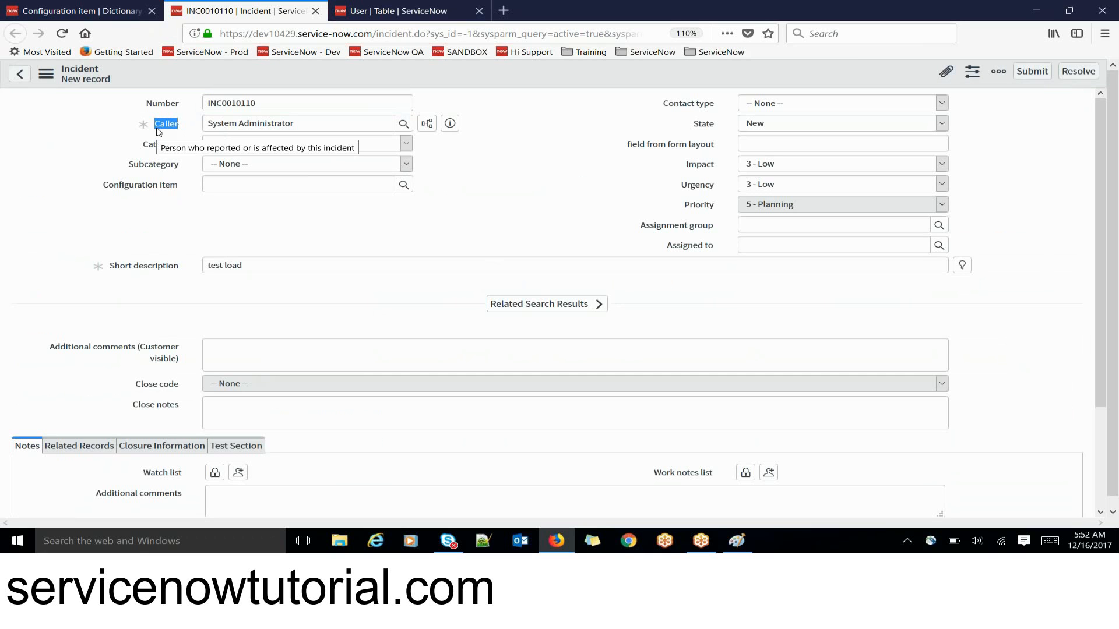
click(181, 193)
drag(181, 194, 102, 196)
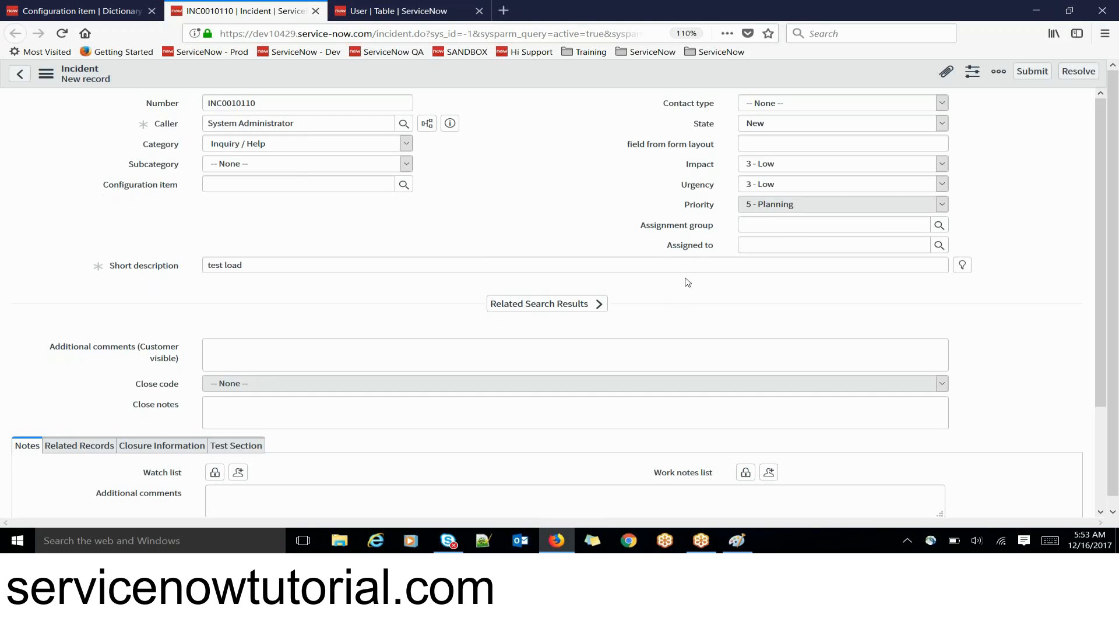
click(702, 250)
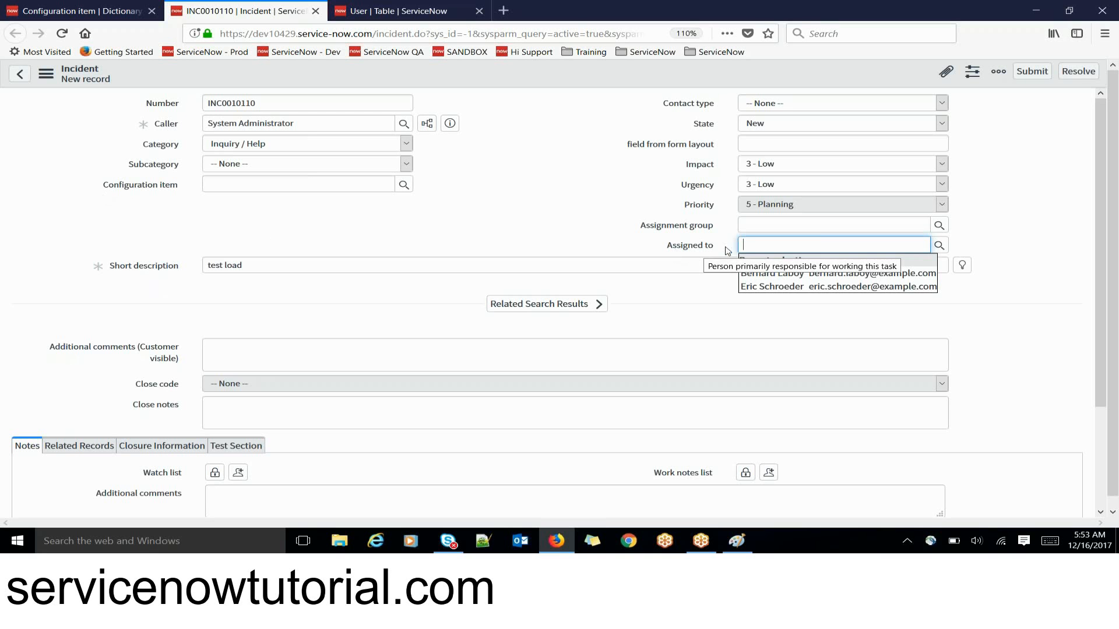
click(990, 256)
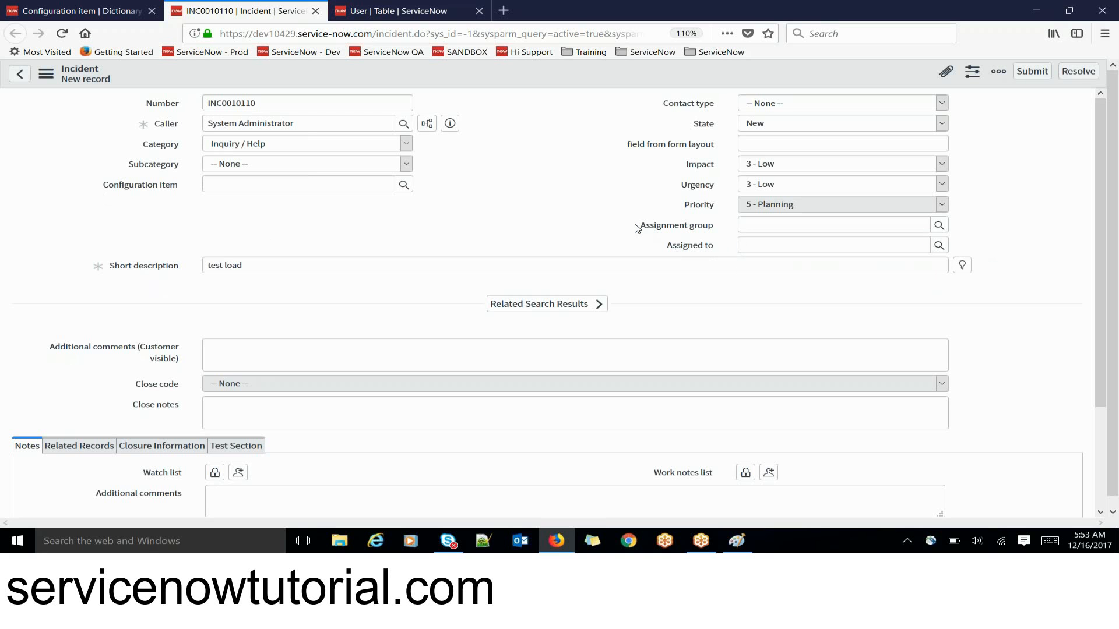
drag(635, 225, 674, 229)
drag(668, 247, 719, 247)
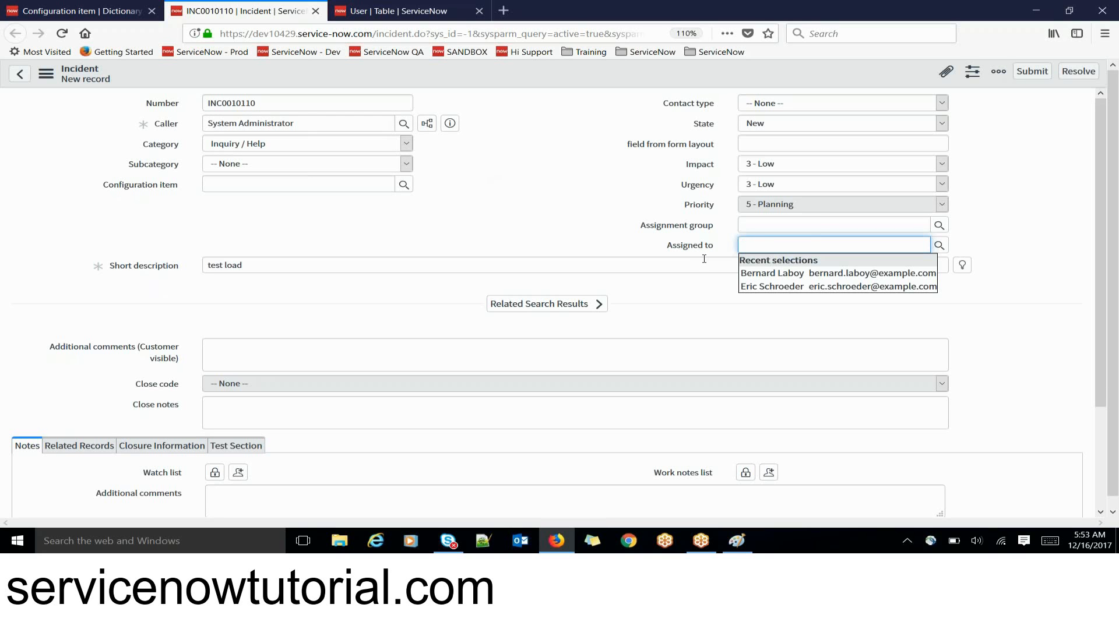
click(559, 220)
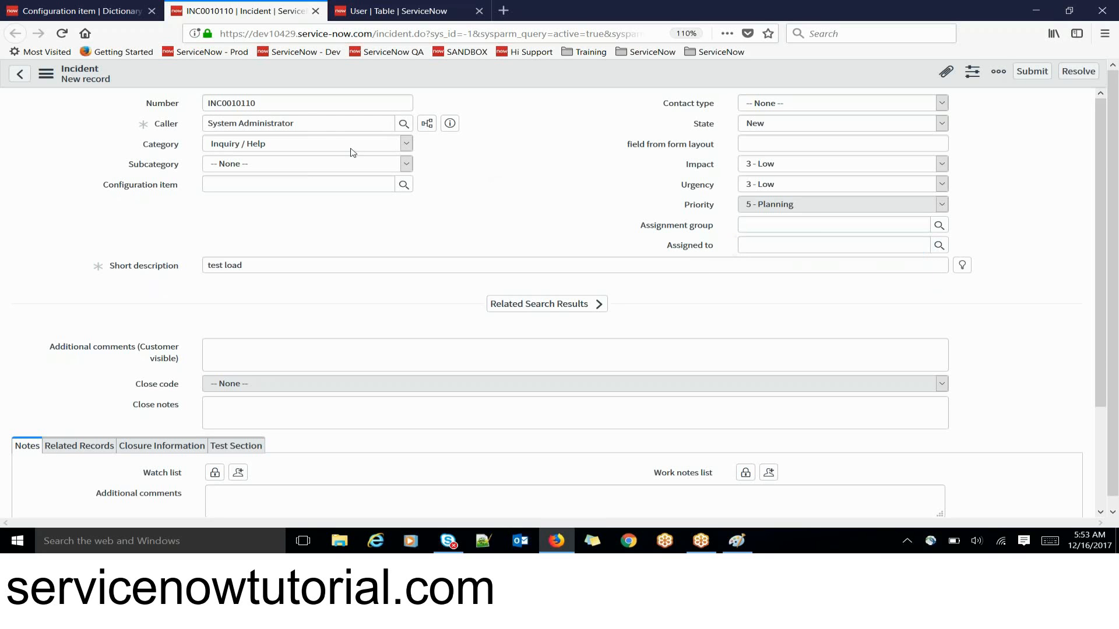
Examine the Caller field's value and the user records offered in its reference lookup.
triple_click(311, 125)
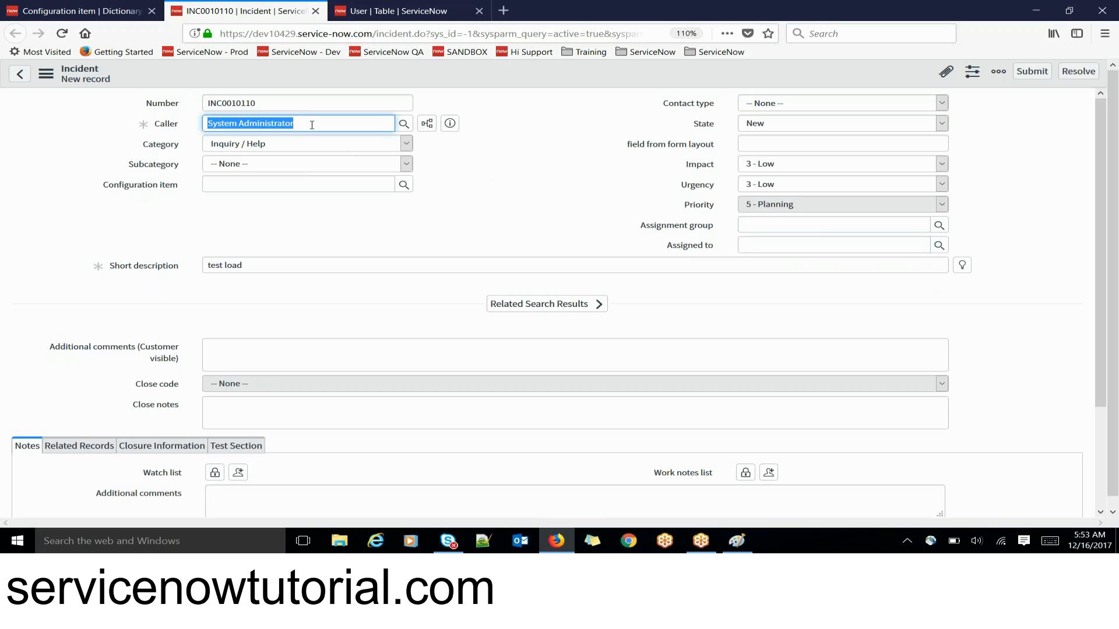
click(405, 126)
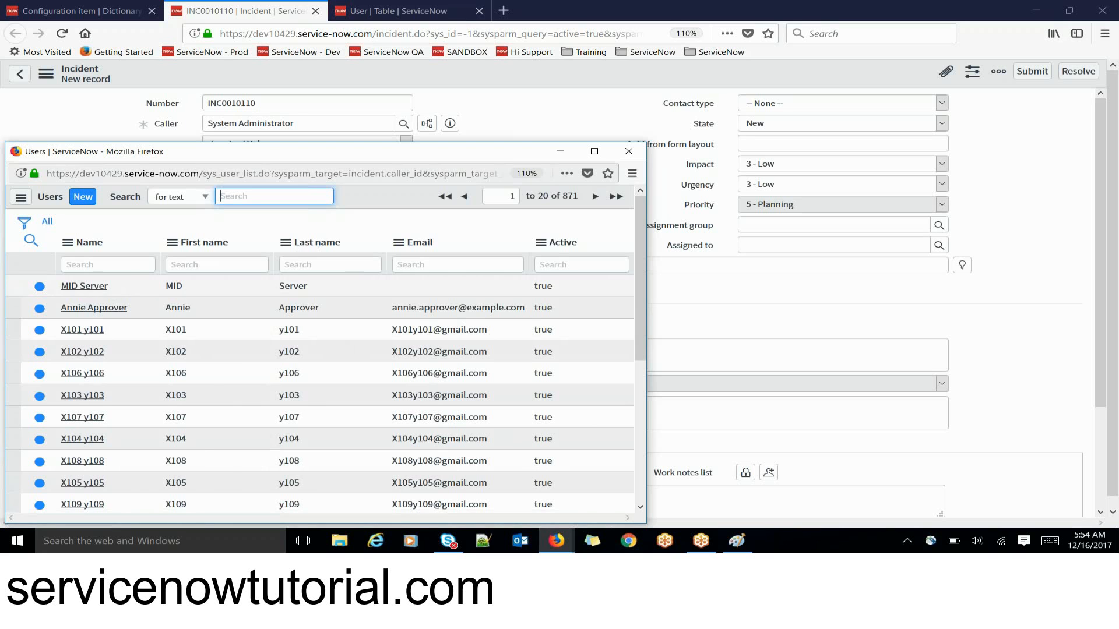
double_click(296, 123)
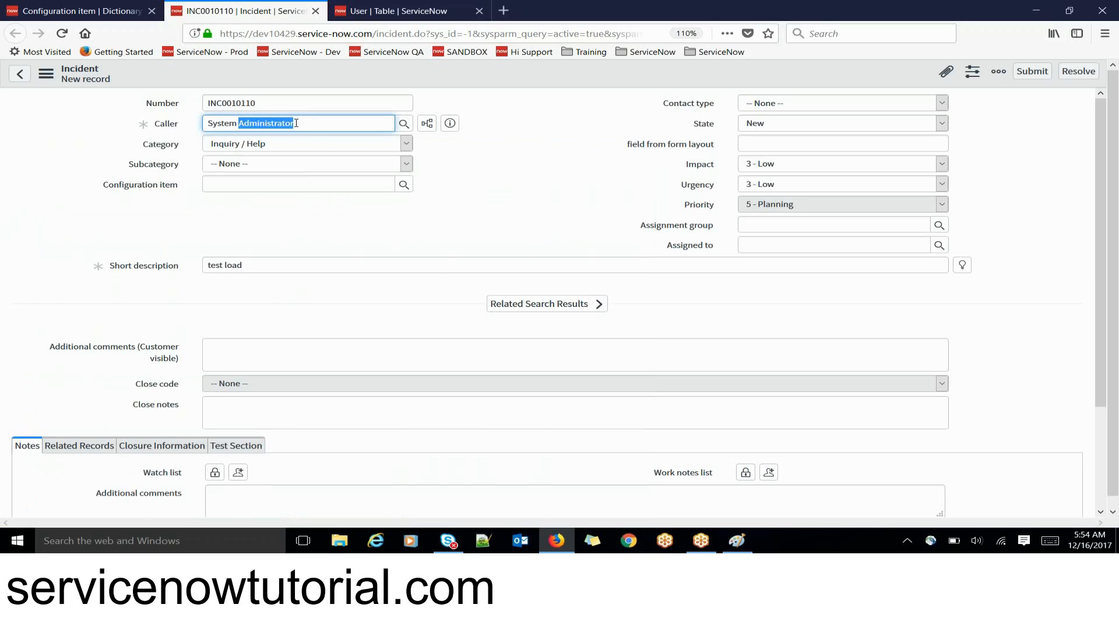
click(296, 123)
triple_click(296, 123)
click(403, 123)
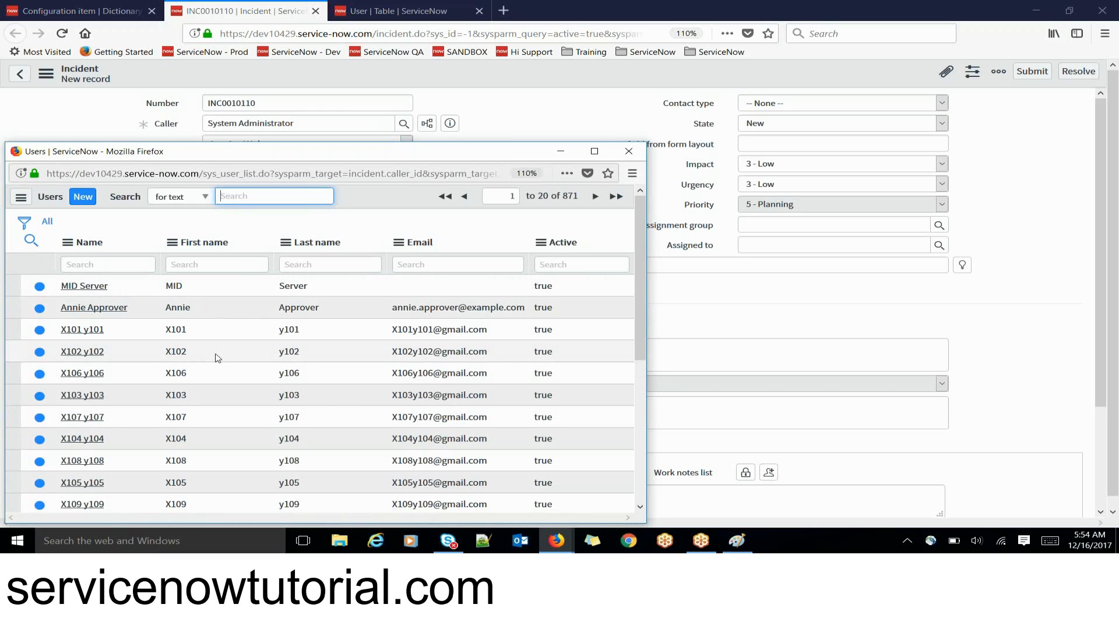
click(243, 314)
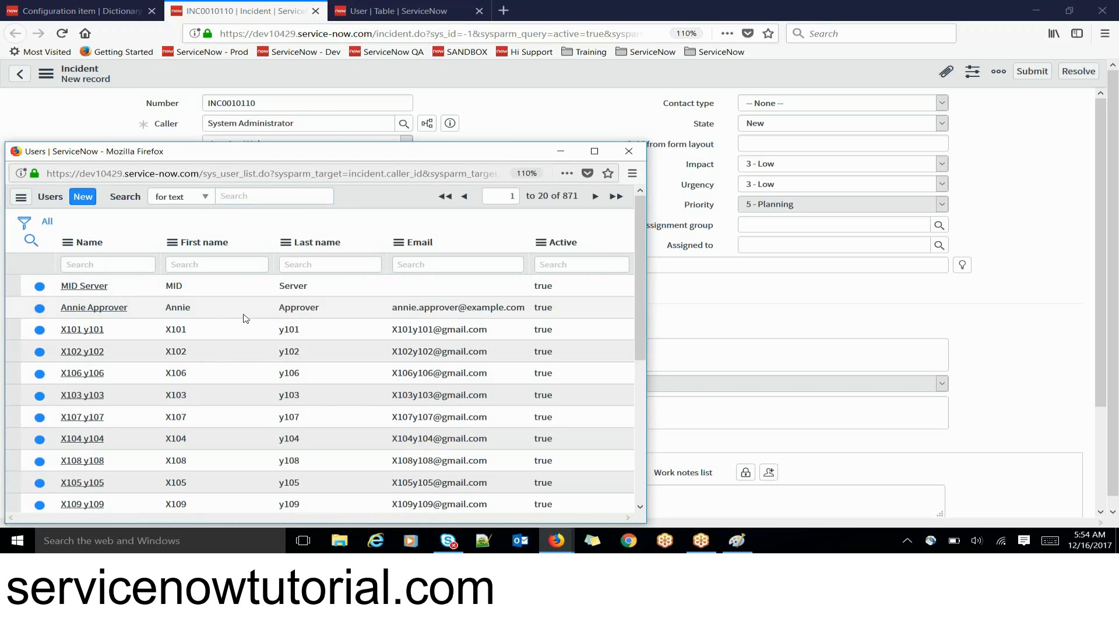
triple_click(312, 123)
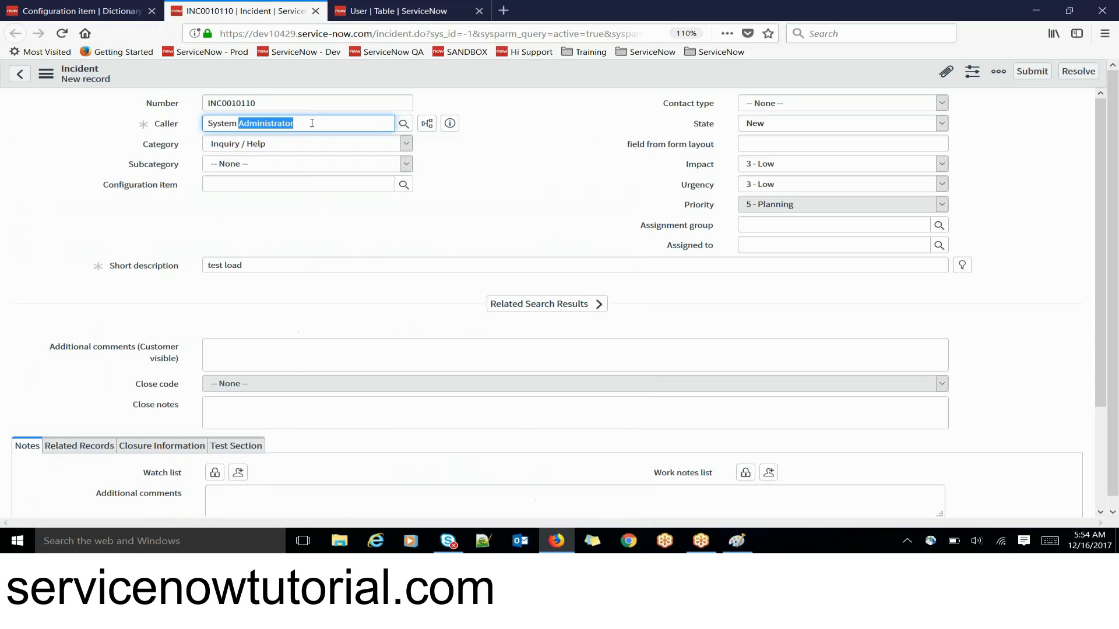
Examine the User table's columns and their Display settings, and return to the incident form.
click(422, 8)
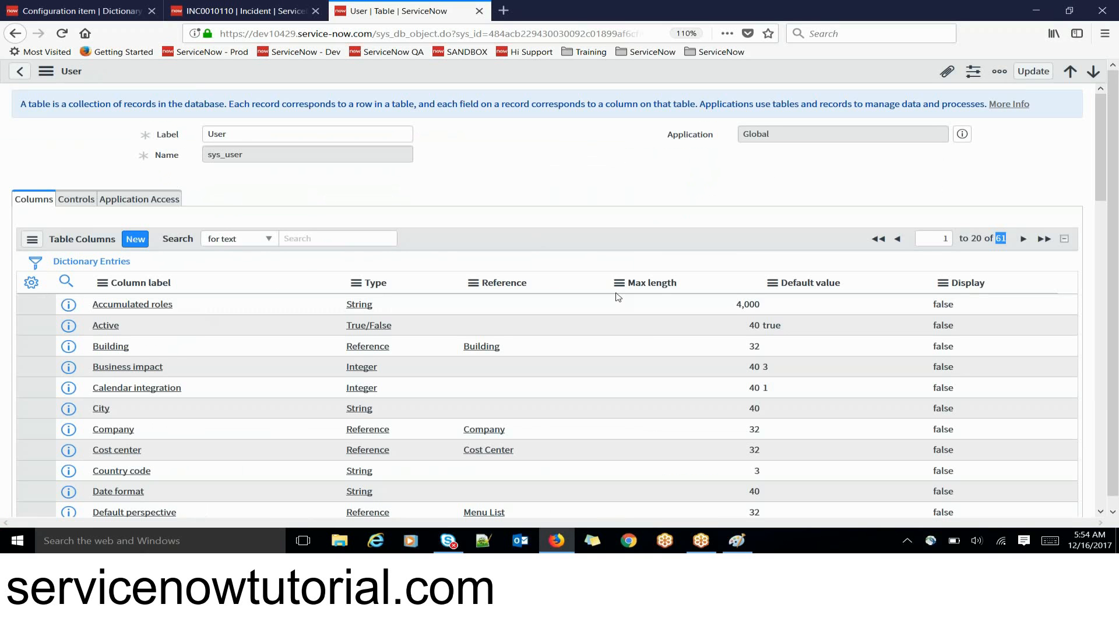
drag(1106, 188, 1106, 218)
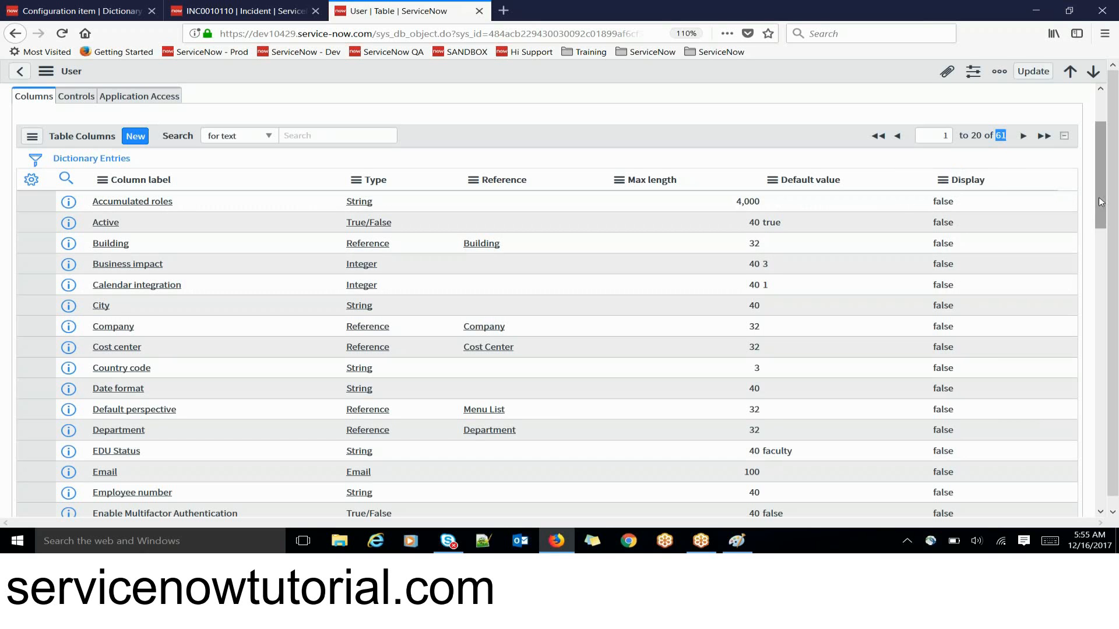
scroll(1103, 222, down, 5)
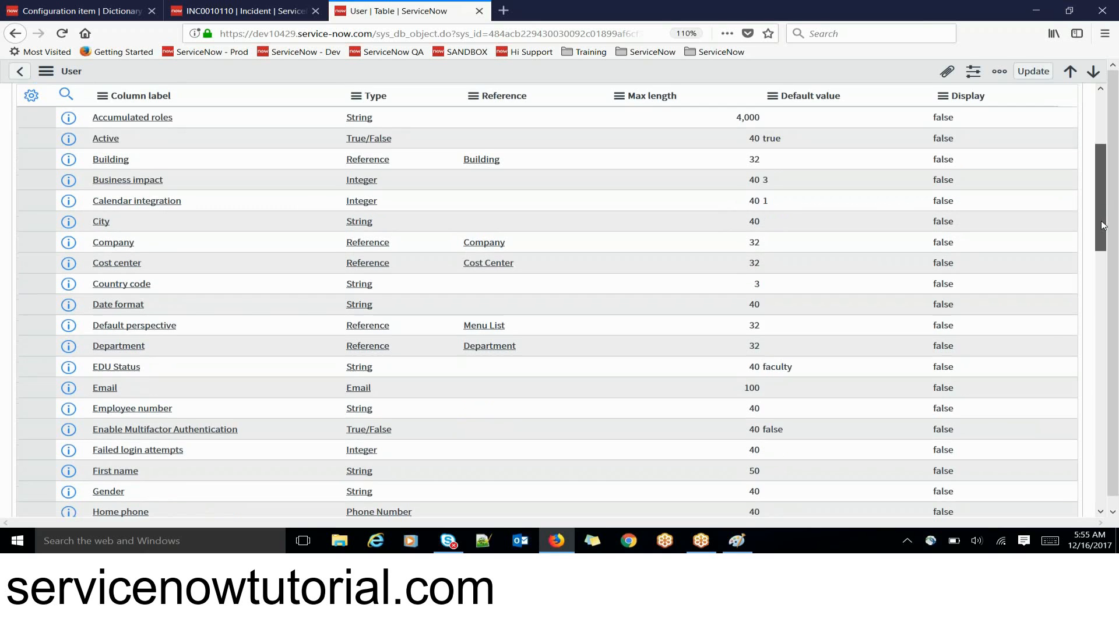
scroll(1095, 245, up, 2)
scroll(1092, 251, up, 1)
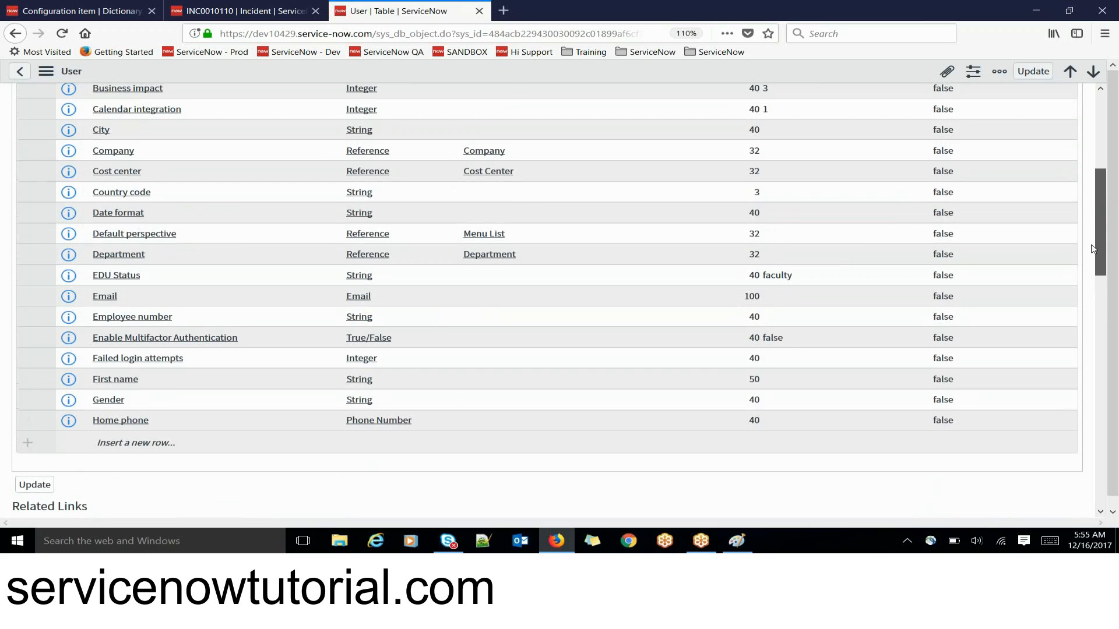
scroll(1093, 245, up, 3)
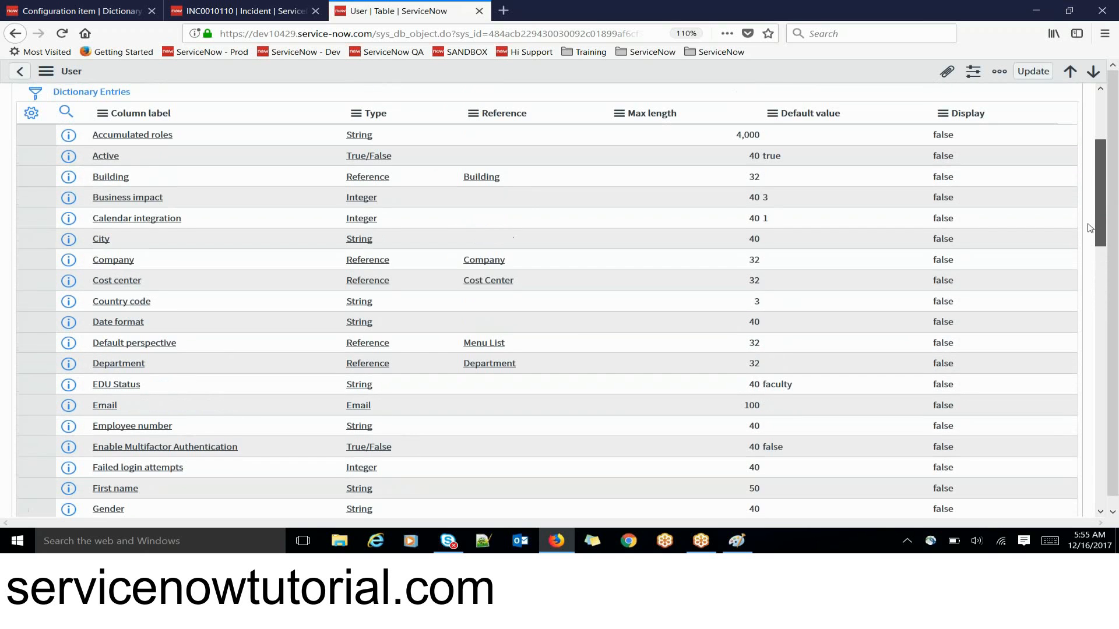
scroll(1093, 248, down, 1)
scroll(1096, 256, down, 5)
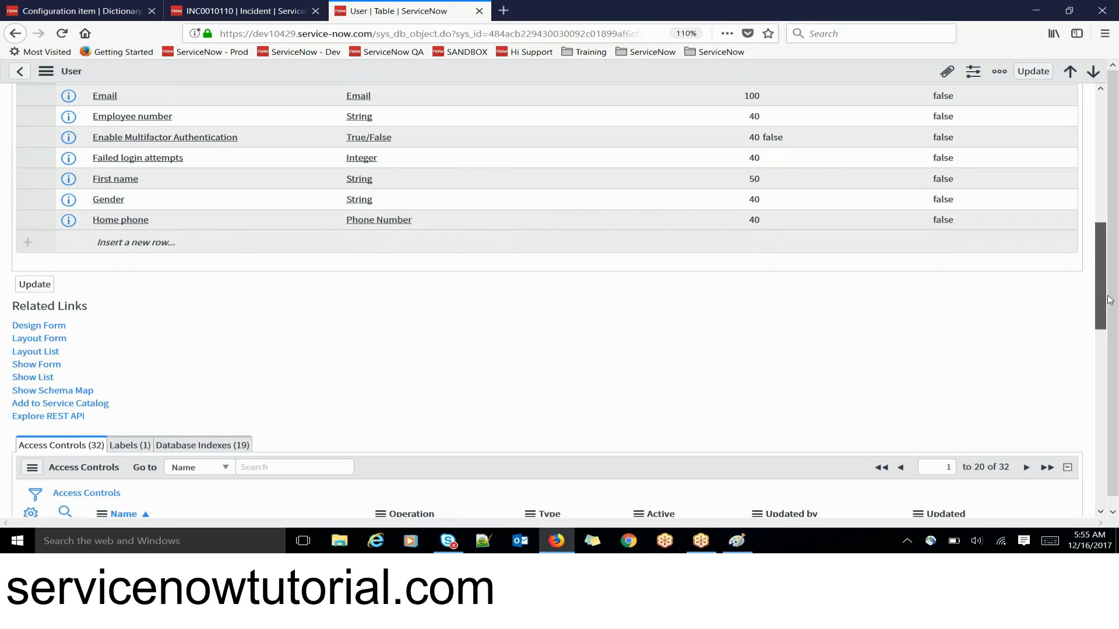
scroll(1110, 291, up, 2)
drag(1110, 267, 1105, 206)
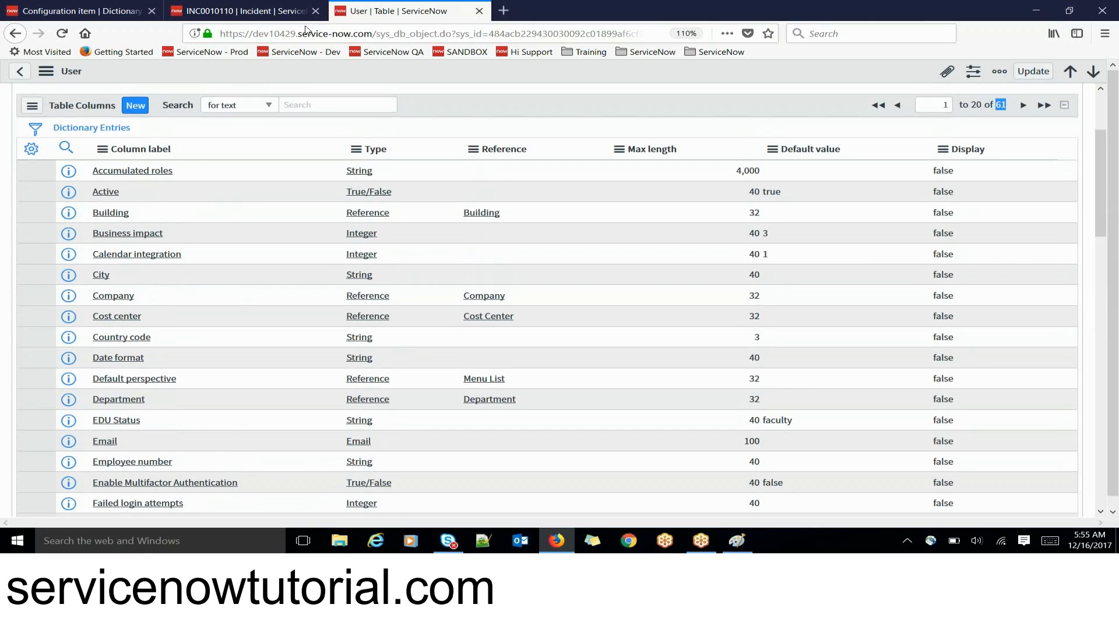
click(255, 12)
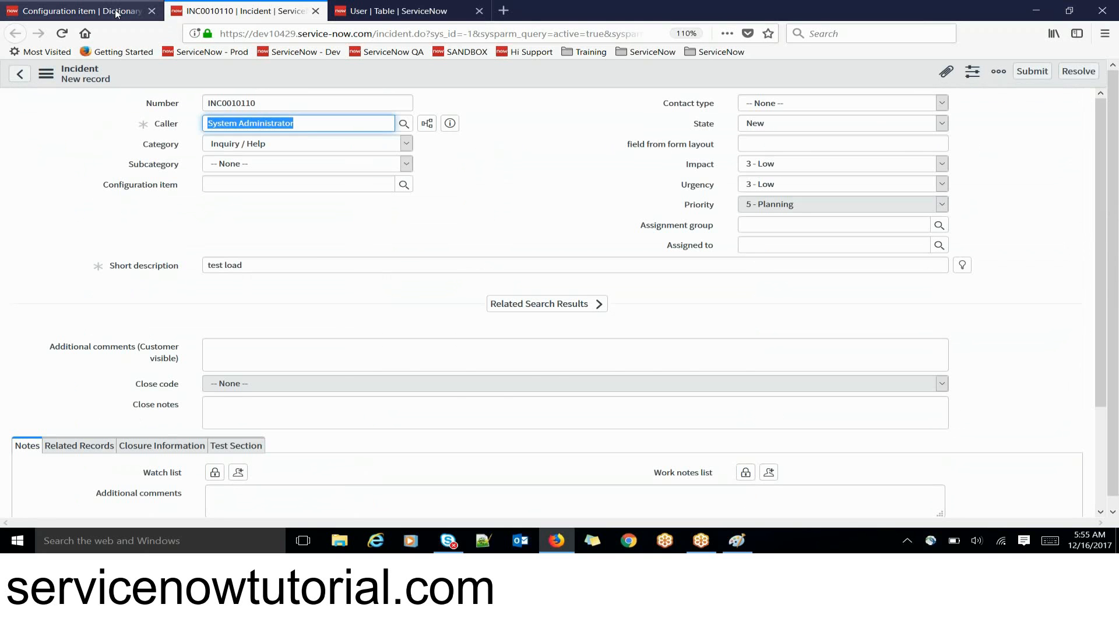
Select a different user as the incident's caller from the reference lookup and examine the value in the Caller field.
click(116, 13)
click(245, 11)
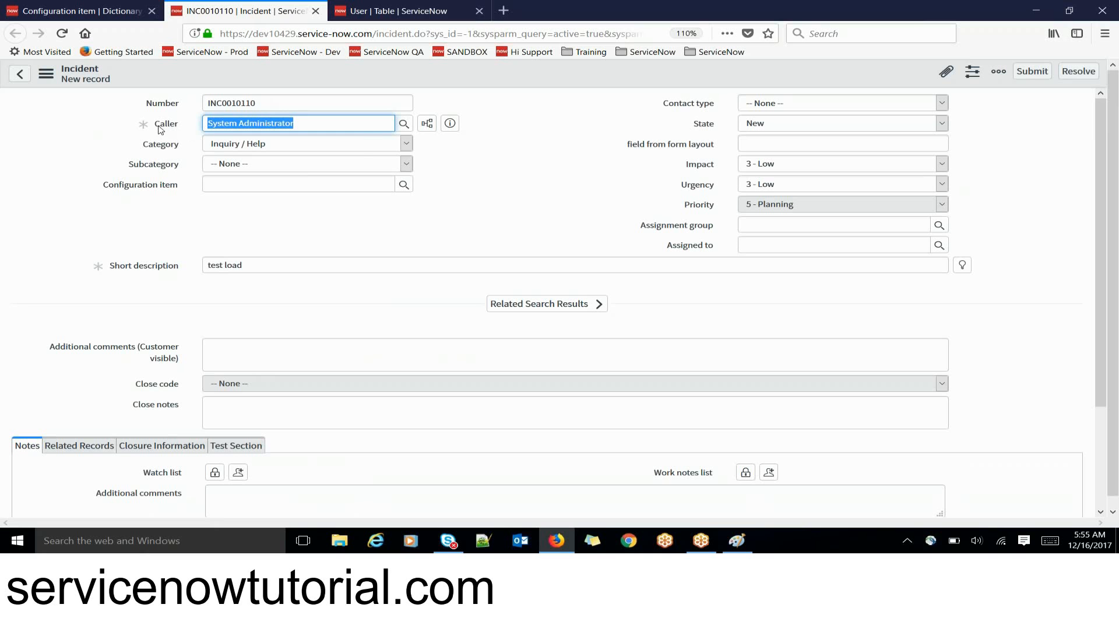
click(403, 124)
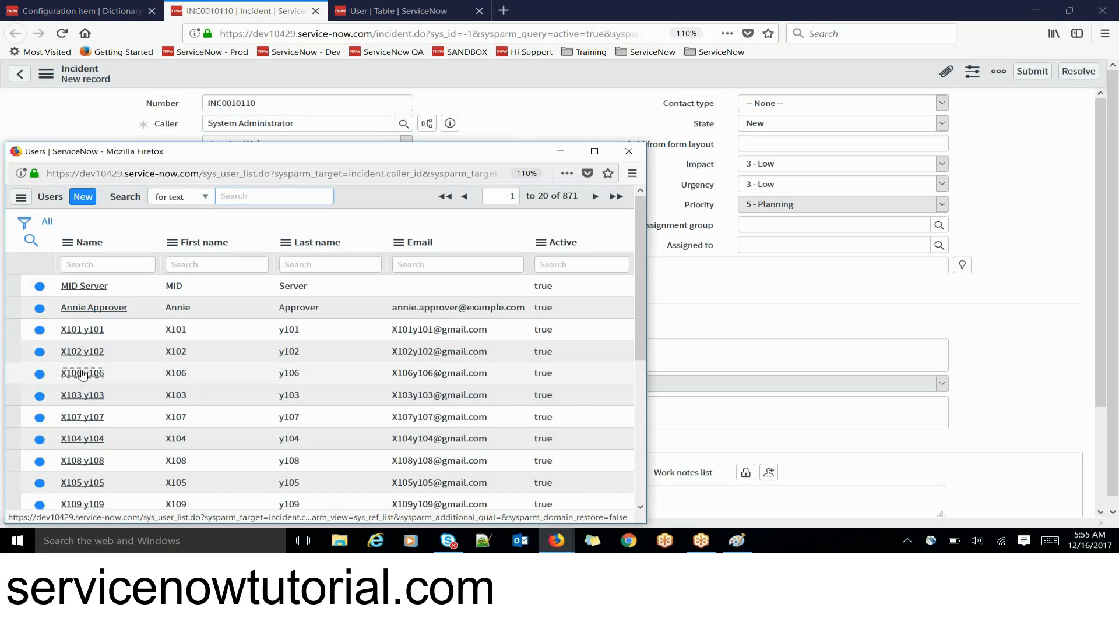
click(82, 373)
triple_click(249, 122)
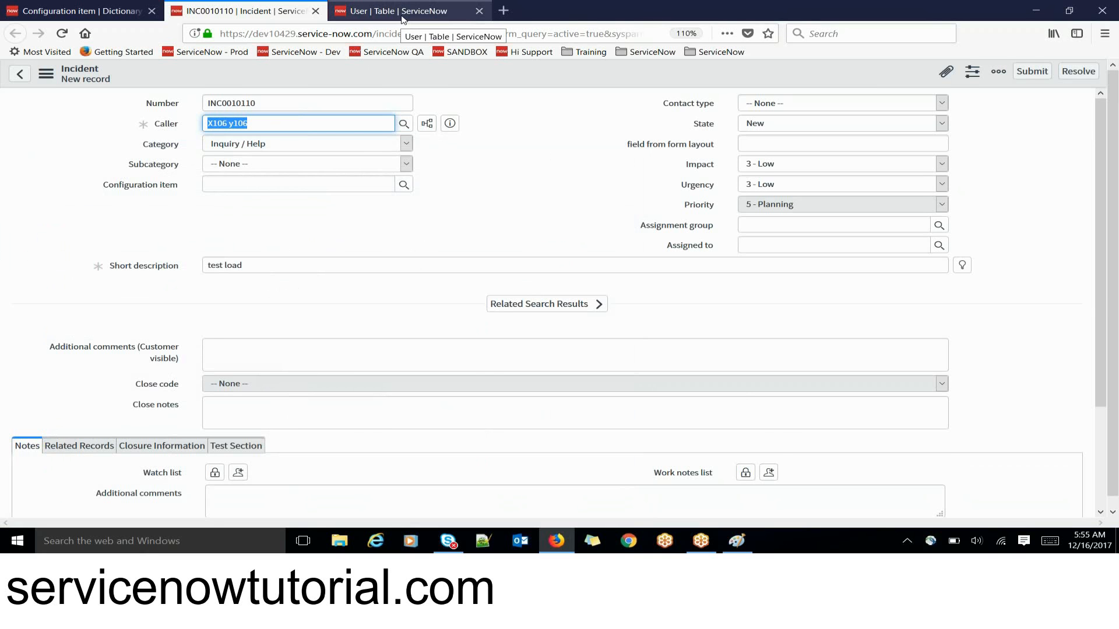
Filter the User table's columns by the label "name" and inspect the Name column's Display options without changing them.
click(402, 19)
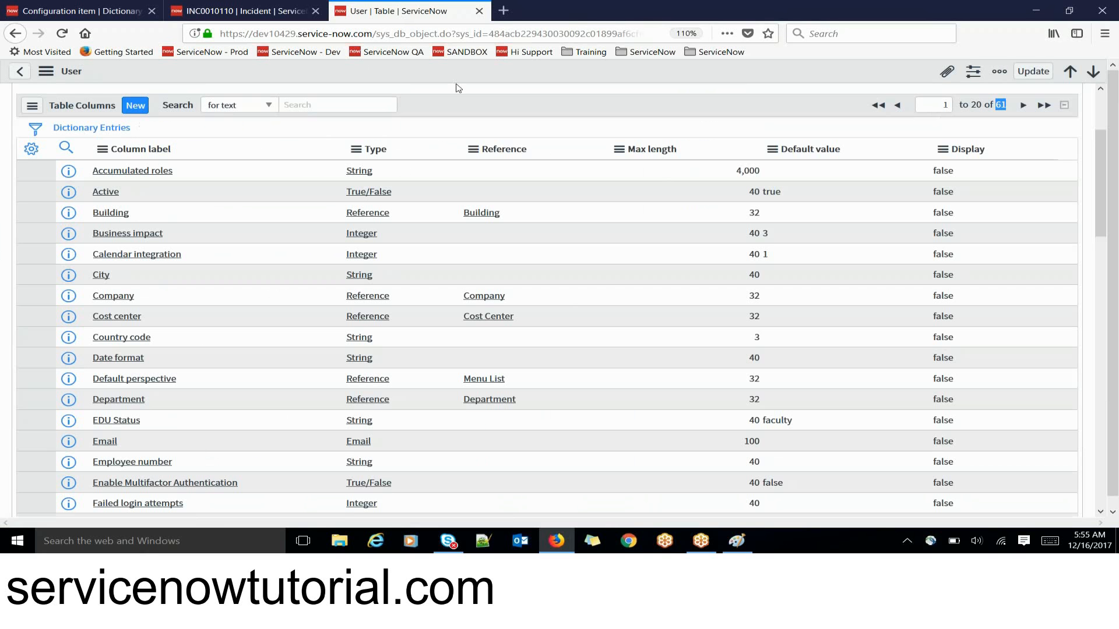
click(64, 149)
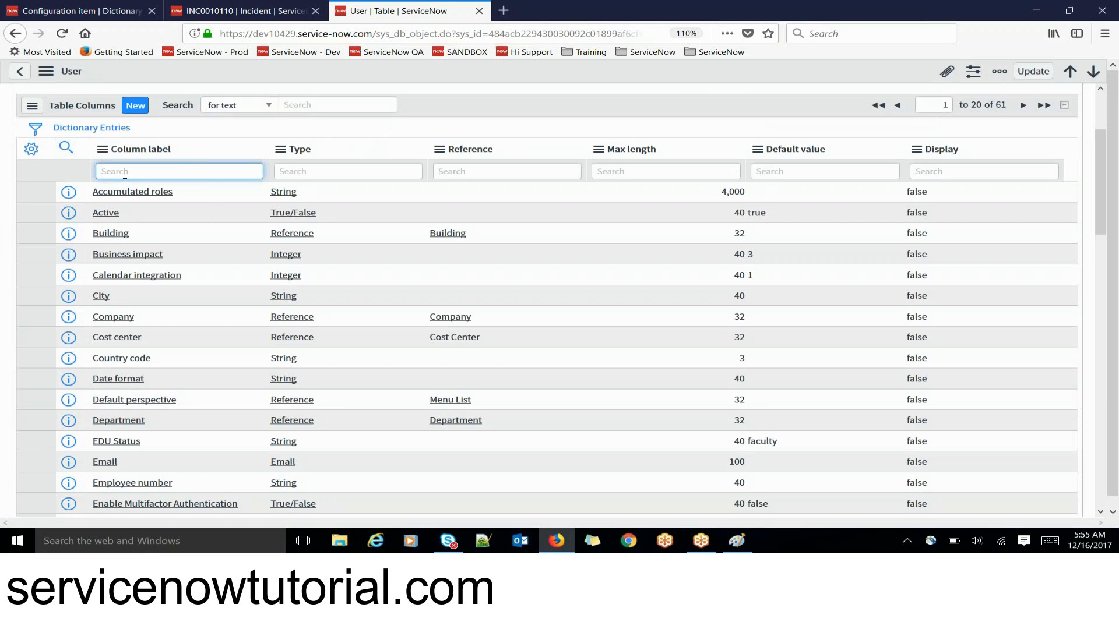
click(124, 171)
text(name)
key(Return)
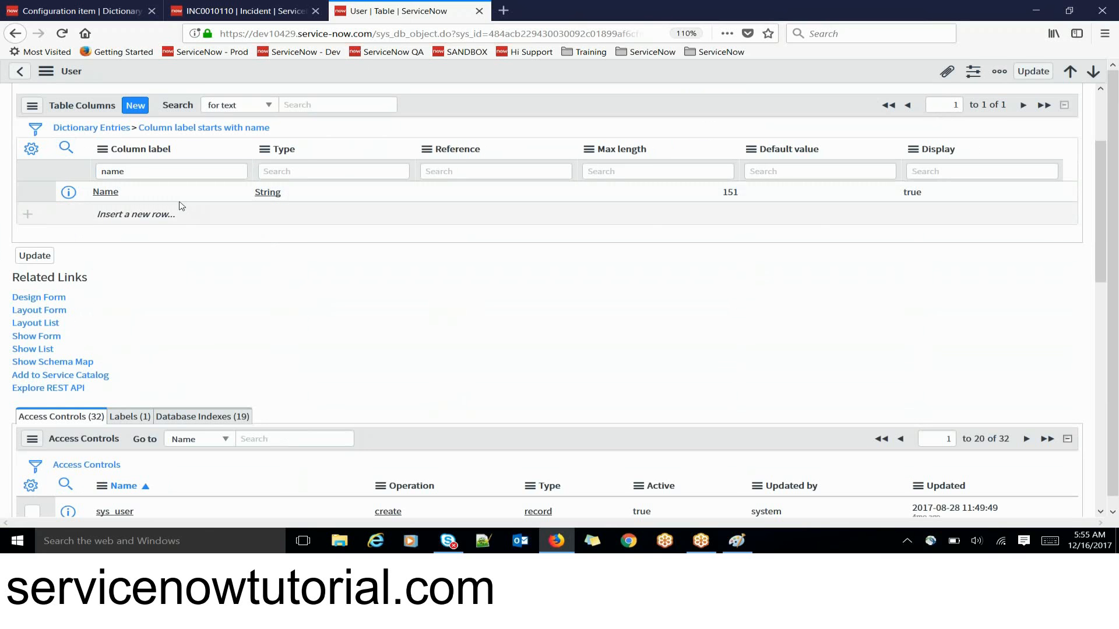
double_click(912, 192)
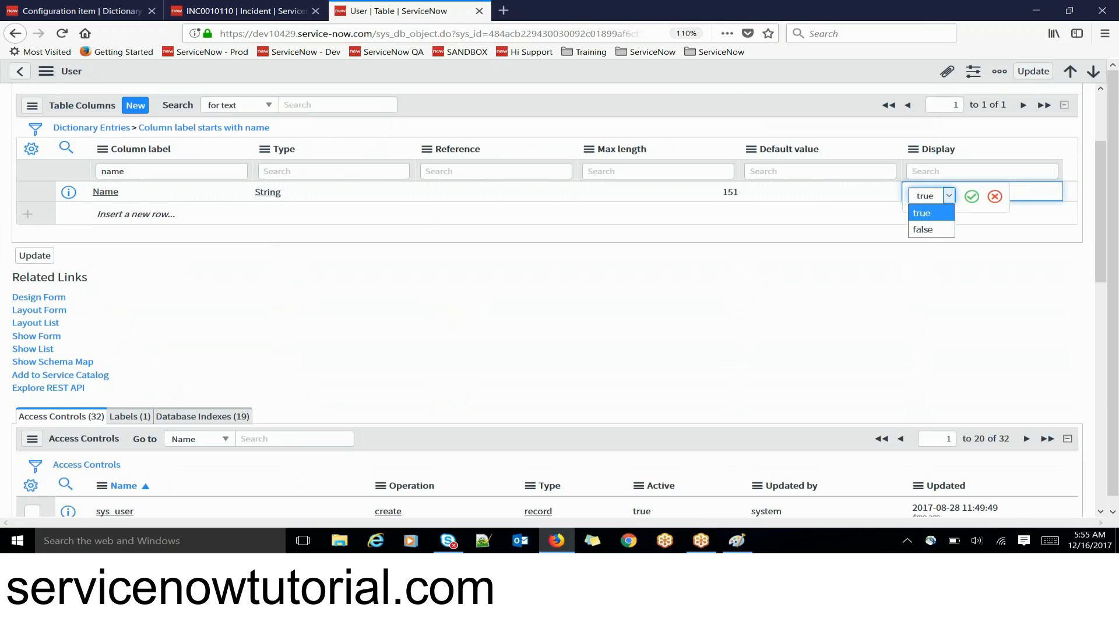
click(995, 196)
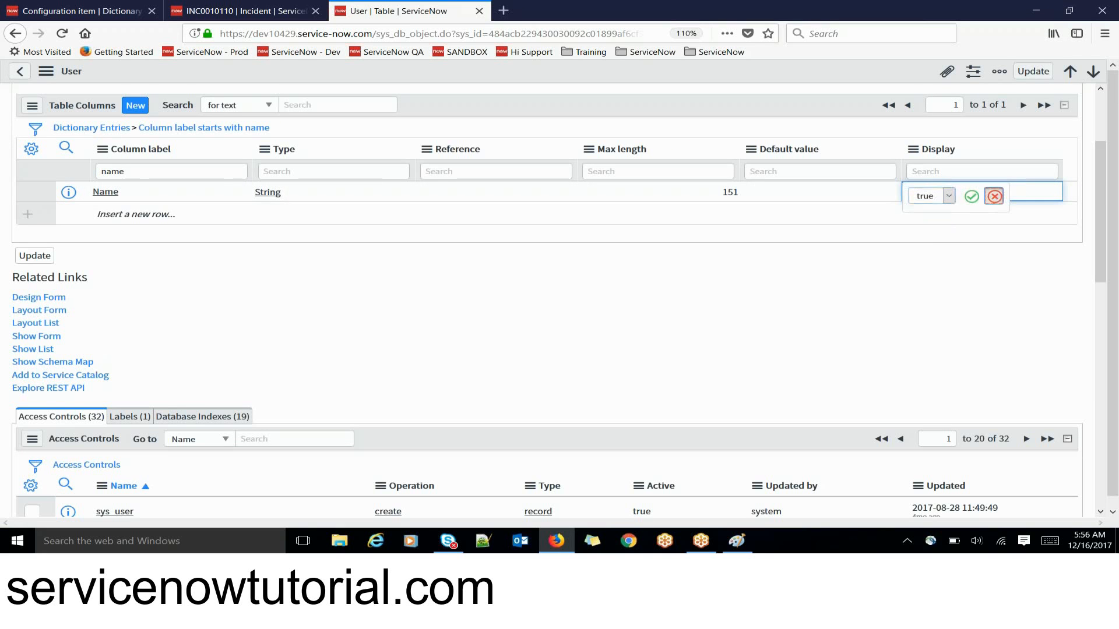
Clear the column filter, set the City column's Display to true, and save the User table.
click(103, 134)
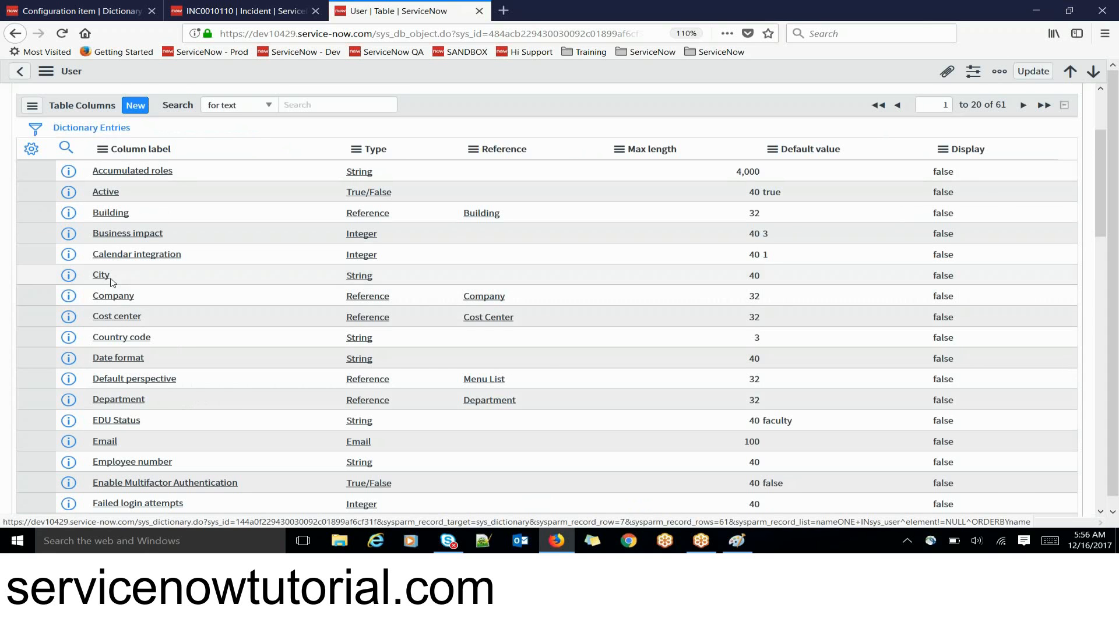
double_click(942, 275)
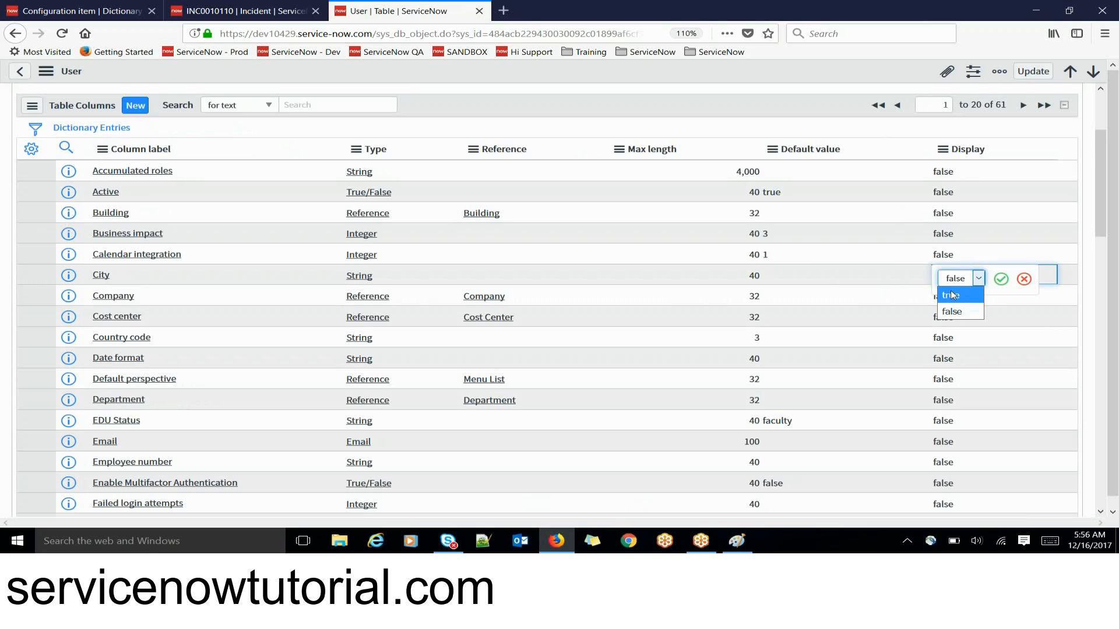
click(952, 295)
click(1001, 278)
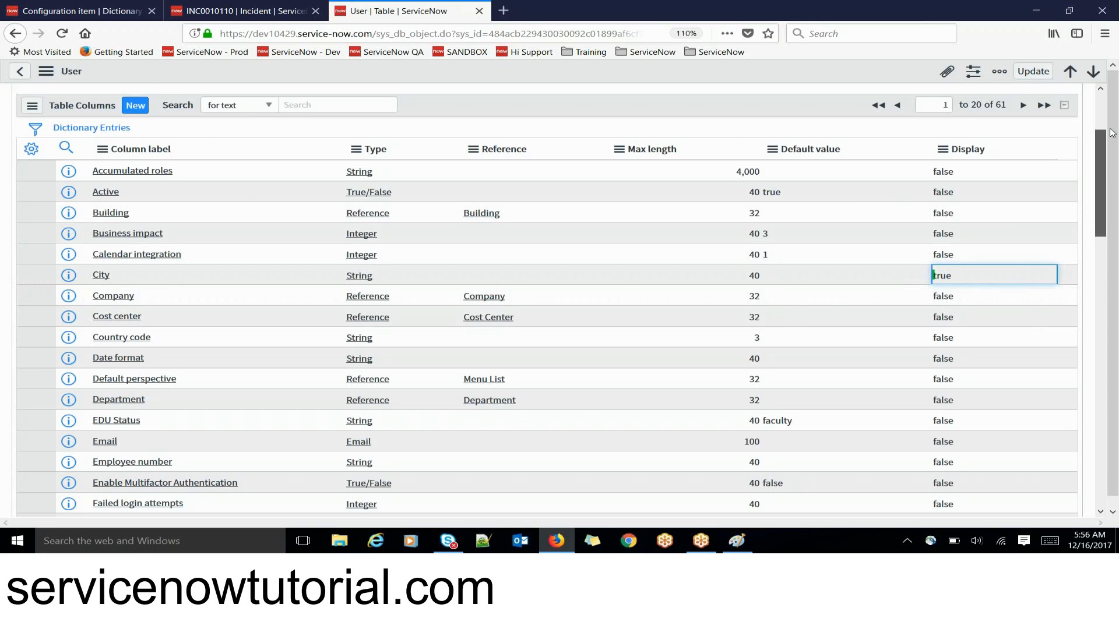
scroll(1111, 133, up, 4)
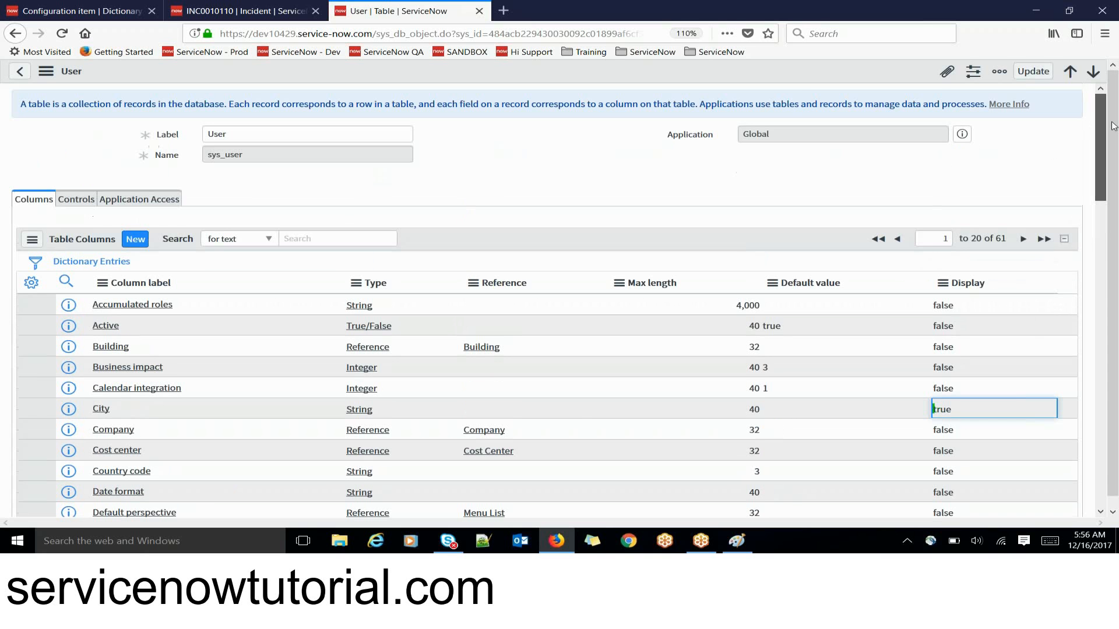
right_click(801, 69)
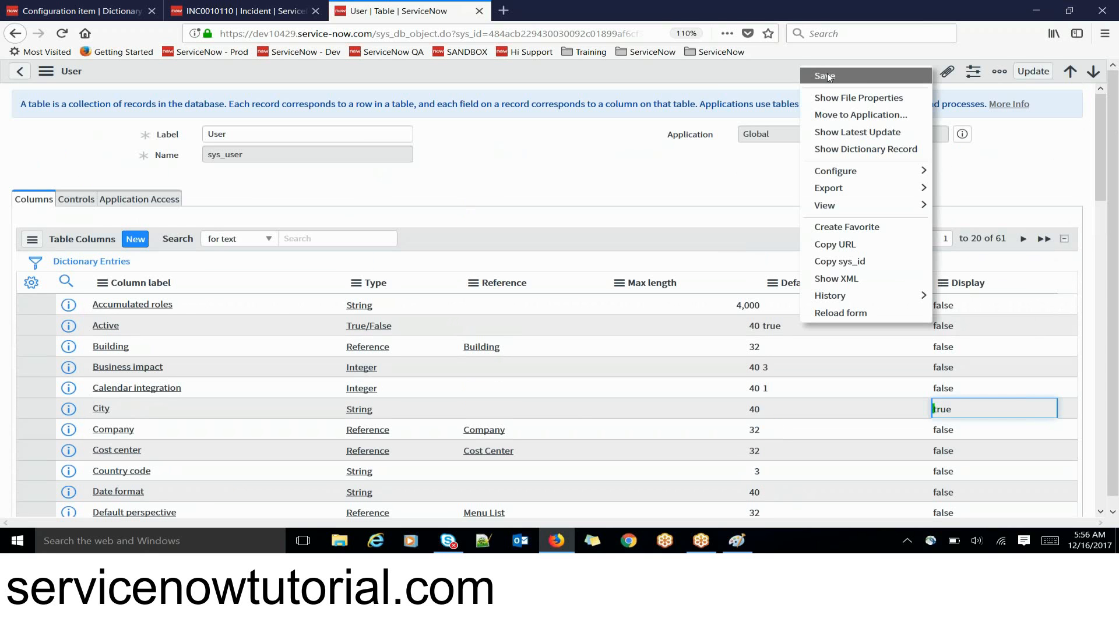
click(827, 76)
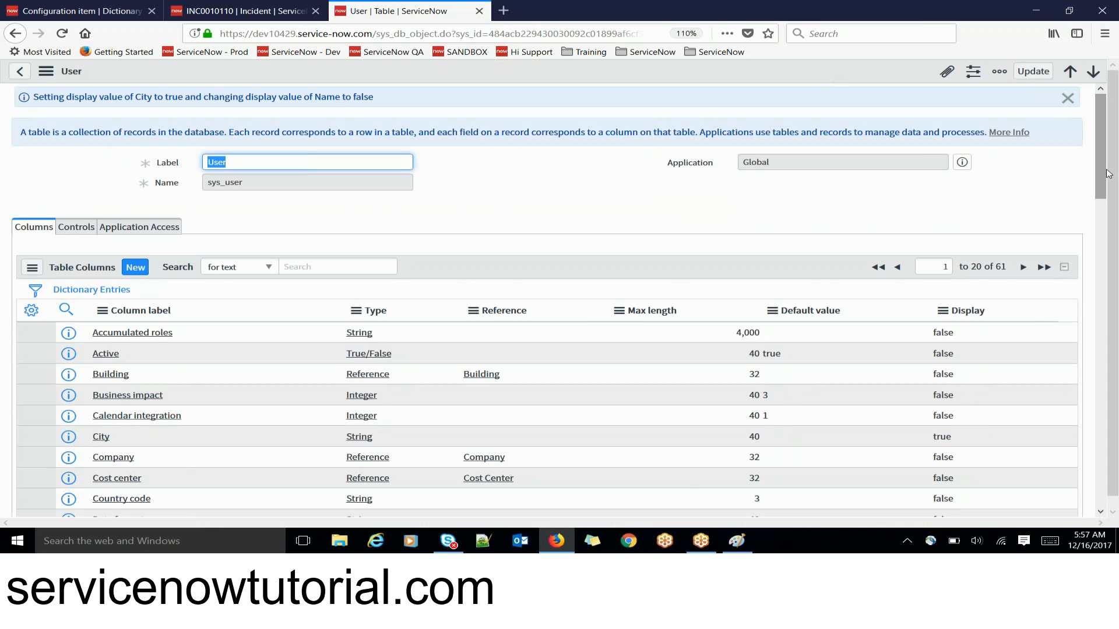
Check the City column's Display value, and filter the table columns by "name" to check the Name column's Display value.
drag(1107, 173, 1106, 205)
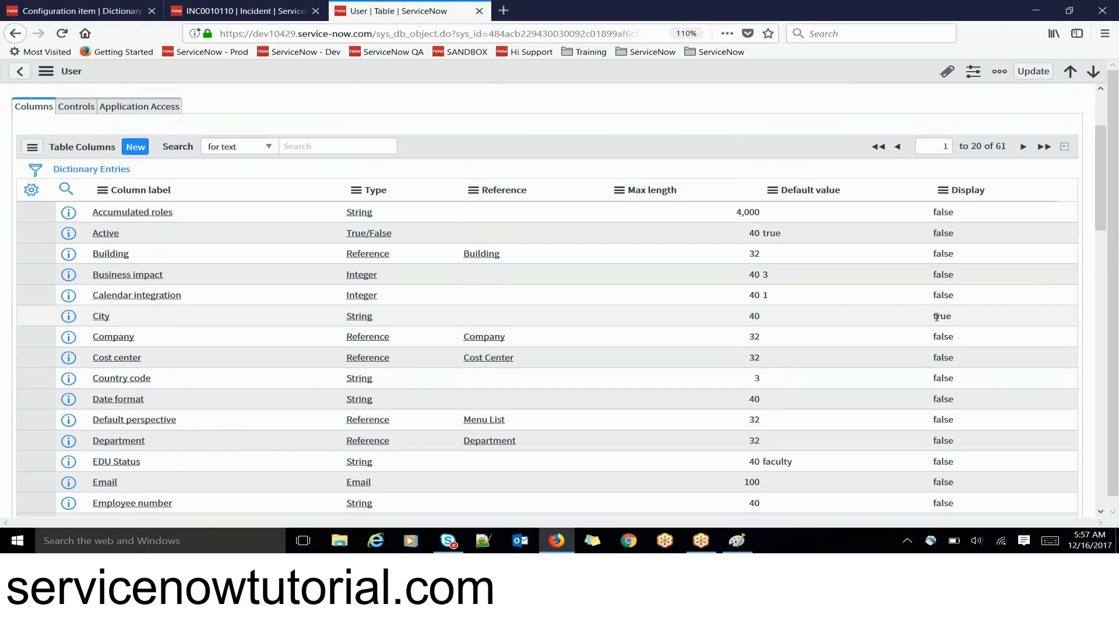
click(65, 188)
text(name)
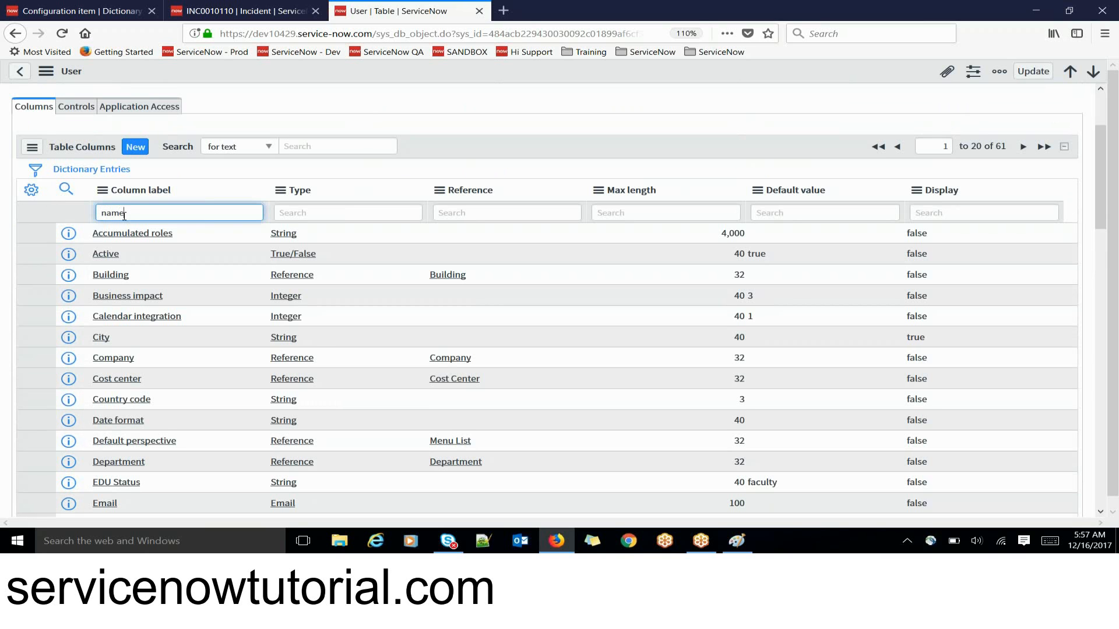
key(Return)
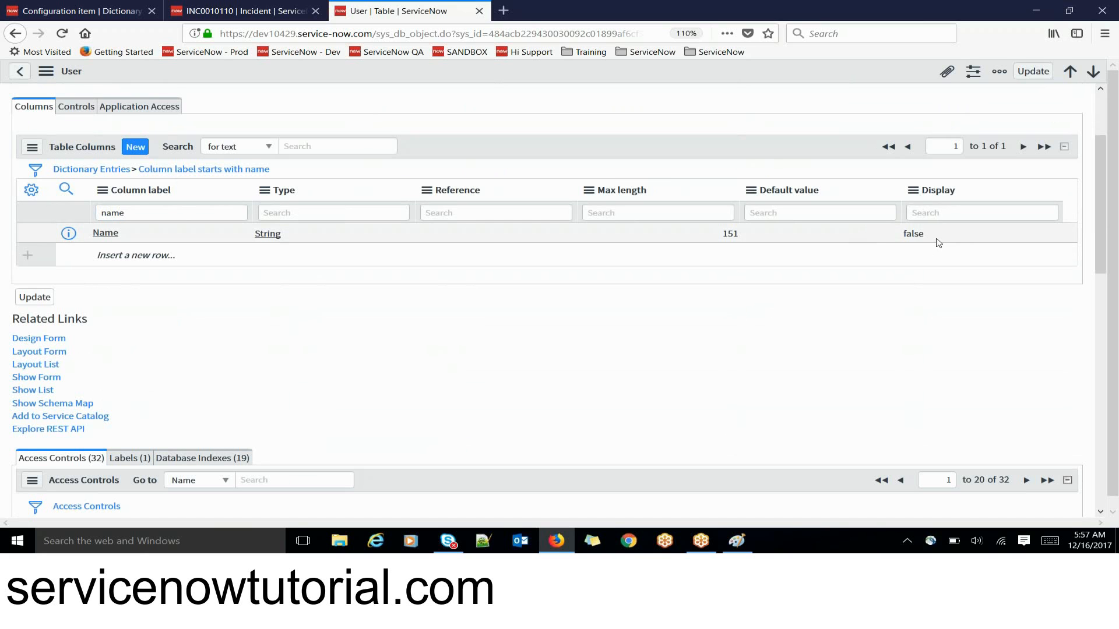
drag(938, 243, 894, 244)
Return to the incident form and reload it, discarding its unsaved entries.
click(225, 11)
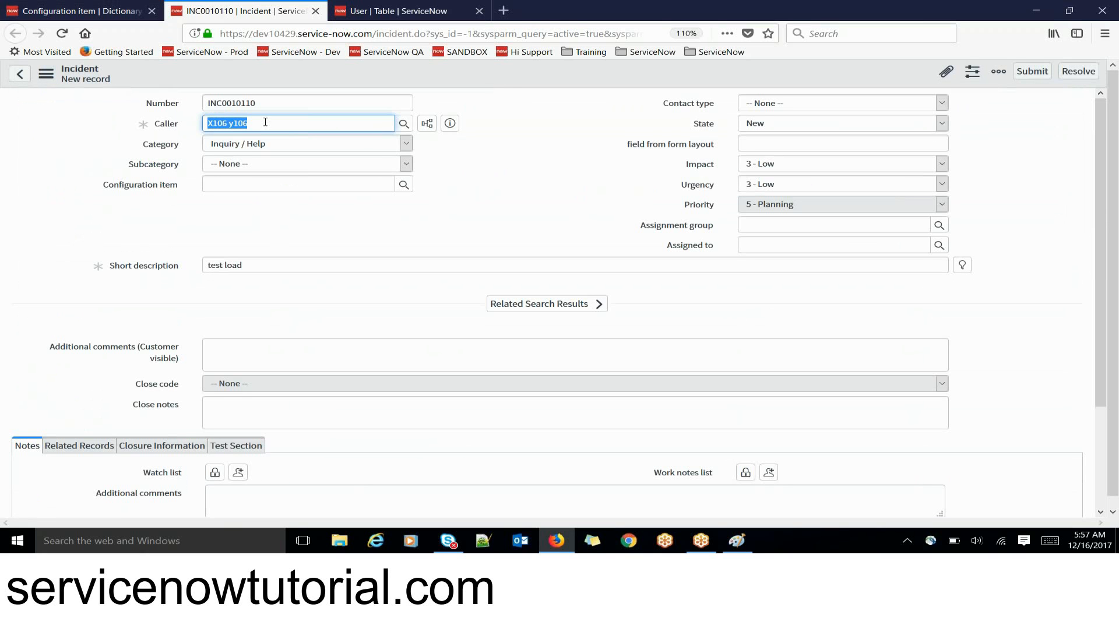
right_click(386, 68)
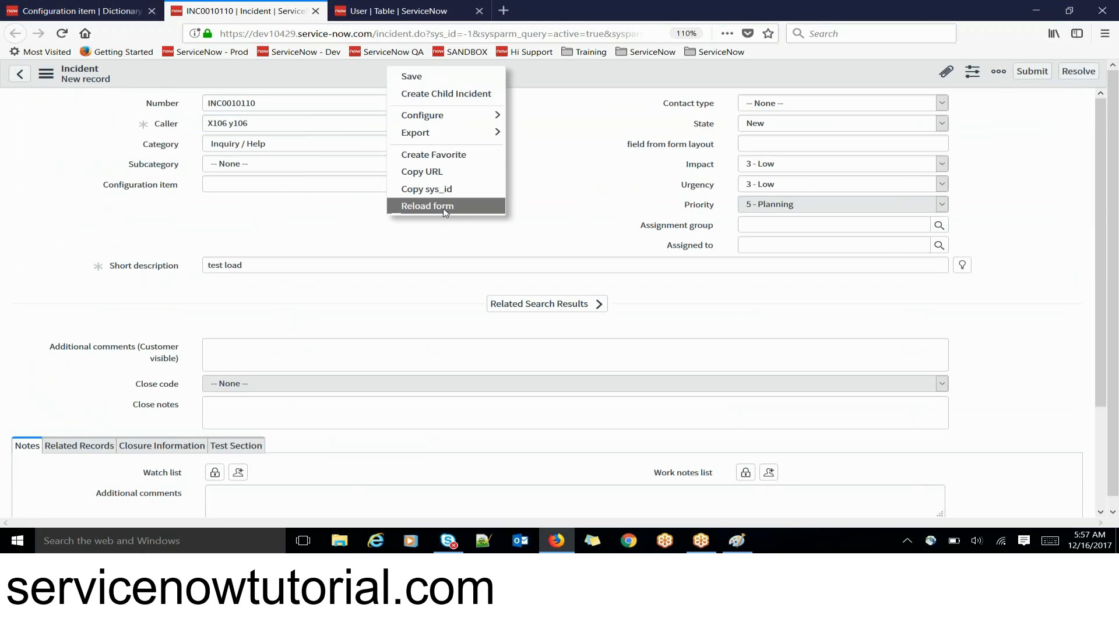
click(428, 206)
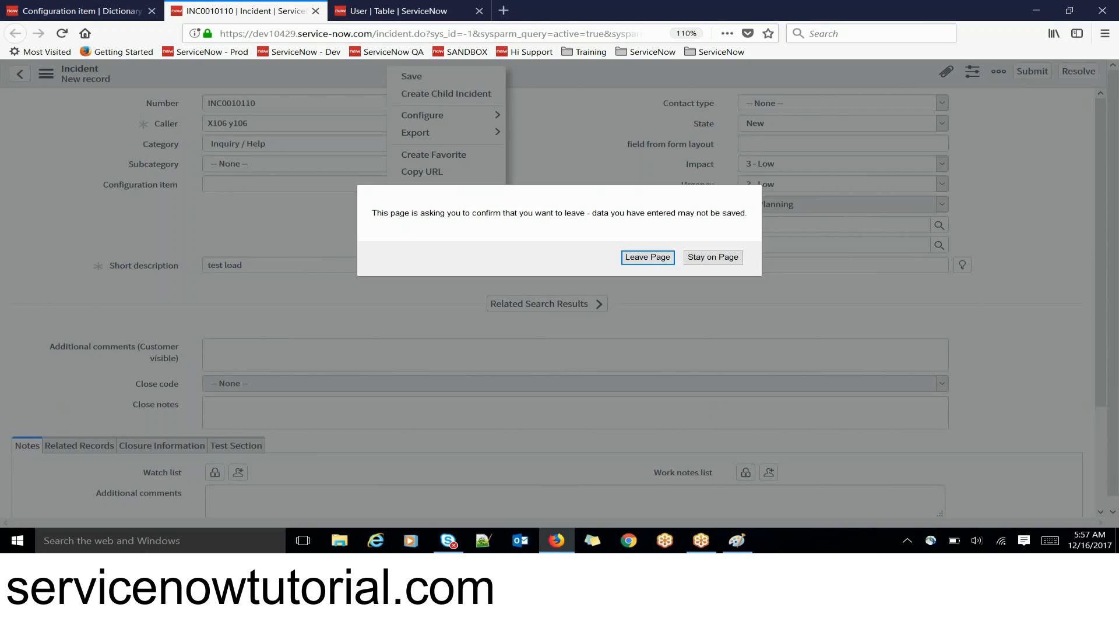
click(659, 261)
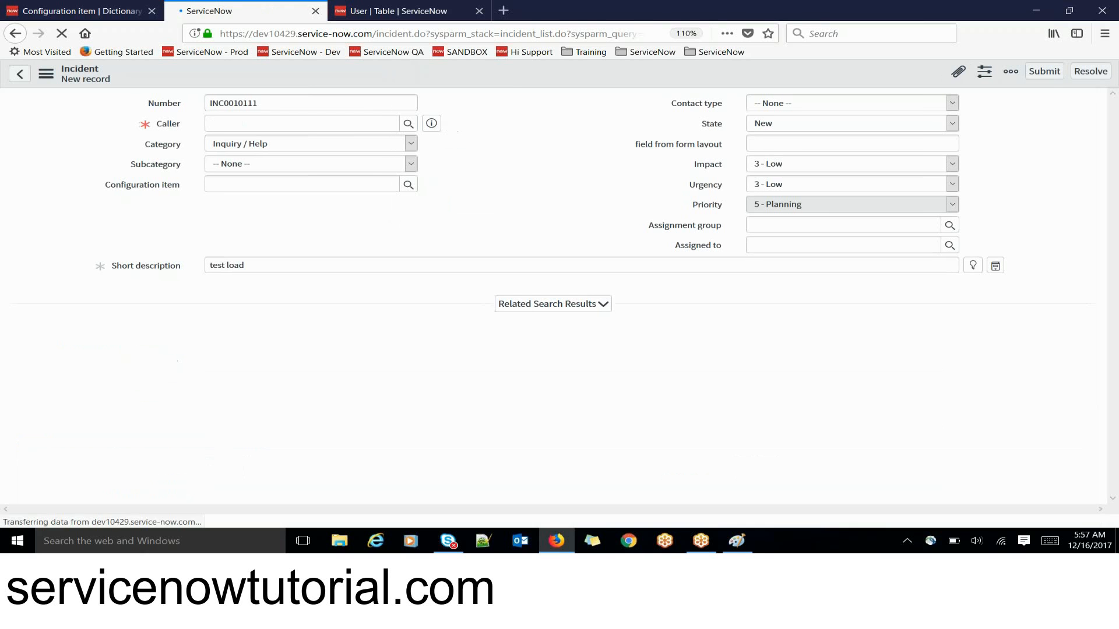
Select a listed user as the new incident's caller, and replace it with another user found by filtering the lookup's Name column.
click(403, 123)
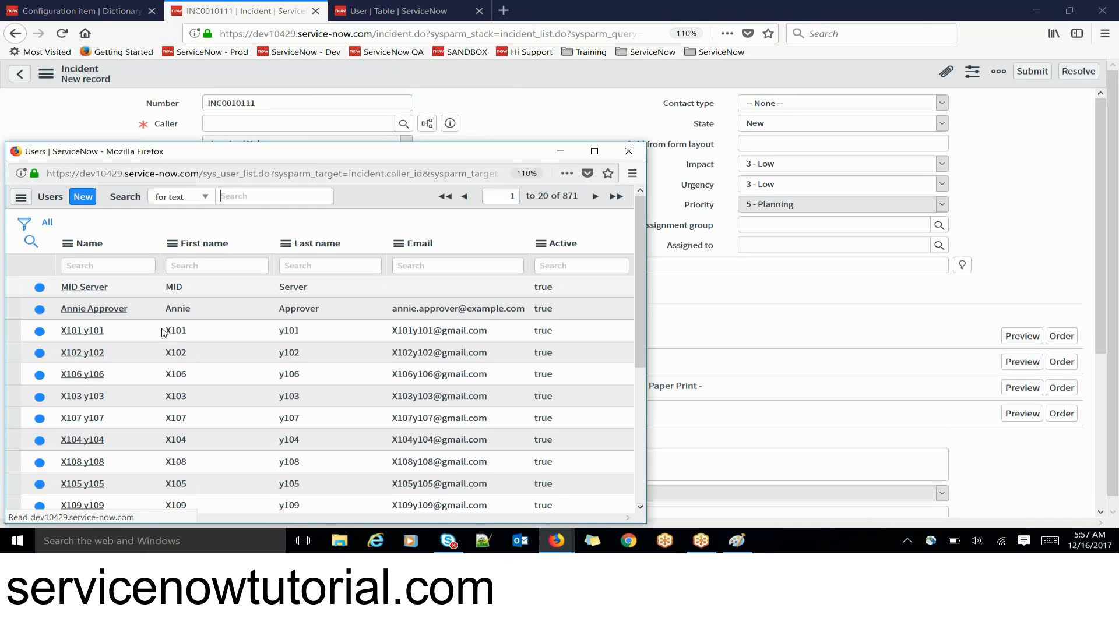
click(95, 308)
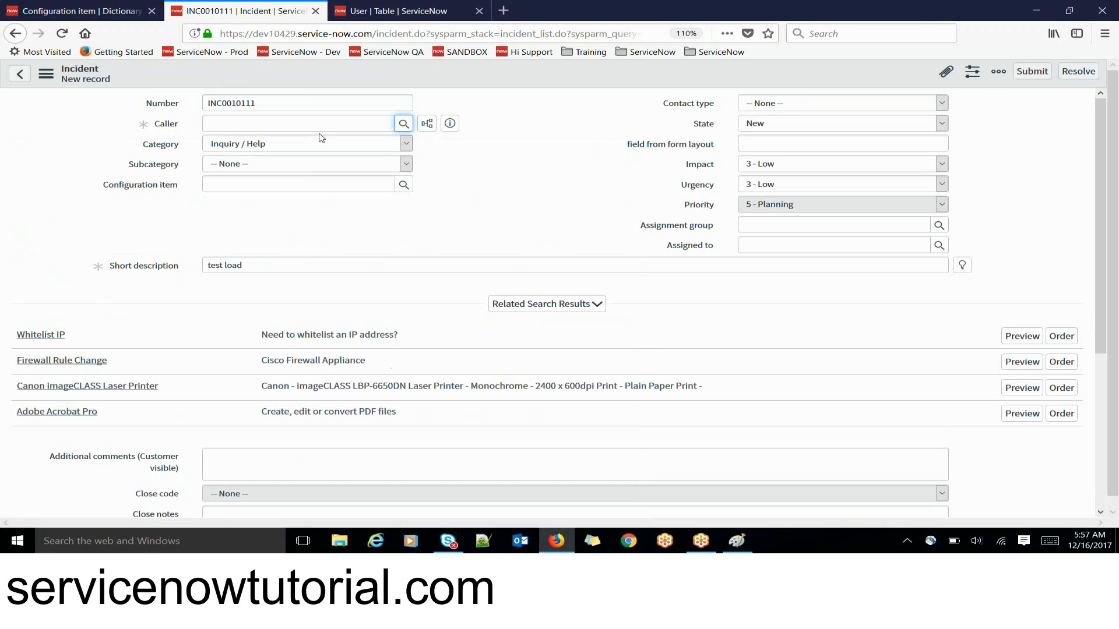
click(403, 126)
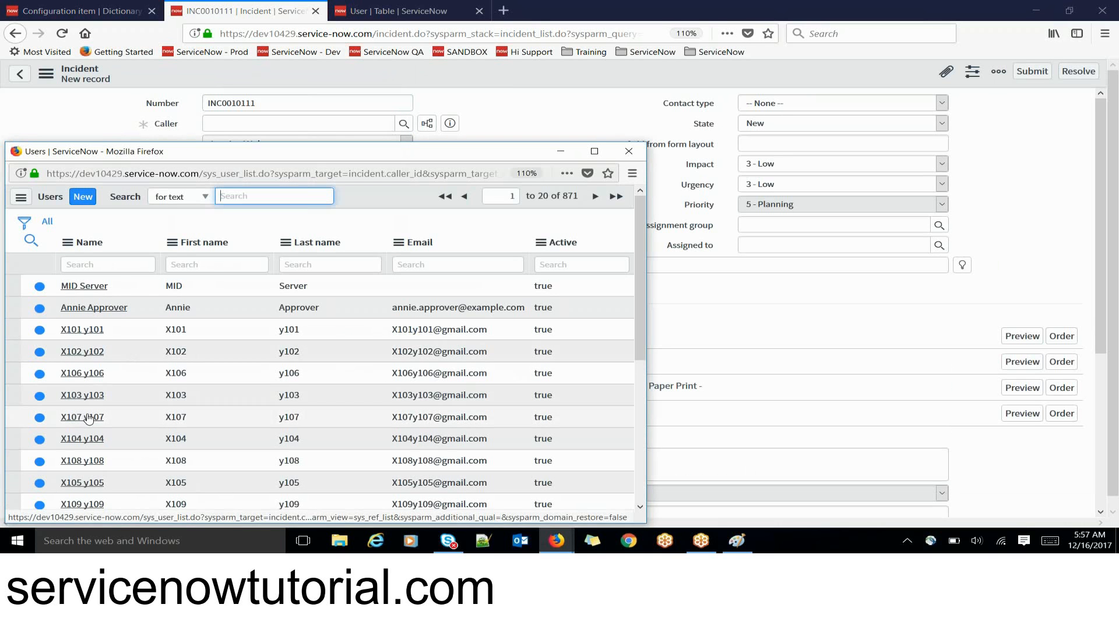
click(119, 272)
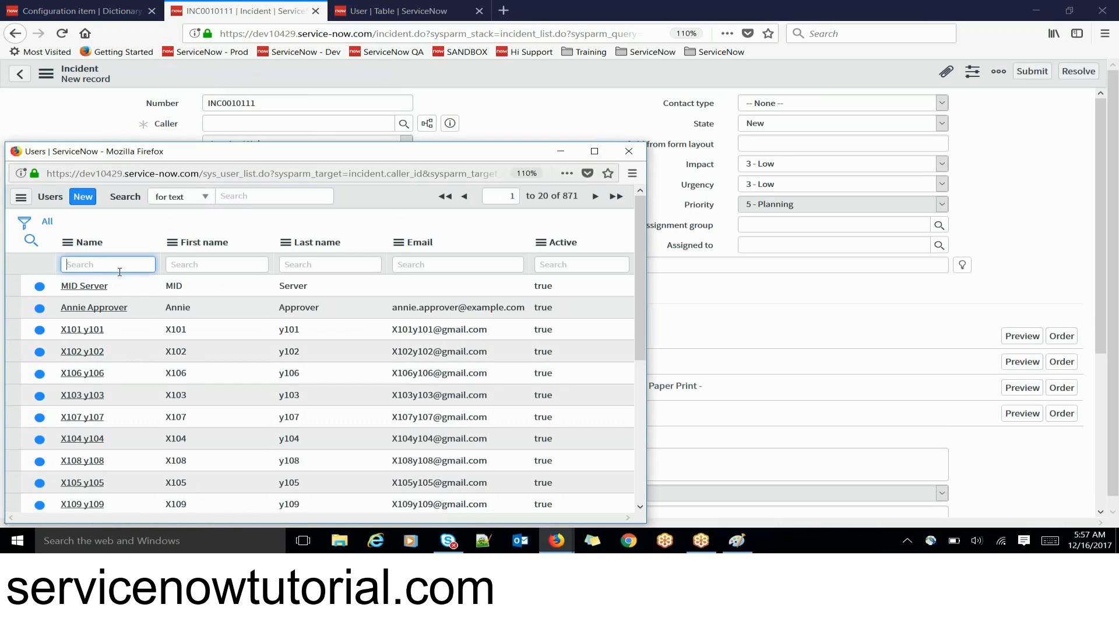
text(abel)
key(Return)
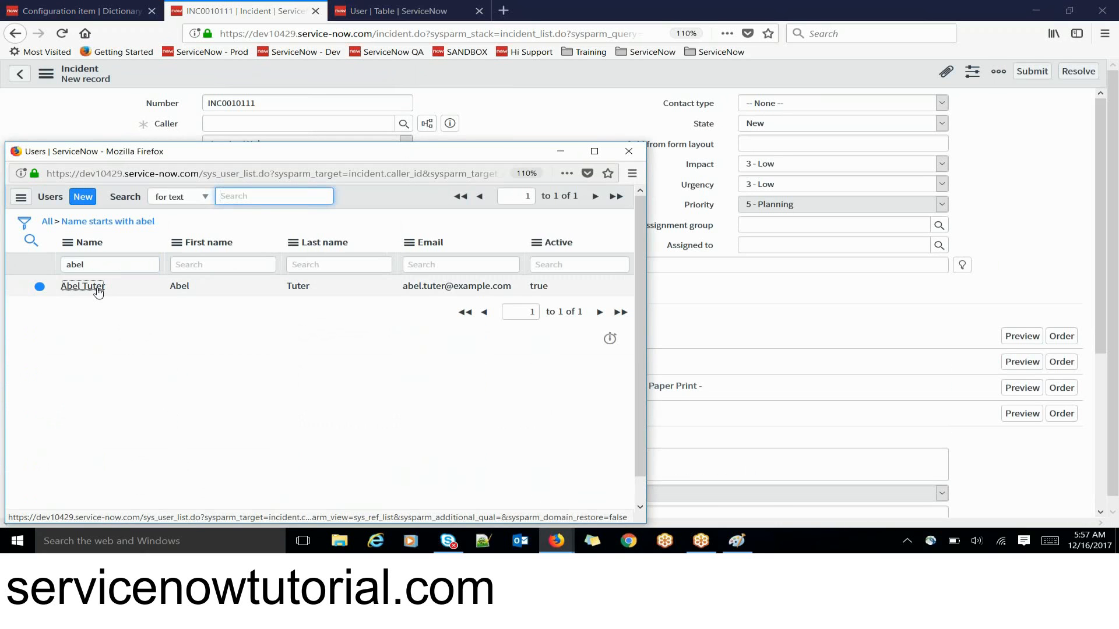
click(82, 286)
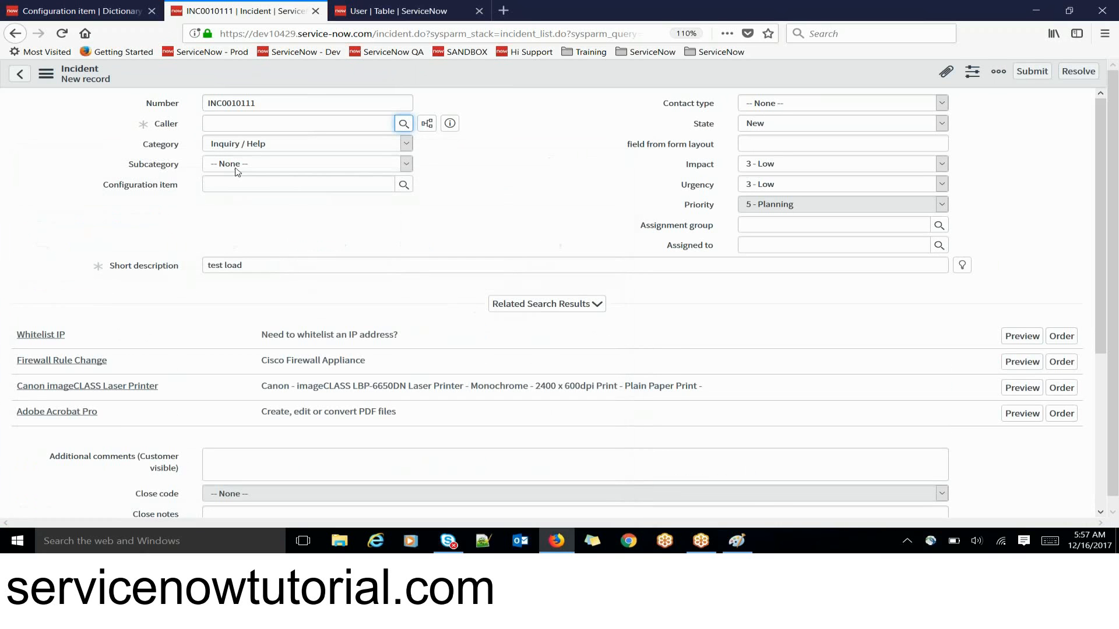
Filter the Caller lookup for users whose City is not empty, and clear the filter to list all users.
click(402, 126)
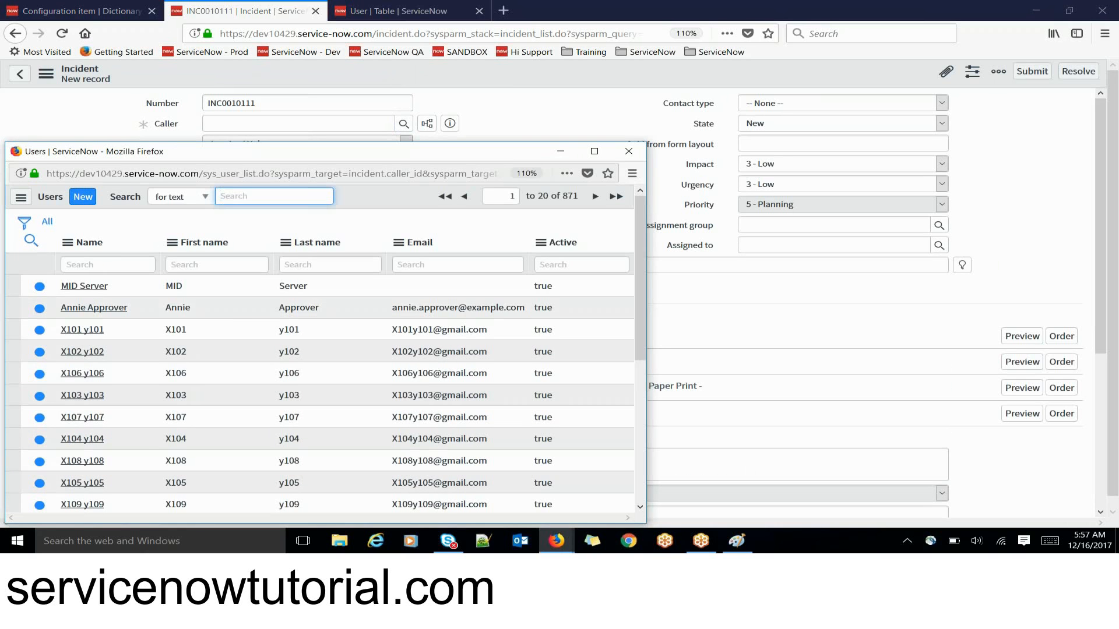
click(24, 222)
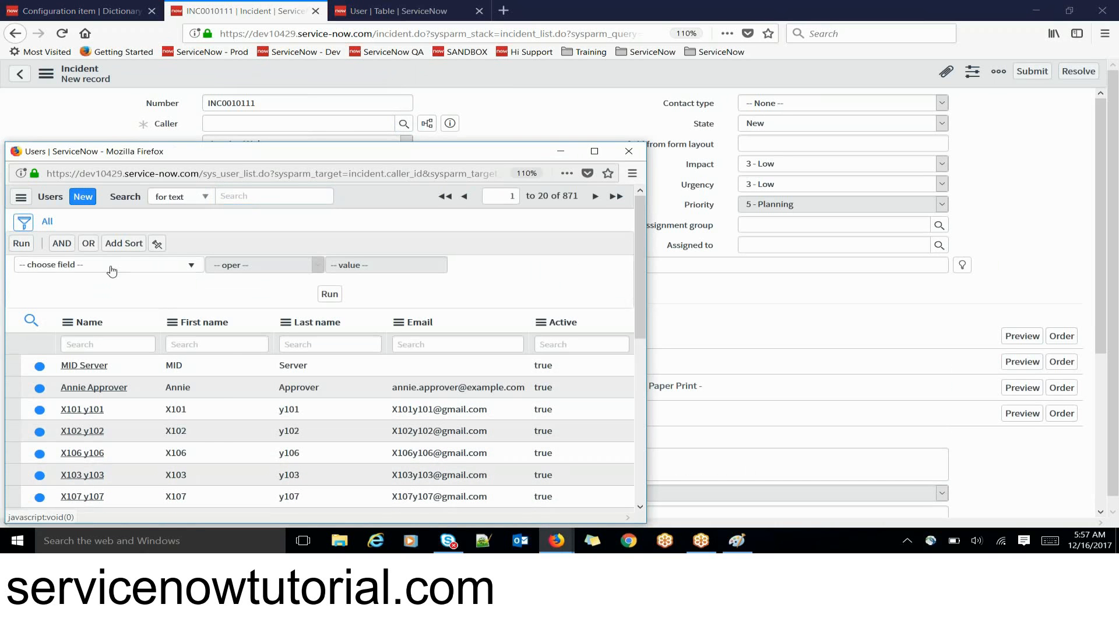
click(110, 266)
text(city)
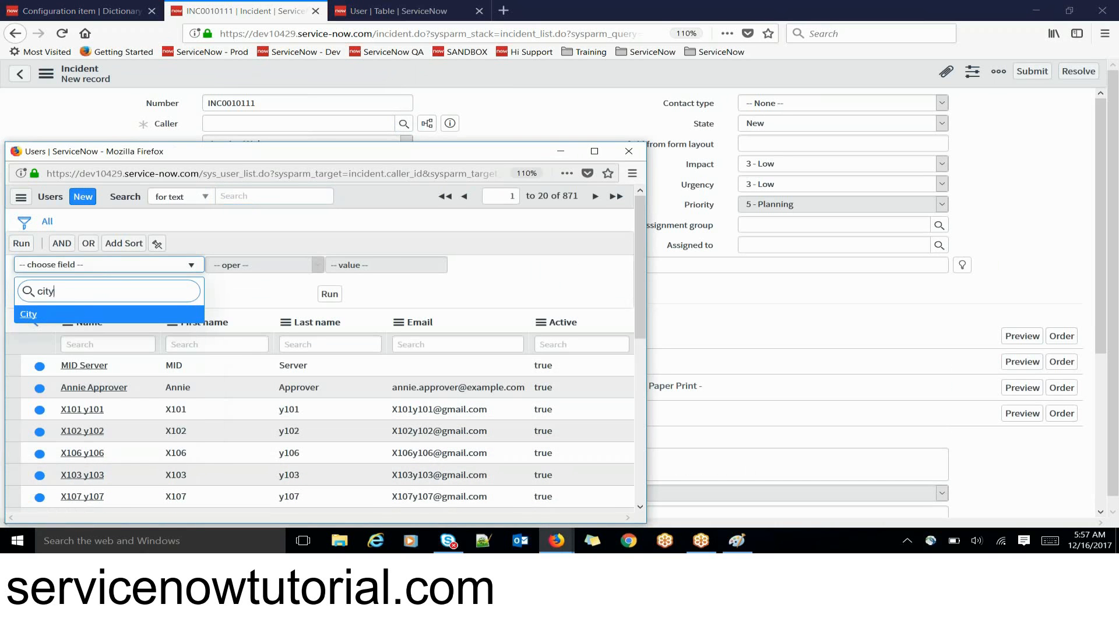
click(55, 315)
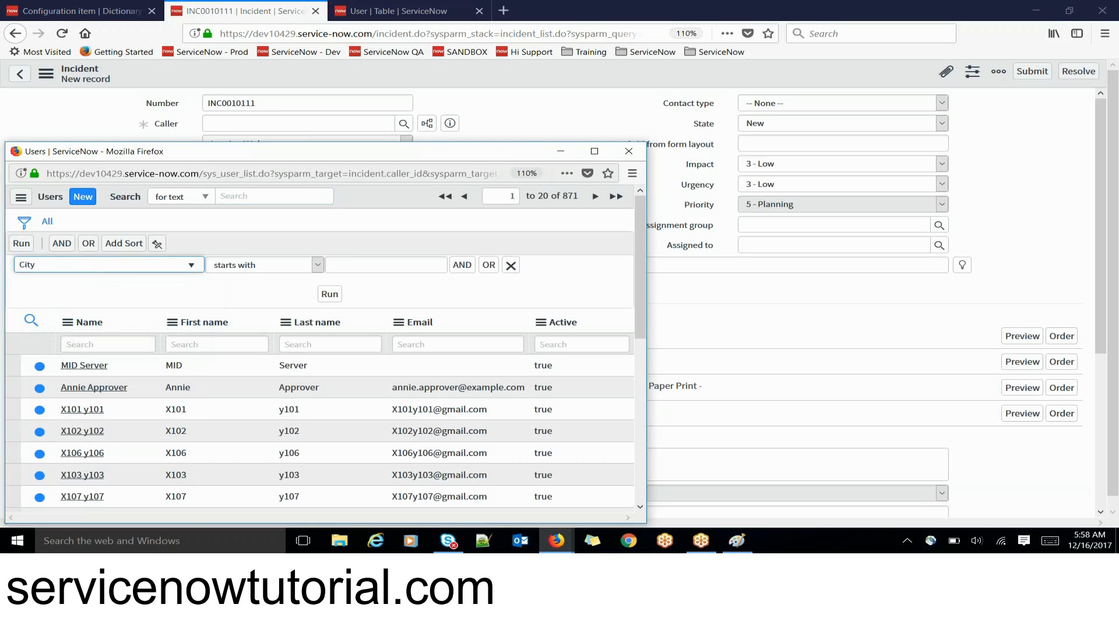
click(240, 268)
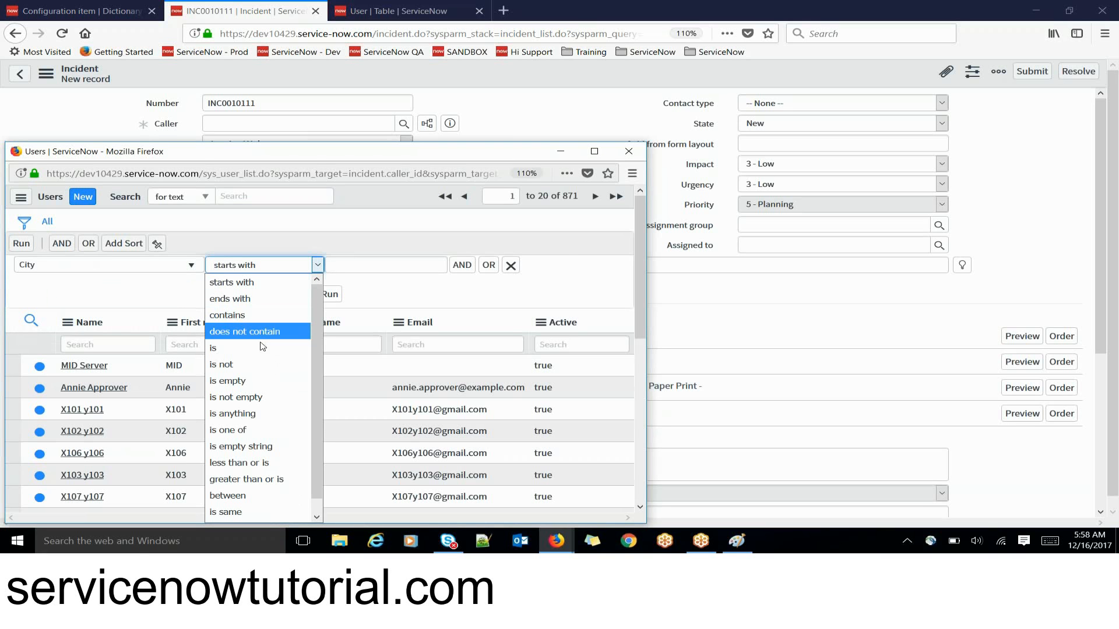
click(260, 399)
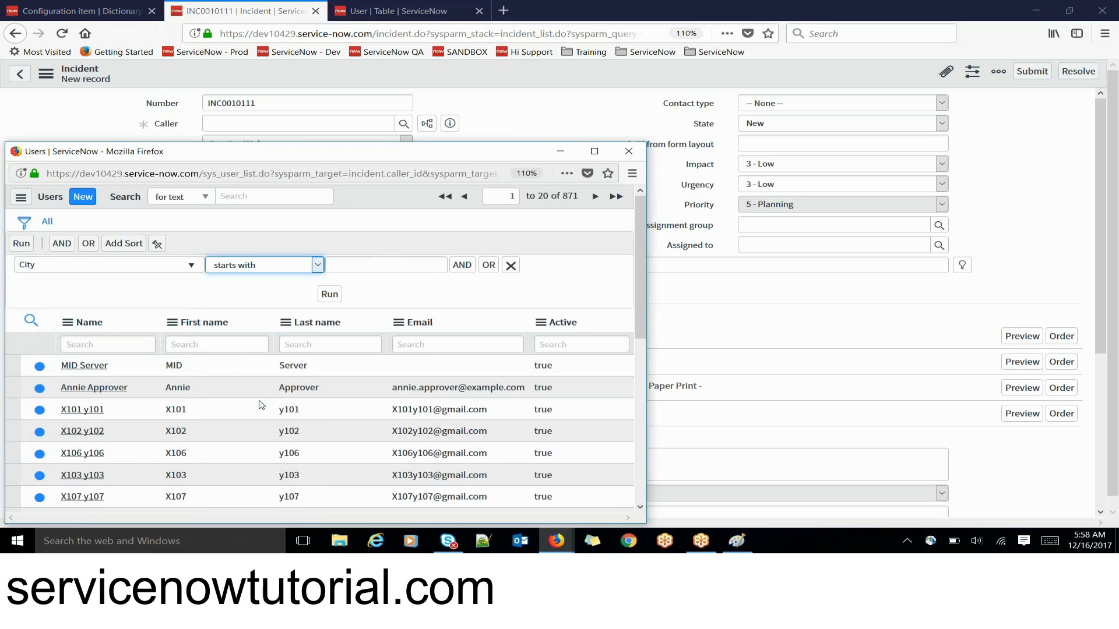
click(331, 294)
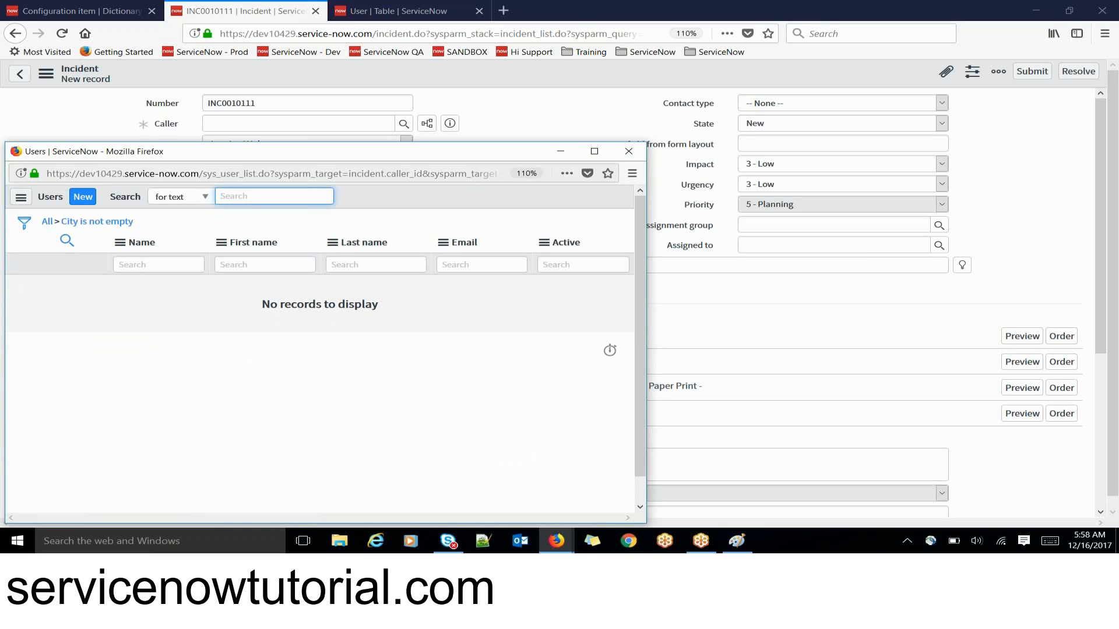
click(52, 223)
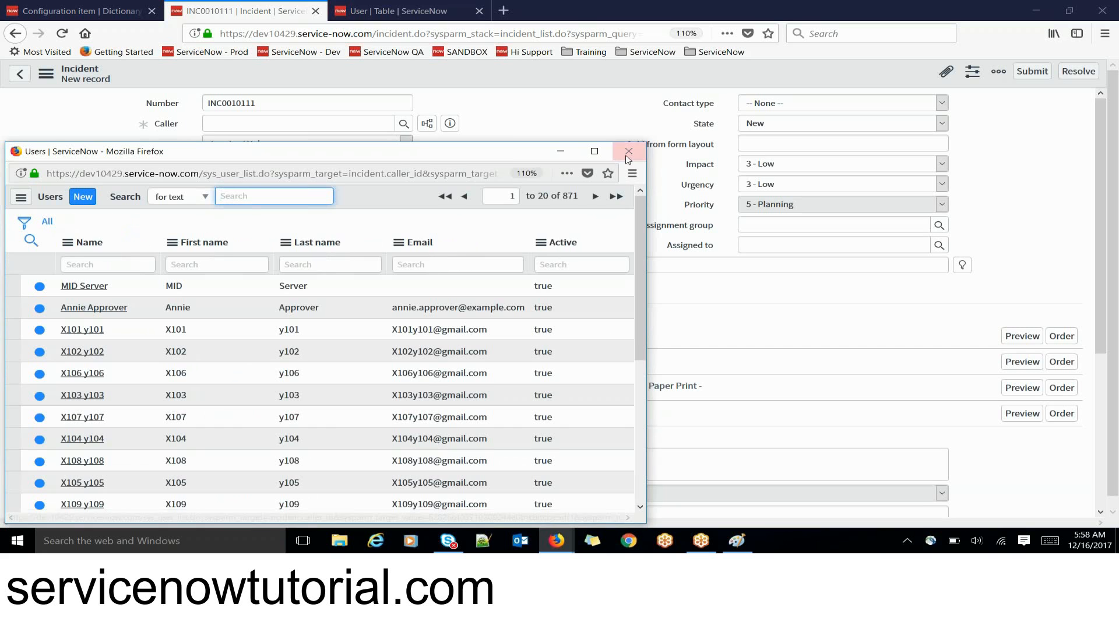
In the User table's columns, clear the "name" filter, set the Email column's Display to true, and save the table.
click(630, 154)
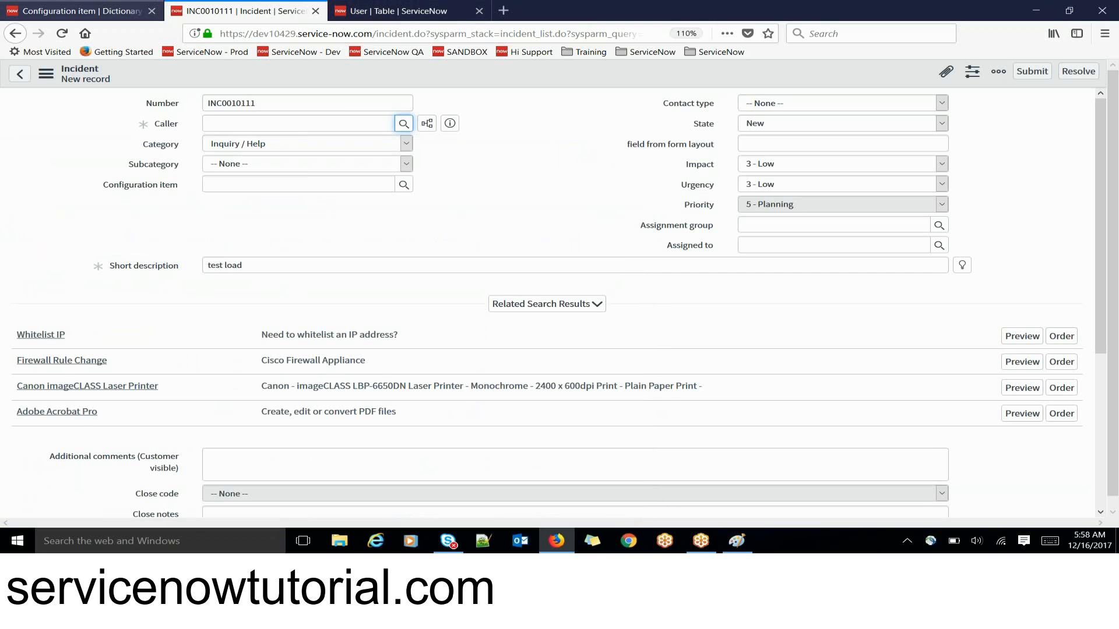
click(427, 12)
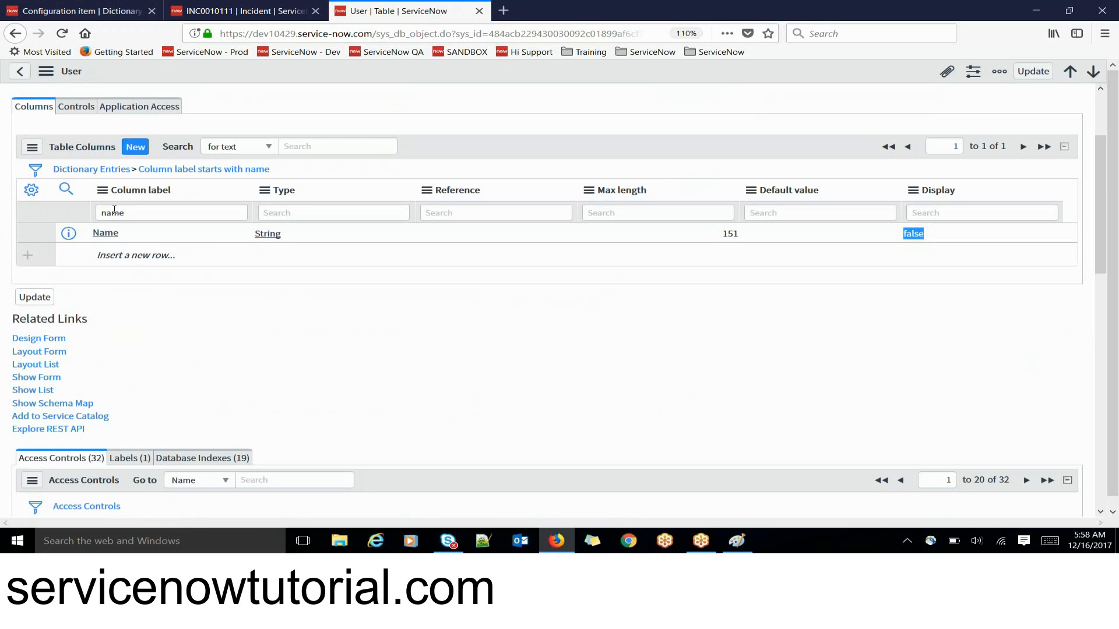
click(82, 171)
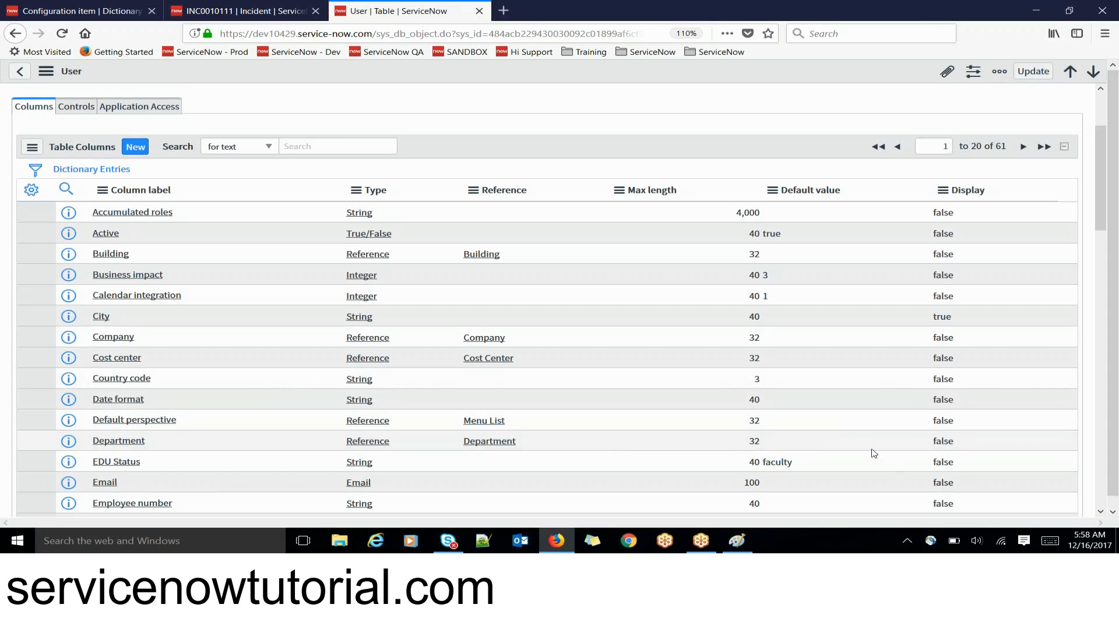
double_click(948, 485)
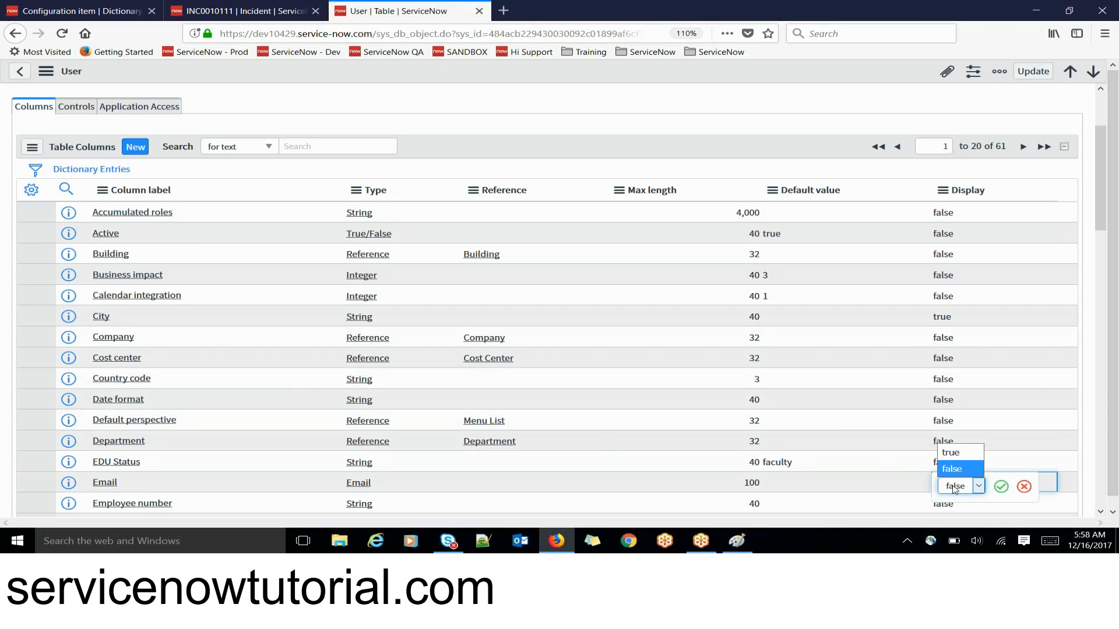
click(961, 457)
click(1001, 487)
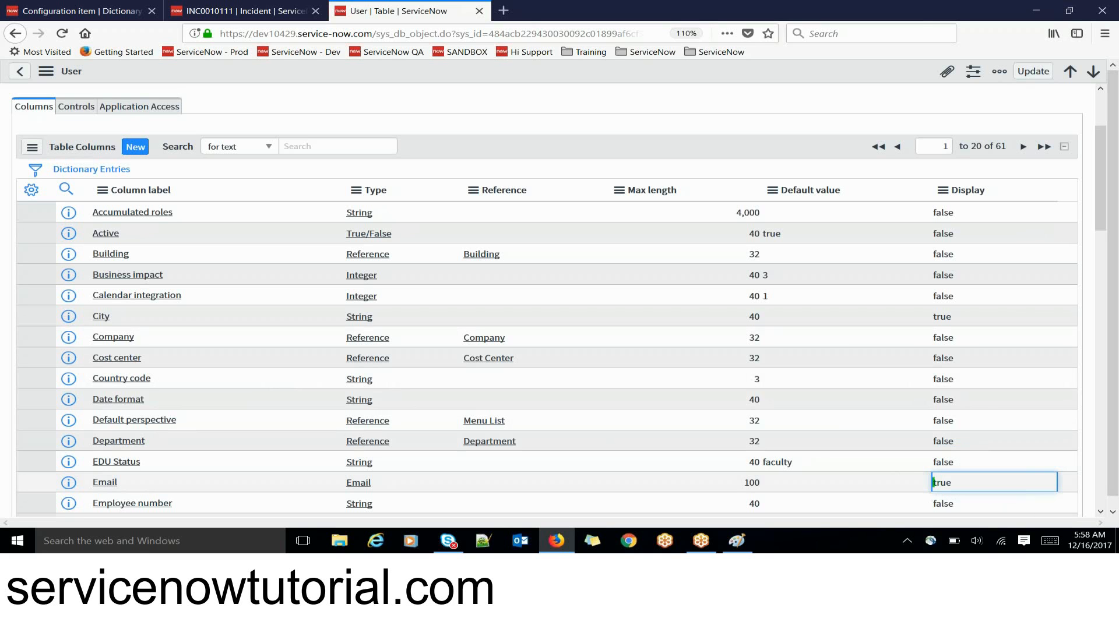
right_click(822, 70)
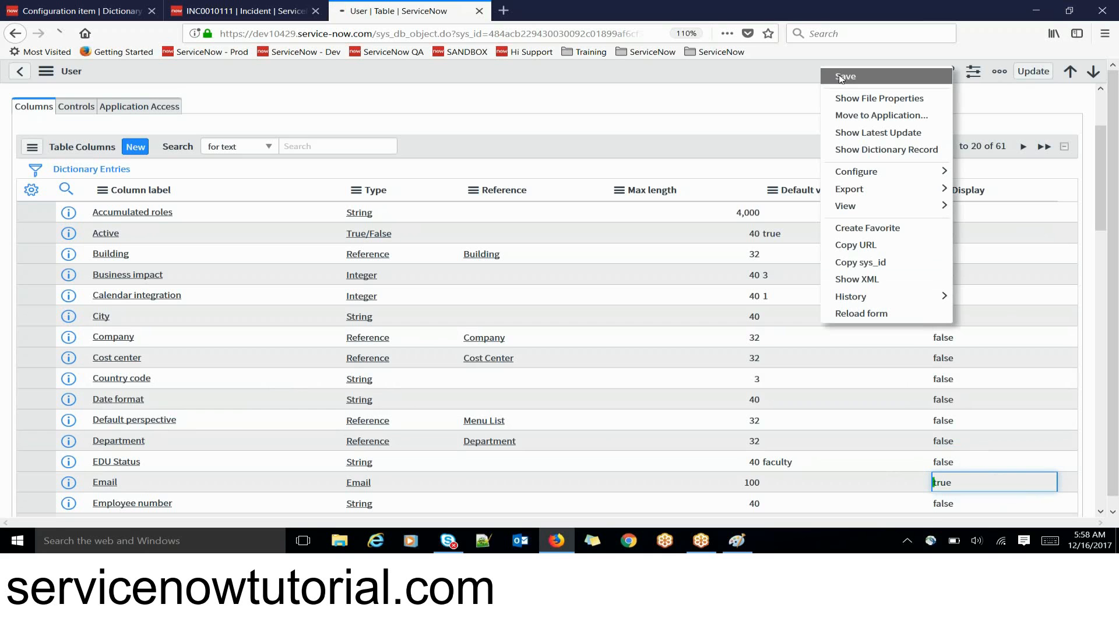
click(840, 77)
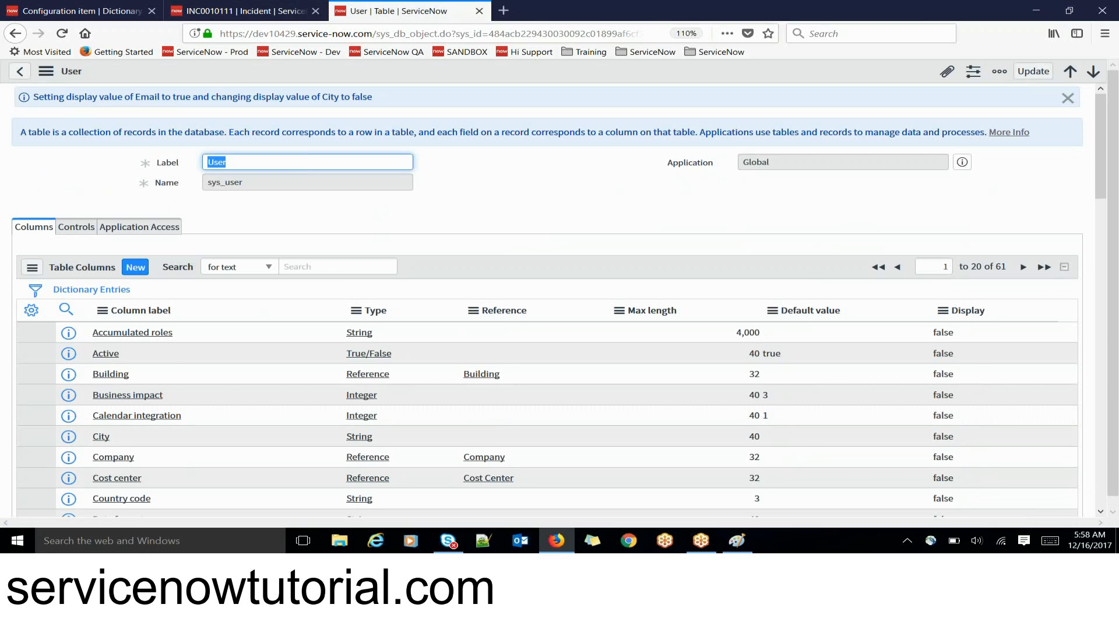
On the incident form, select a listed user with an email address as Caller and check the value displayed in the field.
click(204, 9)
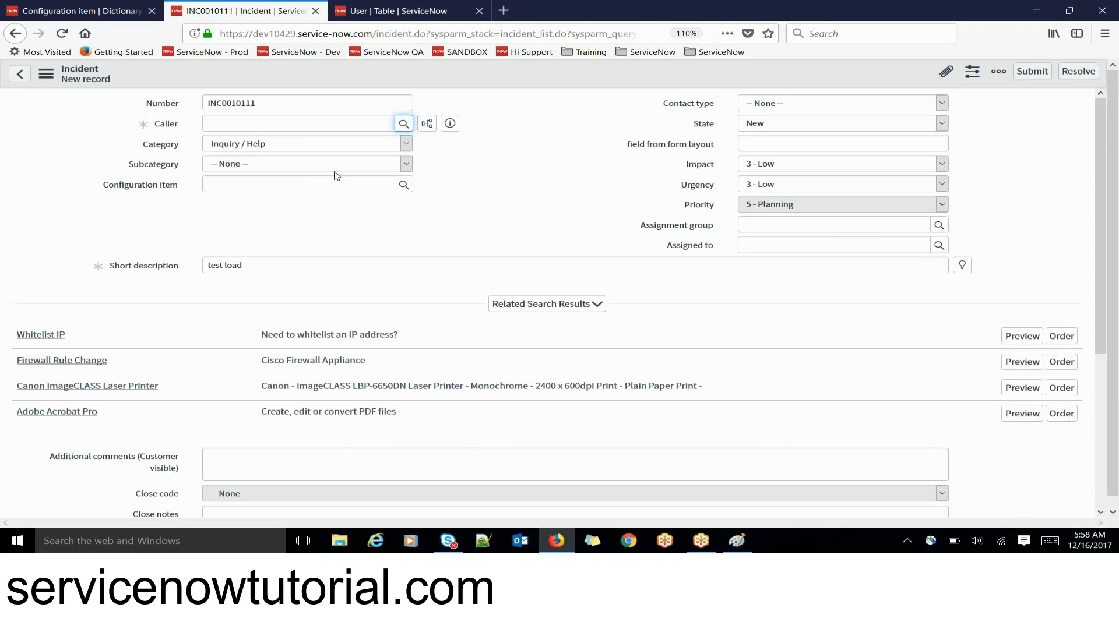
click(404, 125)
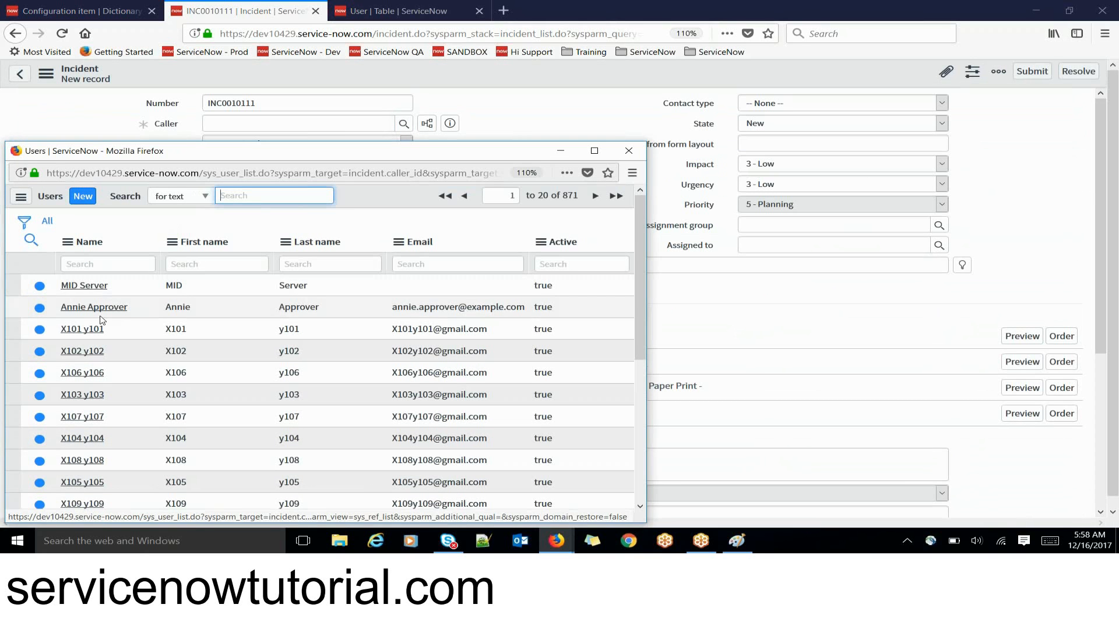
click(94, 307)
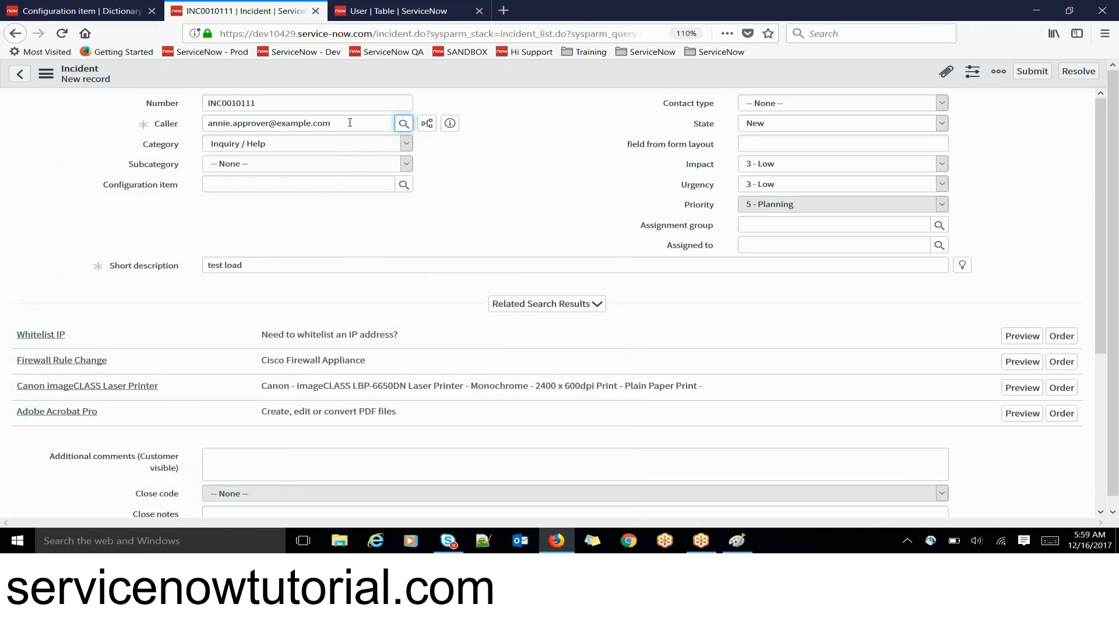
click(349, 123)
double_click(349, 123)
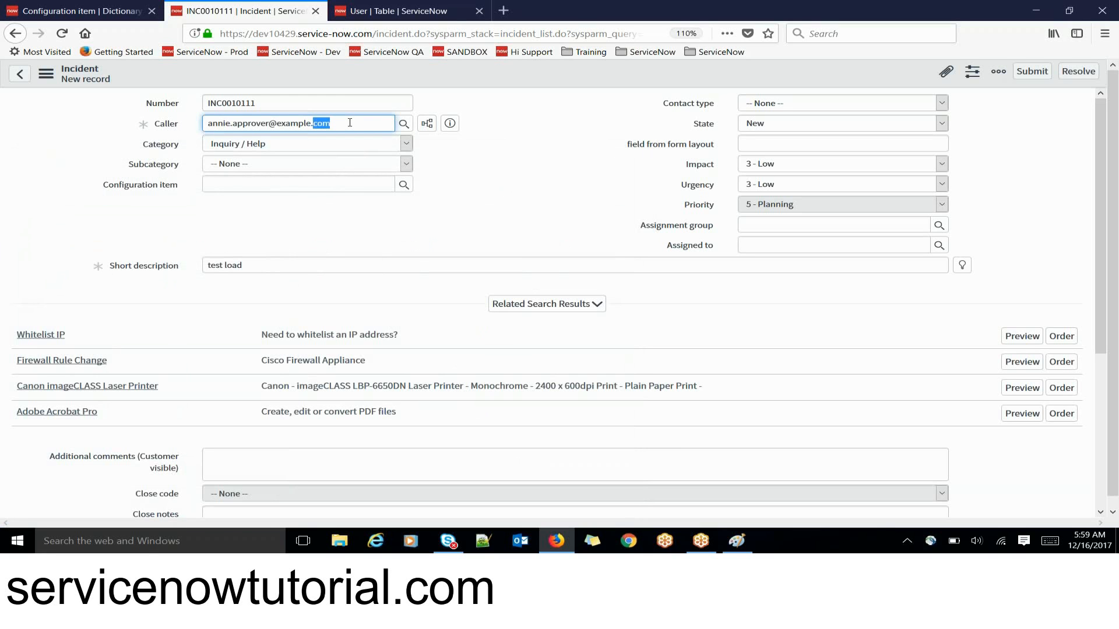
triple_click(347, 124)
triple_click(347, 124)
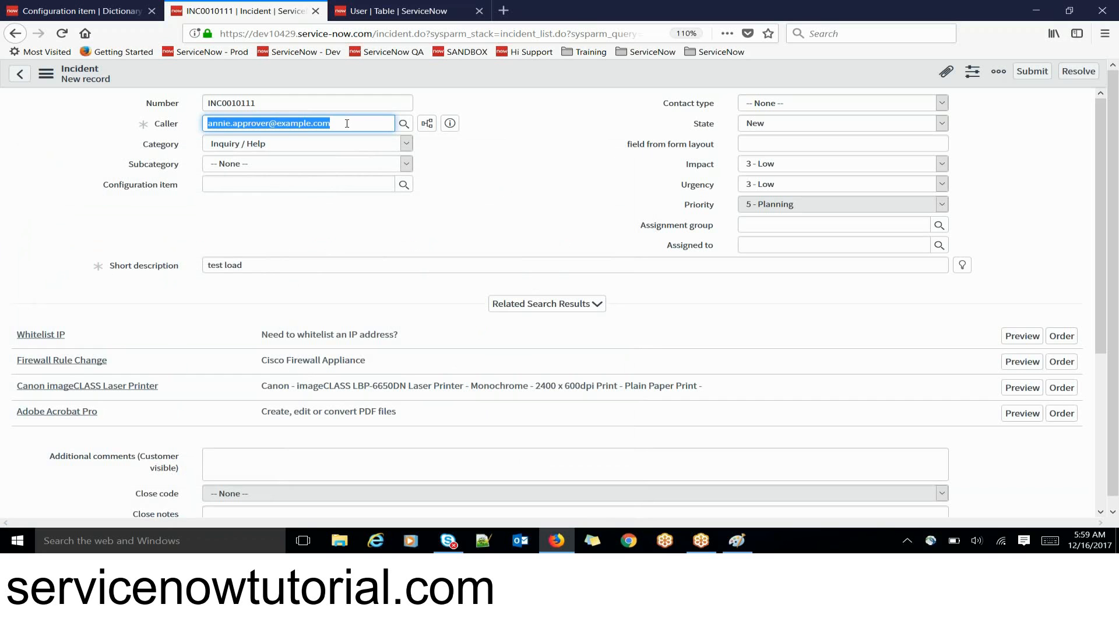
double_click(346, 123)
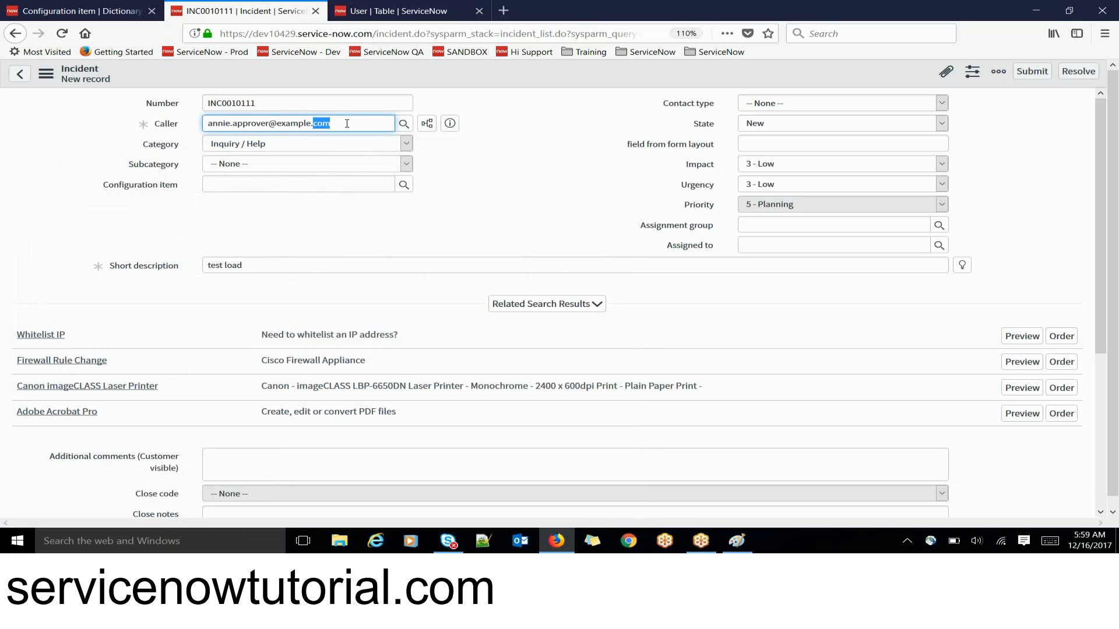
triple_click(346, 124)
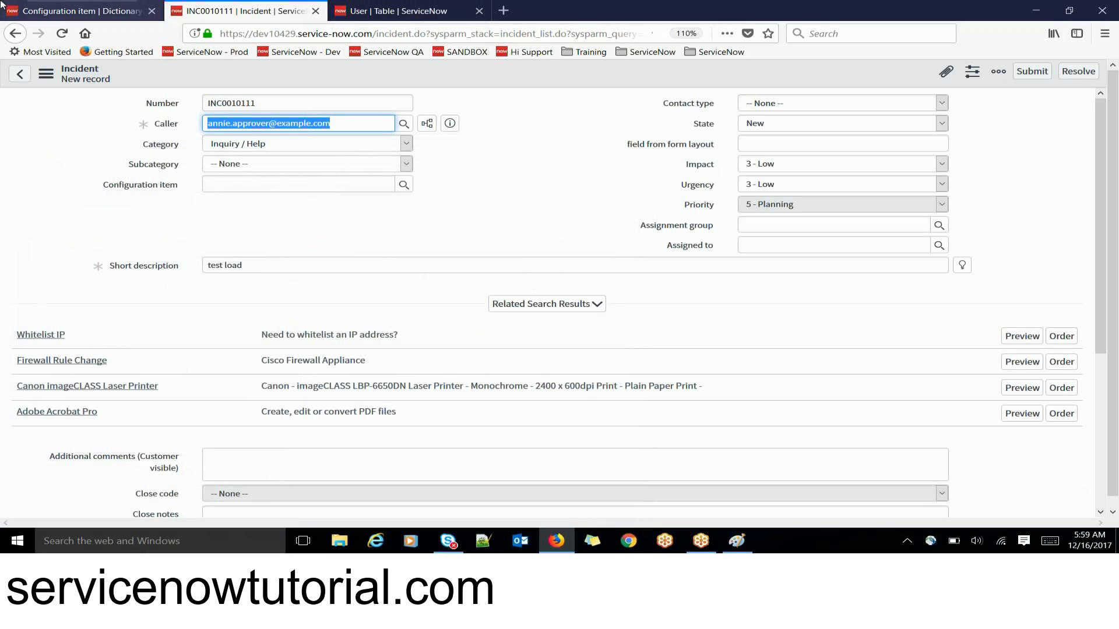
Return to the Configuration item dictionary entry and view the reference qualifier setting in its Reference Specification.
click(103, 12)
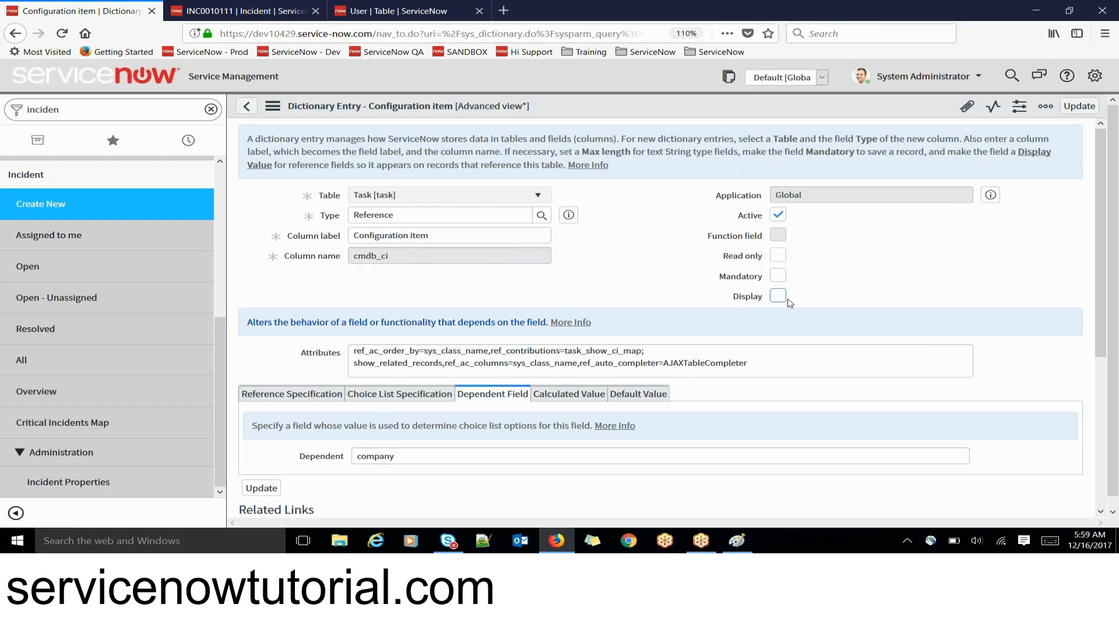
click(772, 10)
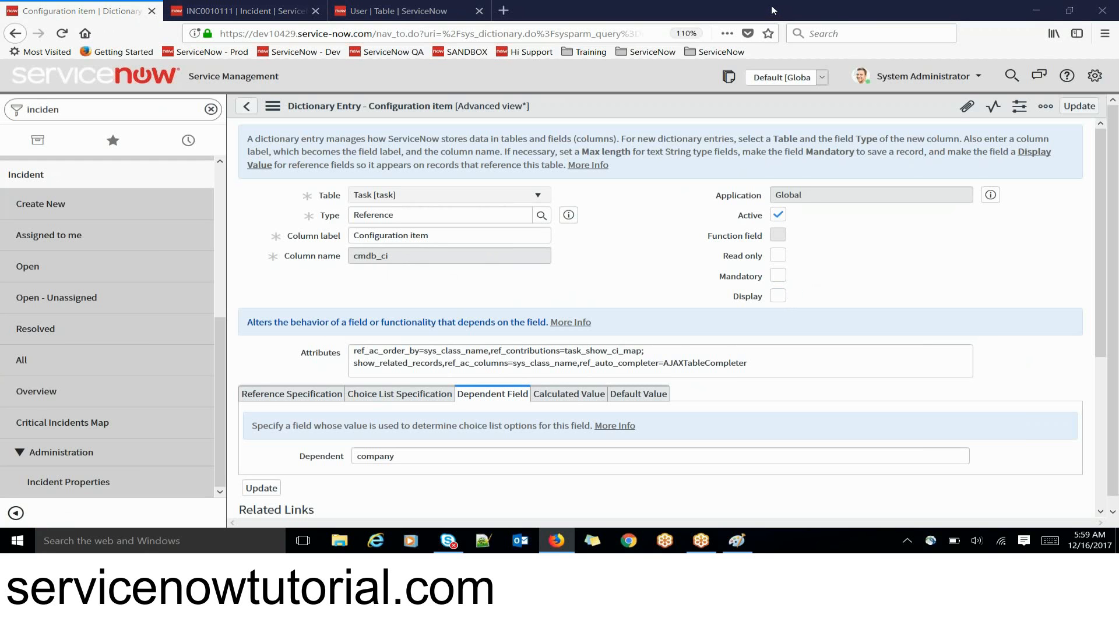
click(1107, 262)
scroll(1107, 262, down, 3)
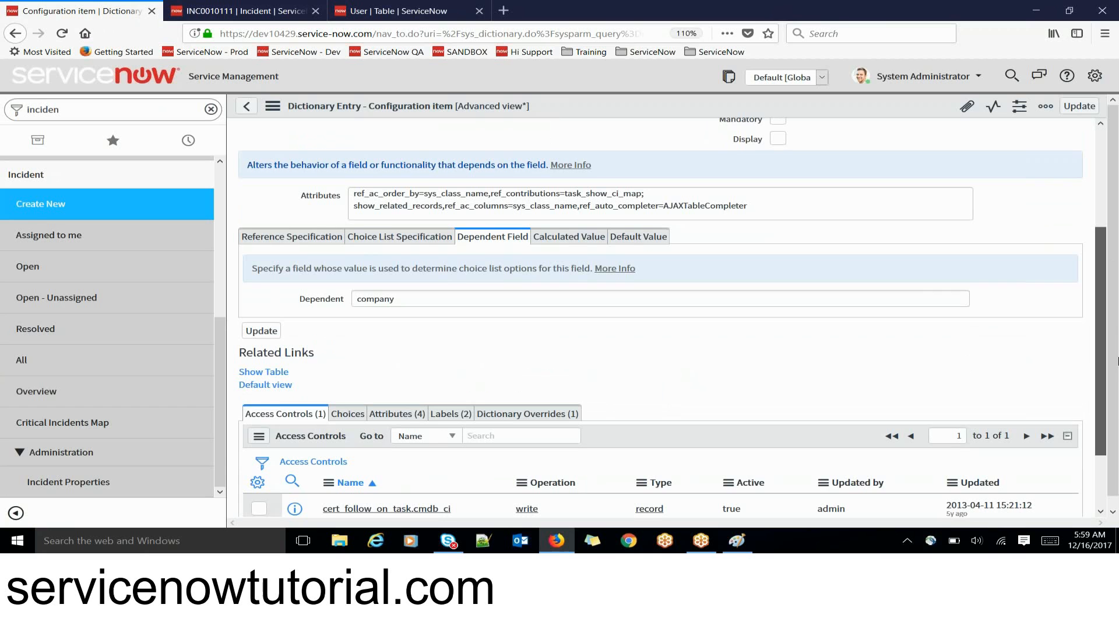
click(300, 240)
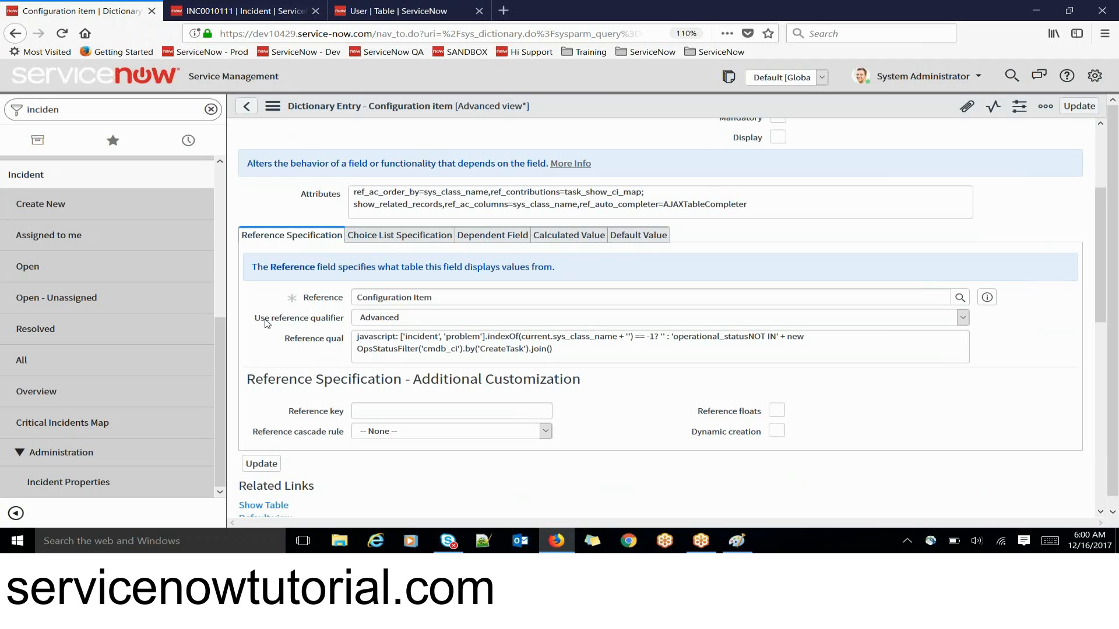
drag(267, 323, 347, 322)
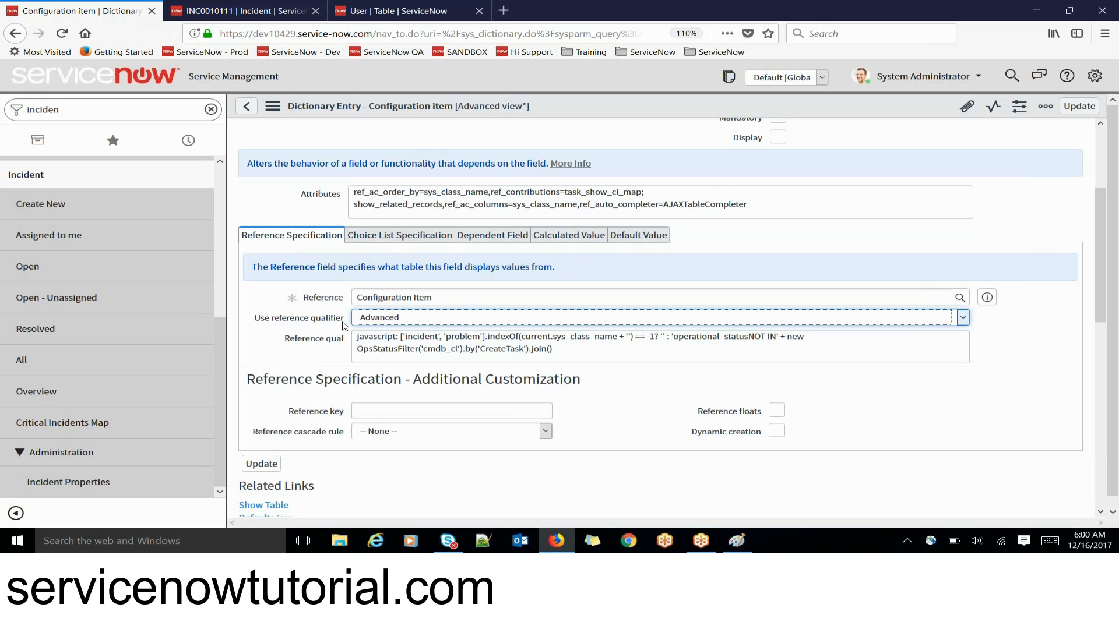
Switch to Paint and start a blank drawing, discarding the existing diagram.
click(736, 541)
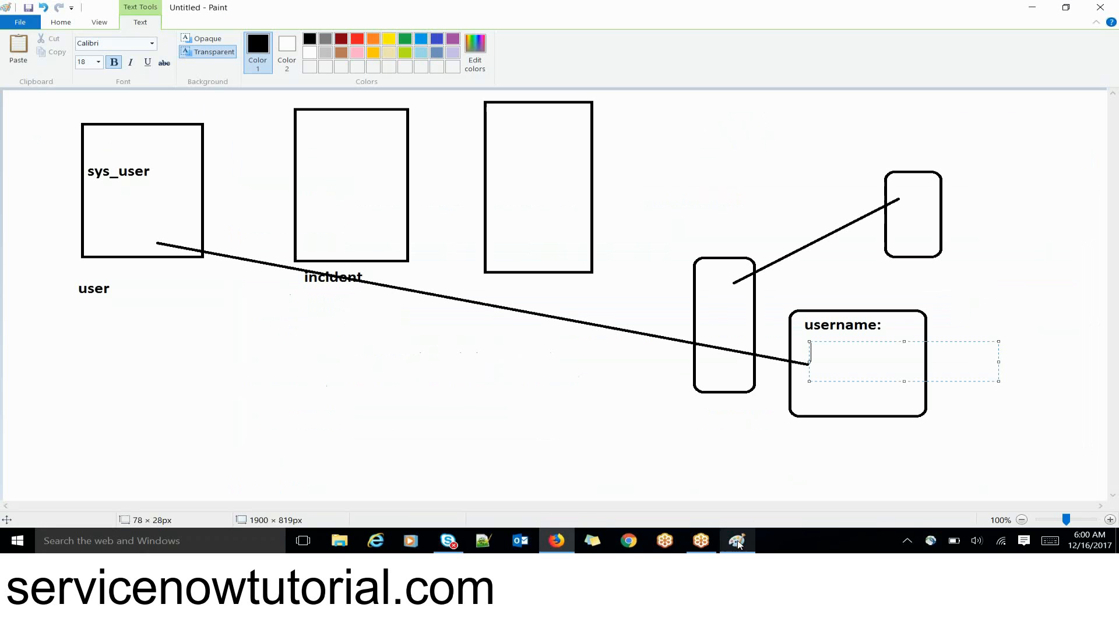
key(ctrl+n)
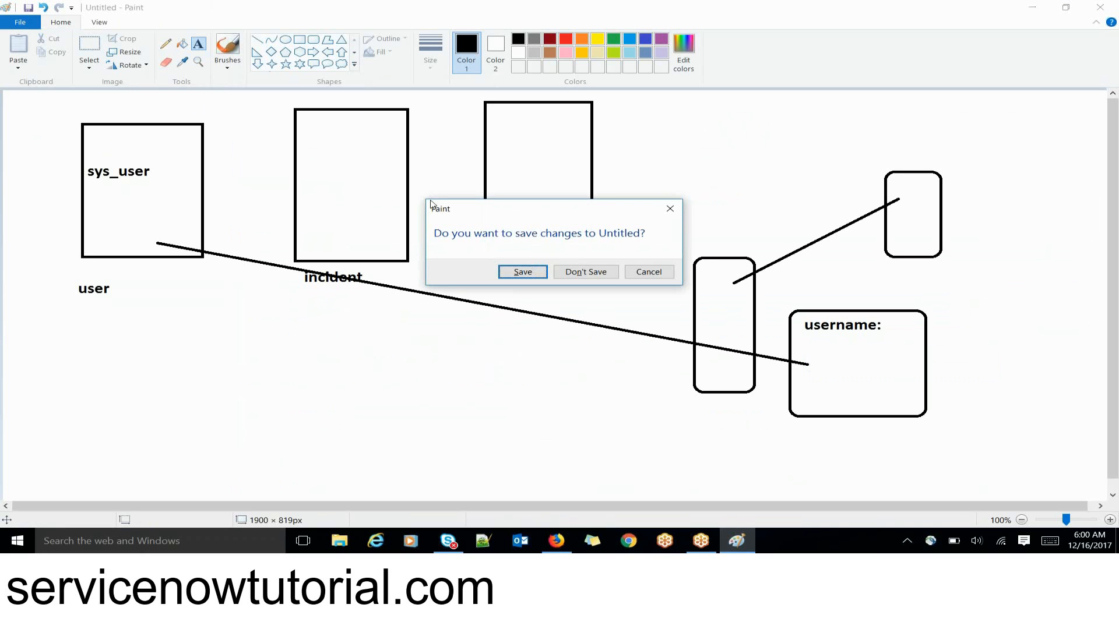
click(588, 270)
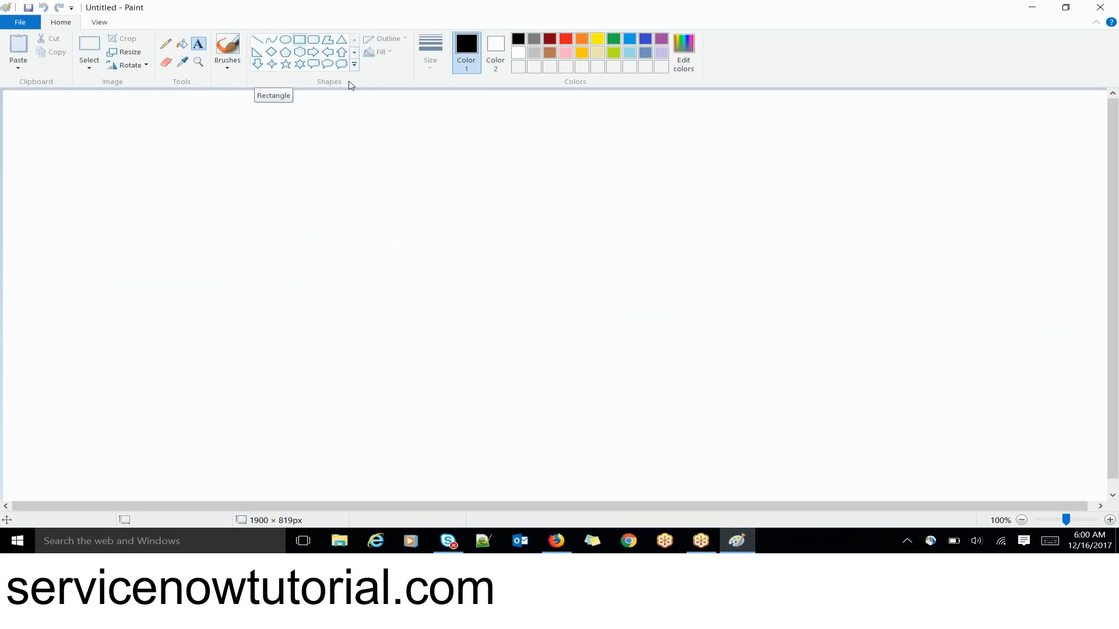
Return to the incident in Firefox, open the Caller lookup, highlight sys_user in its URL to check the referenced table, and close the lookup.
mouse_move(556, 541)
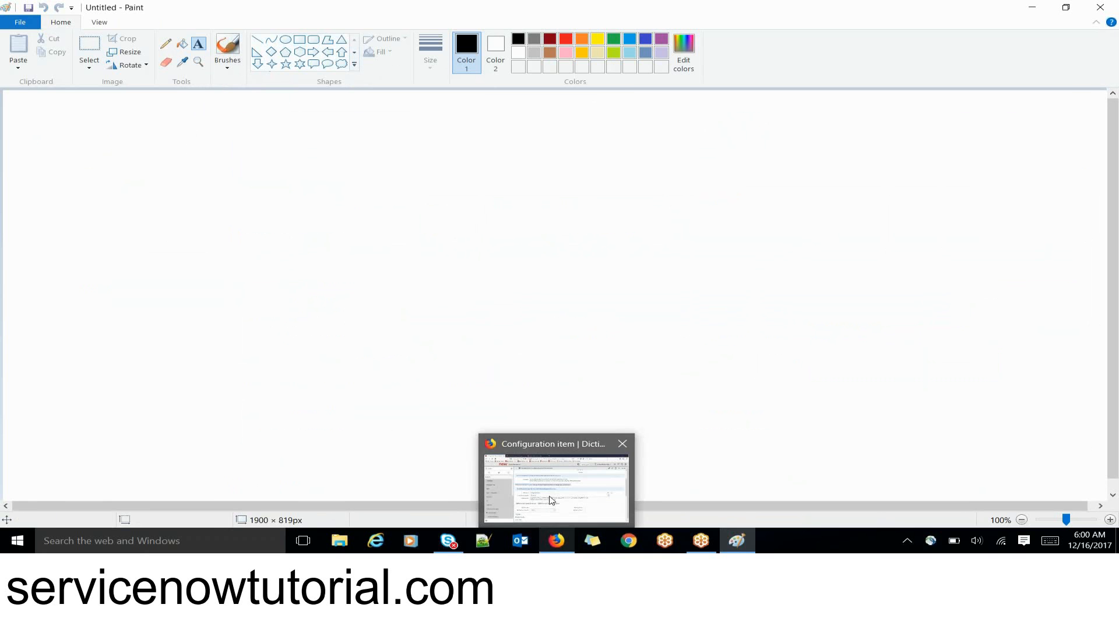
click(552, 509)
click(263, 8)
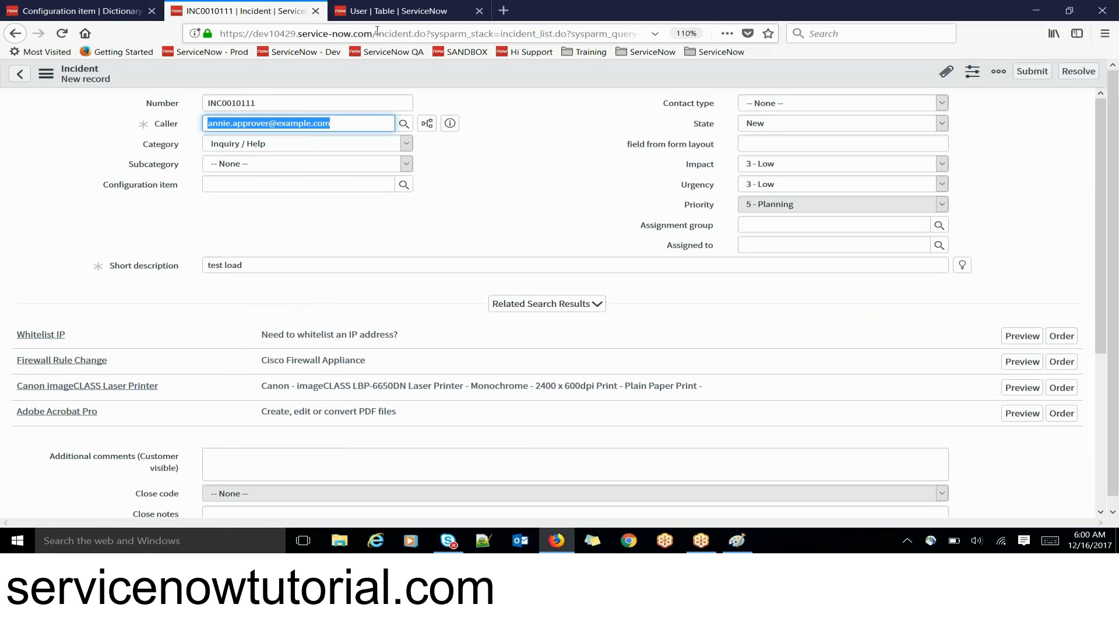
click(387, 16)
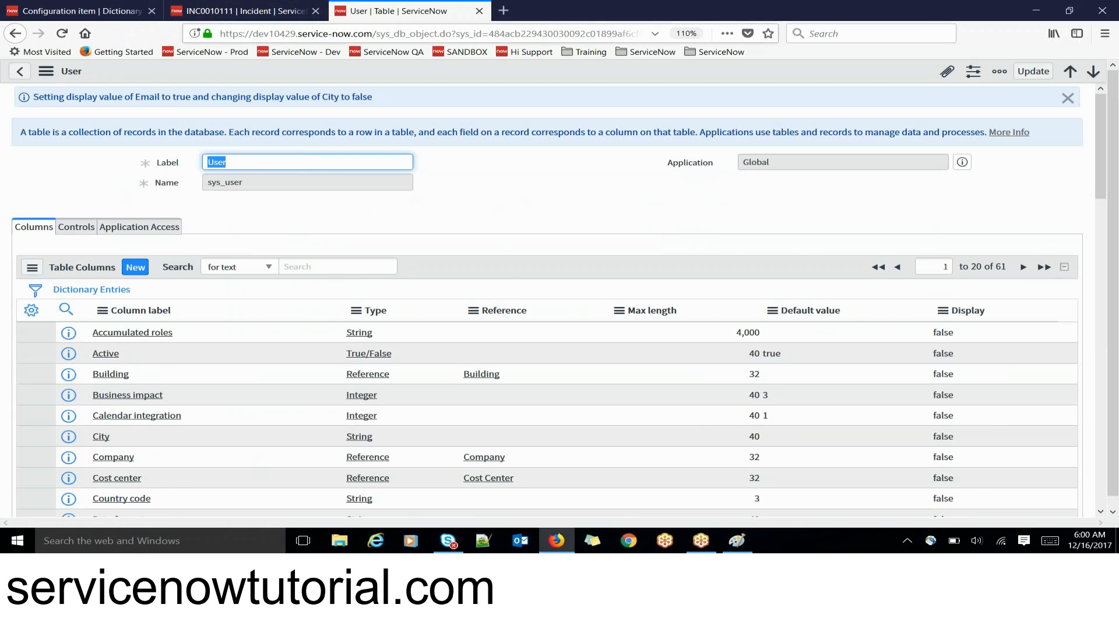
click(245, 10)
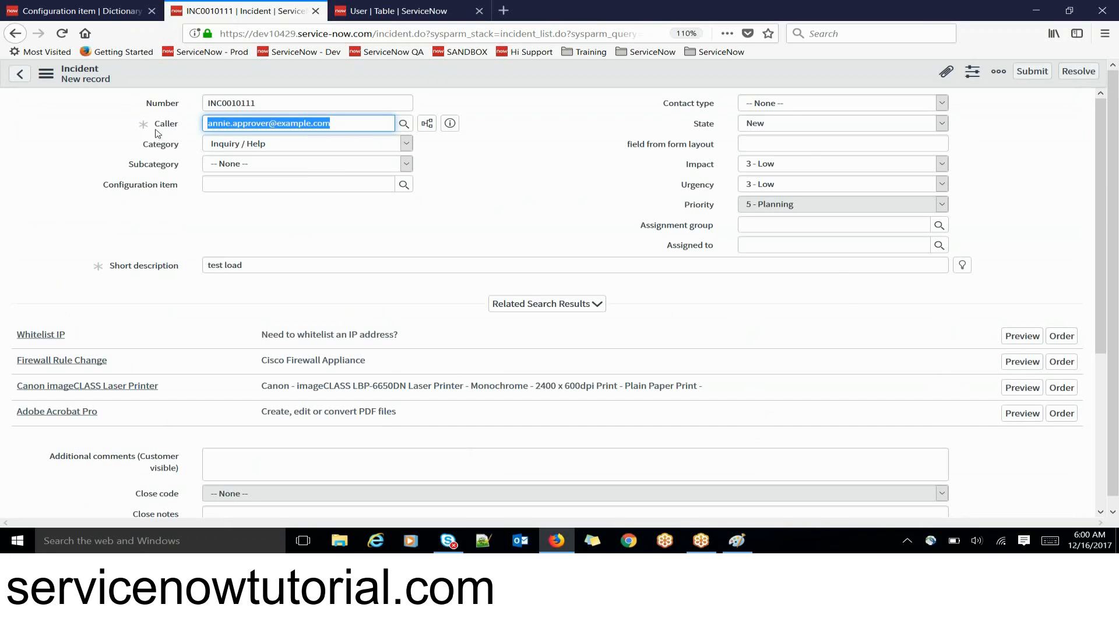
click(403, 125)
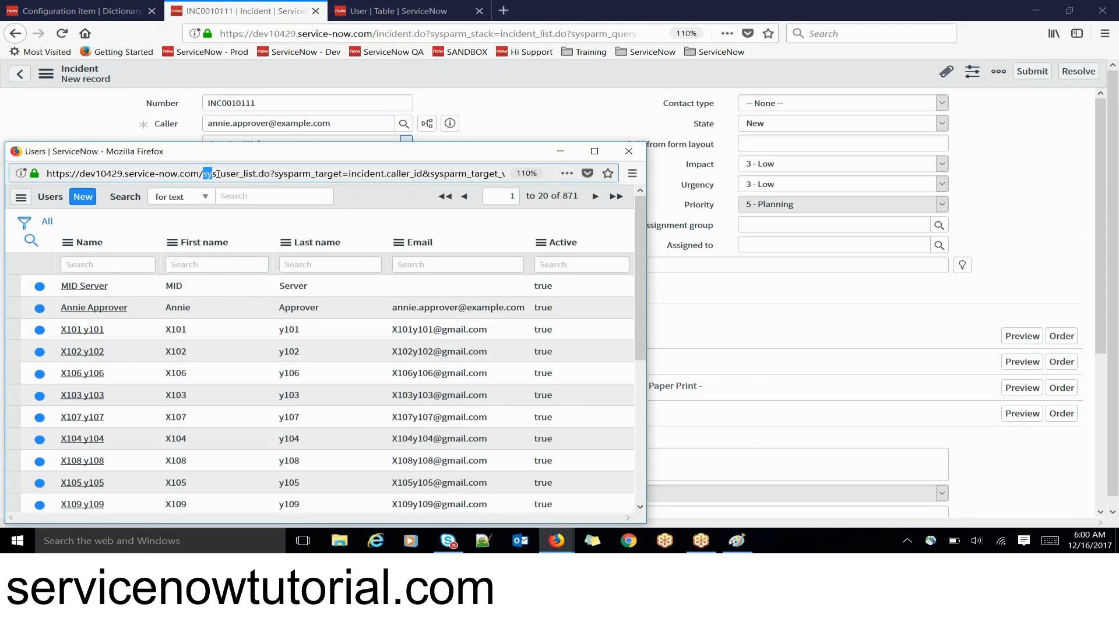
drag(202, 173, 240, 176)
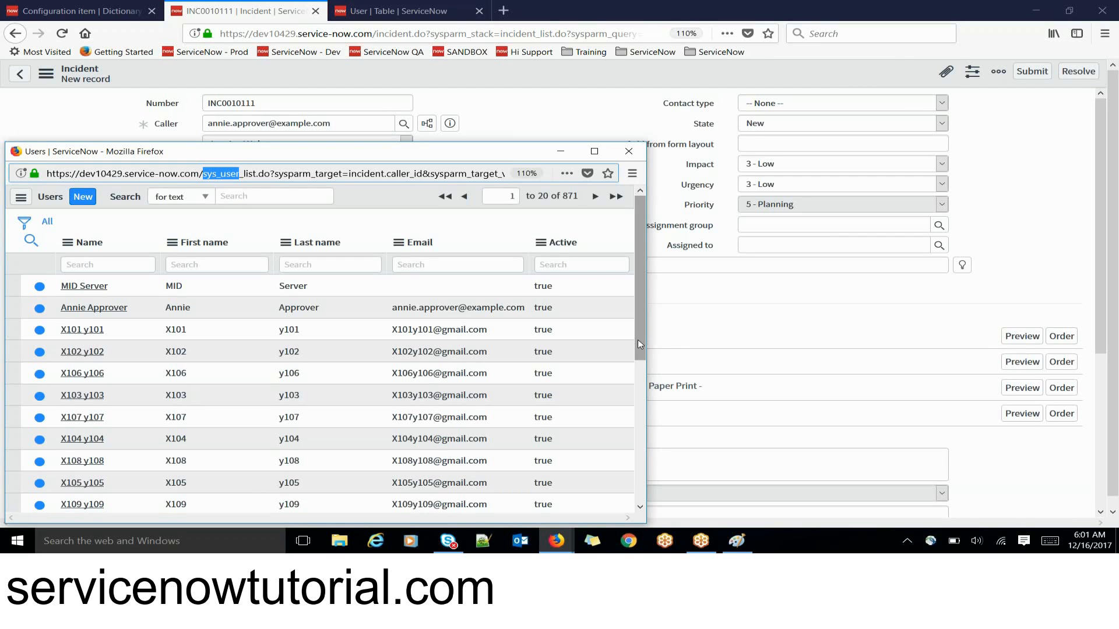
click(634, 159)
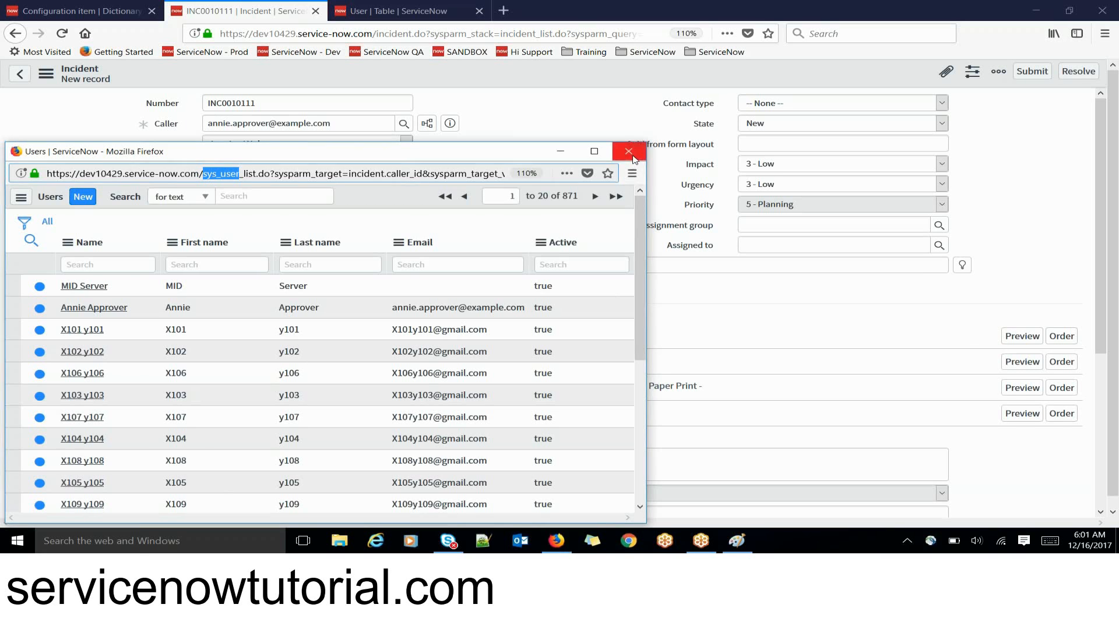
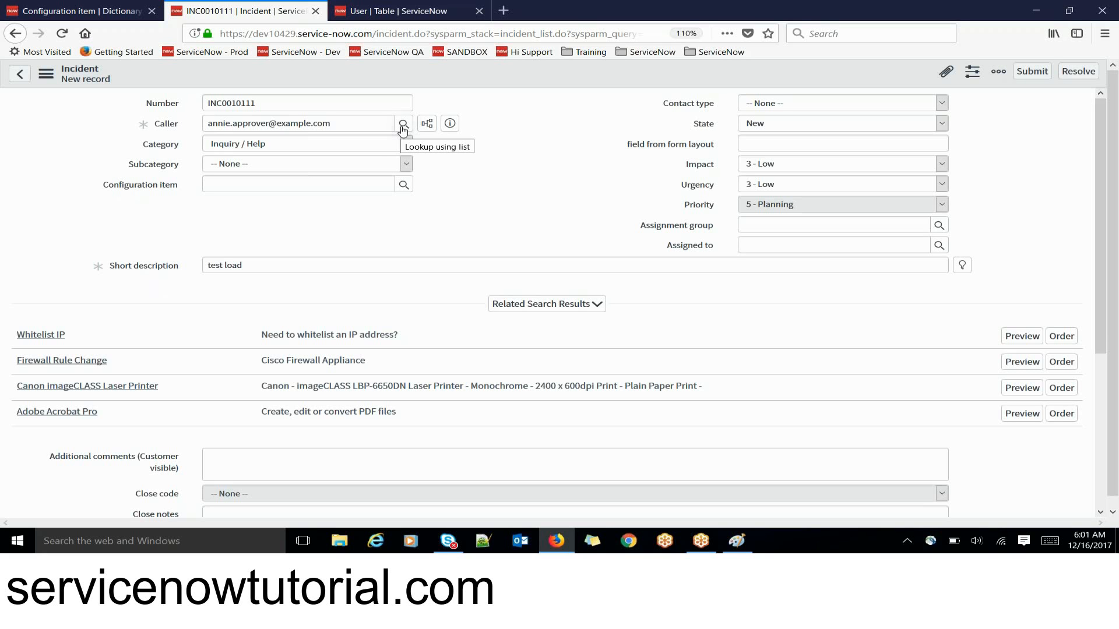
Reopen the incident's Caller lookup, look through the listed users, and close it without choosing one.
click(403, 125)
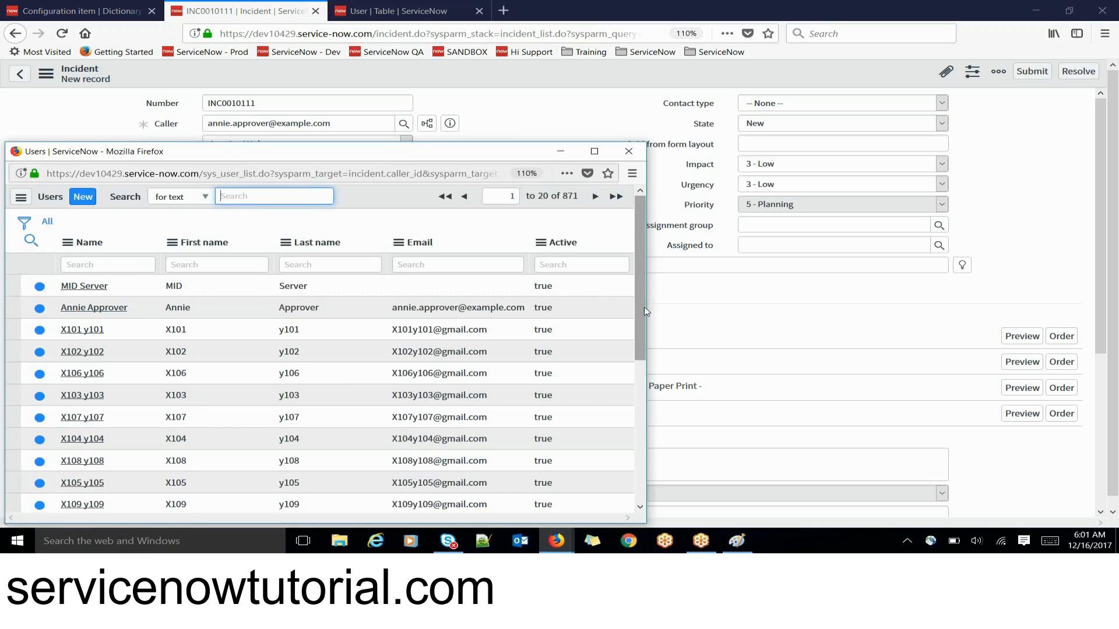
scroll(642, 341, down, 2)
scroll(642, 341, up, 2)
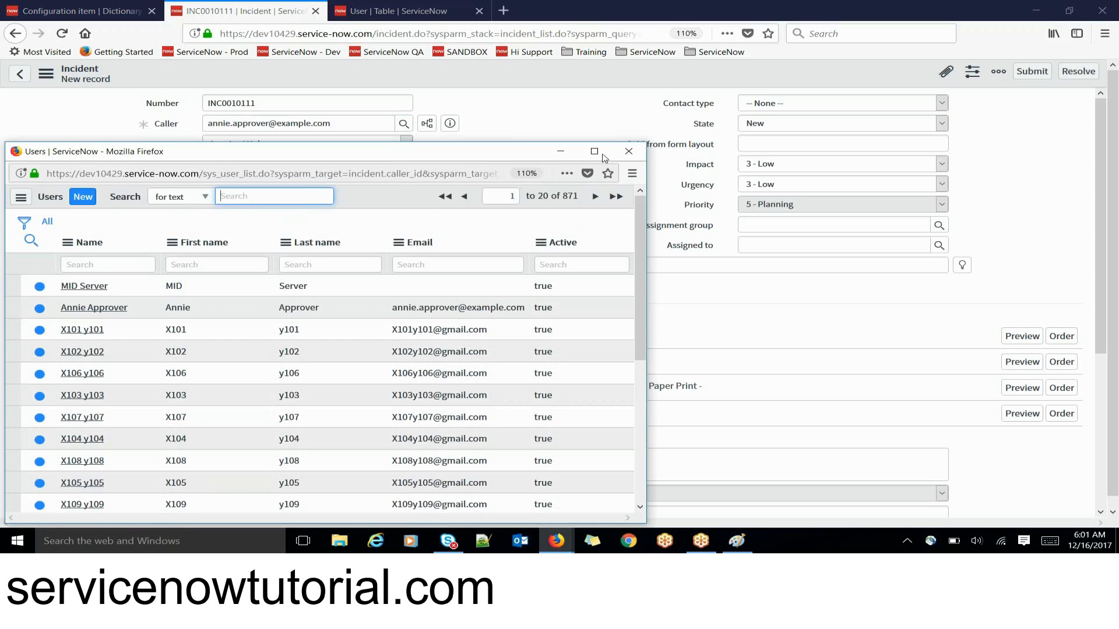
click(630, 154)
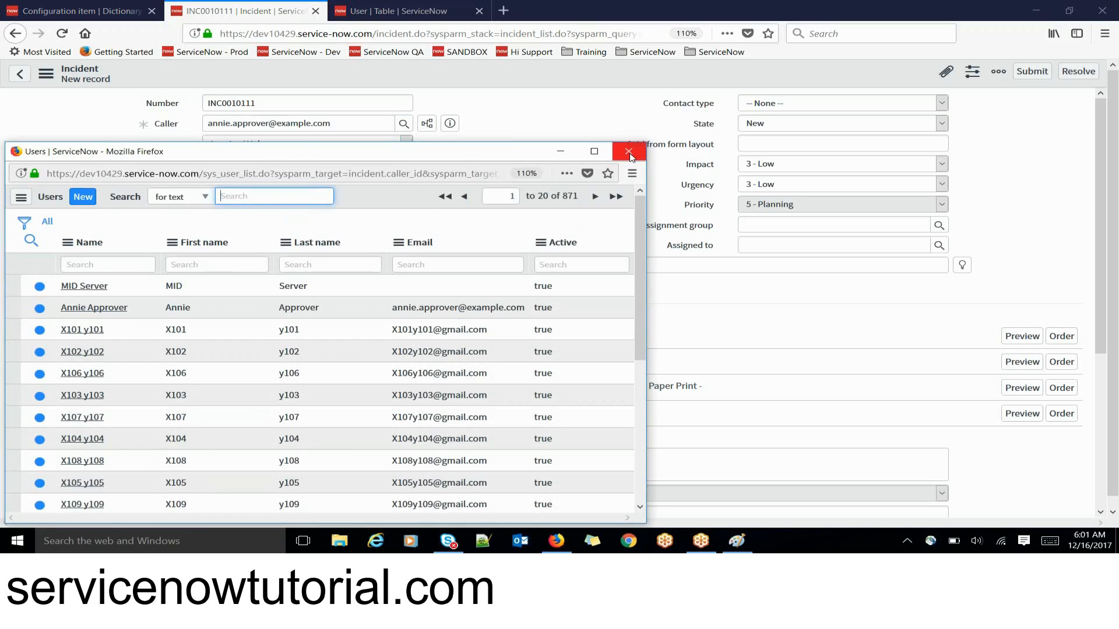
Return to the Configuration item dictionary entry and examine the Advanced reference qualifier script in its Reference qual field.
click(111, 13)
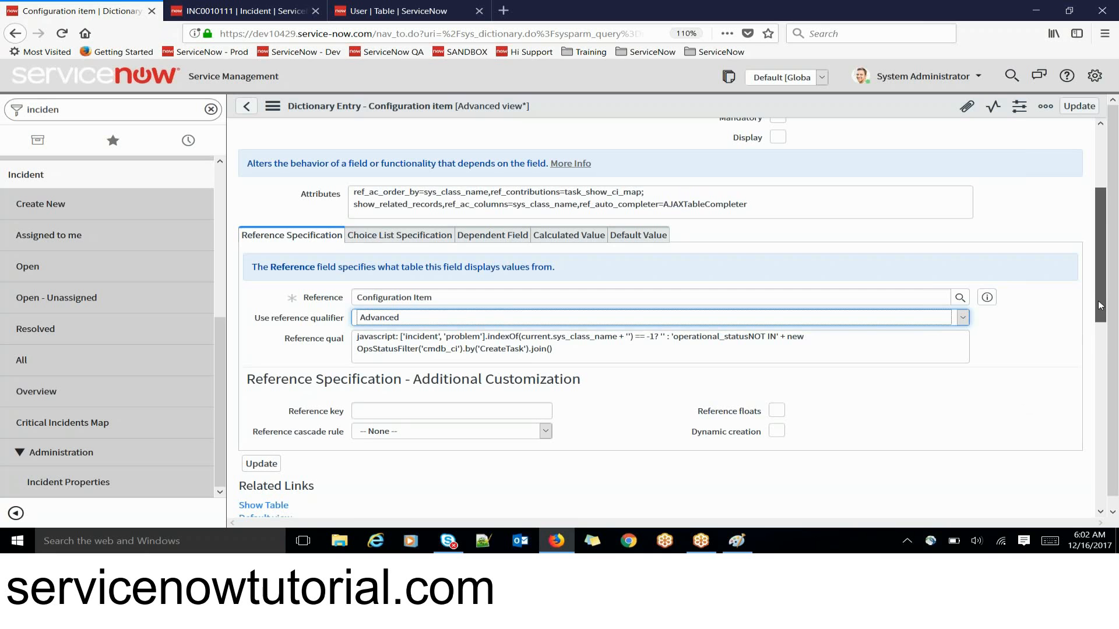
drag(1100, 305, 1109, 338)
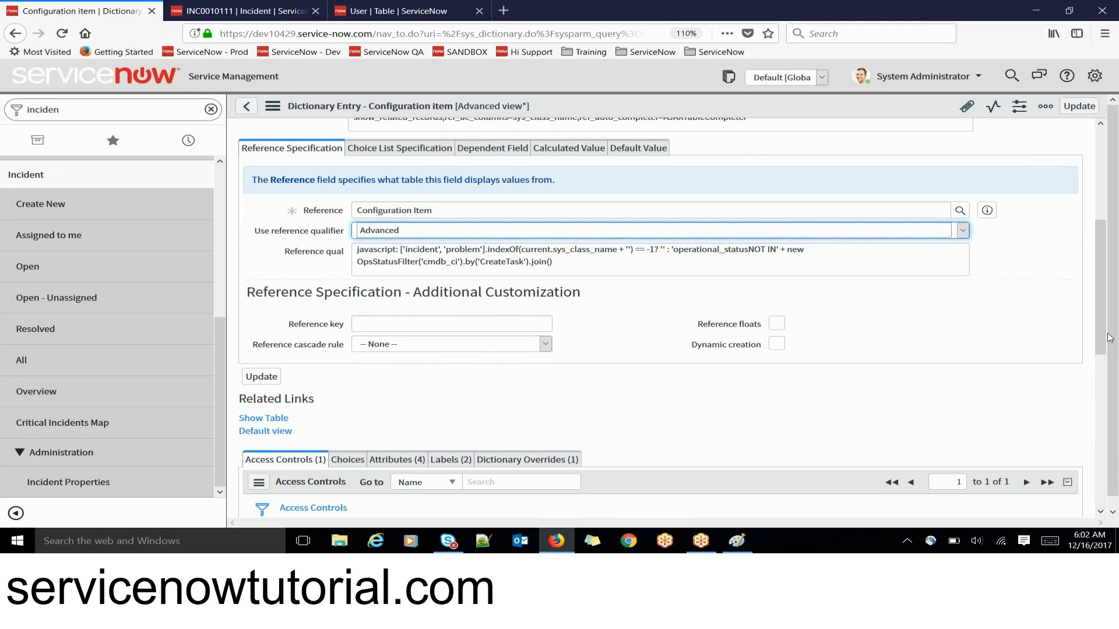
click(346, 252)
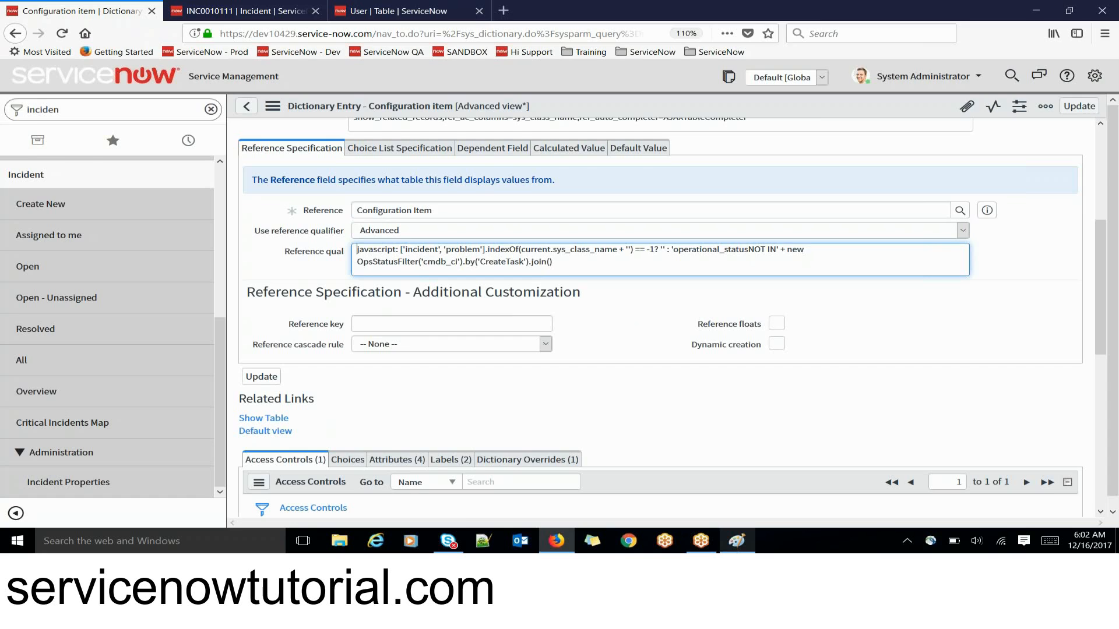
Switch to Paint and write a bold text list reading simple, dynamic and advanced on separate lines, with a dash after simple.
click(737, 541)
click(57, 139)
text(s)
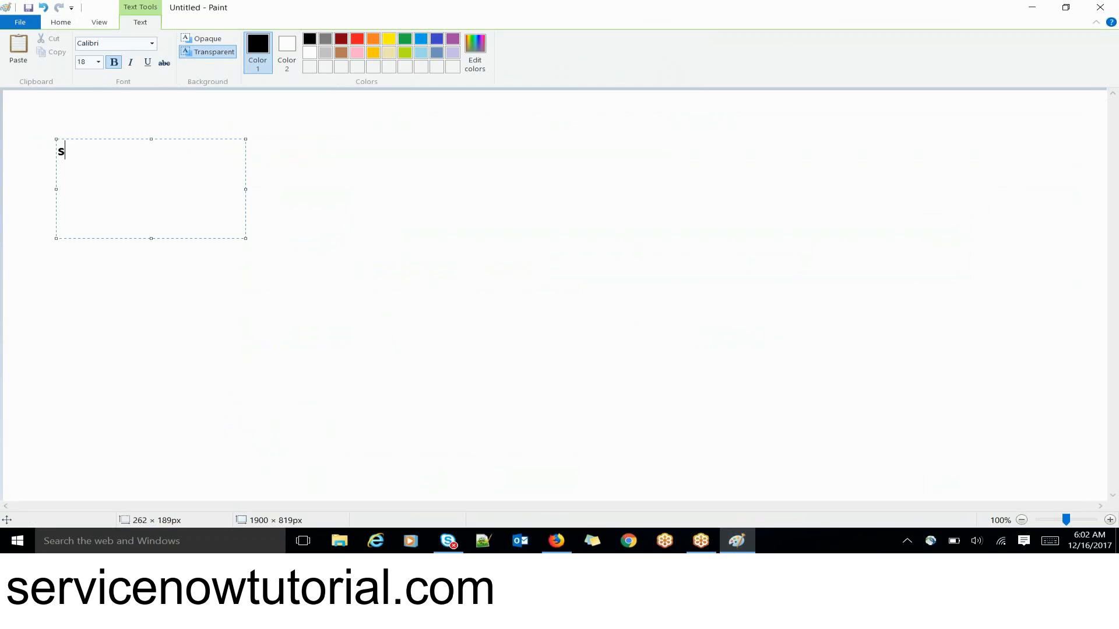
text(imple dyna)
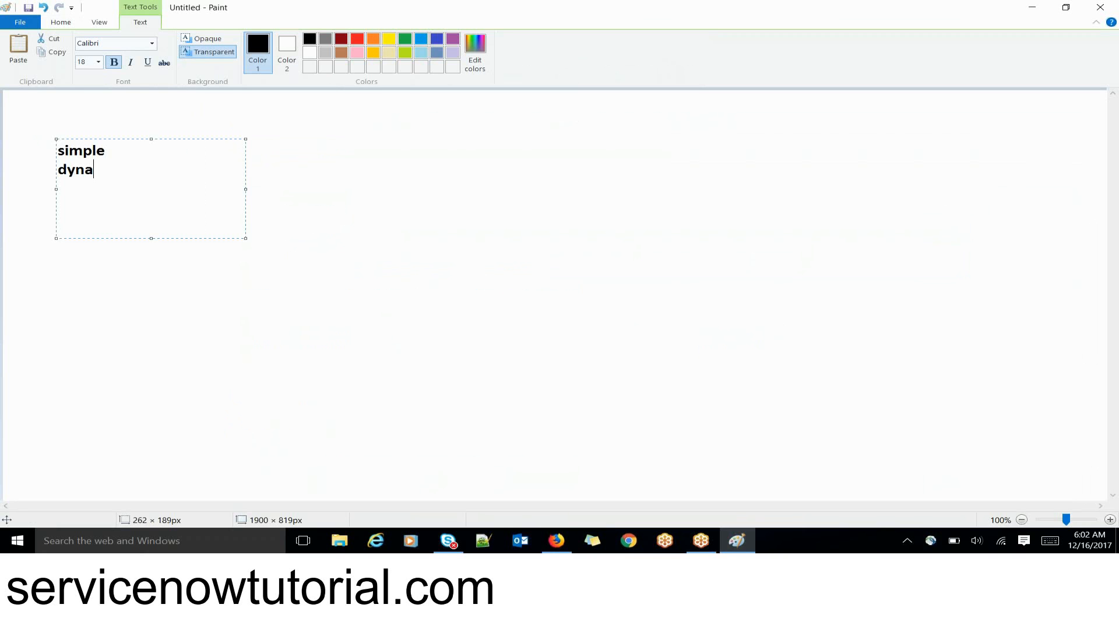
text(mic)
key(Return)
text(advanced)
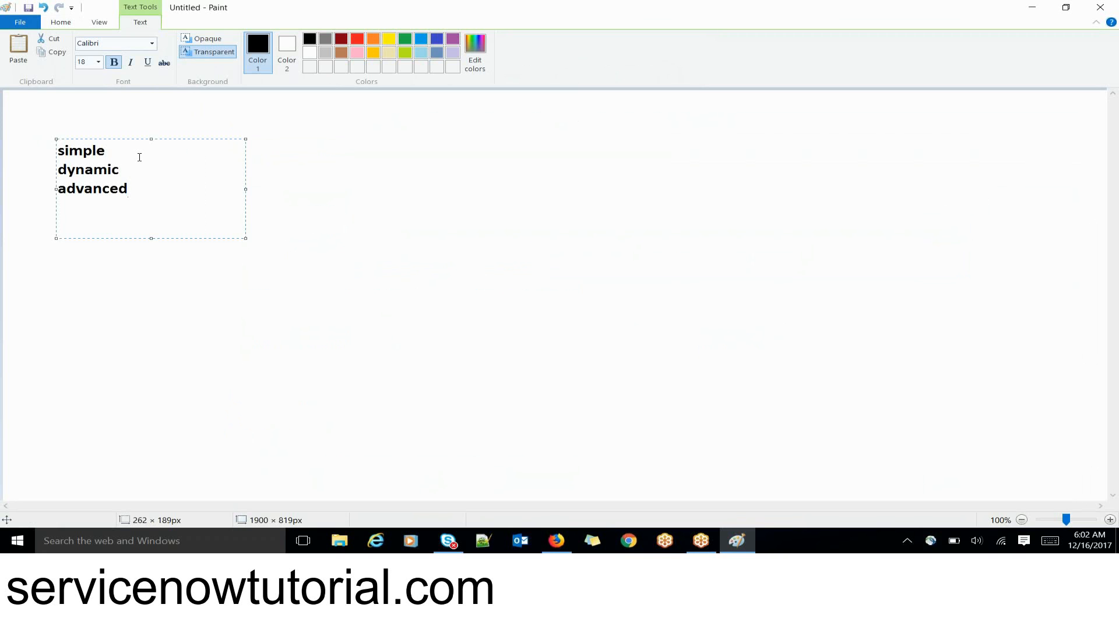
text( -)
Return to the dictionary entry in Firefox and set Use reference qualifier to Simple.
key(alt+Tab)
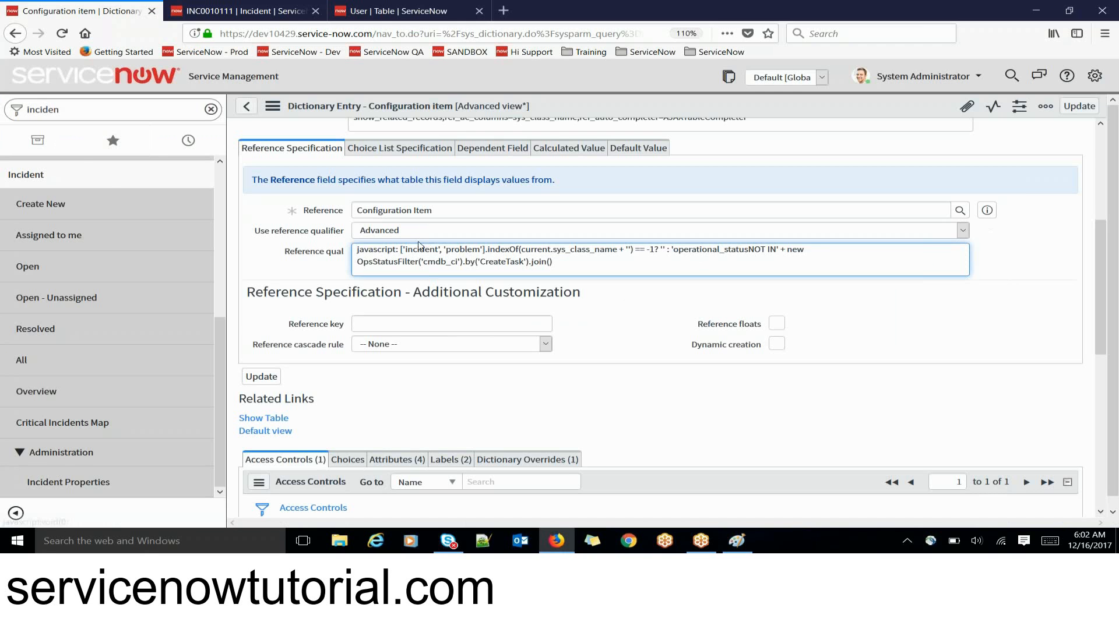
click(426, 236)
click(402, 244)
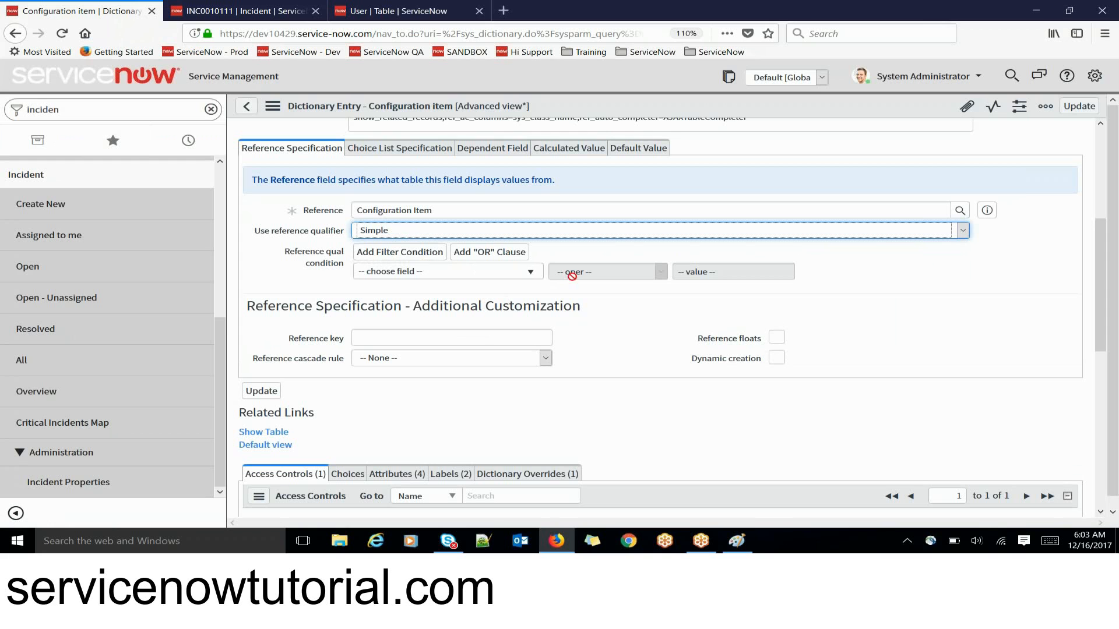
click(455, 275)
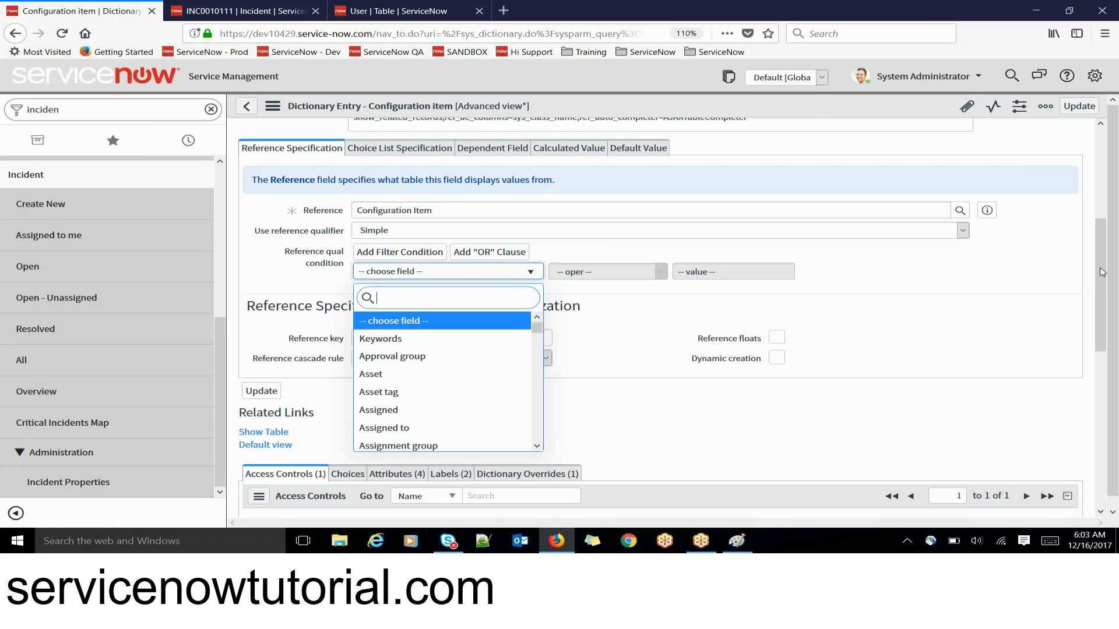
text(act)
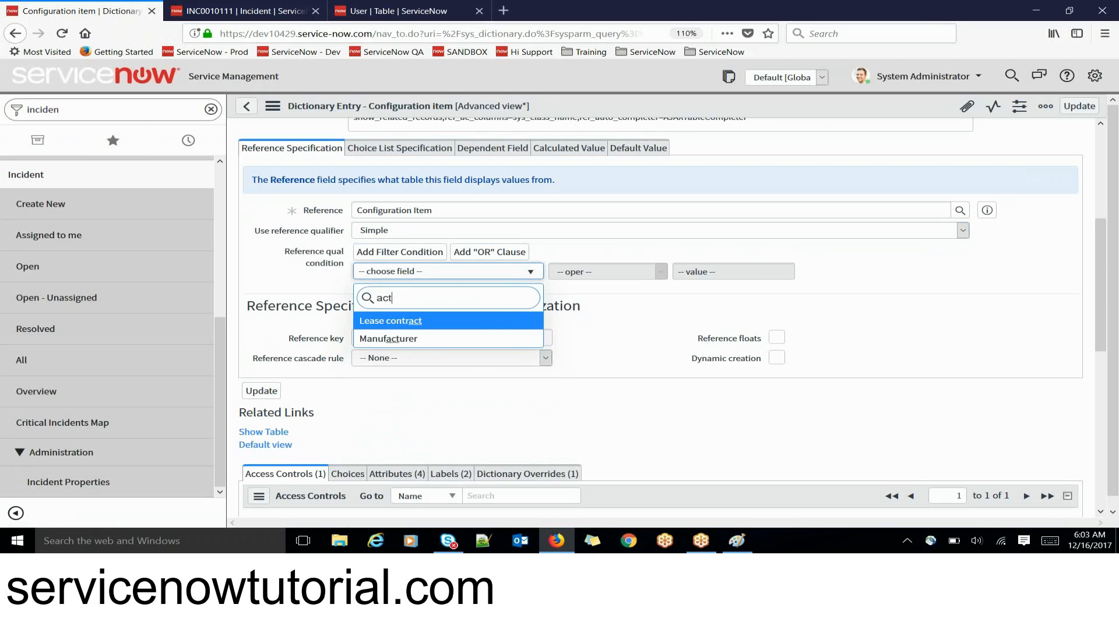
key(BackSpace)
key(BackSpace)
key(BackSpace)
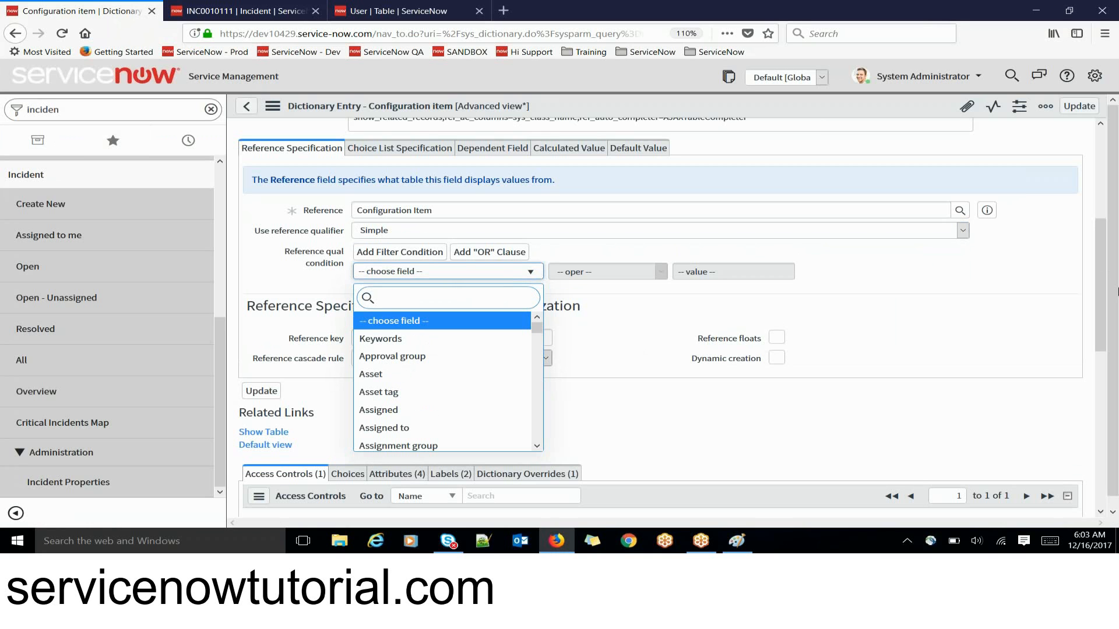
click(1108, 293)
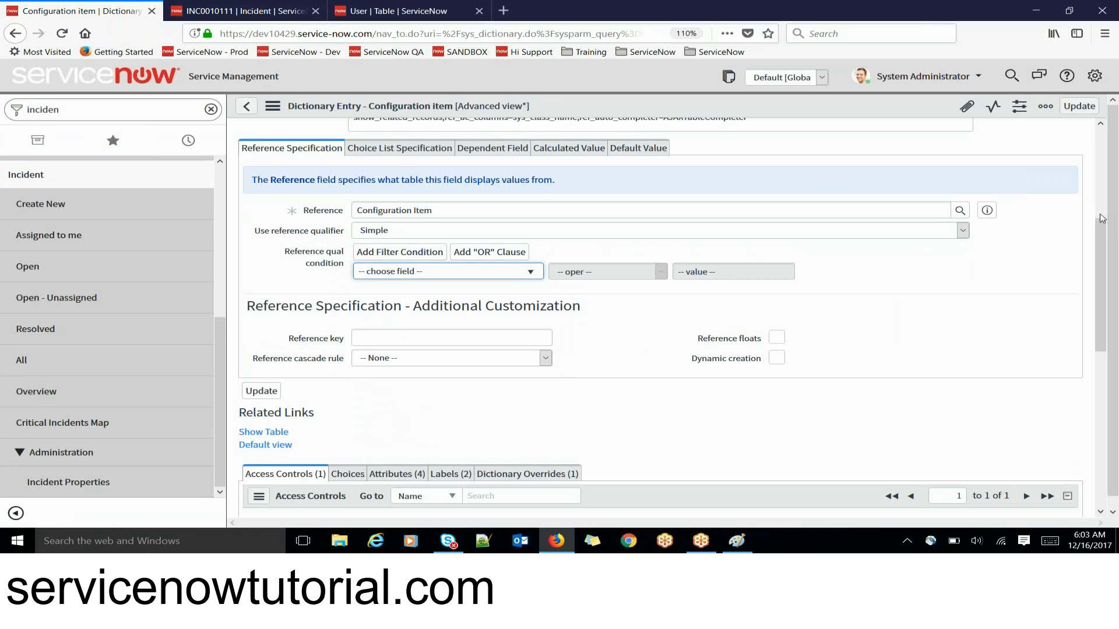
Set the reference qualifier condition to Class is Application Server and review the dictionary entry.
click(420, 272)
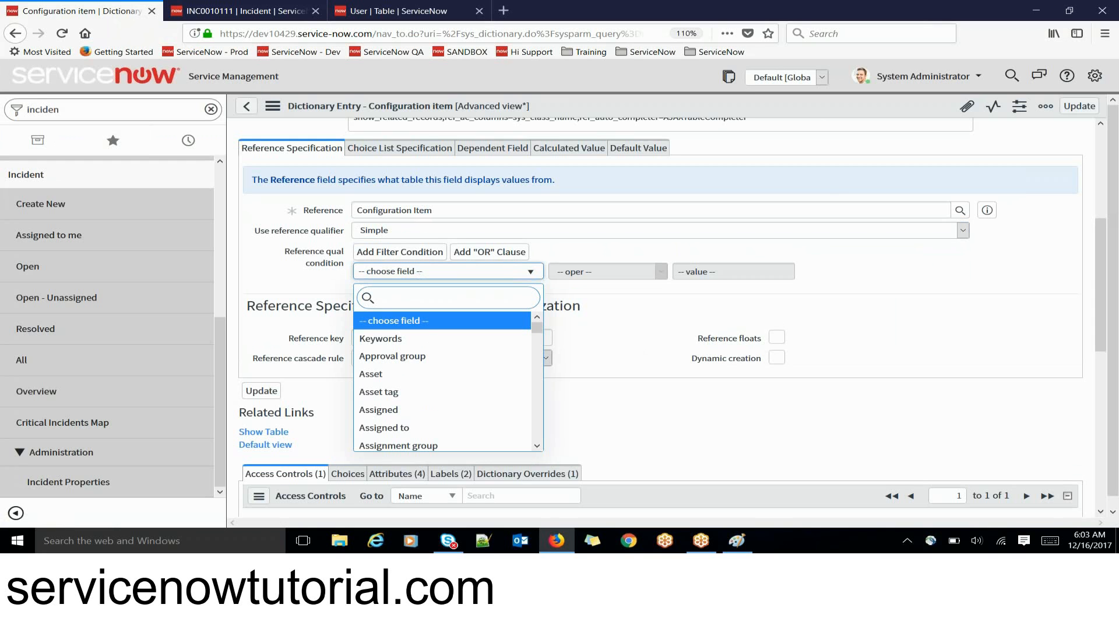
text(cla)
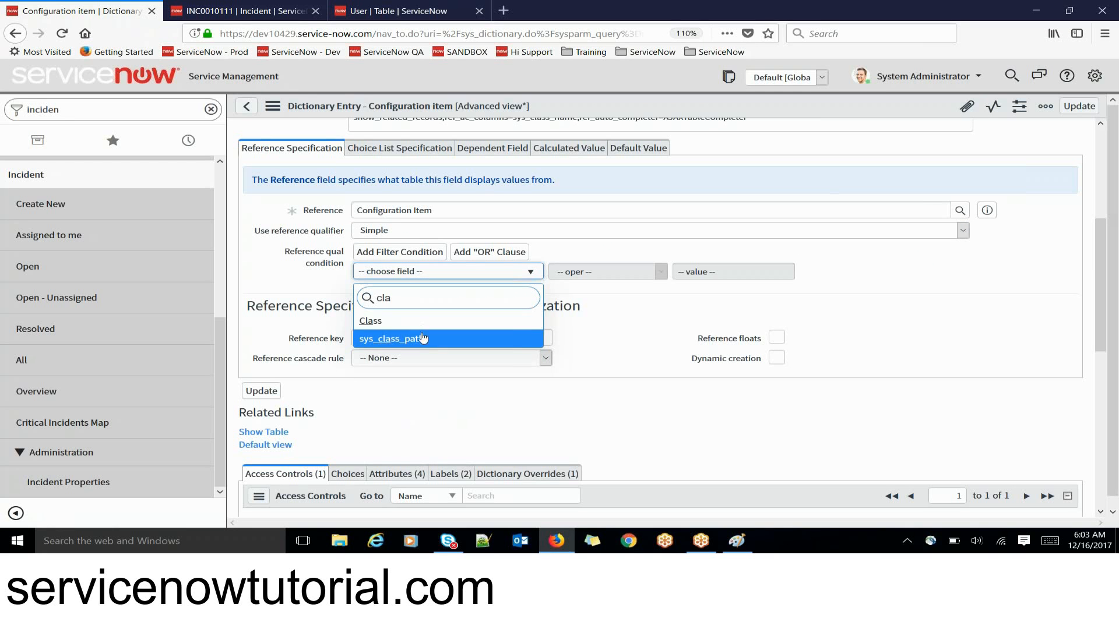
click(421, 321)
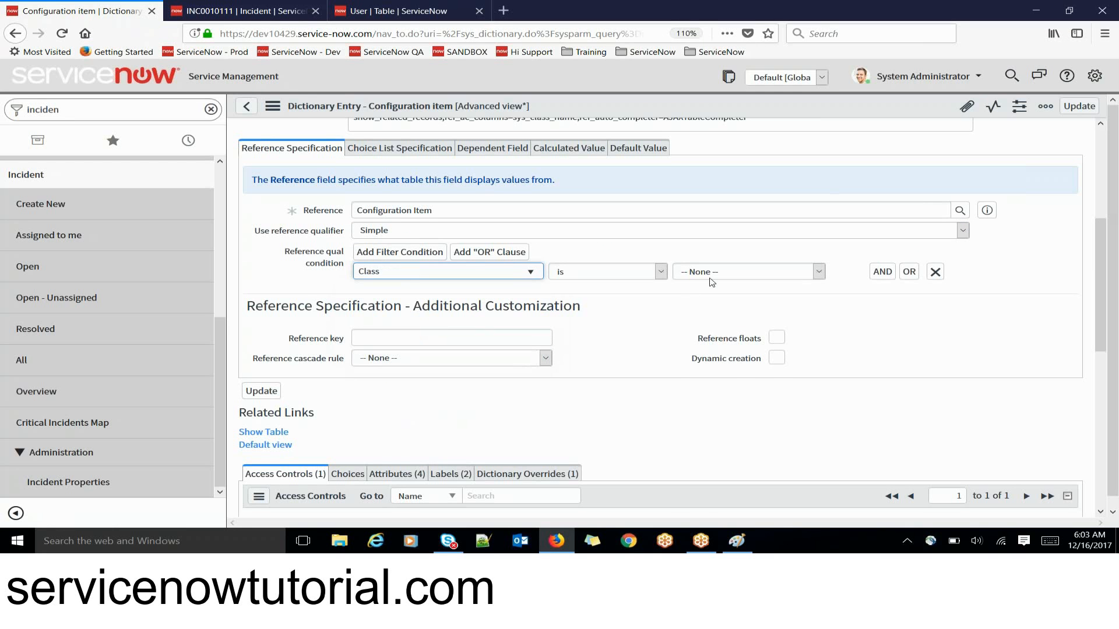
click(709, 273)
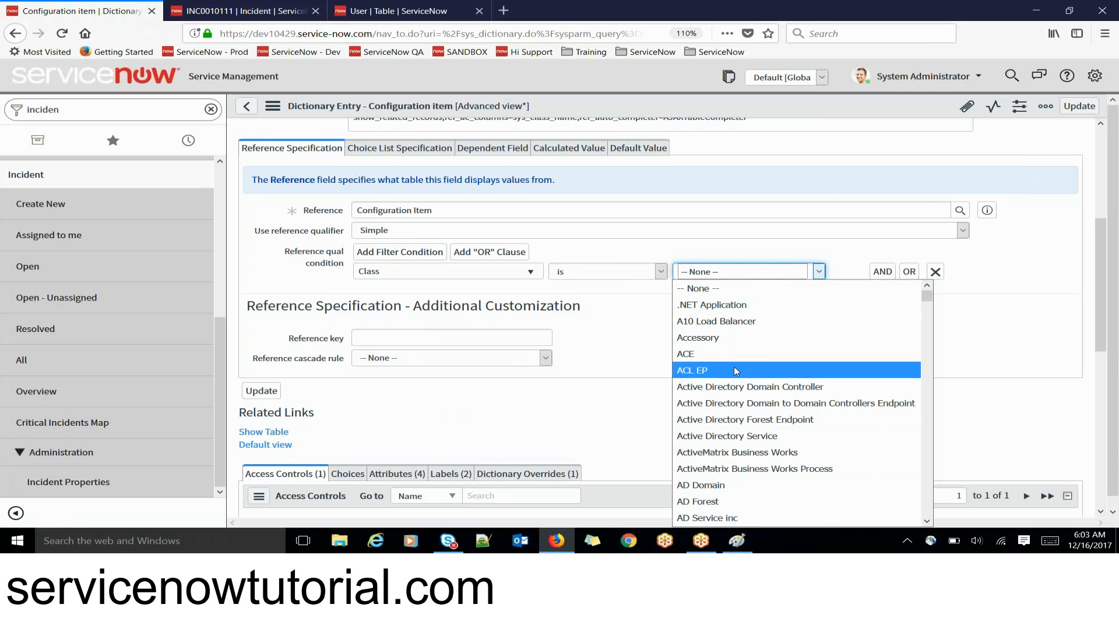
click(926, 340)
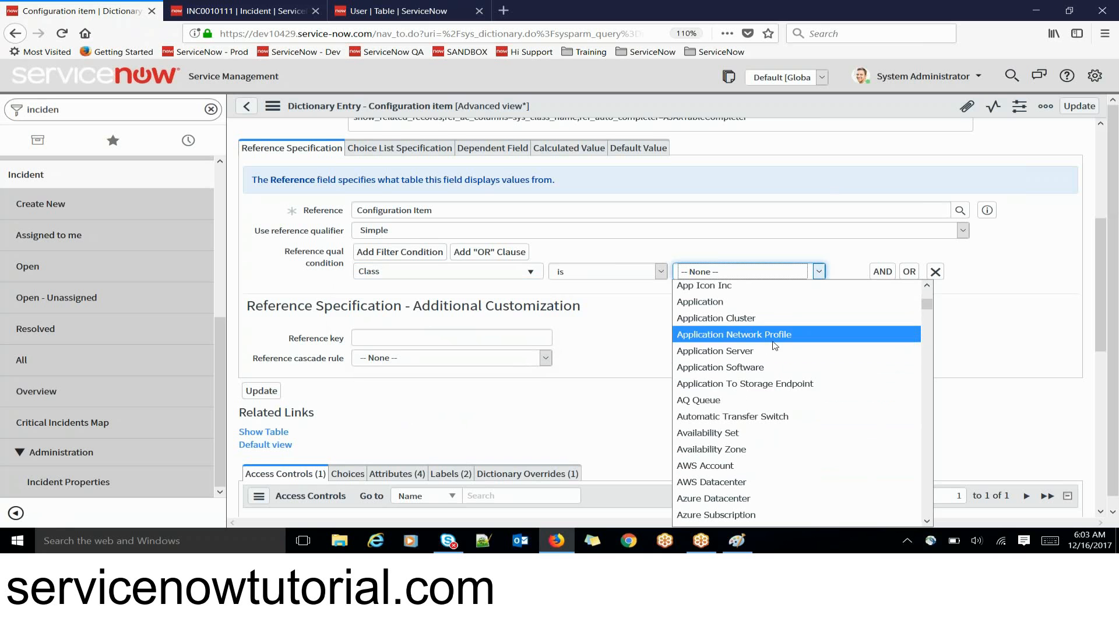
click(770, 348)
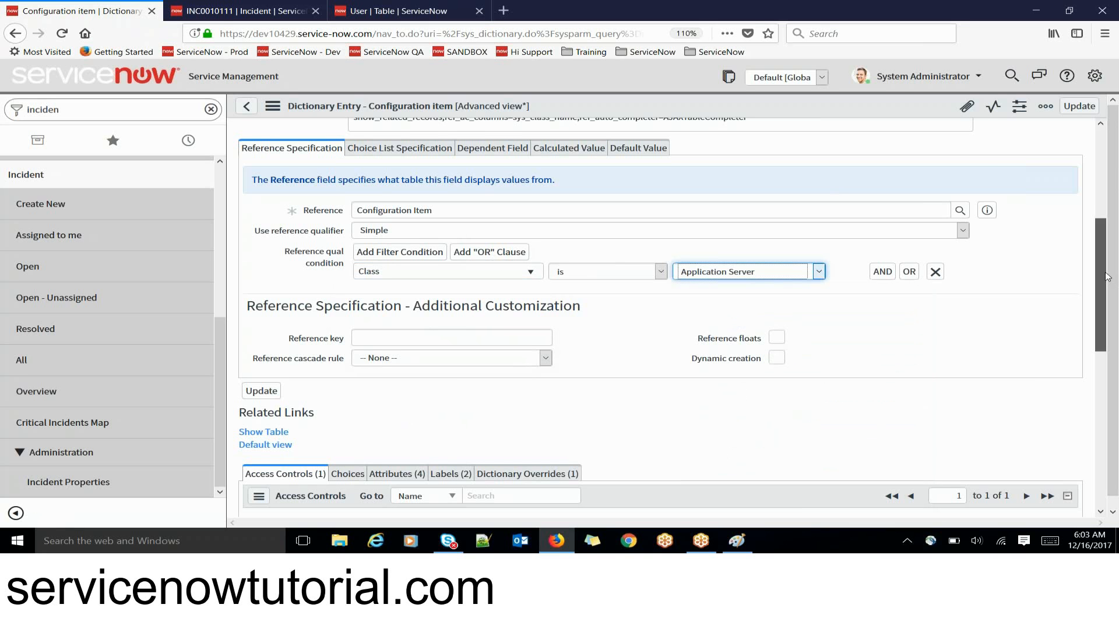
drag(1107, 277, 1107, 187)
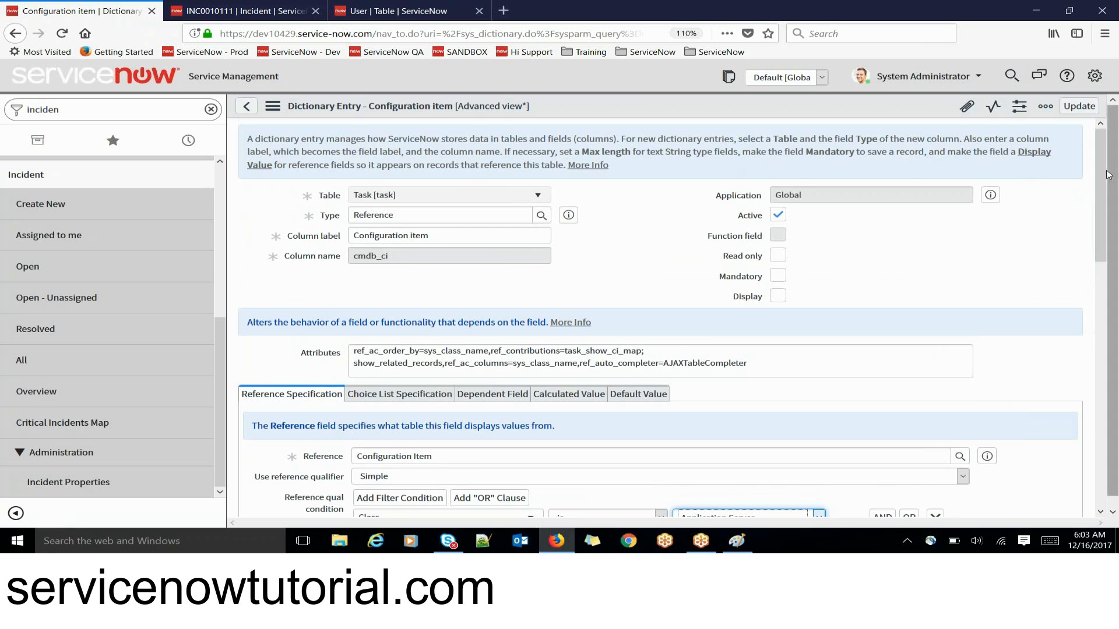
drag(1107, 175, 1107, 247)
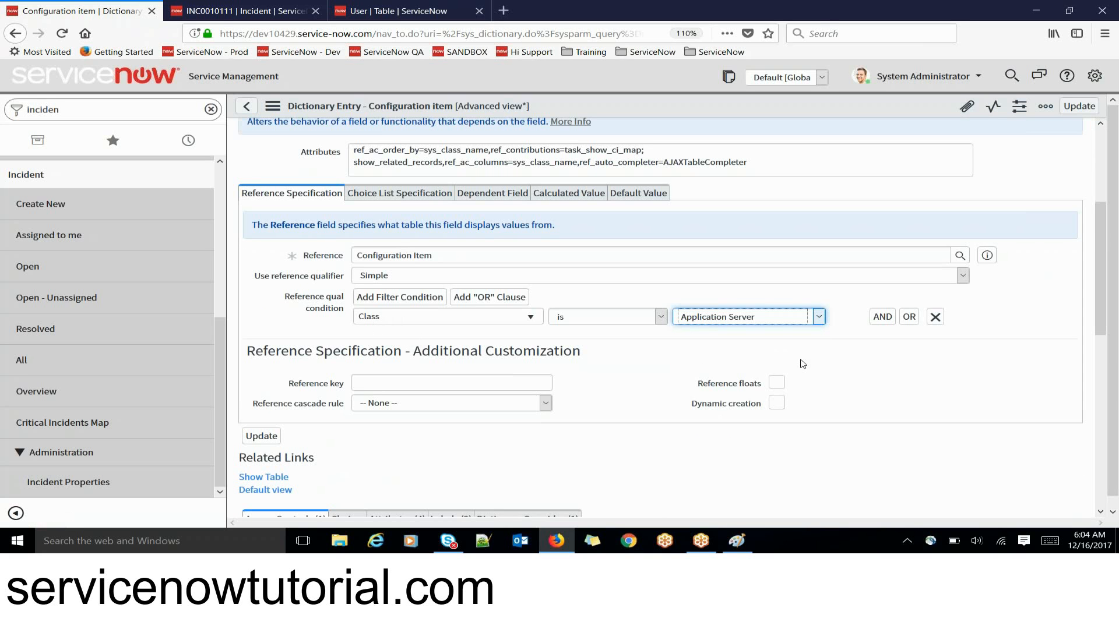
Open the Configuration Items list in a new tab by entering cmdb_ci.LIST in the navigator filter.
click(65, 106)
text(cm)
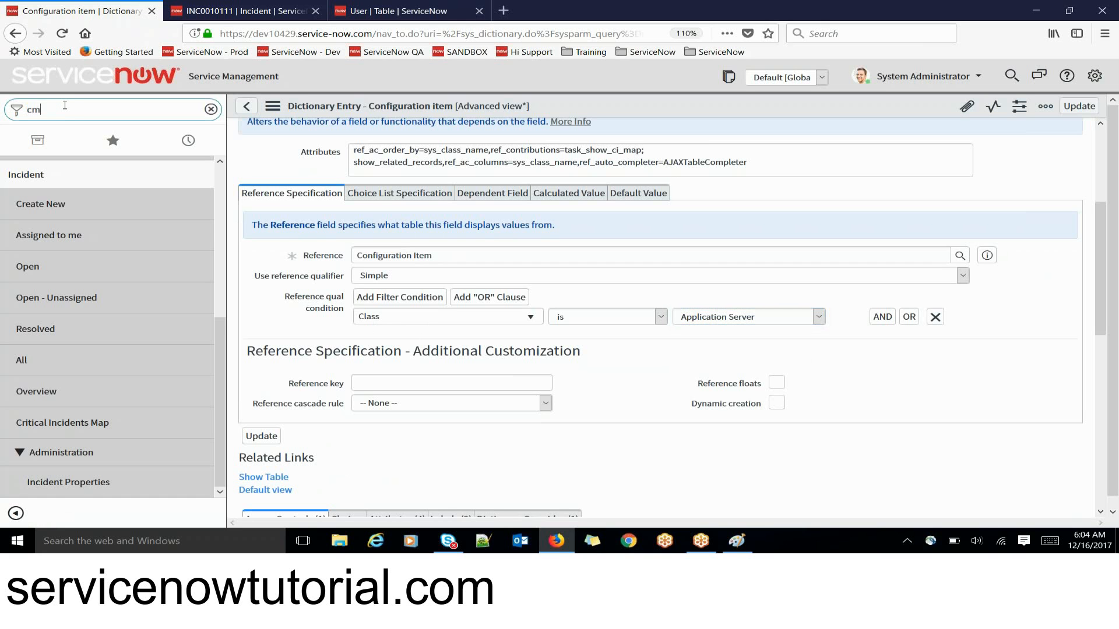
text(db_c)
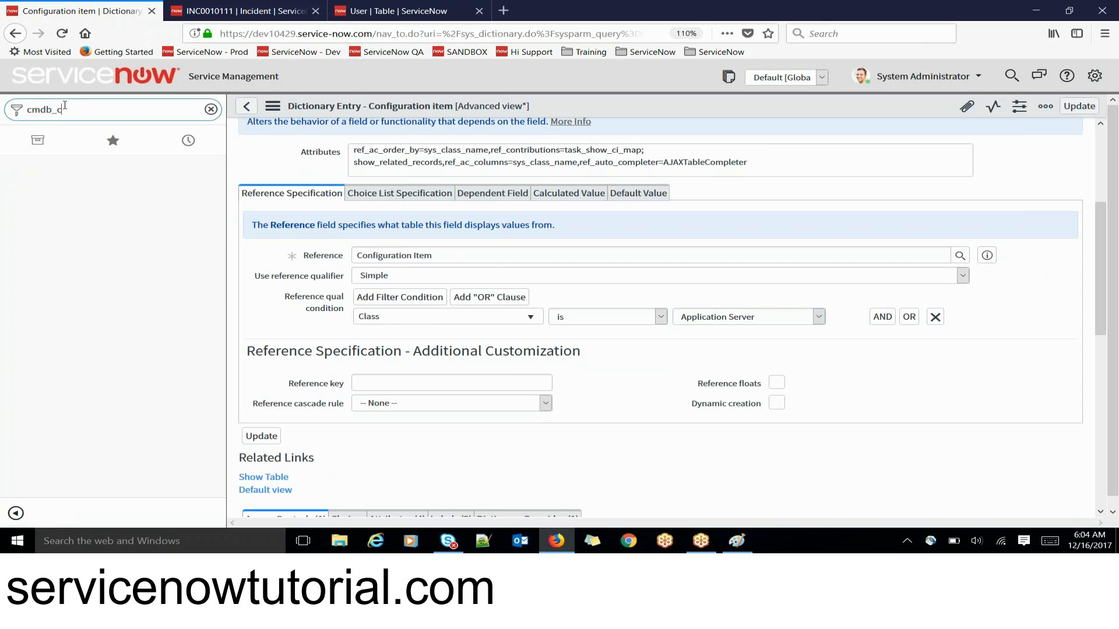
text(i.LIST)
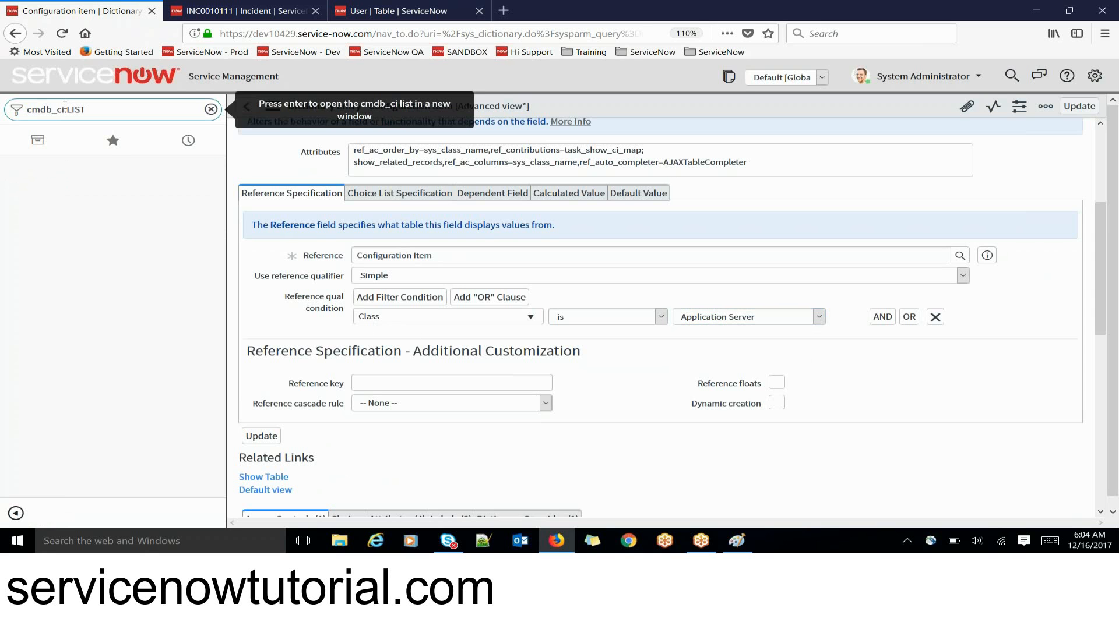
key(Return)
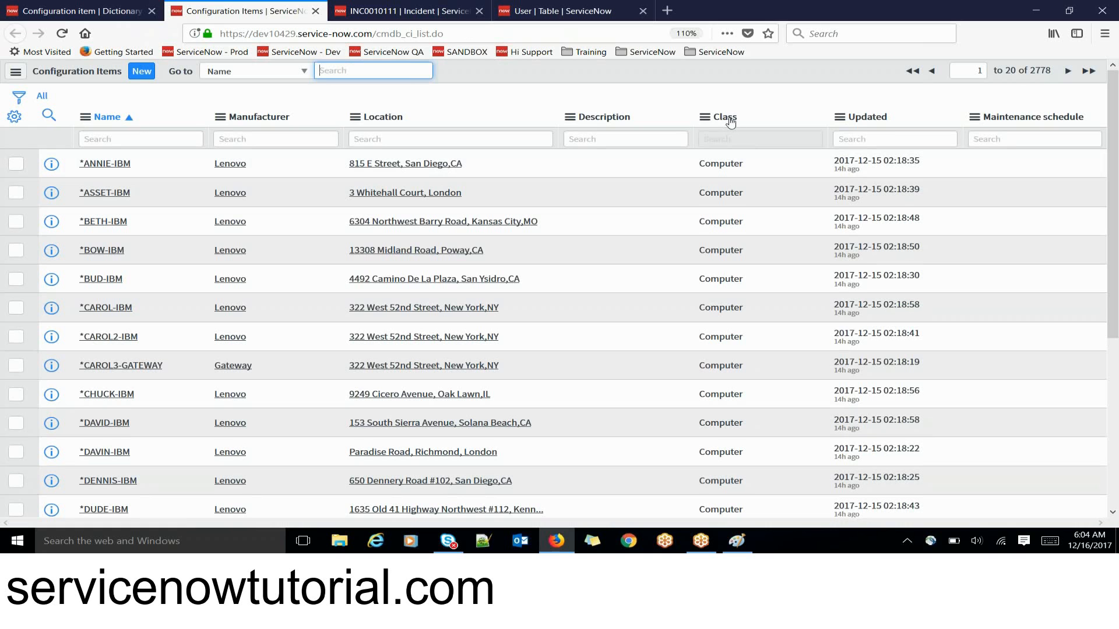
Group the Configuration Items list by Class.
right_click(729, 118)
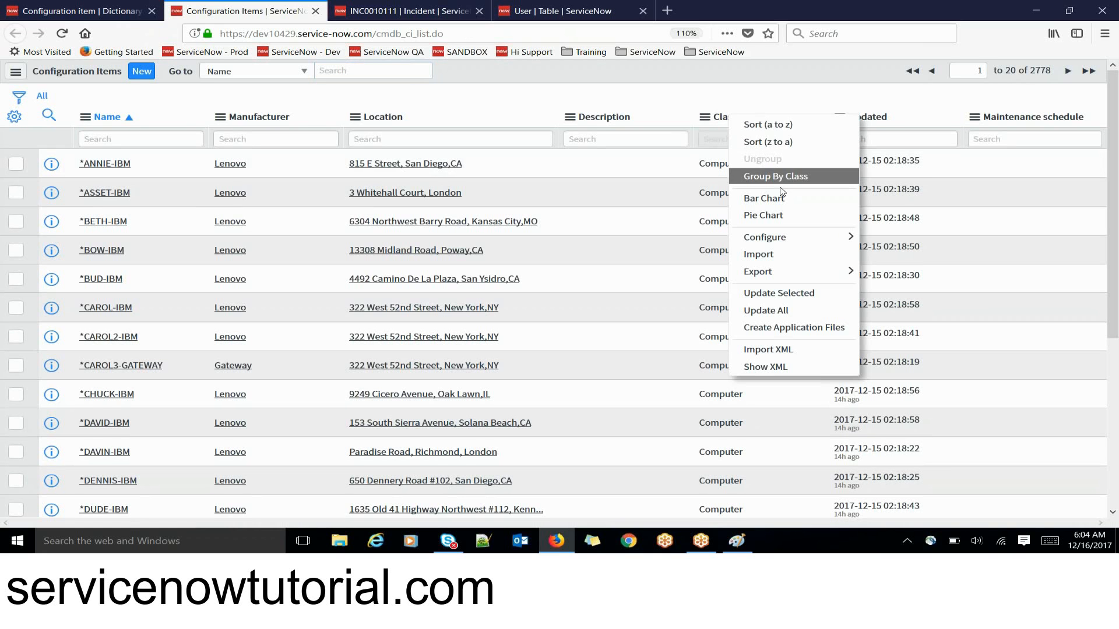
key(Escape)
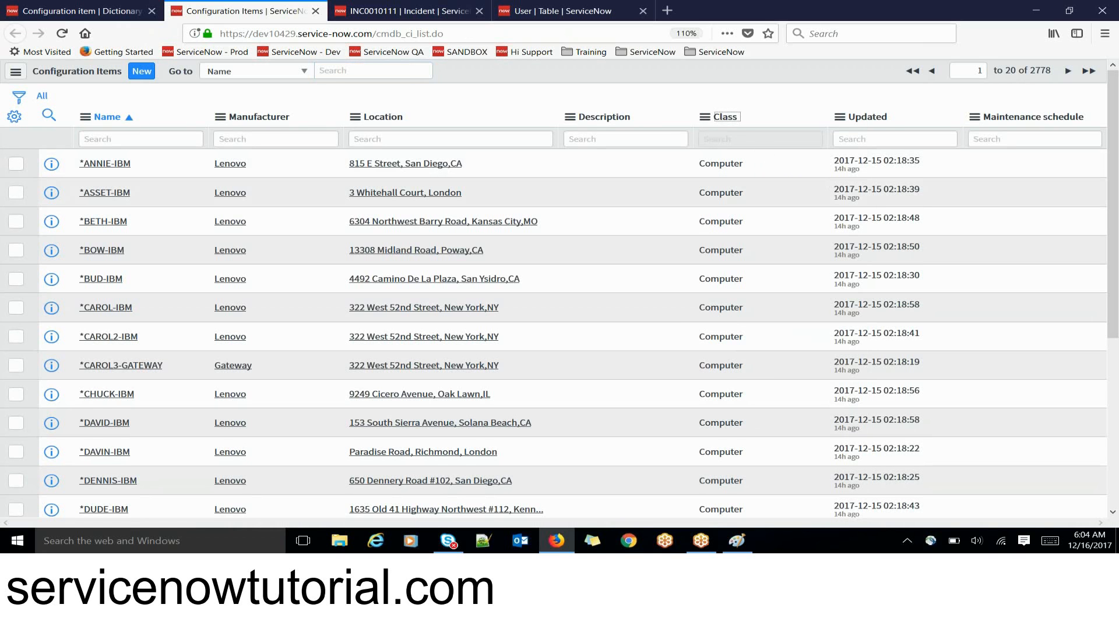
right_click(732, 120)
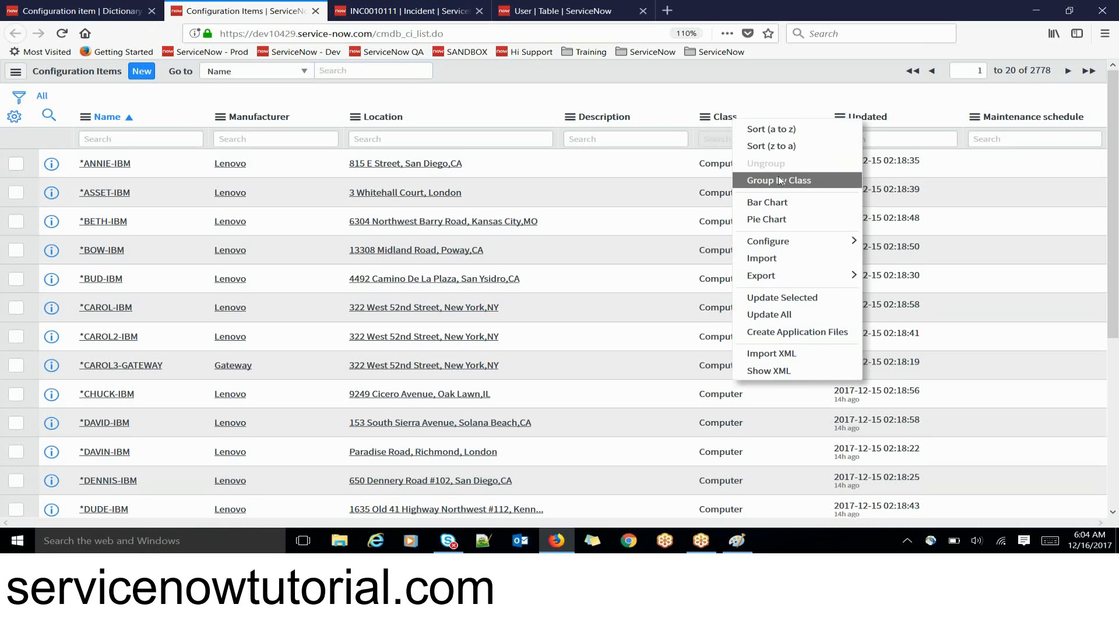
click(779, 181)
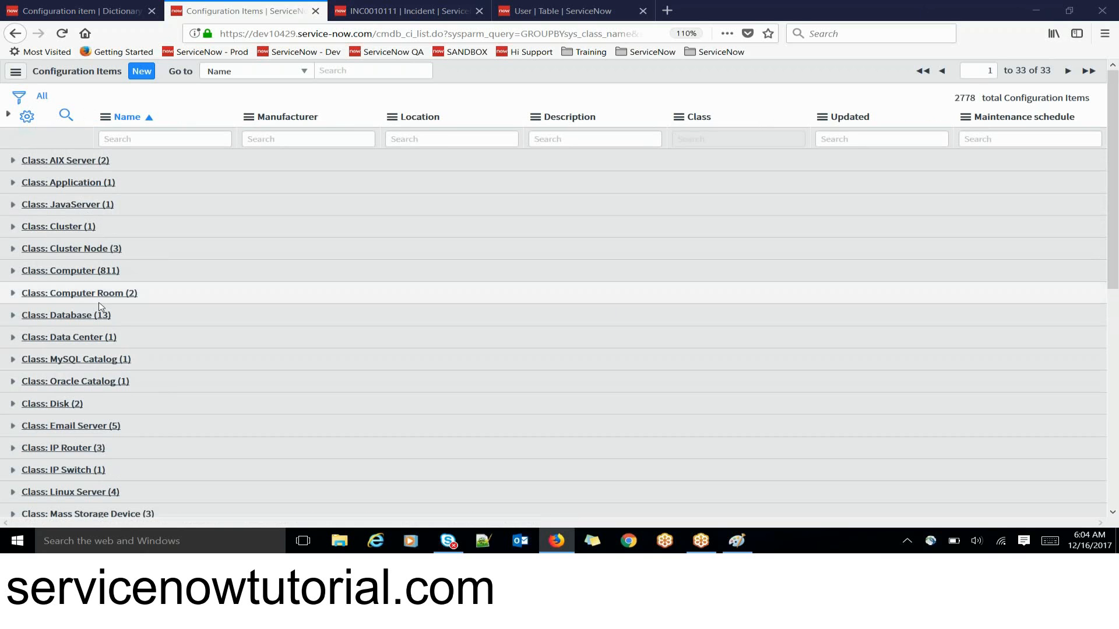
Expand the Application class group to view its configuration items, and collapse it again.
click(1114, 223)
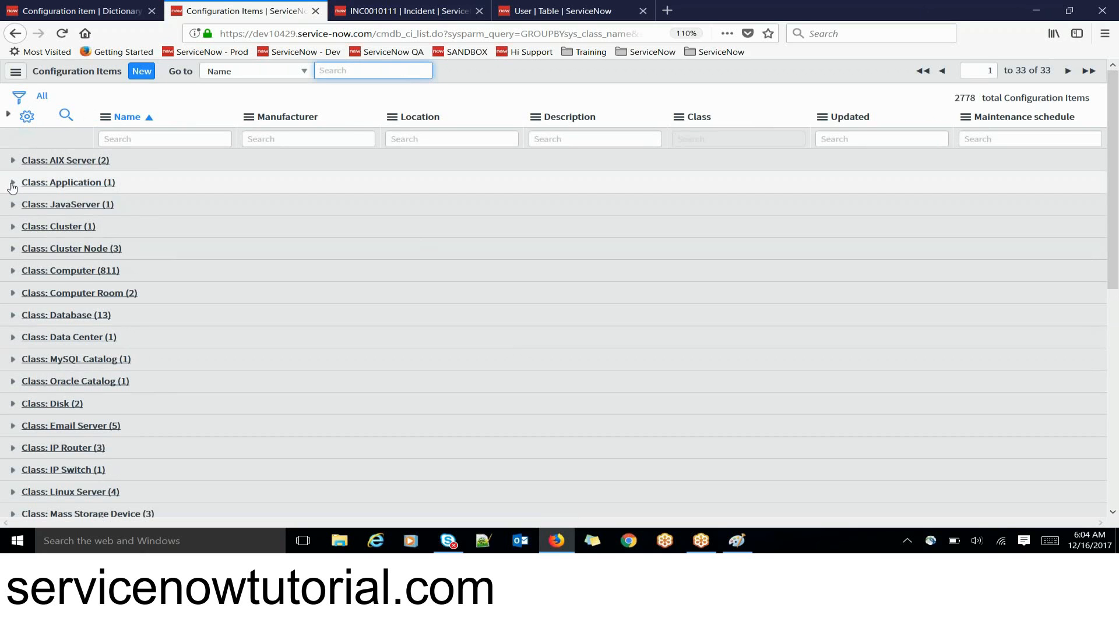
click(12, 183)
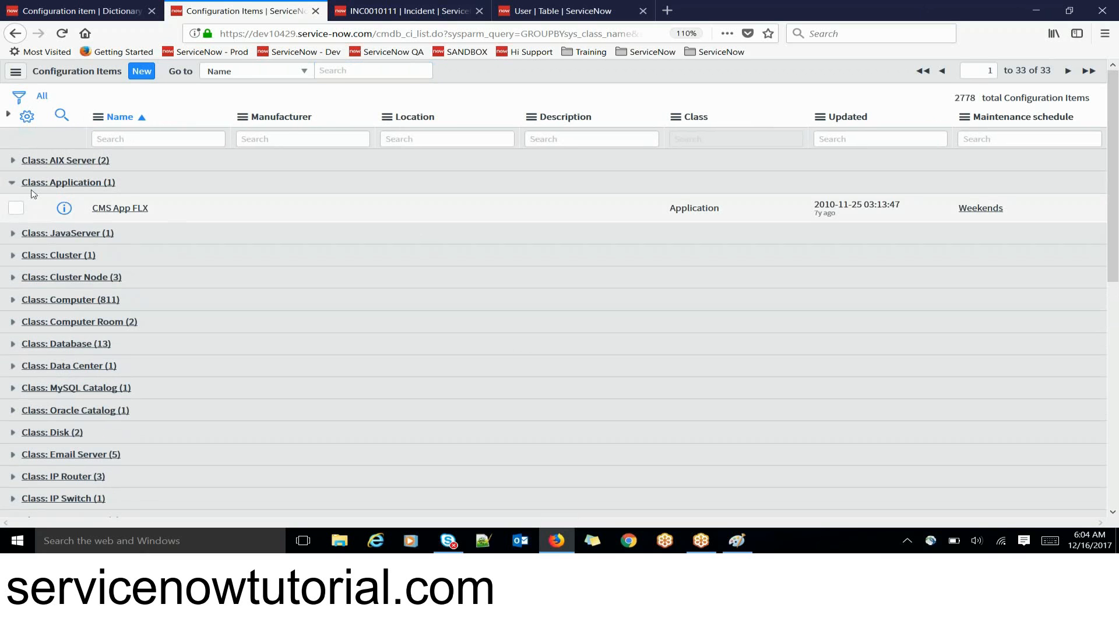
click(11, 187)
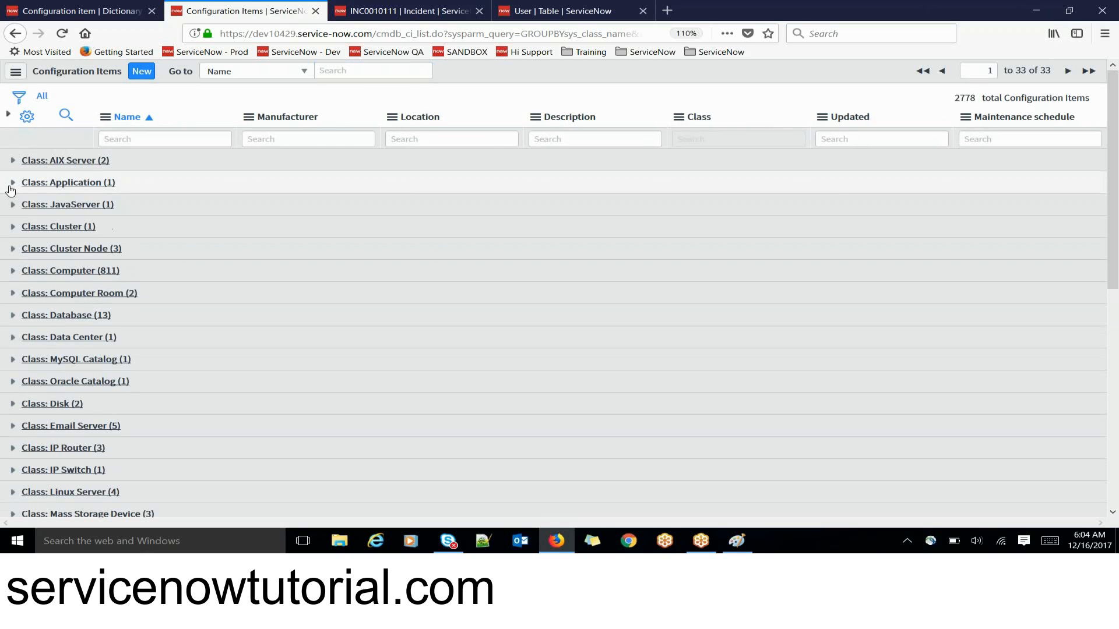
Revisit the Configuration item dictionary entry, check the qualifier type list in Paint, and return to the entry in Firefox.
click(84, 9)
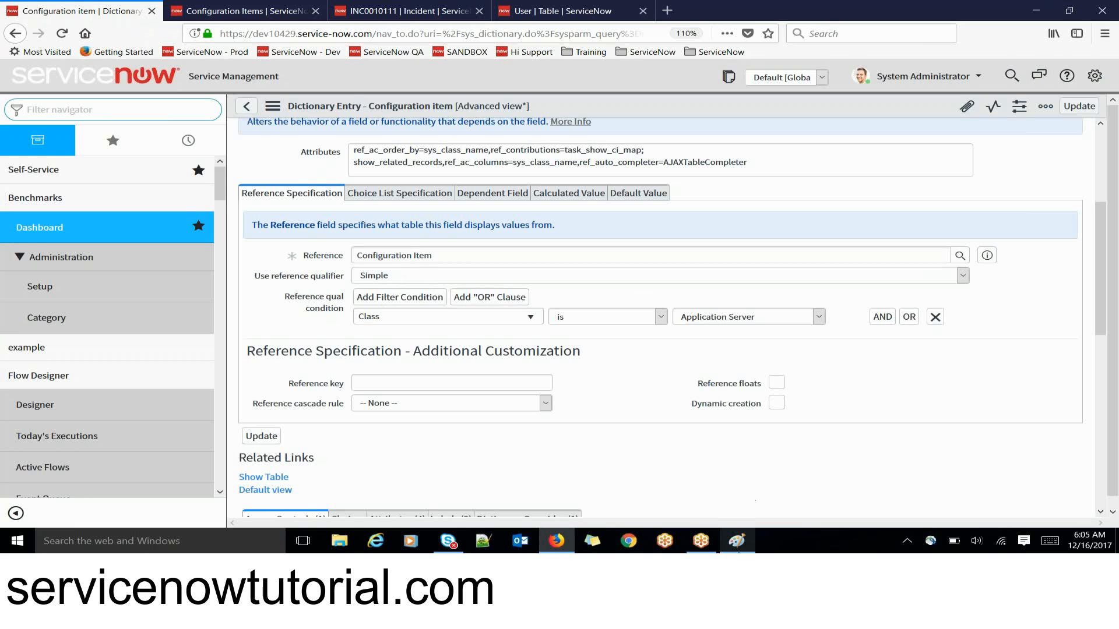
mouse_move(737, 540)
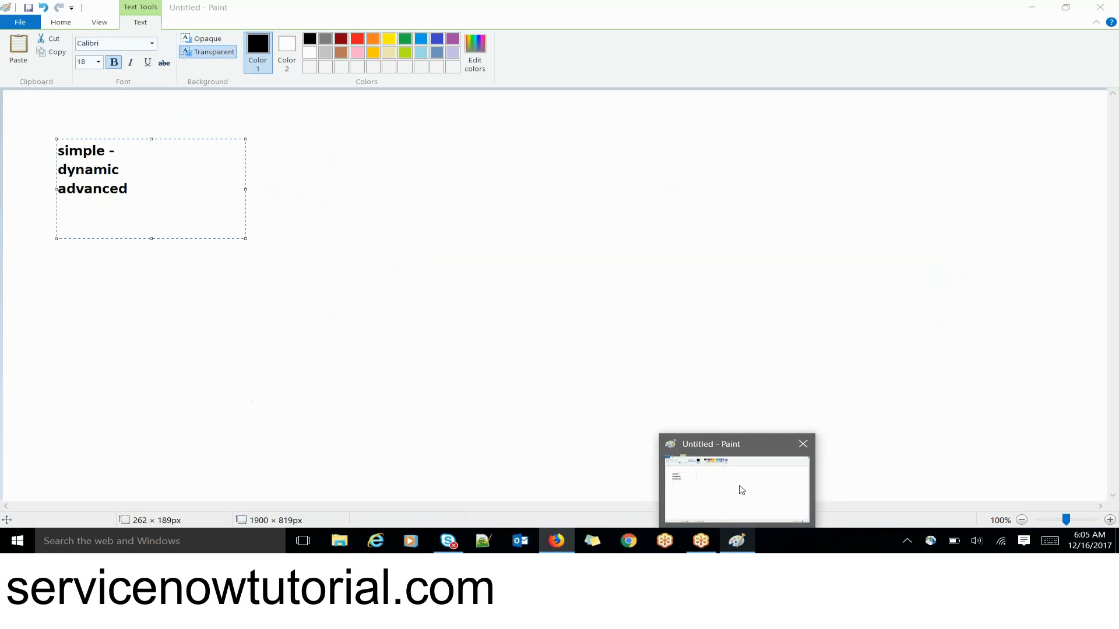
click(741, 490)
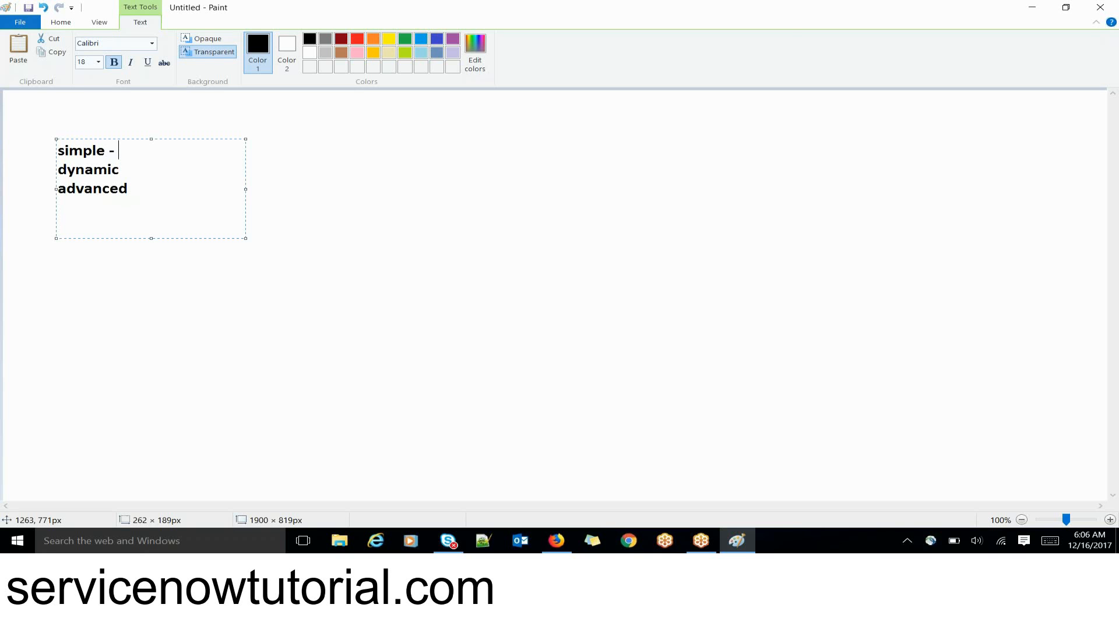
key(alt+Tab)
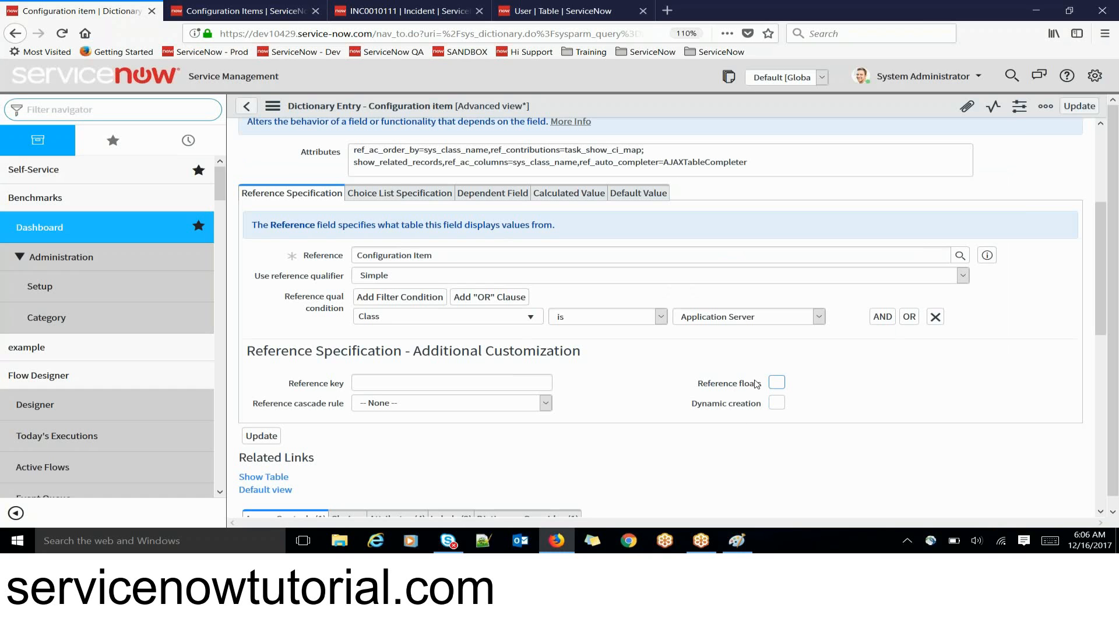
Set the reference qualifier to Dynamic and select CI Model Qualifier as the dynamic ref qual.
click(541, 278)
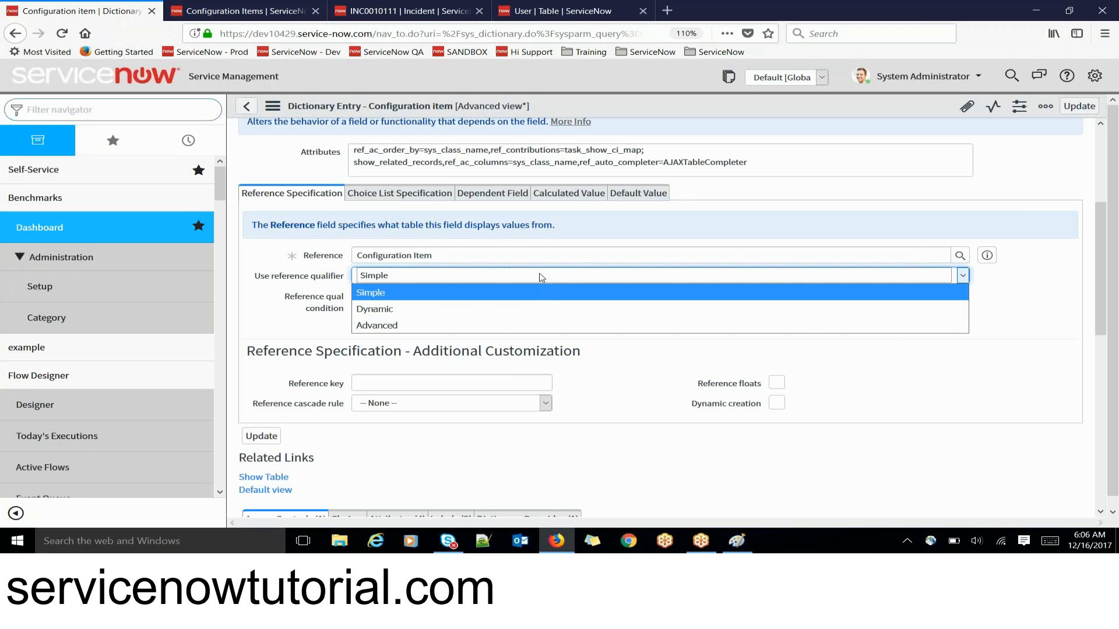
click(465, 310)
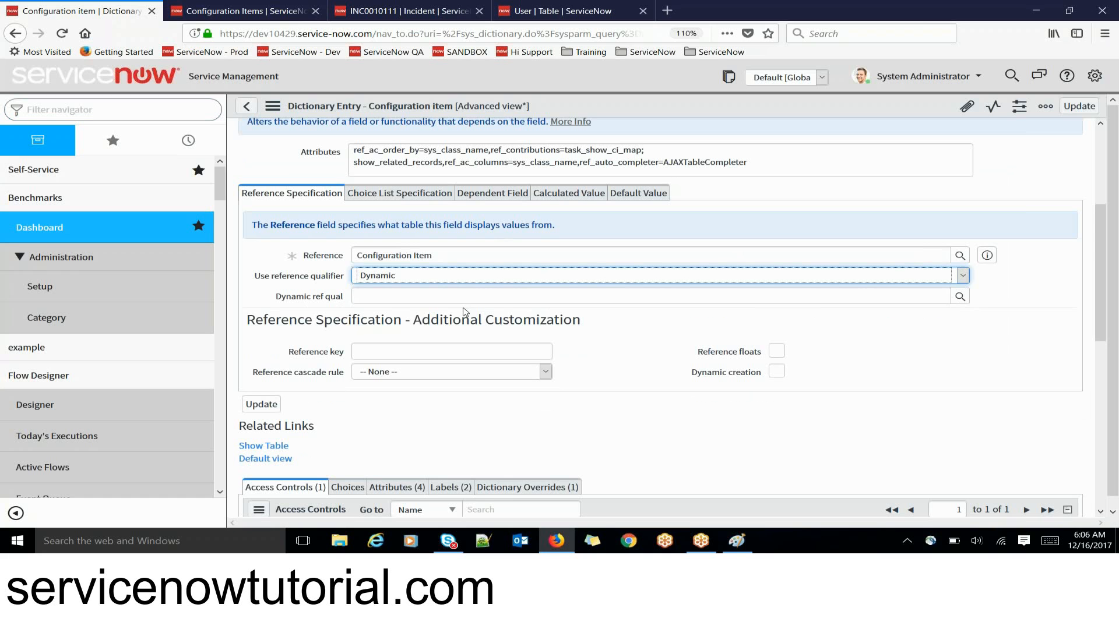
click(391, 293)
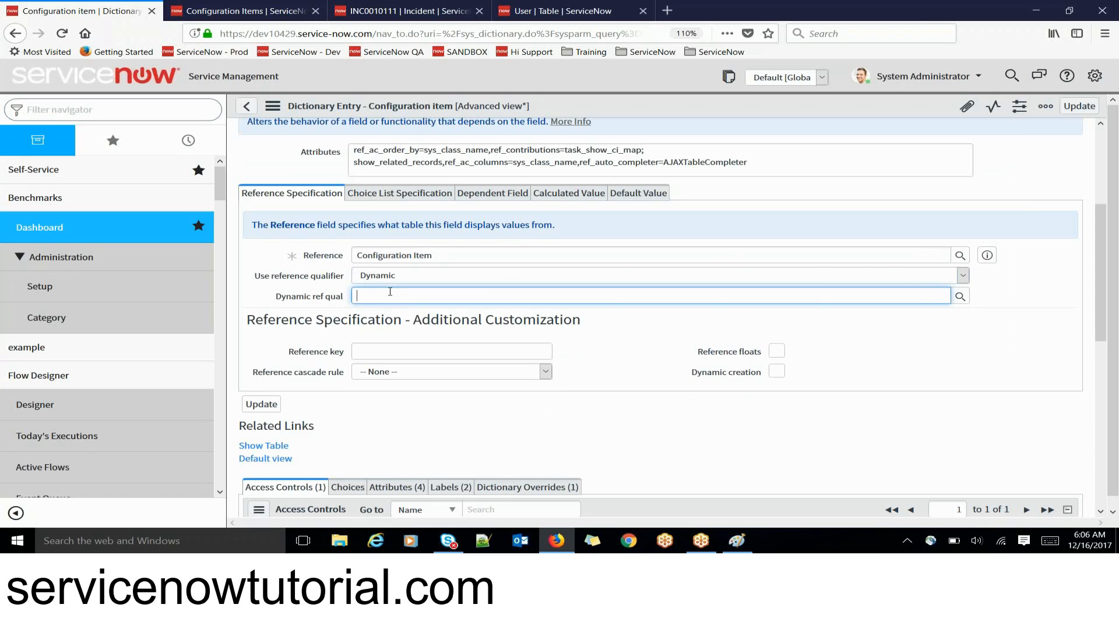
click(960, 296)
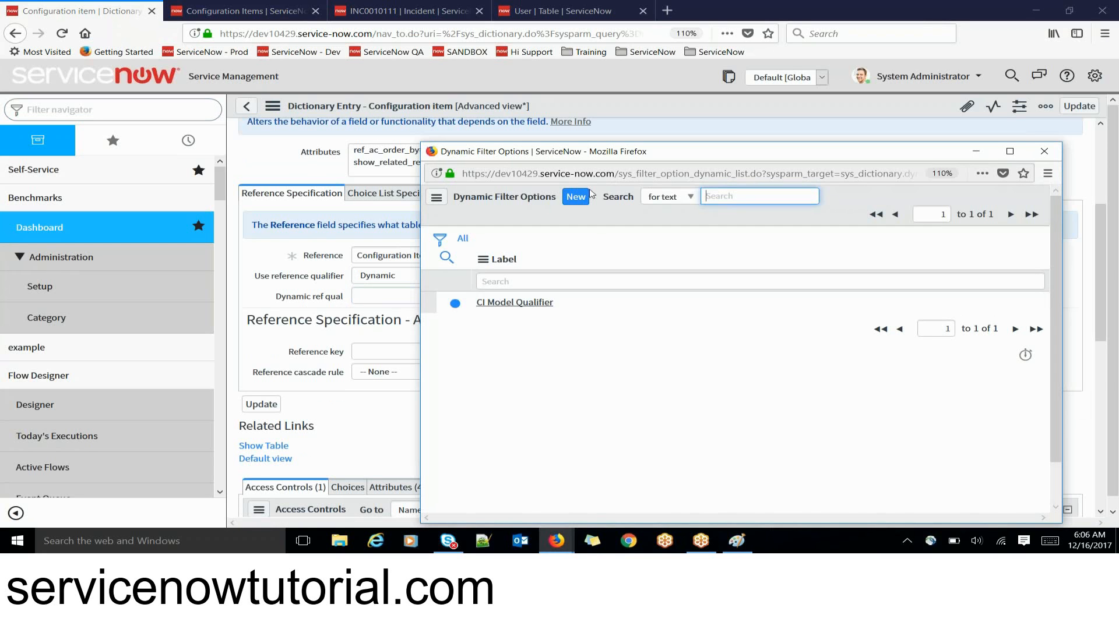
click(532, 304)
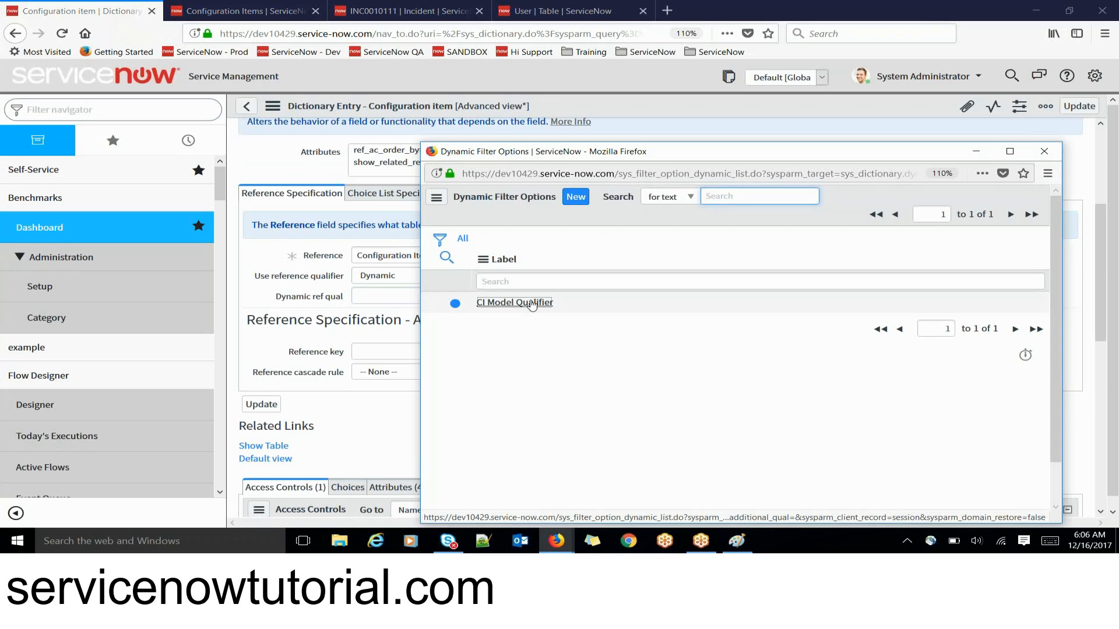
triple_click(431, 301)
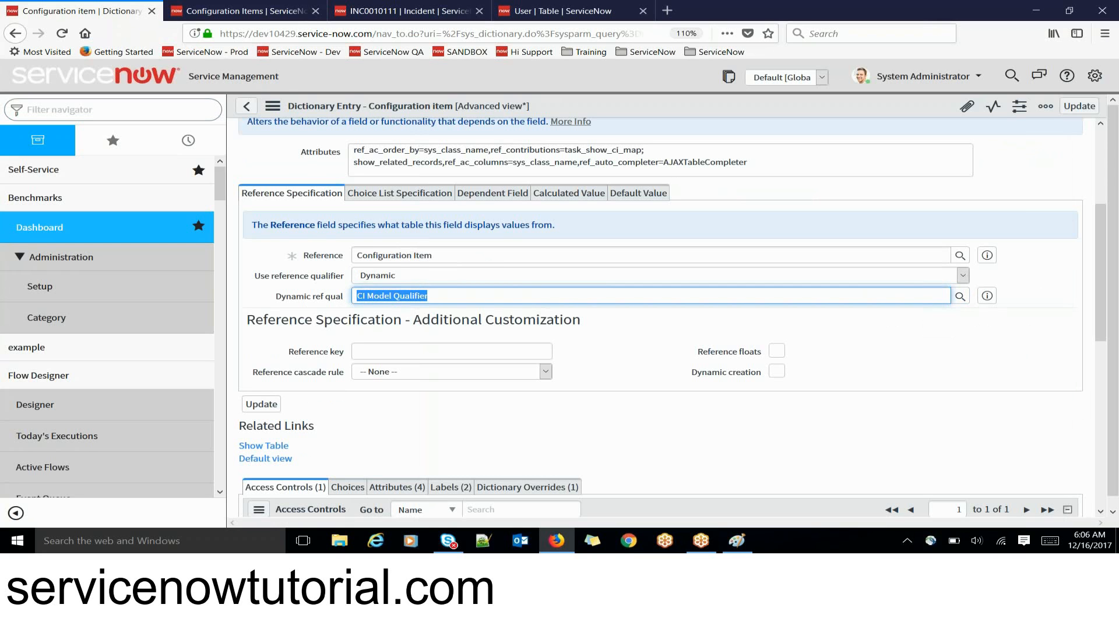
click(961, 297)
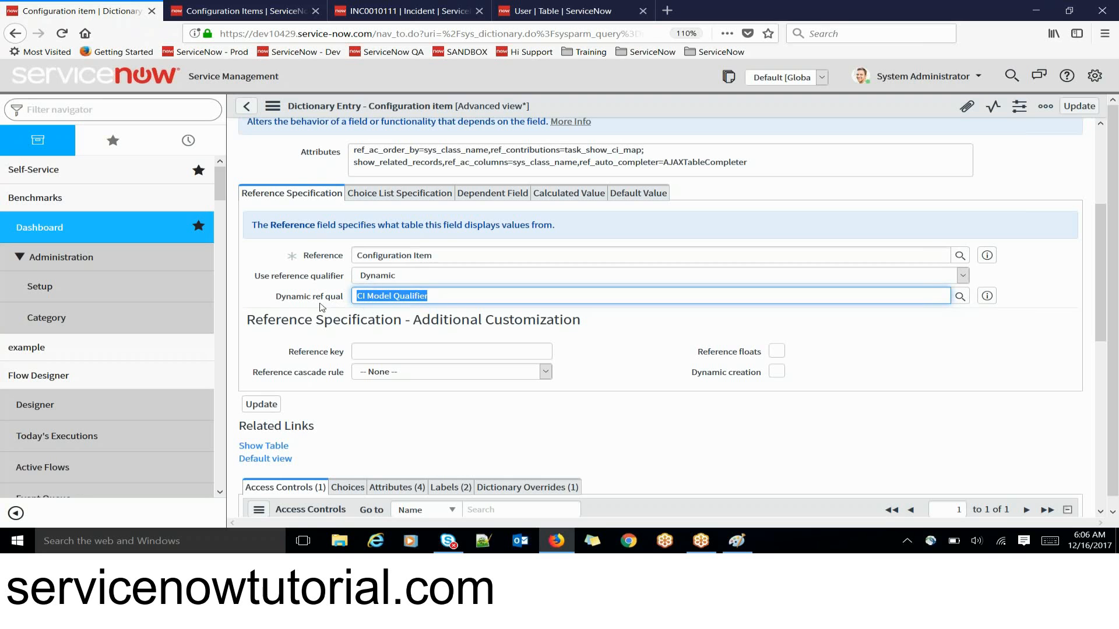
drag(275, 300, 359, 297)
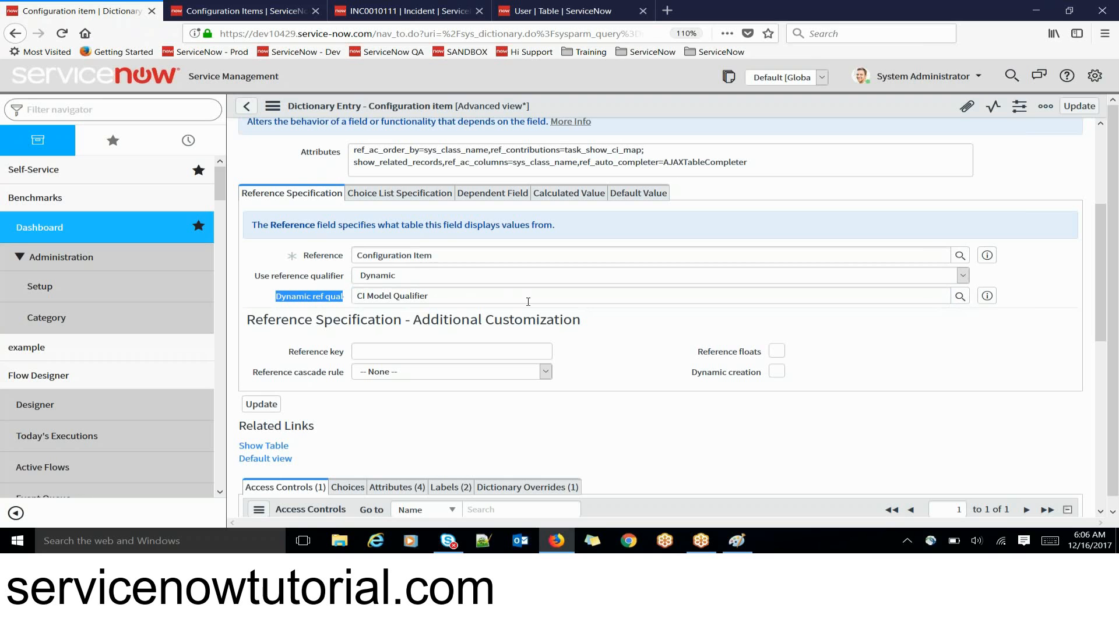
double_click(647, 304)
key(ctrl+a)
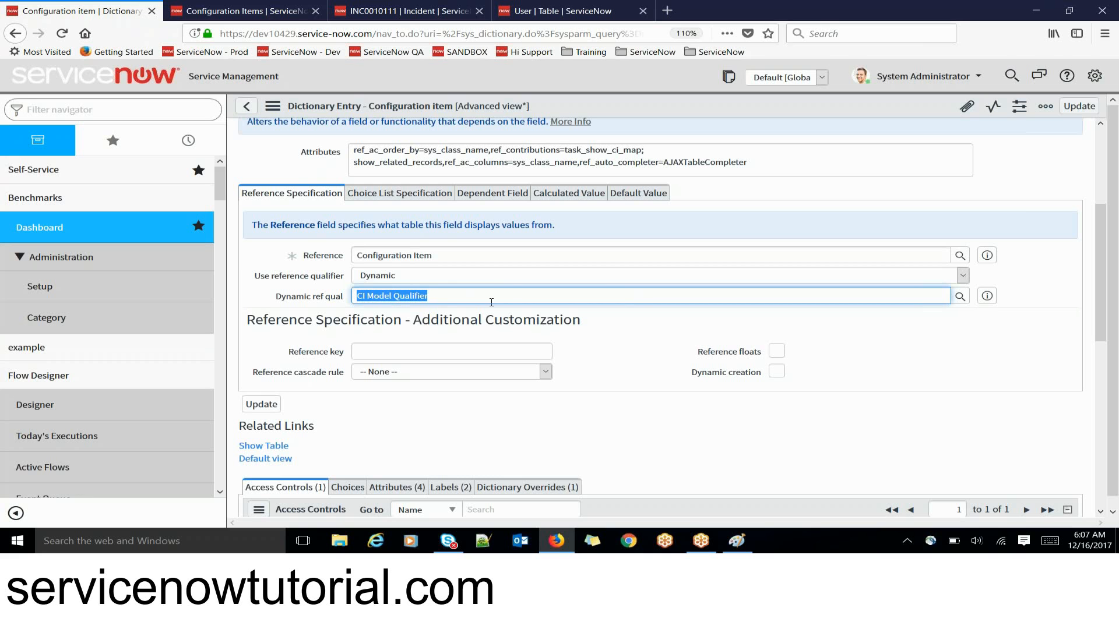
Set the Configuration item field's reference qualifier to Advanced and highlight the JavaScript expression in its Reference qual.
click(494, 276)
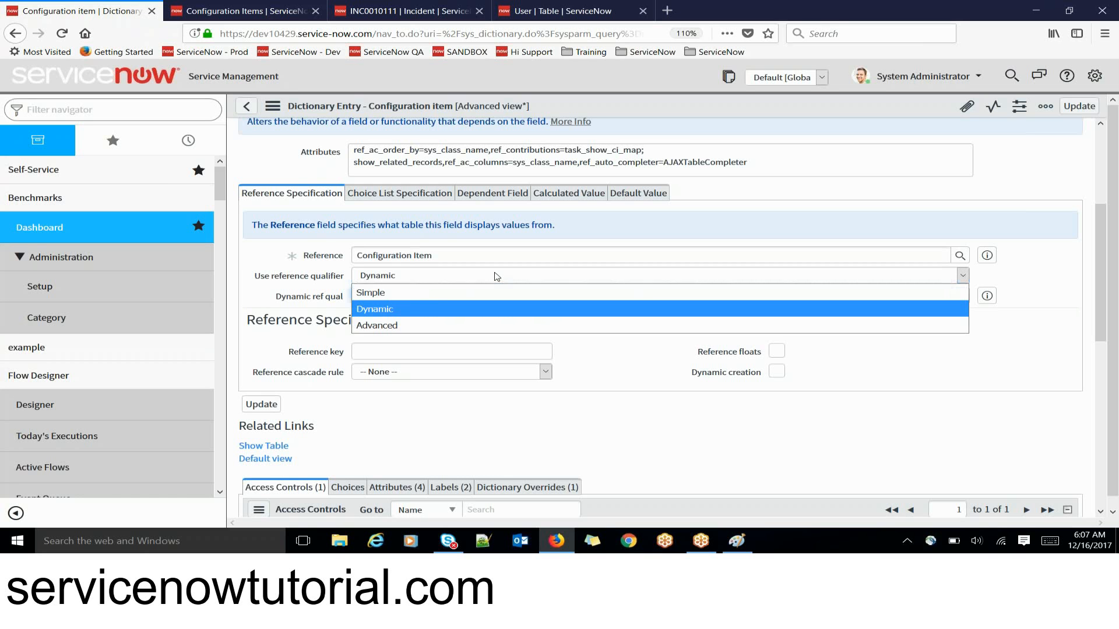
click(386, 324)
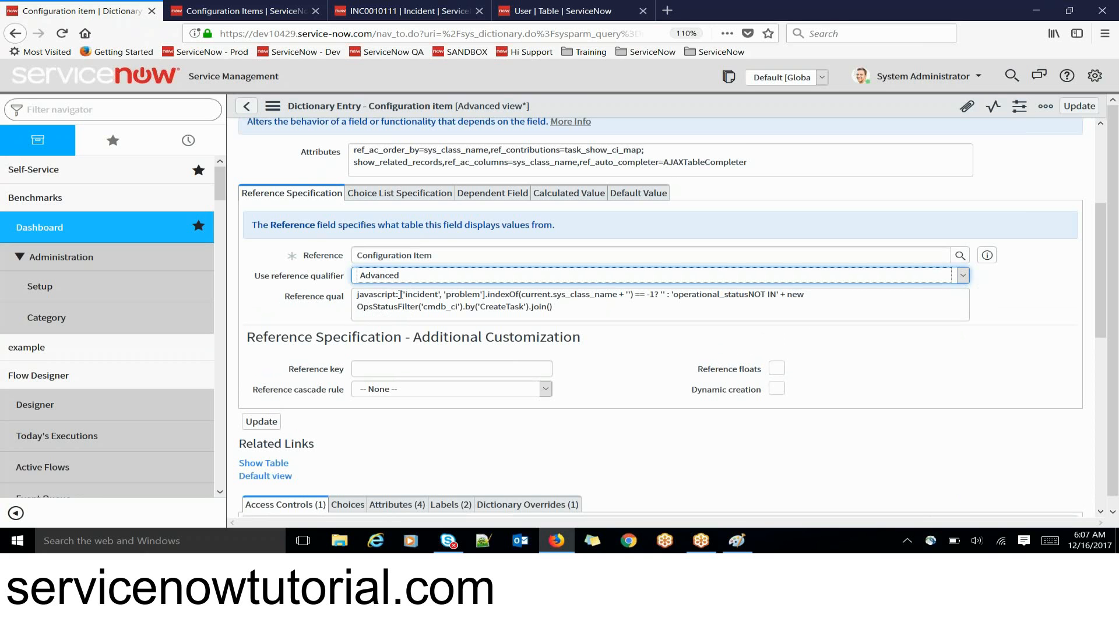
drag(400, 294, 594, 320)
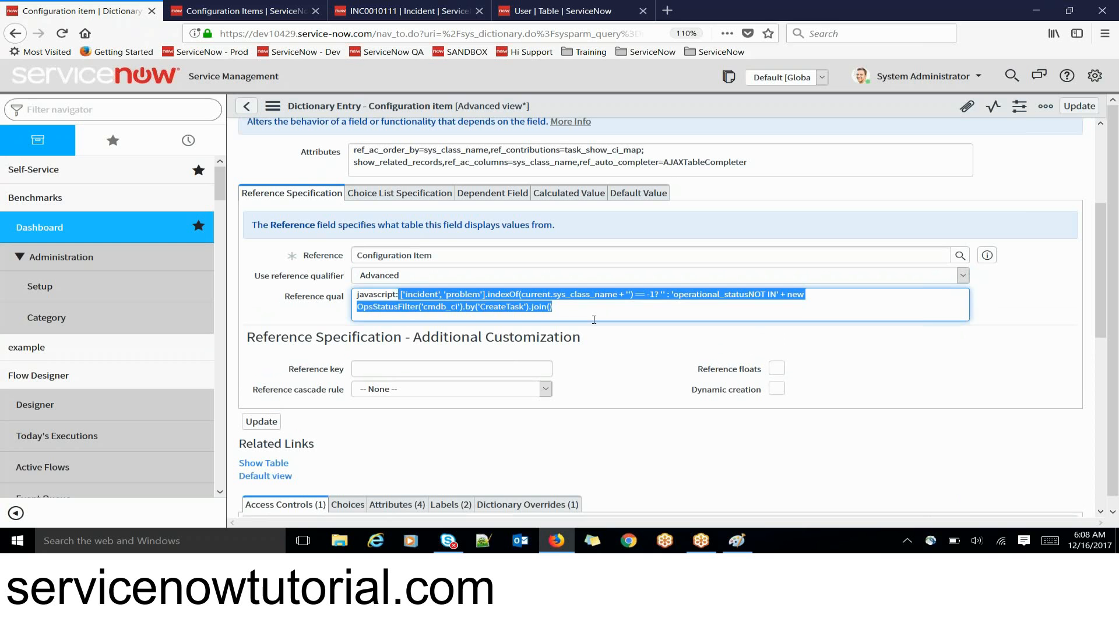
click(594, 320)
triple_click(594, 319)
triple_click(594, 319)
click(563, 309)
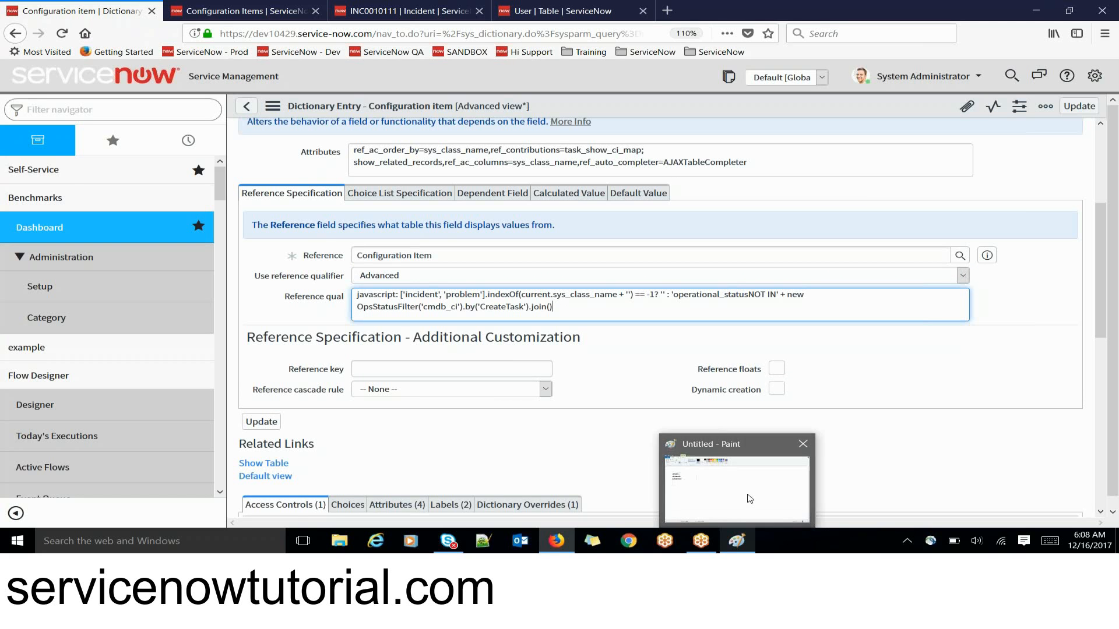
Switch to Paint to review the simple, dynamic and advanced list, and return to the dictionary entry in Firefox.
click(737, 495)
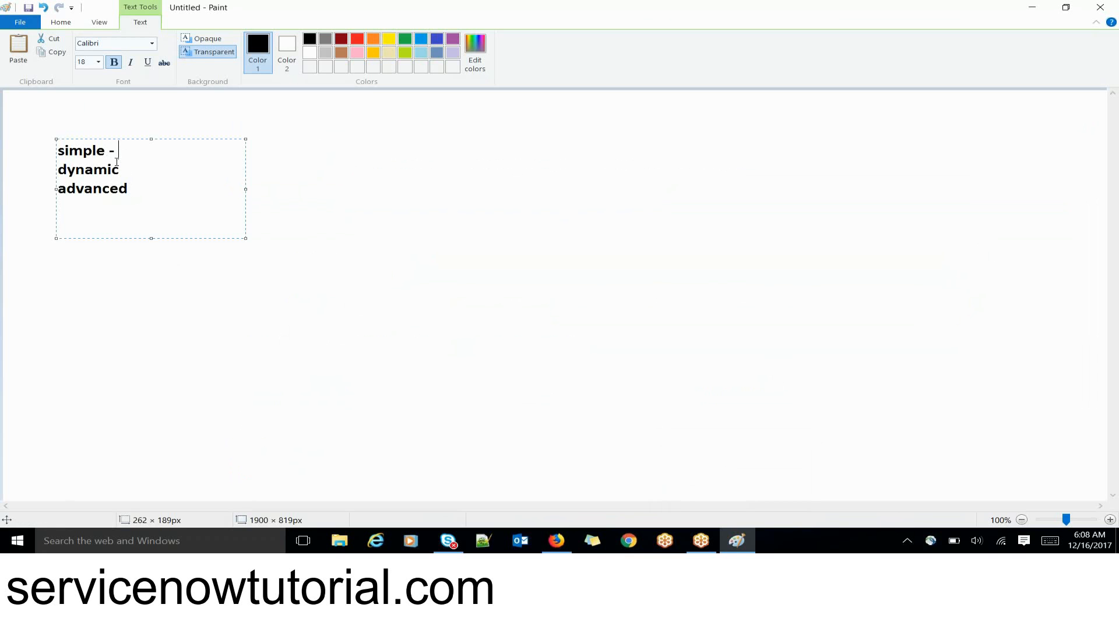
drag(133, 186, 58, 150)
click(450, 267)
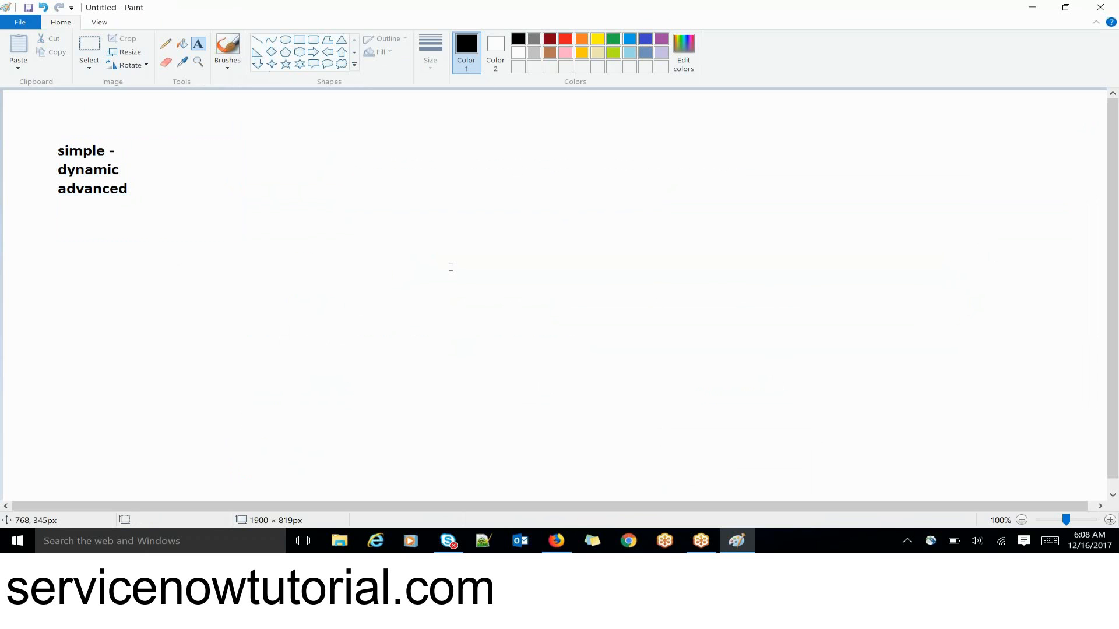
key(alt+Tab)
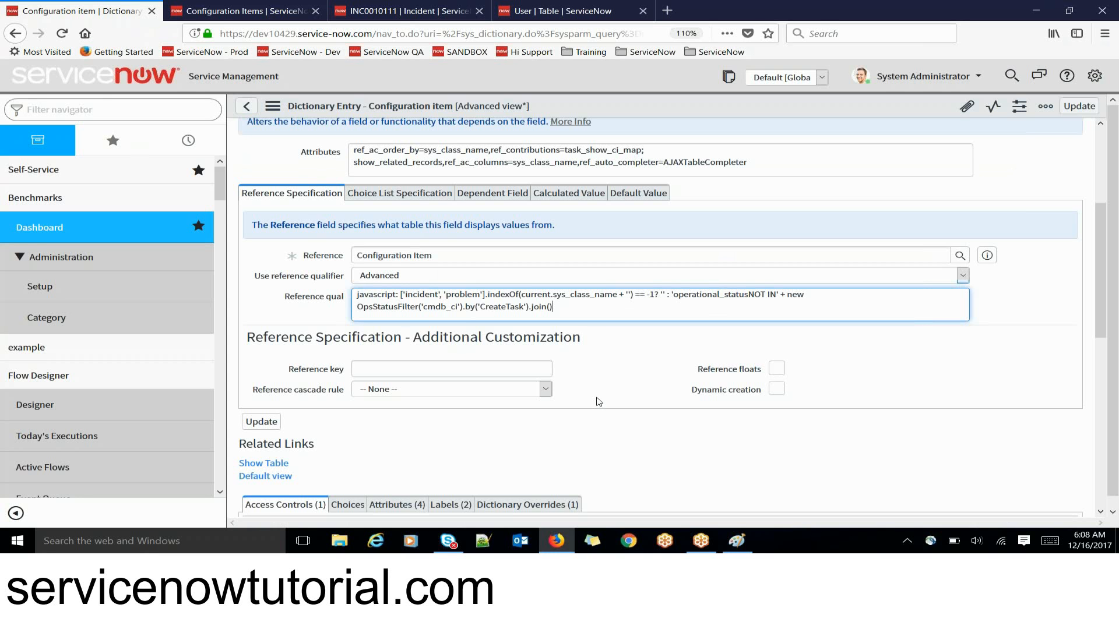
Look through the entry's Choice List Specification and Dependent Field settings, and return to Reference Specification.
click(408, 198)
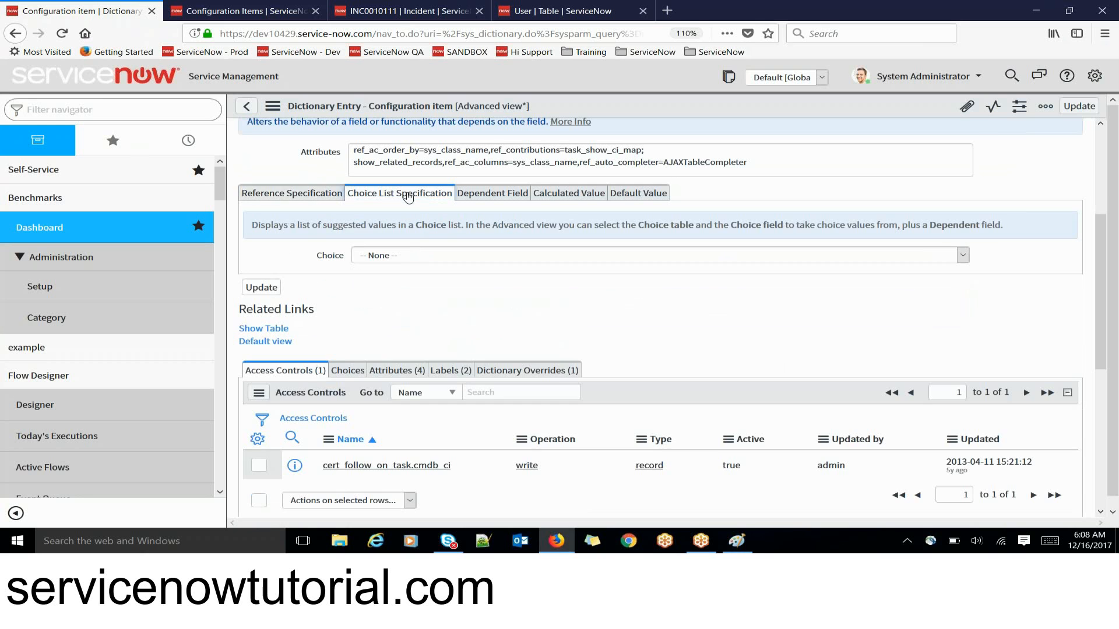
click(296, 201)
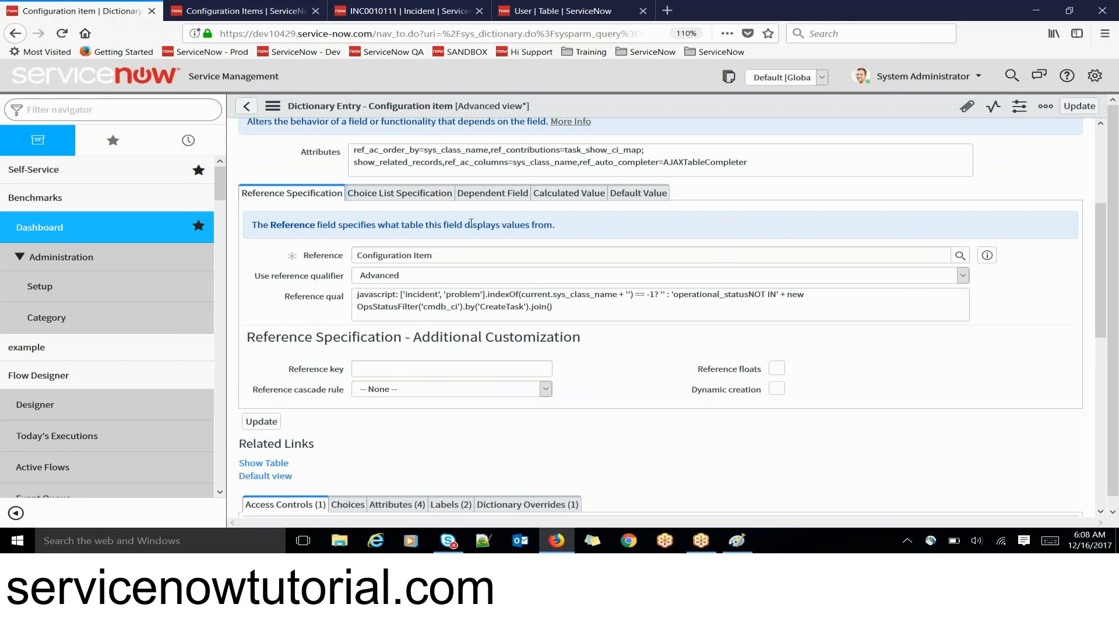
click(410, 198)
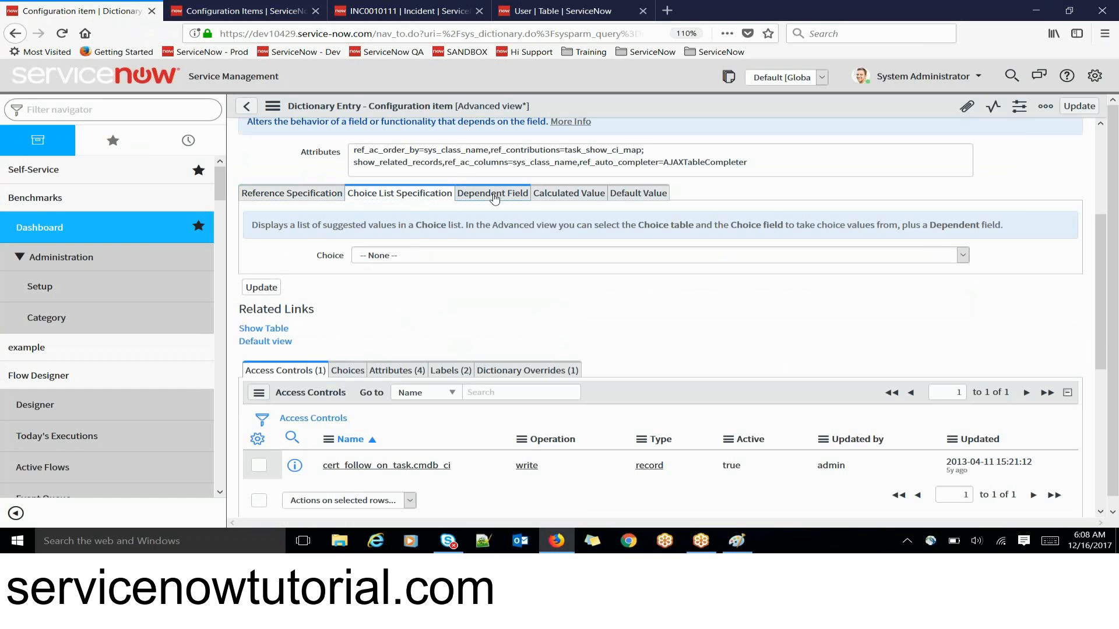
click(491, 198)
click(385, 198)
click(304, 201)
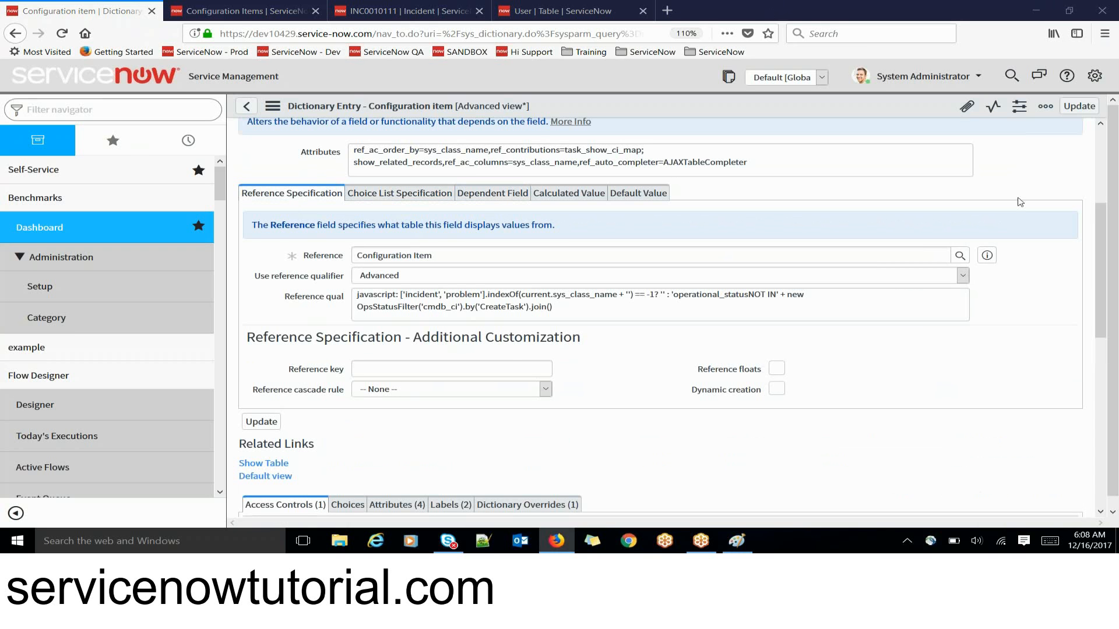
scroll(1111, 164, up, 3)
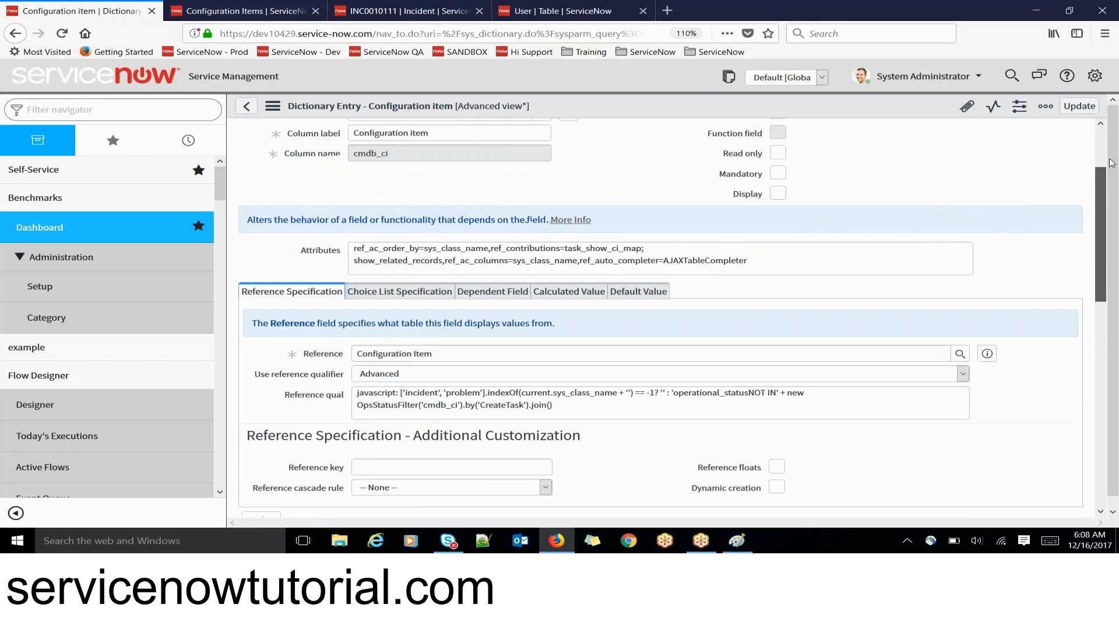
drag(1111, 163, 1115, 197)
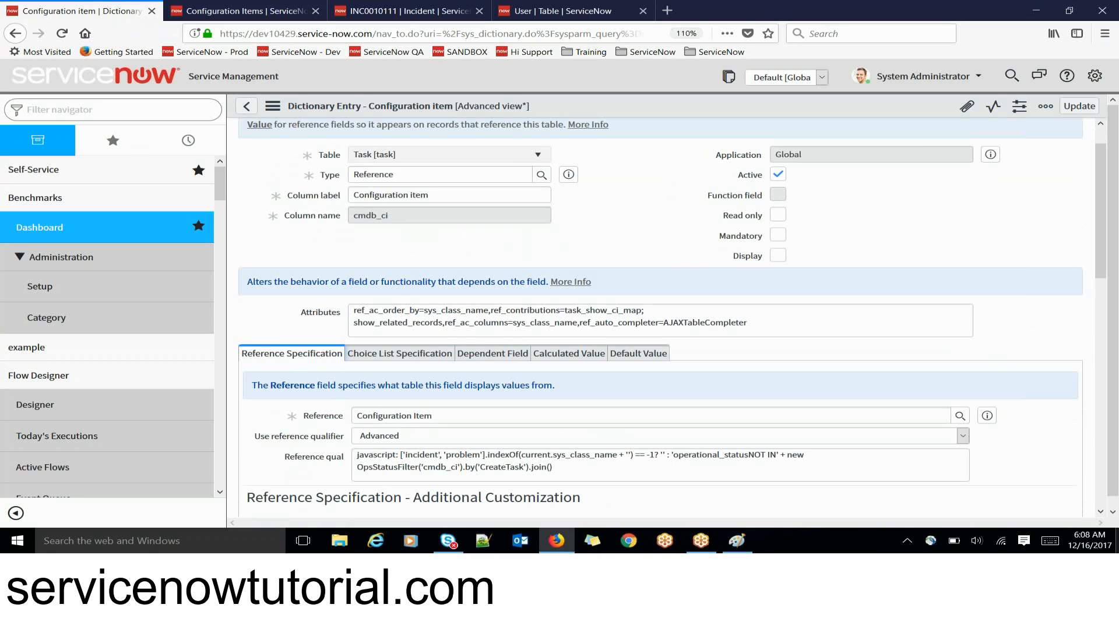
mouse_move(1096, 538)
click(920, 6)
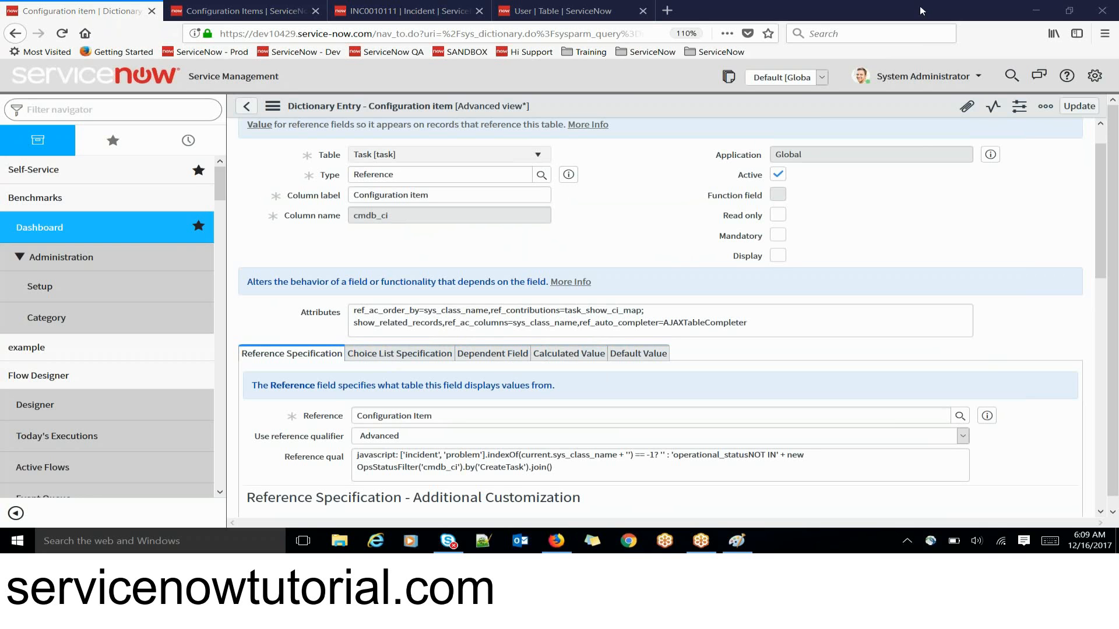